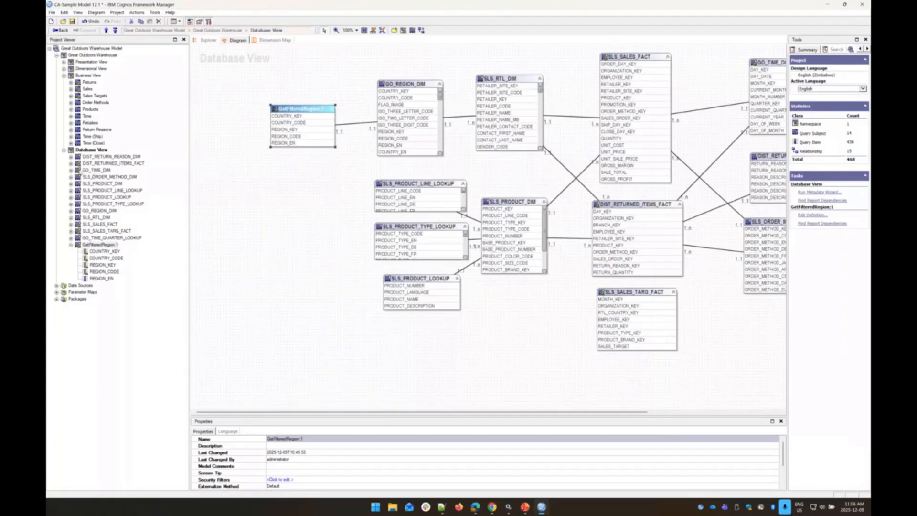
Step: Open the definition of the GO_TIME_DIM query subject in the Database View and examine its SQL statement
{"action": "left_click", "coordinate": [83, 171]}
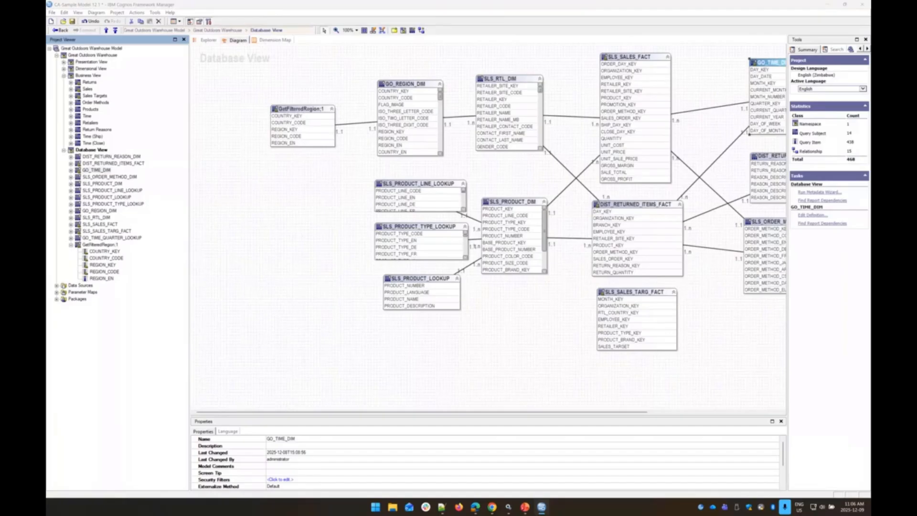
{"action": "left_click_drag", "start_coordinate": [358, 0], "coordinate": [393, 82]}
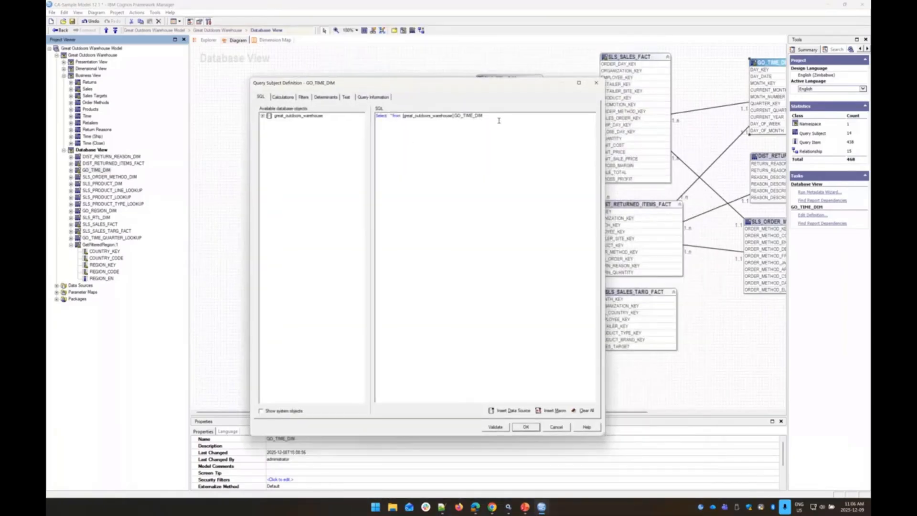
{"action": "left_click_drag", "start_coordinate": [485, 116], "coordinate": [377, 116]}
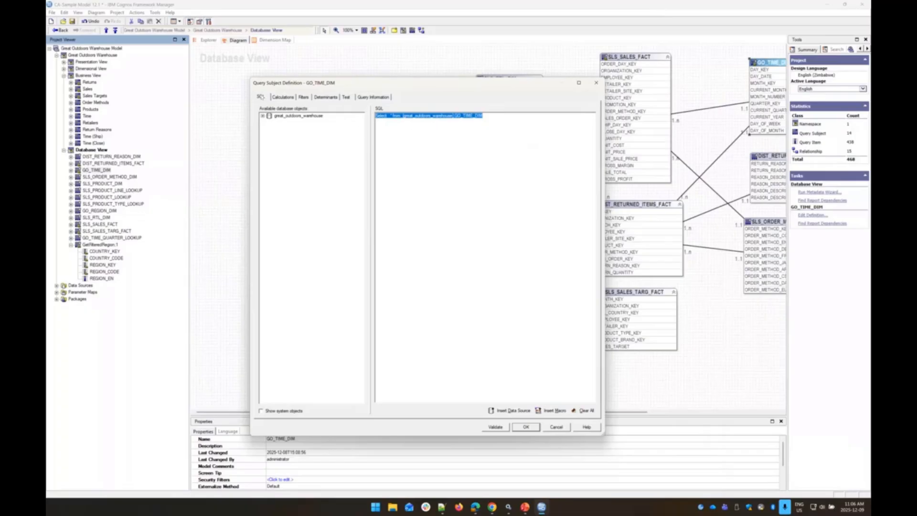
{"action": "left_click", "coordinate": [457, 149]}
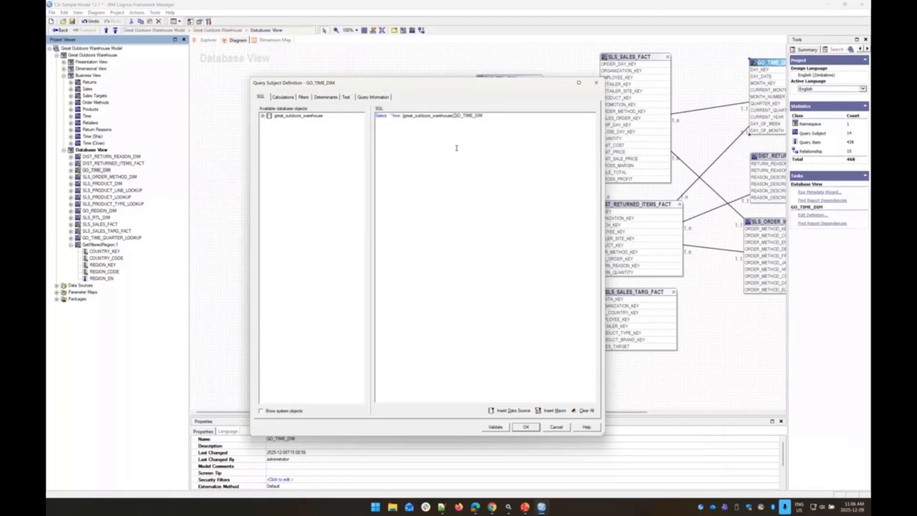
Step: Run a sample test of GO_TIME_DIM to generate its query information
{"action": "left_click", "coordinate": [375, 98]}
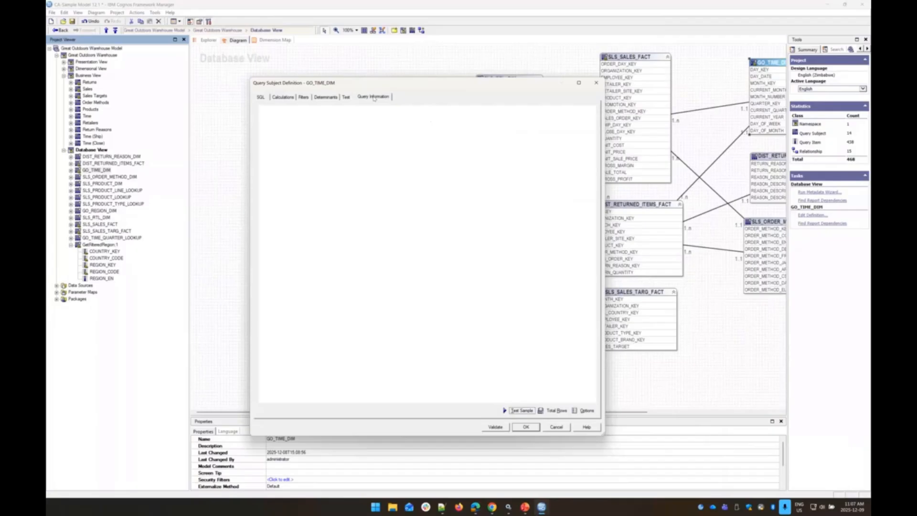
{"action": "left_click", "coordinate": [346, 98]}
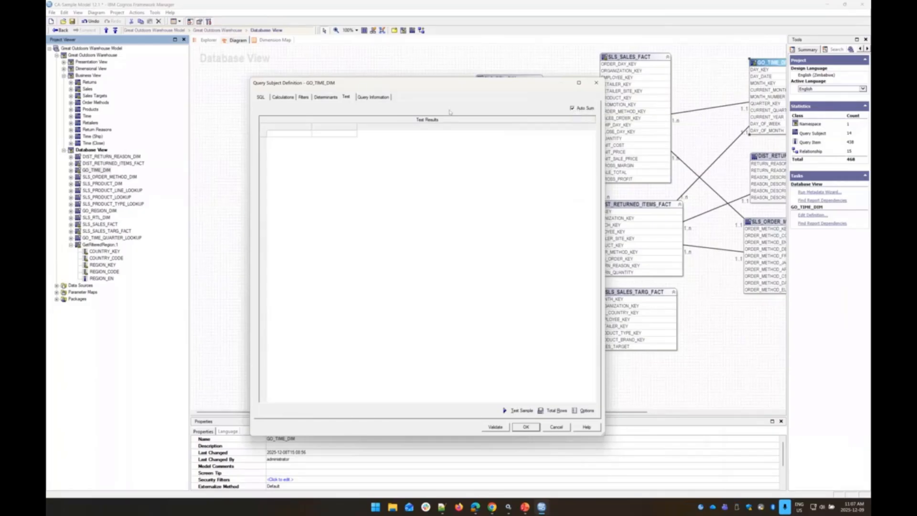
{"action": "left_click", "coordinate": [372, 97]}
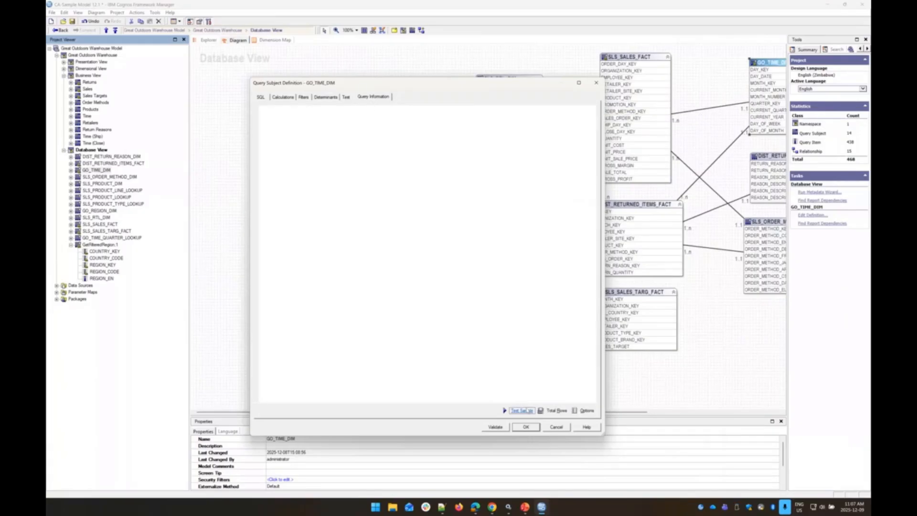
{"action": "left_click", "coordinate": [527, 412]}
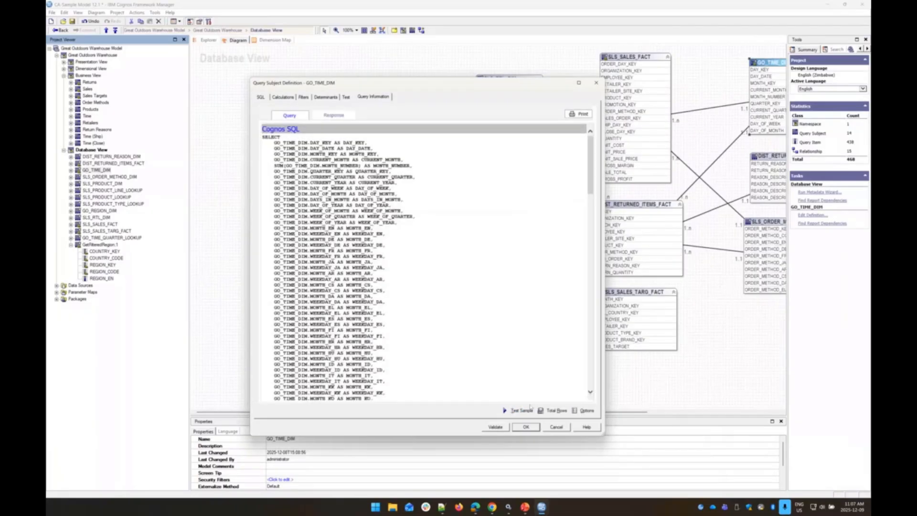
Step: Examine the generated Cognos SQL and Native SQL for GO_TIME_DIM, comparing the two sections
{"action": "scroll", "coordinate": [468, 207], "scroll_direction": "down", "scroll_amount": 15}
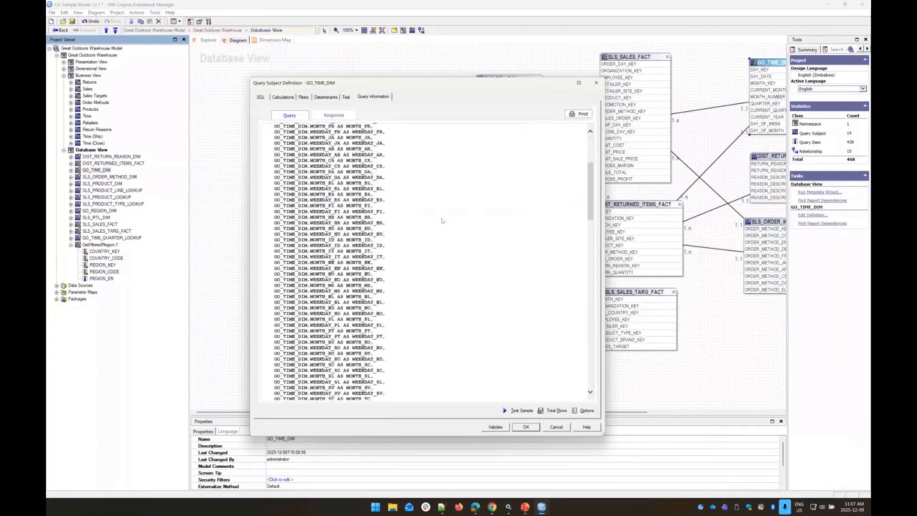
{"action": "scroll", "coordinate": [441, 226], "scroll_direction": "down", "scroll_amount": 12}
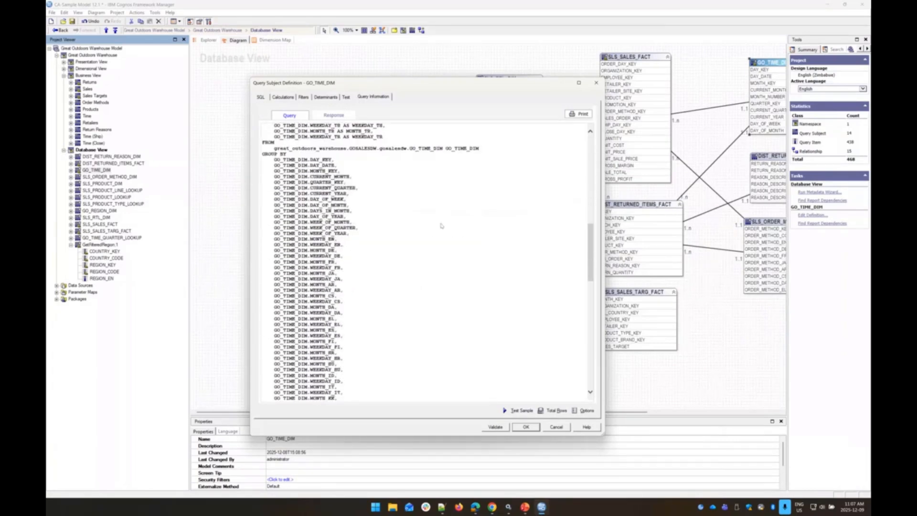
{"action": "scroll", "coordinate": [441, 226], "scroll_direction": "down", "scroll_amount": 6}
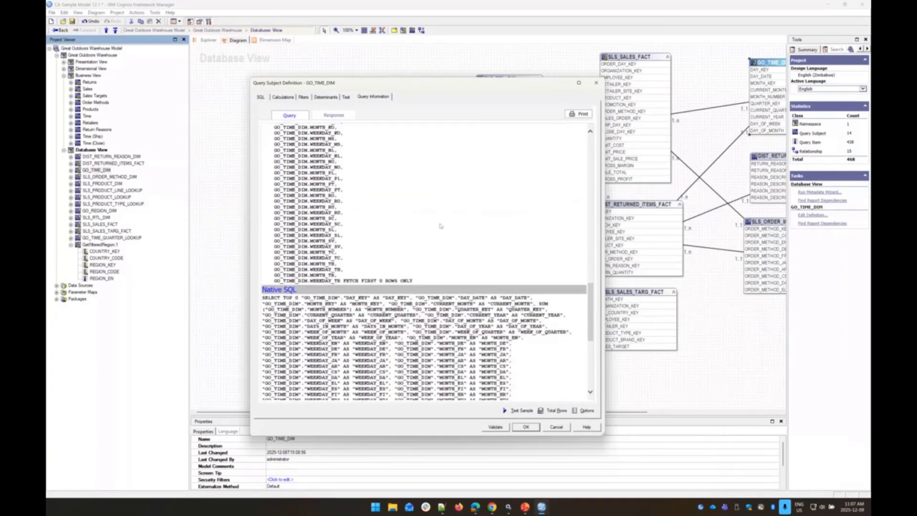
{"action": "scroll", "coordinate": [441, 226], "scroll_direction": "down", "scroll_amount": 8}
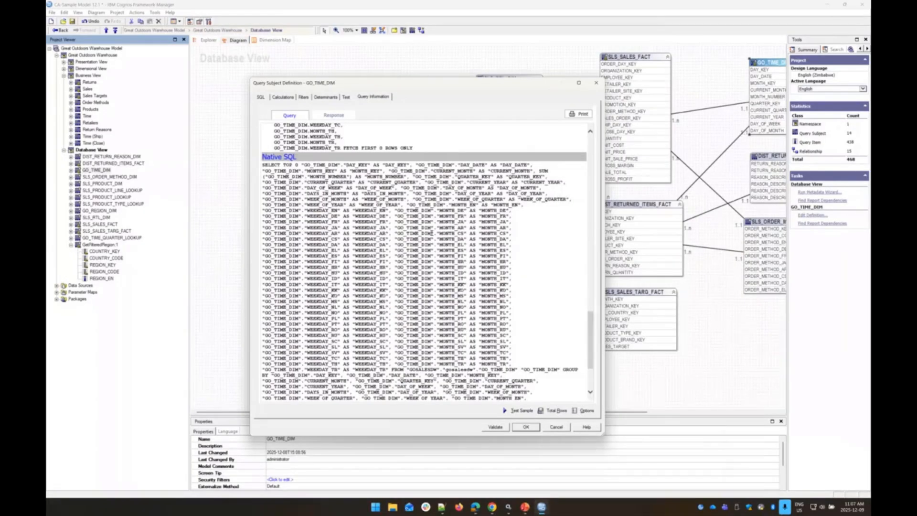
{"action": "scroll", "coordinate": [431, 234], "scroll_direction": "down", "scroll_amount": 5}
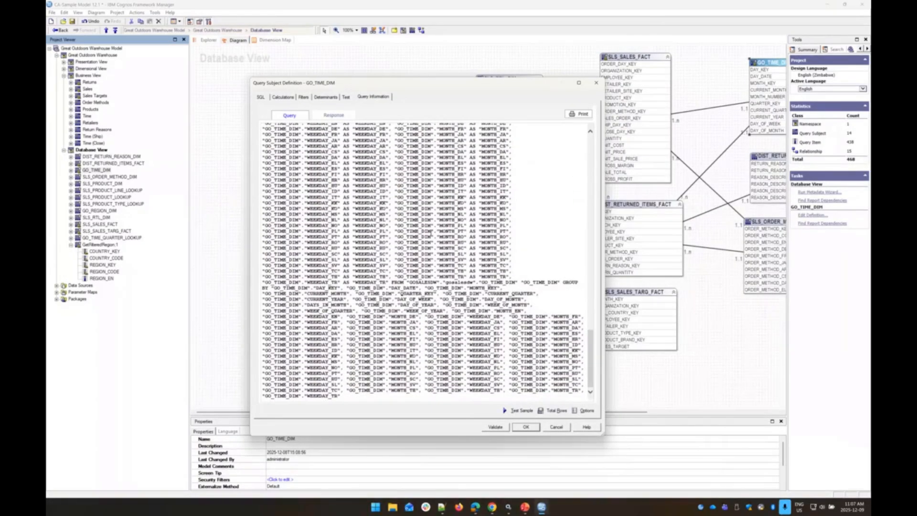
{"action": "scroll", "coordinate": [429, 234], "scroll_direction": "up", "scroll_amount": 20}
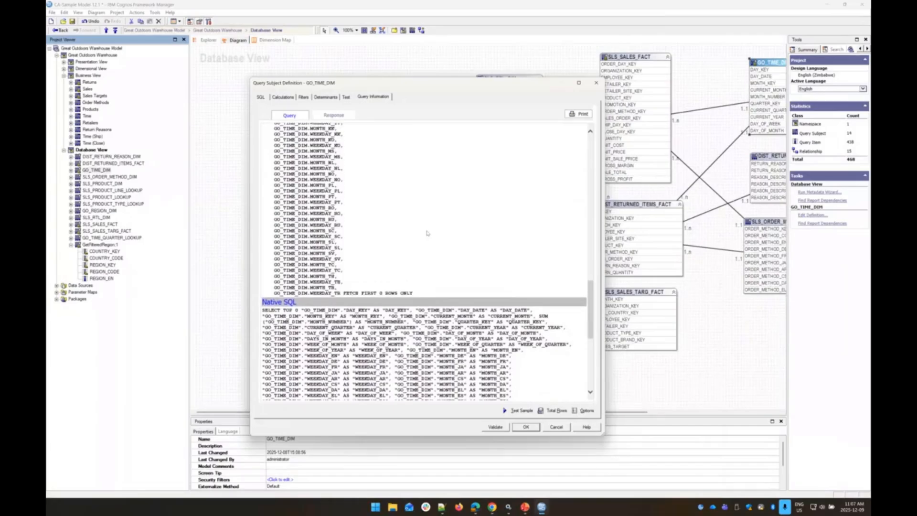
{"action": "scroll", "coordinate": [427, 233], "scroll_direction": "up", "scroll_amount": 15}
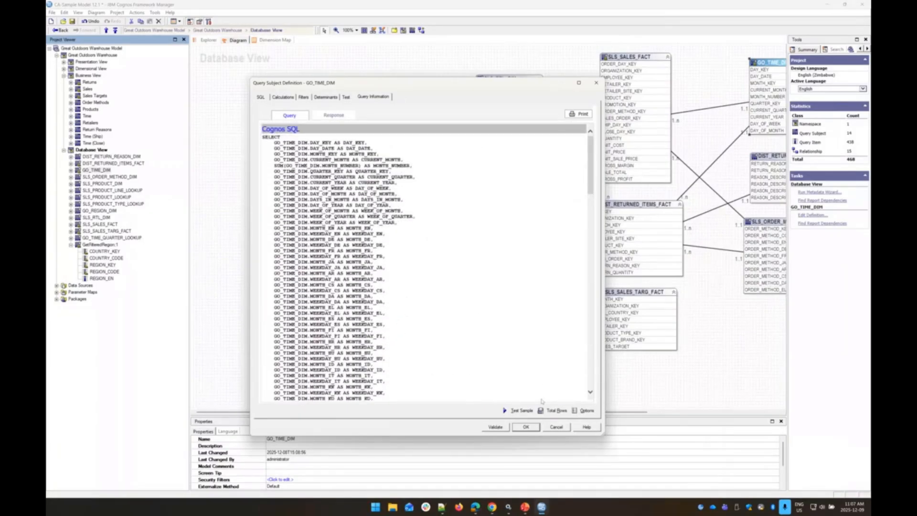
{"action": "scroll", "coordinate": [458, 231], "scroll_direction": "down", "scroll_amount": 7}
{"action": "scroll", "coordinate": [457, 231], "scroll_direction": "down", "scroll_amount": 12}
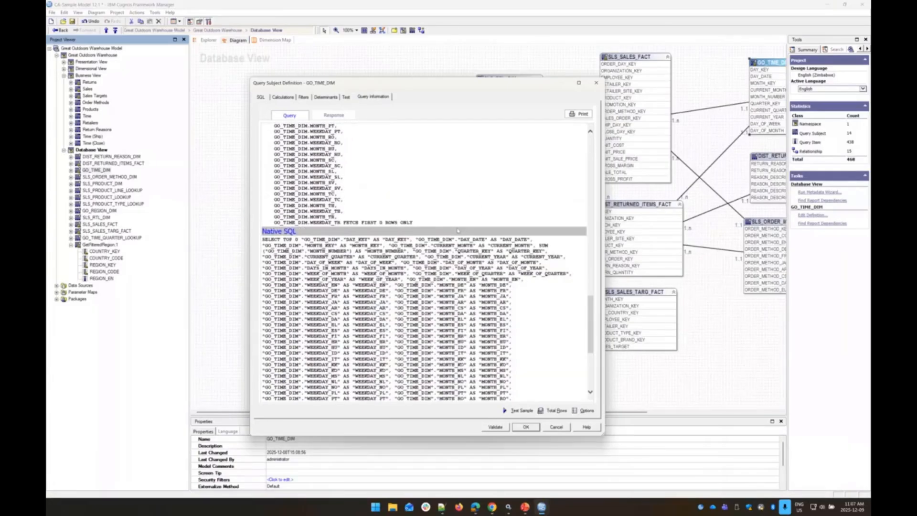
{"action": "scroll", "coordinate": [458, 231], "scroll_direction": "down", "scroll_amount": 2}
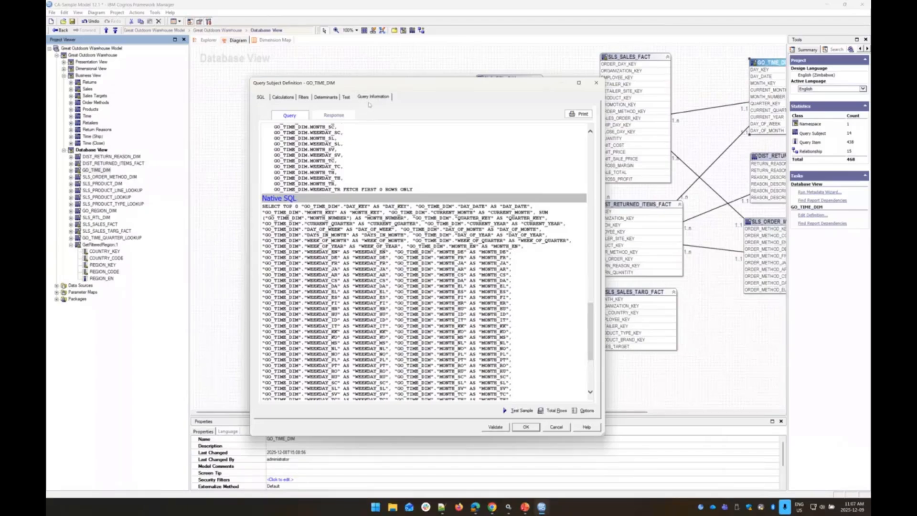
Step: Review the GO_TIME_DIM query information again through the end of the Native SQL, then cancel the definition and collapse the query subject
{"action": "left_click", "coordinate": [346, 98]}
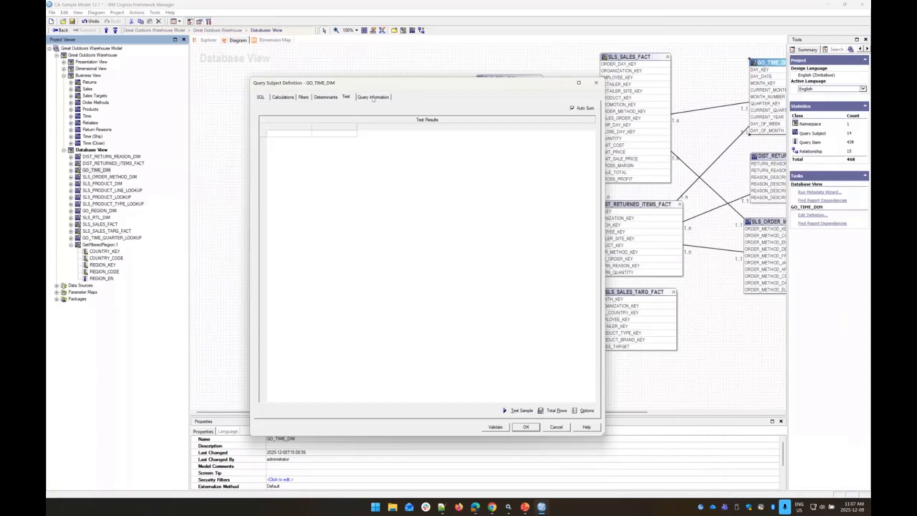
{"action": "left_click", "coordinate": [375, 97]}
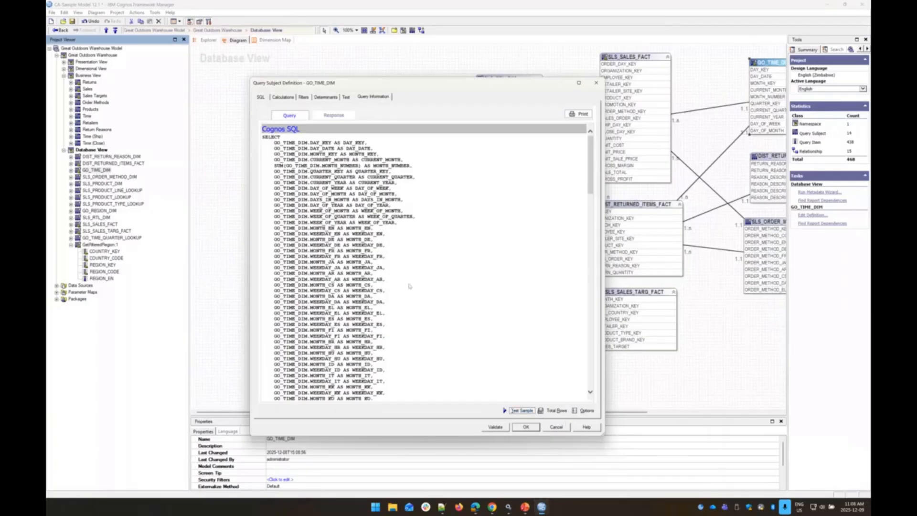
{"action": "scroll", "coordinate": [409, 287], "scroll_direction": "down", "scroll_amount": 15}
{"action": "scroll", "coordinate": [408, 287], "scroll_direction": "down", "scroll_amount": 10}
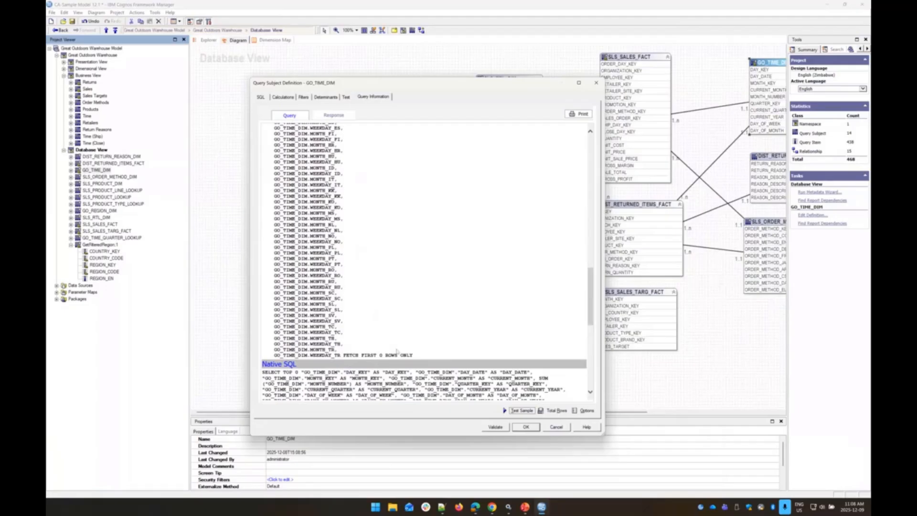
{"action": "scroll", "coordinate": [393, 362], "scroll_direction": "down", "scroll_amount": 5}
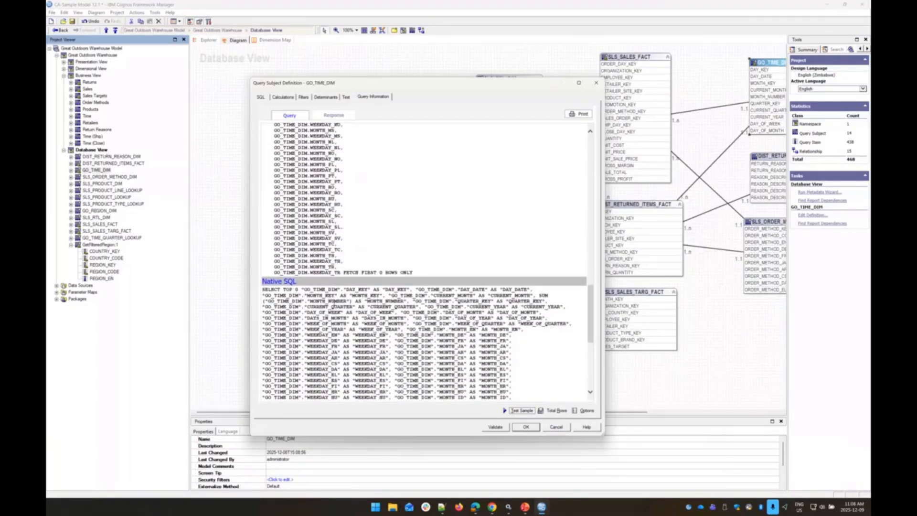
{"action": "scroll", "coordinate": [455, 311], "scroll_direction": "down", "scroll_amount": 11}
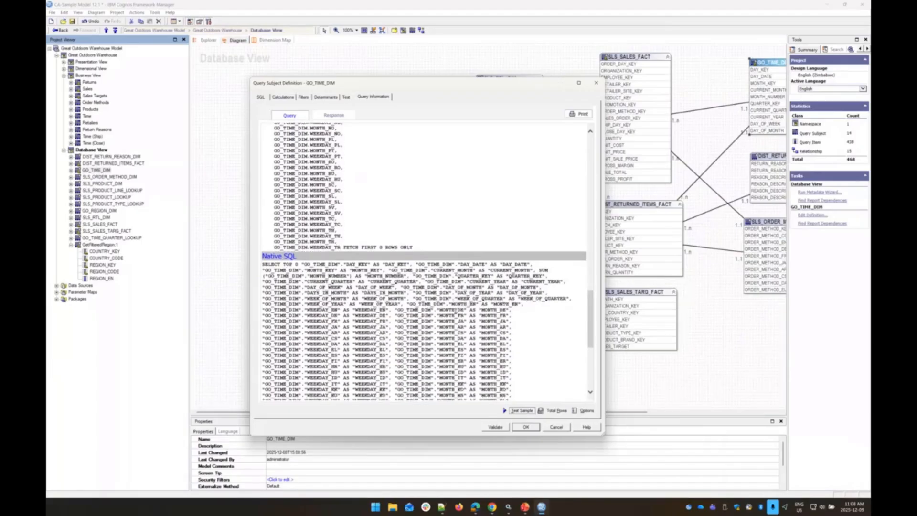
{"action": "scroll", "coordinate": [455, 311], "scroll_direction": "down", "scroll_amount": 1}
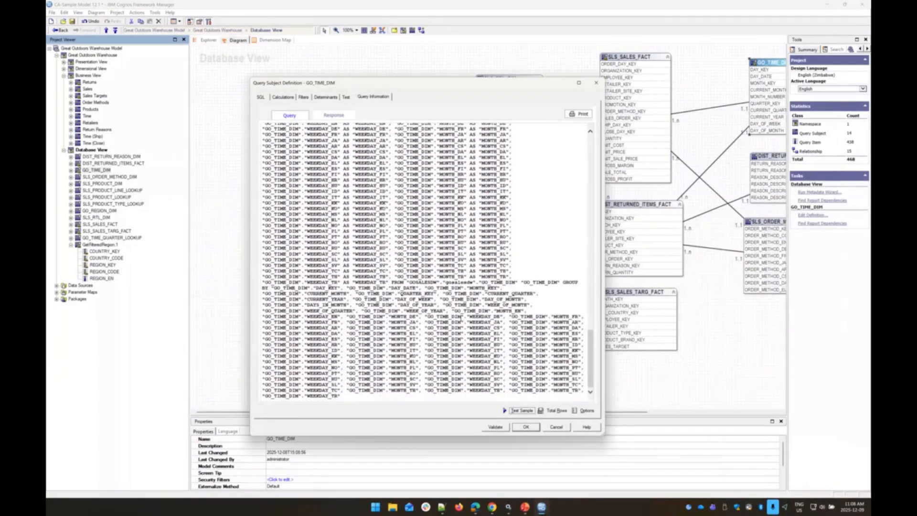
{"action": "left_click", "coordinate": [557, 427]}
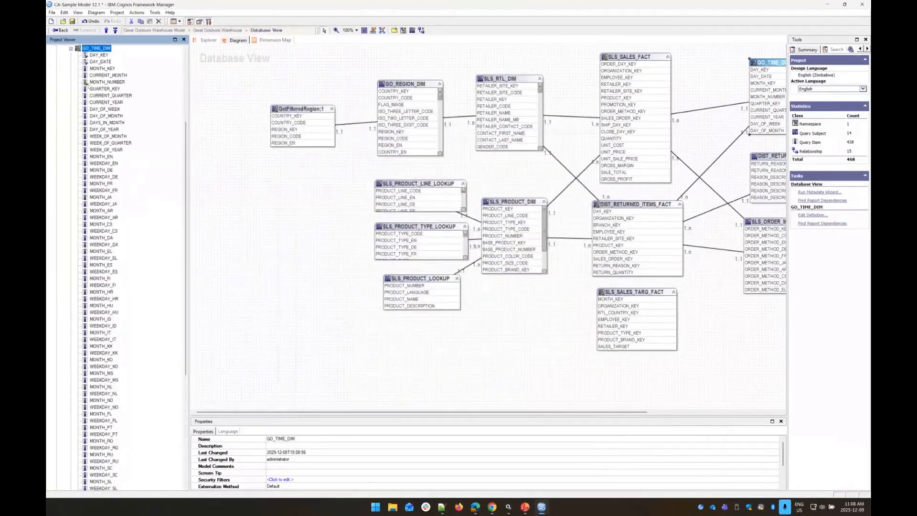
{"action": "left_click", "coordinate": [71, 48]}
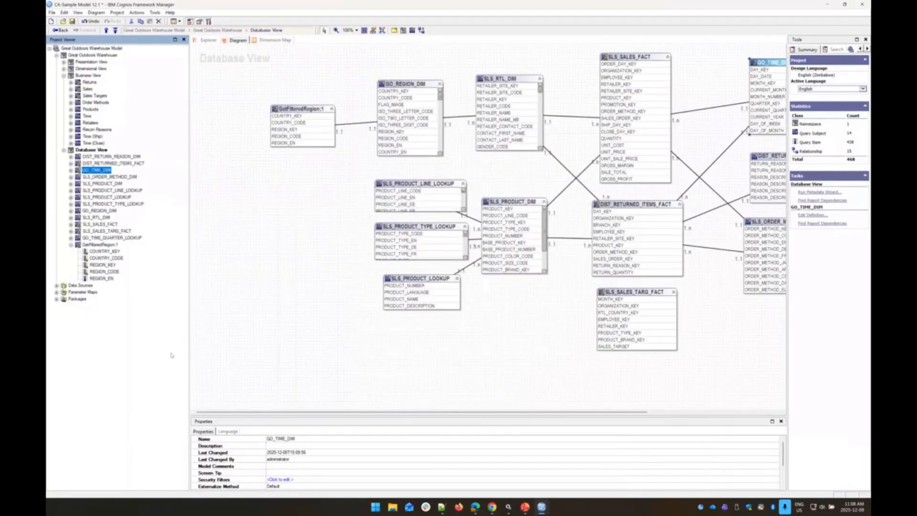
Step: Inspect the relationship SQL between GetFilteredRegion;1 and GO_REGION_DIM, and close the relationship definition without changes
{"action": "left_click", "coordinate": [353, 125]}
{"action": "double_click", "coordinate": [354, 125]}
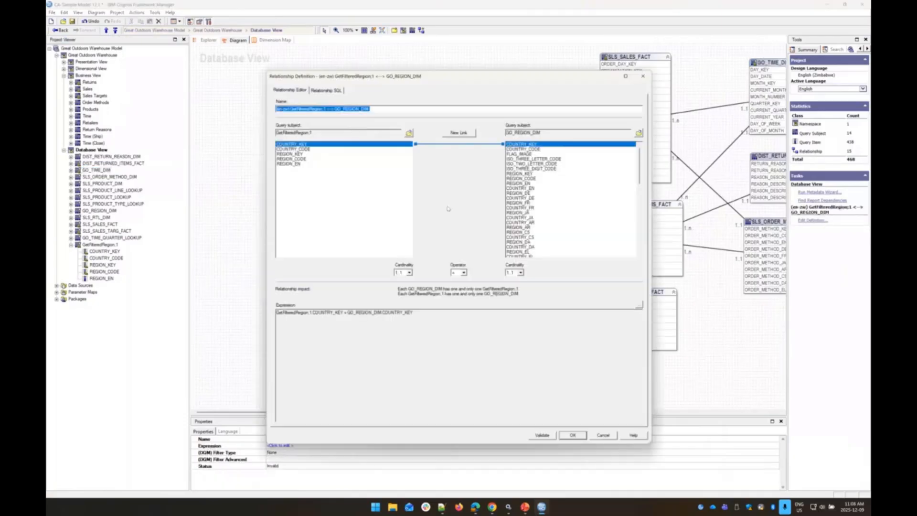
{"action": "left_click", "coordinate": [326, 91]}
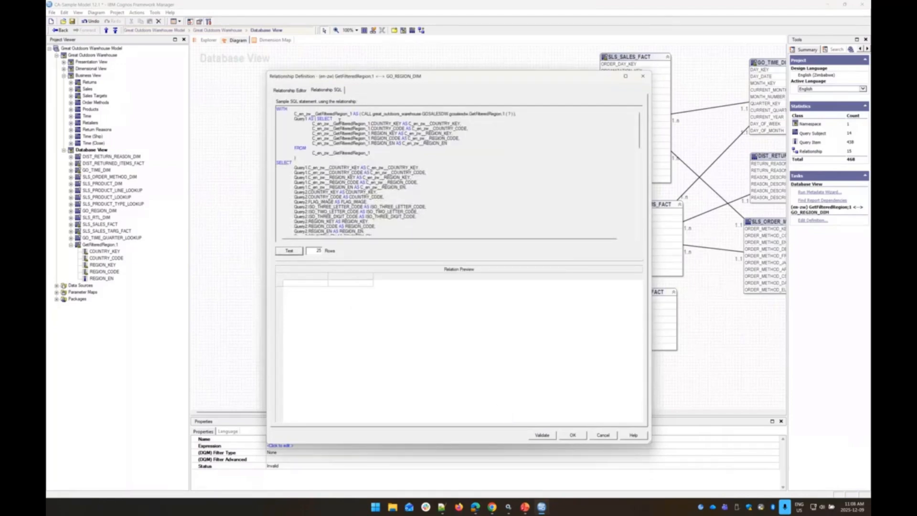
{"action": "scroll", "coordinate": [371, 163], "scroll_direction": "down", "scroll_amount": 15}
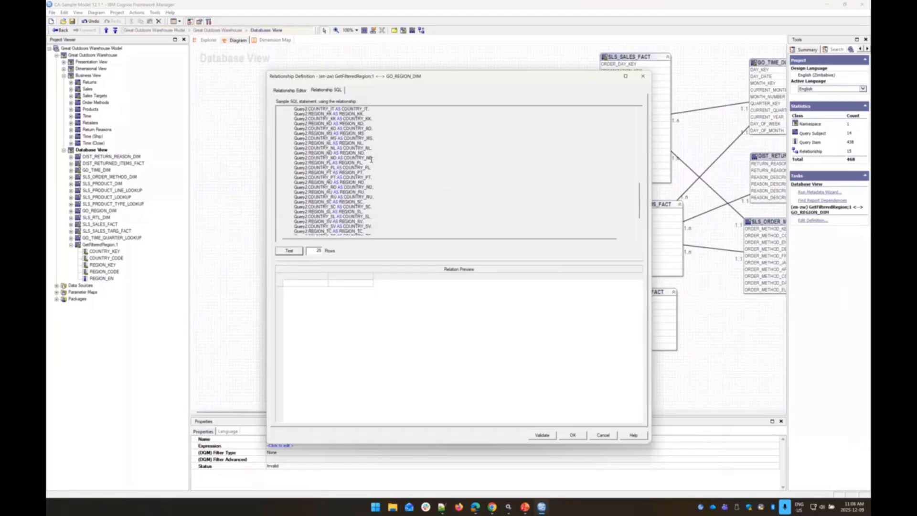
{"action": "left_click", "coordinate": [603, 436]}
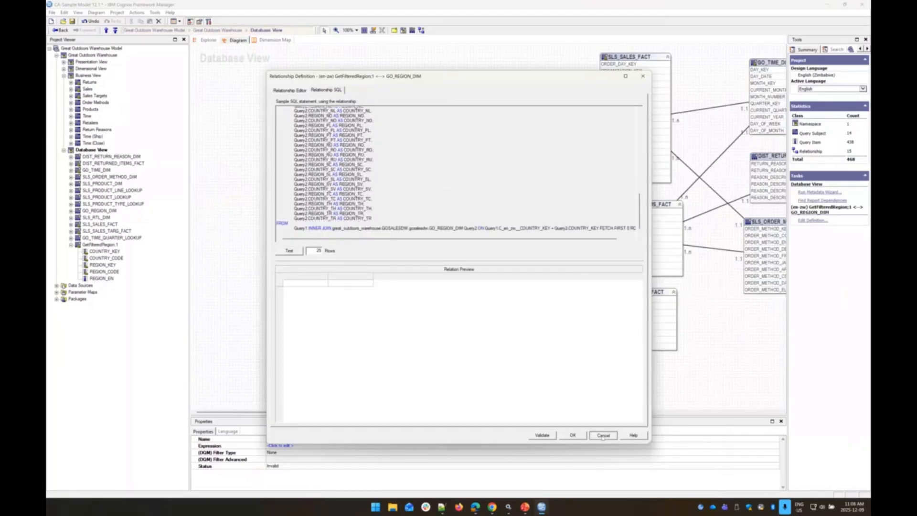
Step: View the query information page of the Business View's Time query subject, and cancel its definition
{"action": "left_click", "coordinate": [86, 116]}
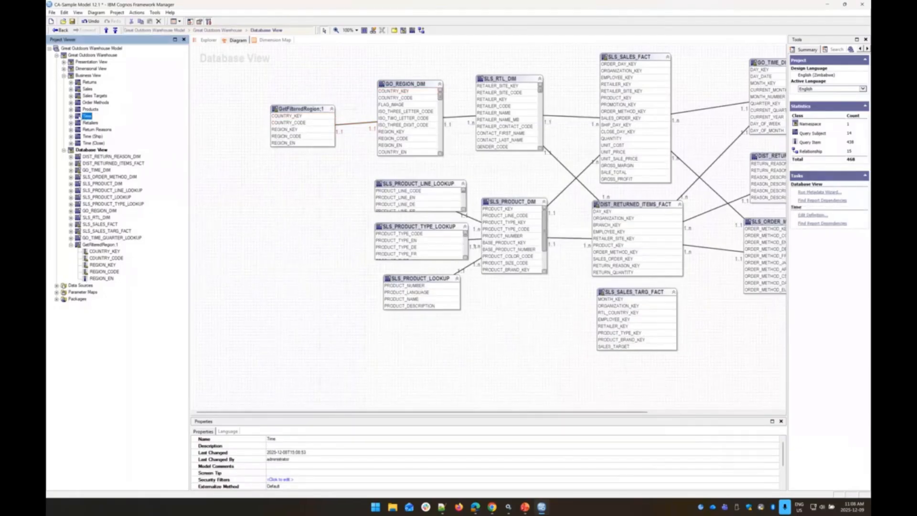
{"action": "double_click", "coordinate": [80, 116]}
{"action": "left_click", "coordinate": [366, 98]}
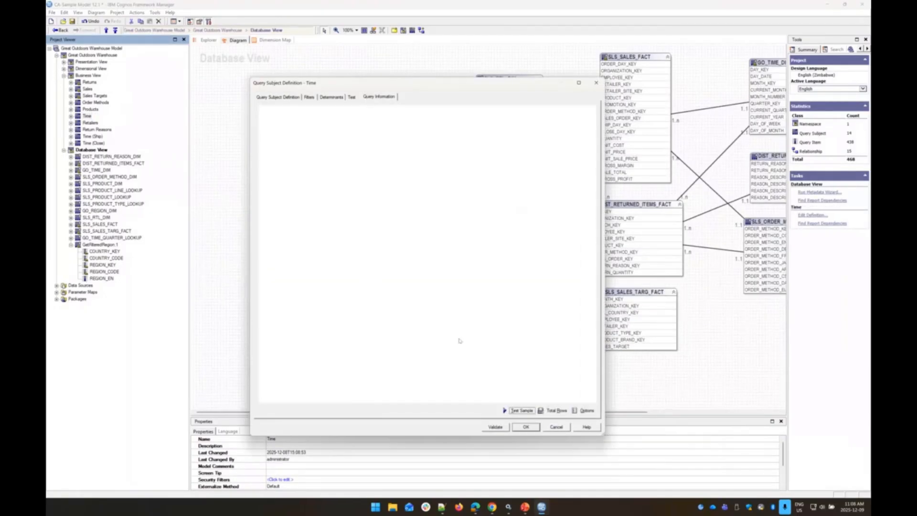
{"action": "left_click", "coordinate": [556, 427]}
Step: Switch to IBM Cognos Analytics in the browser and open the GOSALESDW Module (v1) data module
{"action": "left_click", "coordinate": [827, 5]}
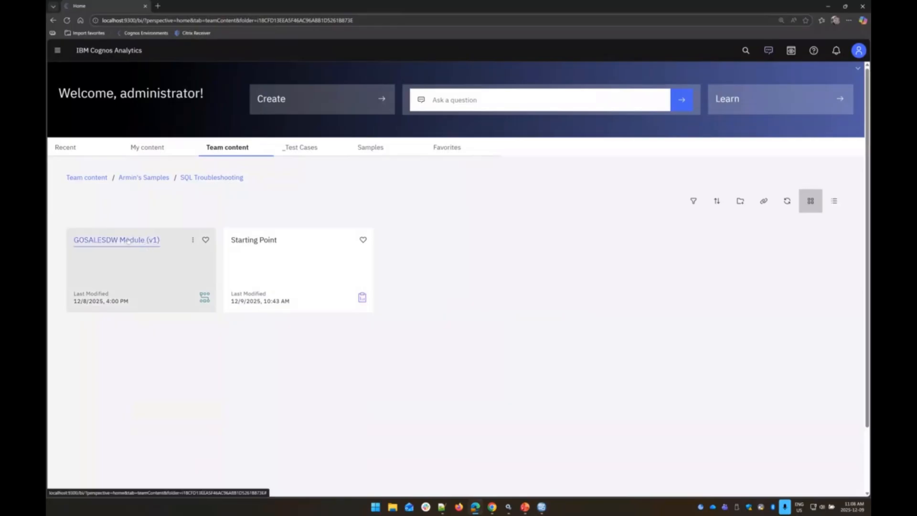
{"action": "left_click", "coordinate": [125, 241]}
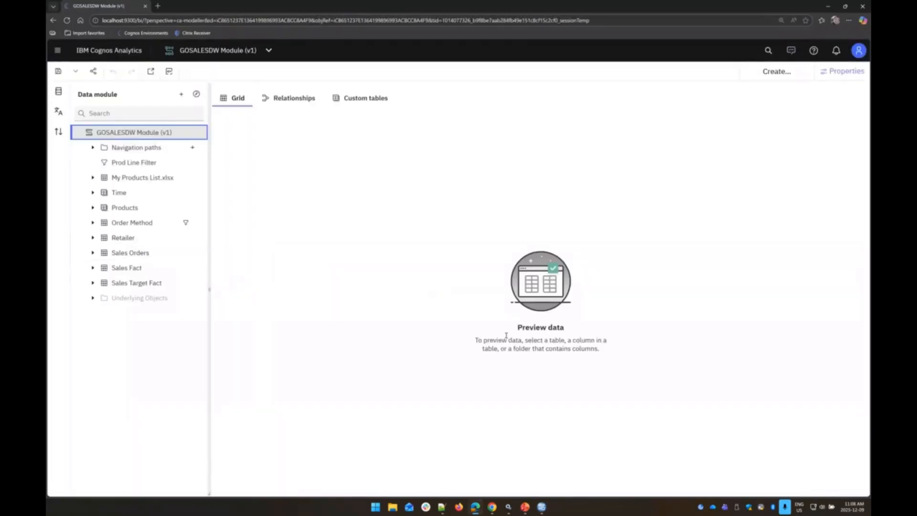
Step: Show the query information of the Go Time Dim table under Underlying Objects and review its IBM Query SQL through the FROM clause
{"action": "left_click", "coordinate": [92, 298]}
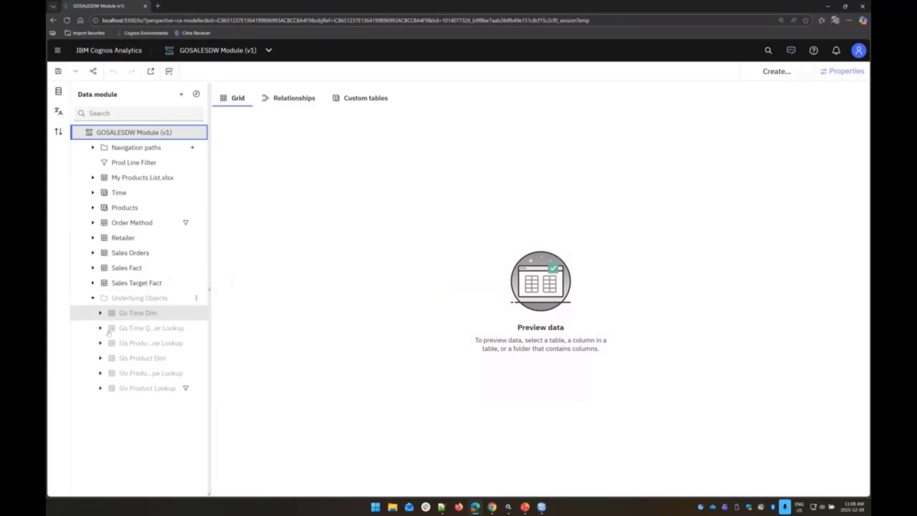
{"action": "right_click", "coordinate": [155, 319]}
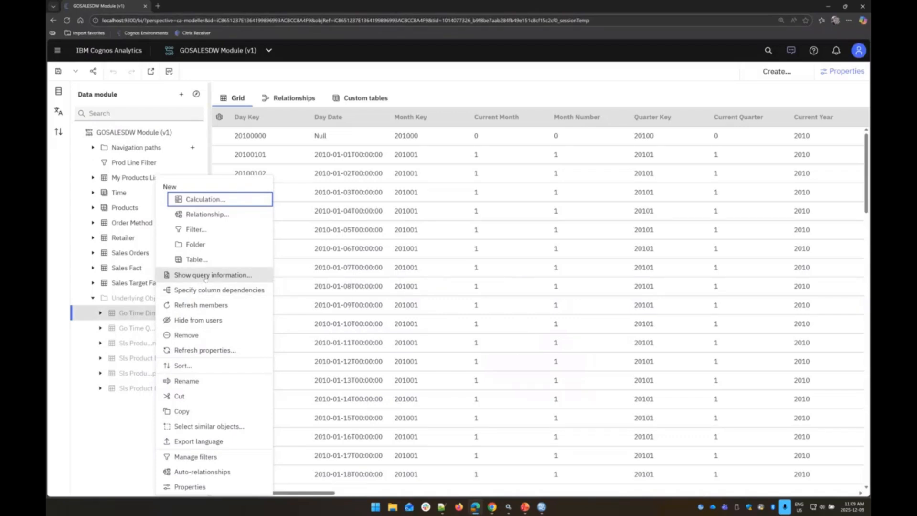
{"action": "left_click", "coordinate": [210, 275]}
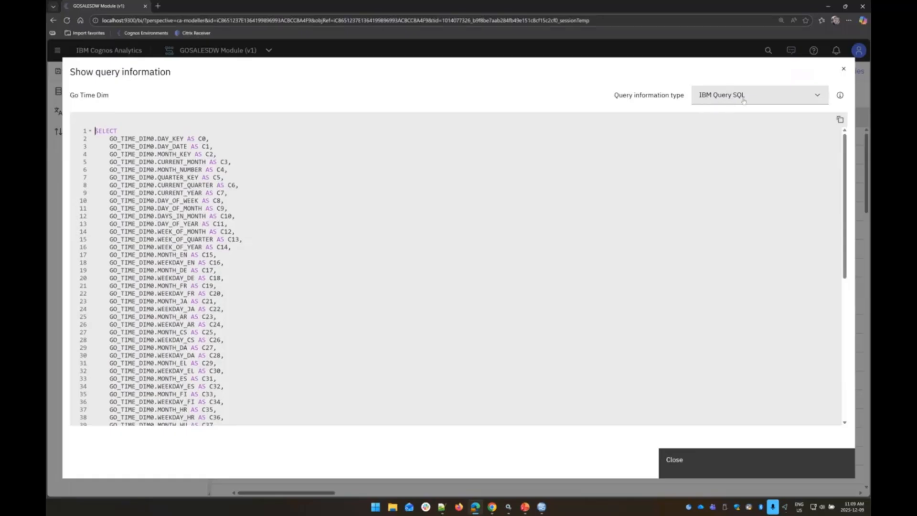
{"action": "scroll", "coordinate": [239, 263], "scroll_direction": "down", "scroll_amount": 10}
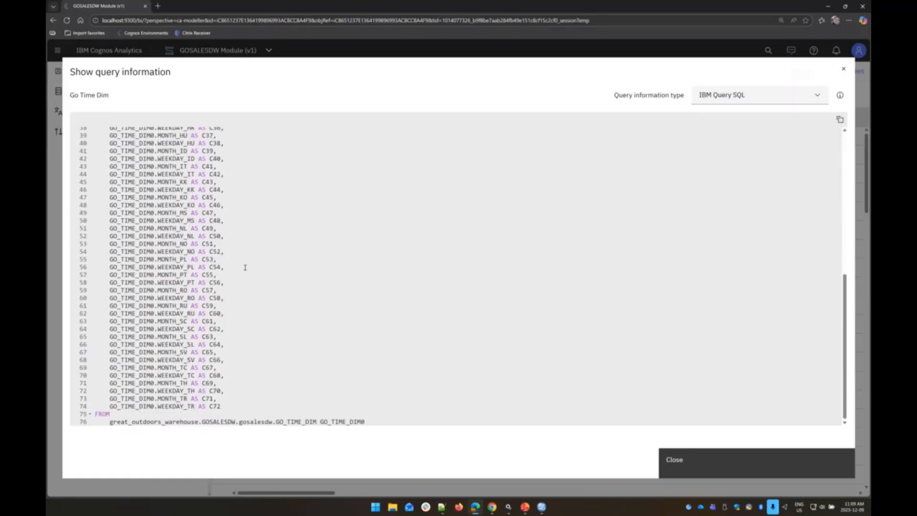
{"action": "scroll", "coordinate": [246, 268], "scroll_direction": "up", "scroll_amount": 5}
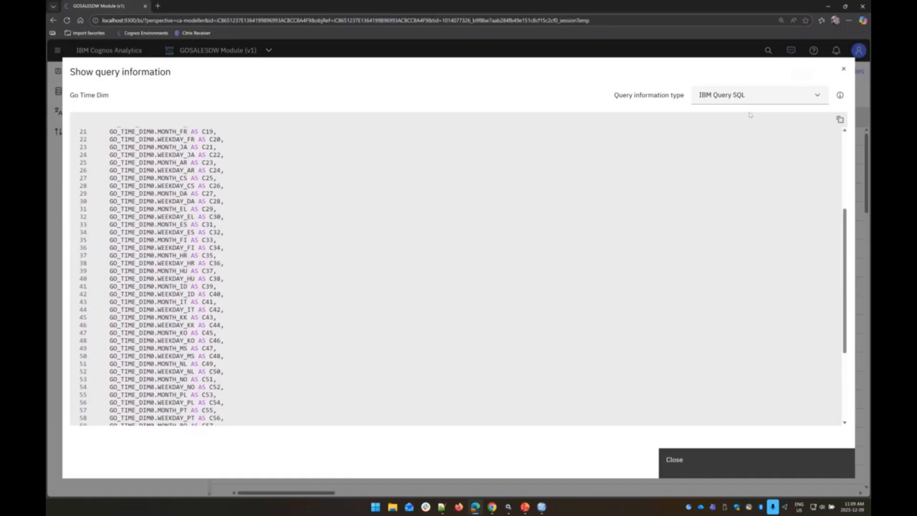
Step: Switch the query information type to Native SQL and review the Go Time Dim statement through its end
{"action": "left_click", "coordinate": [755, 96]}
{"action": "left_click", "coordinate": [736, 123]}
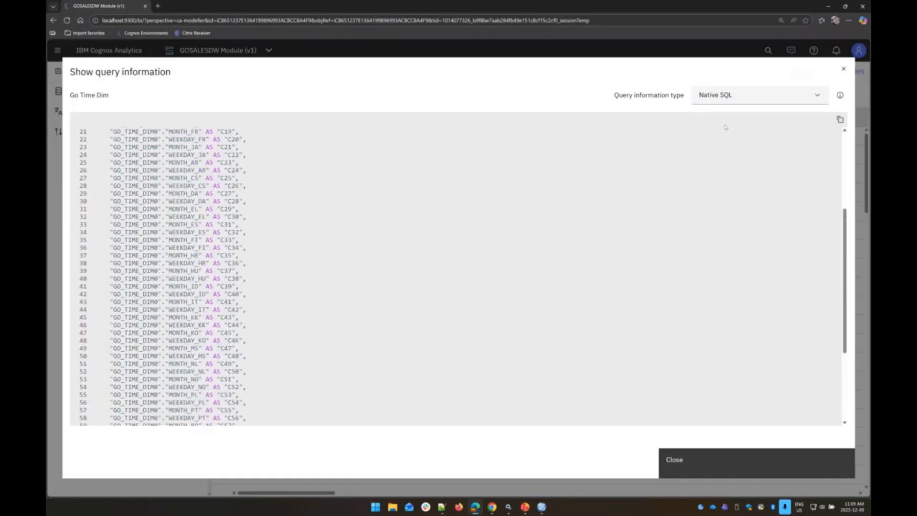
{"action": "scroll", "coordinate": [277, 230], "scroll_direction": "up", "scroll_amount": 5}
{"action": "scroll", "coordinate": [262, 213], "scroll_direction": "down", "scroll_amount": 10}
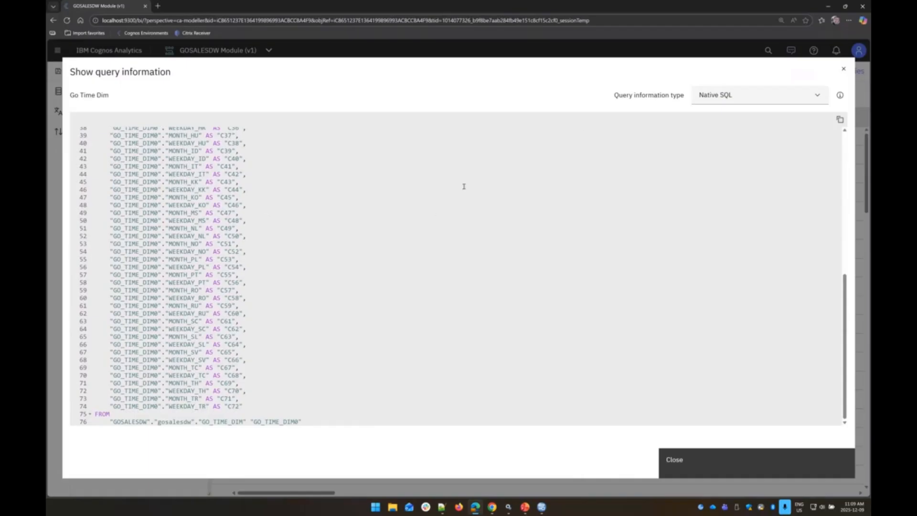
Step: Return to the IBM Query SQL and highlight the data source, GOSALESDW catalog and GO_TIME_DIM table parts of the FROM clause
{"action": "left_click", "coordinate": [814, 97]}
{"action": "left_click", "coordinate": [748, 108]}
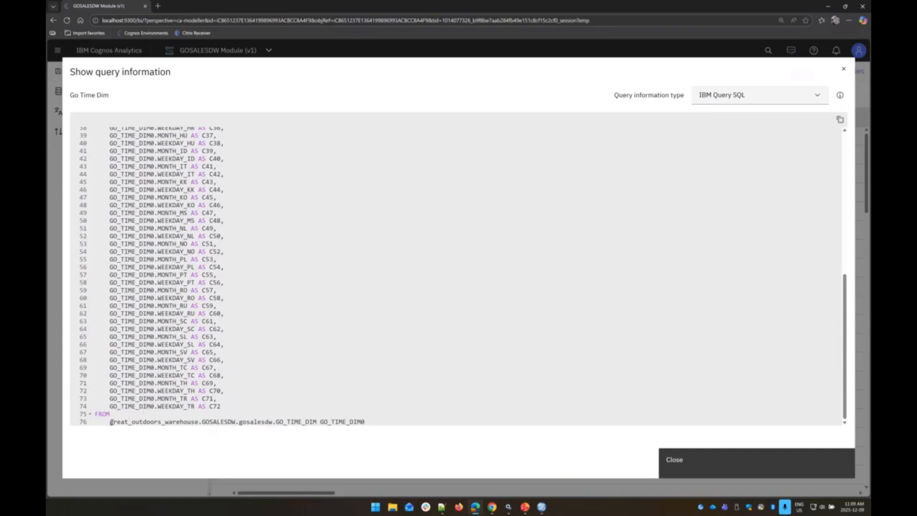
{"action": "left_click_drag", "start_coordinate": [110, 422], "coordinate": [198, 423]}
{"action": "double_click", "coordinate": [209, 422]}
{"action": "left_click_drag", "start_coordinate": [276, 422], "coordinate": [365, 422]}
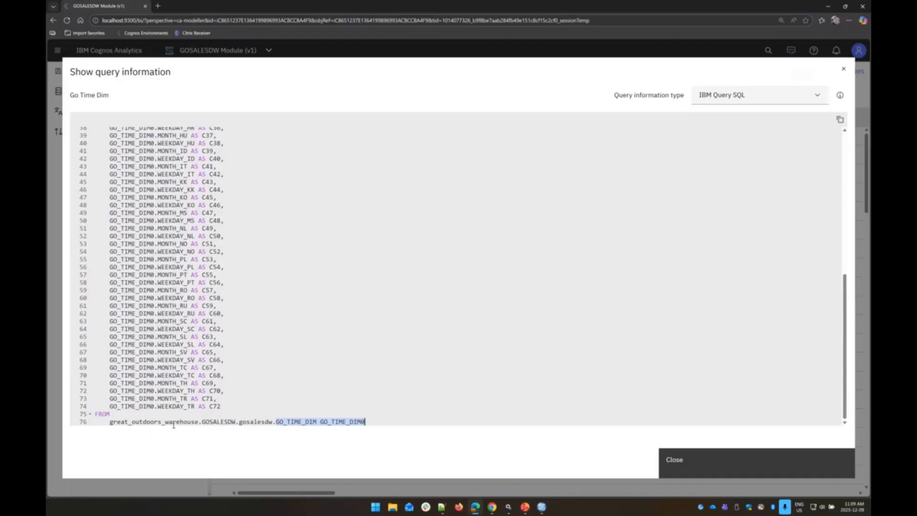
{"action": "double_click", "coordinate": [213, 422]}
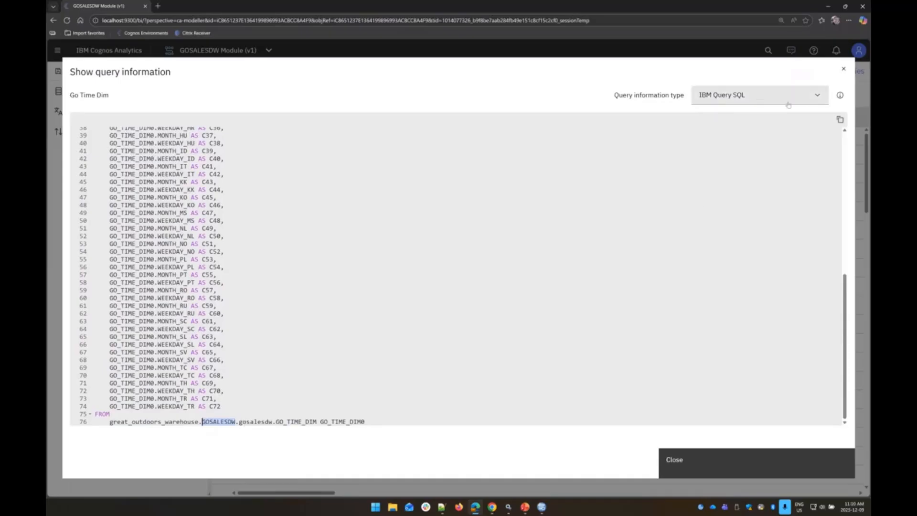
Step: Compare with the Native SQL, highlighting the GOSALESDW and gosalesdw qualifiers in its FROM clause
{"action": "left_click", "coordinate": [811, 99]}
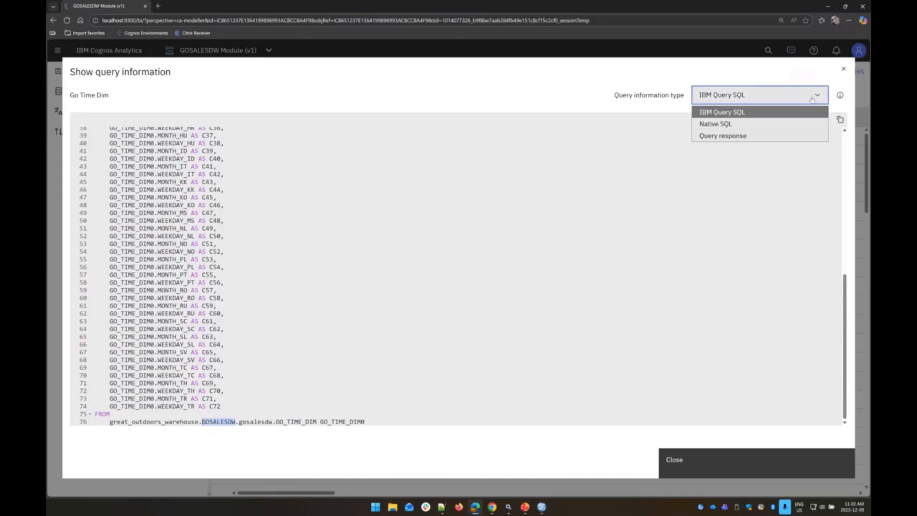
{"action": "left_click", "coordinate": [740, 125]}
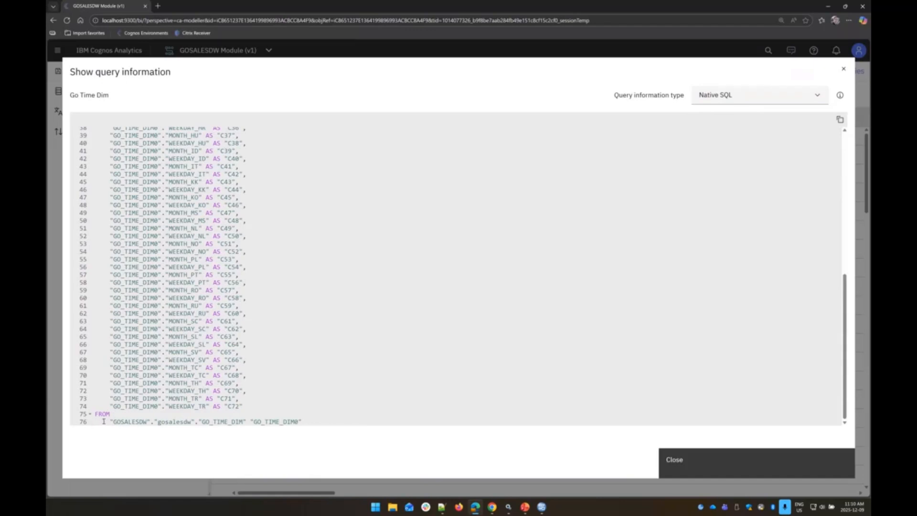
{"action": "double_click", "coordinate": [127, 422]}
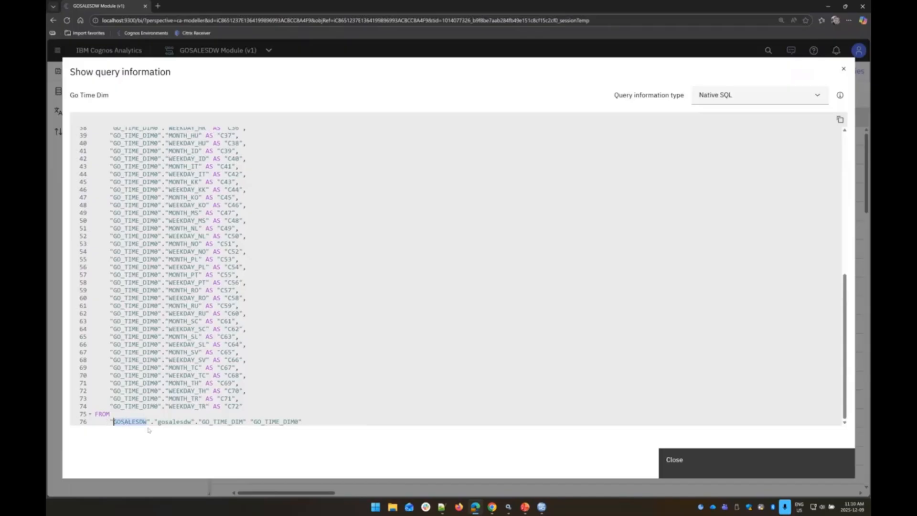
{"action": "double_click", "coordinate": [177, 422]}
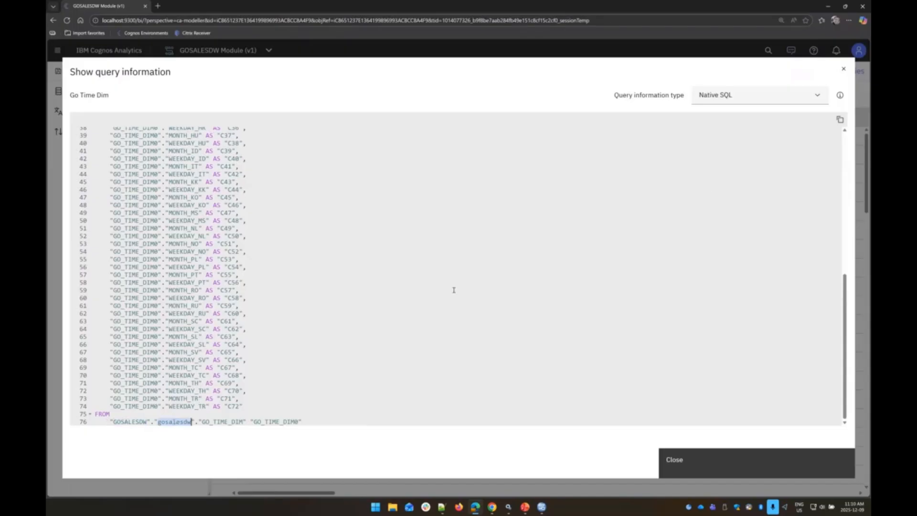
Step: Highlight great_outdoors_warehouse in the FROM clause of the IBM Query SQL, and close the query information
{"action": "left_click", "coordinate": [818, 94]}
{"action": "left_click", "coordinate": [748, 118]}
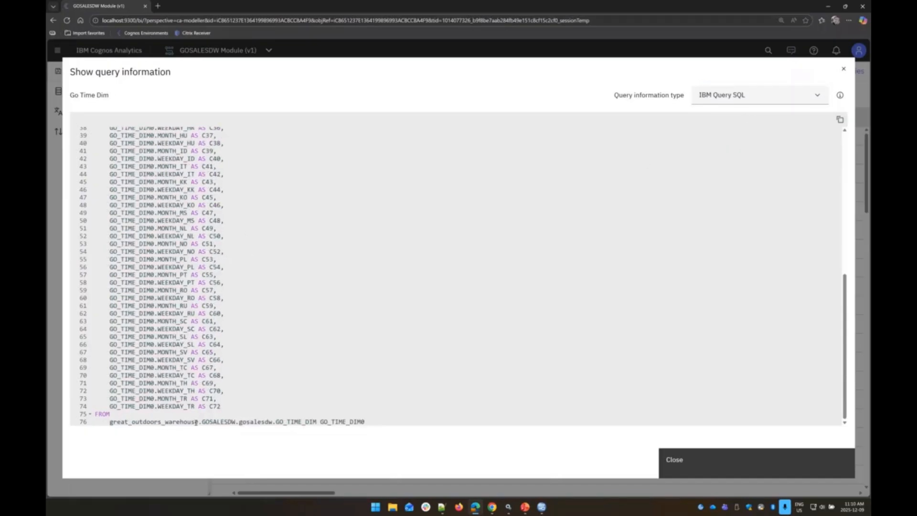
{"action": "left_click_drag", "start_coordinate": [196, 423], "coordinate": [110, 423]}
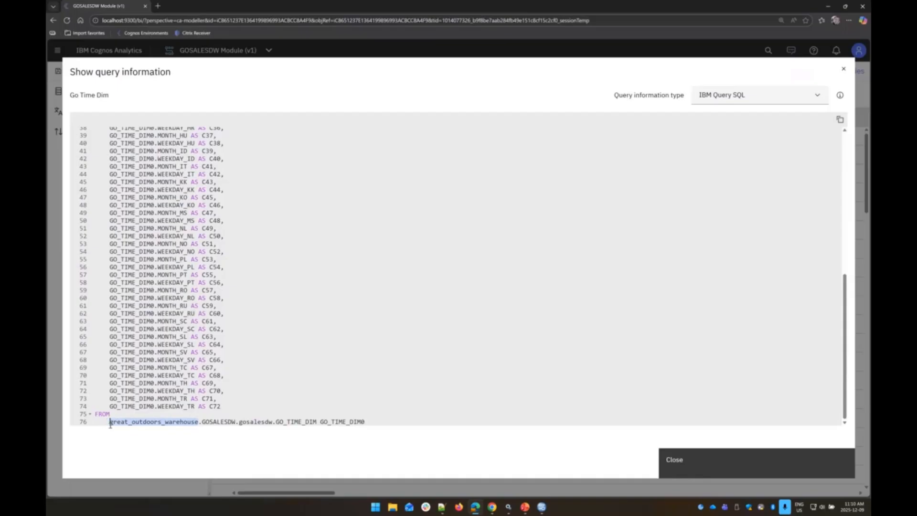
{"action": "left_click", "coordinate": [689, 462]}
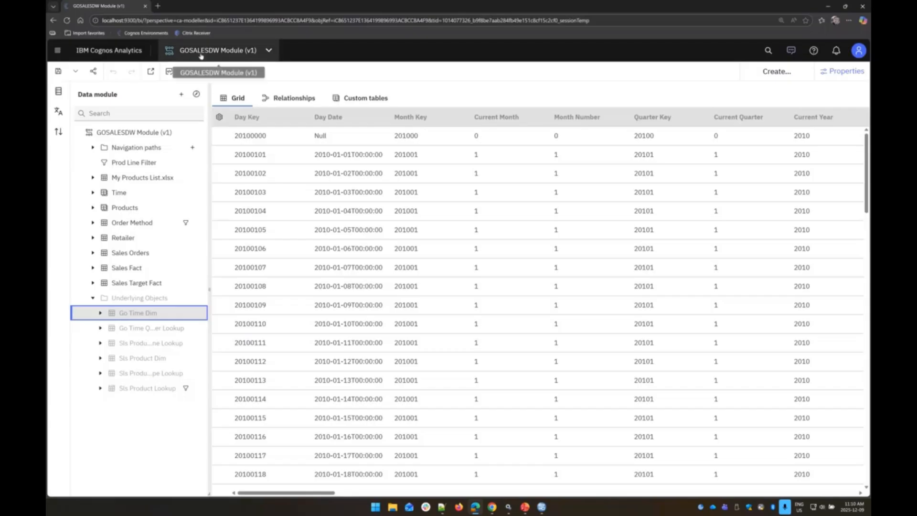
Step: Browse the content to the SQL Troubleshooting folder and create a new dashboard from GOSALESDW Module (v1)
{"action": "left_click", "coordinate": [263, 54]}
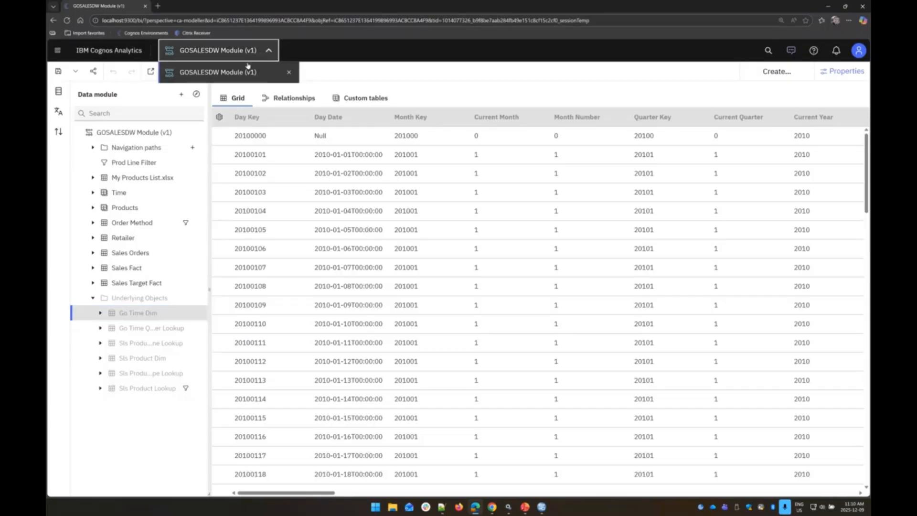
{"action": "left_click", "coordinate": [57, 51]}
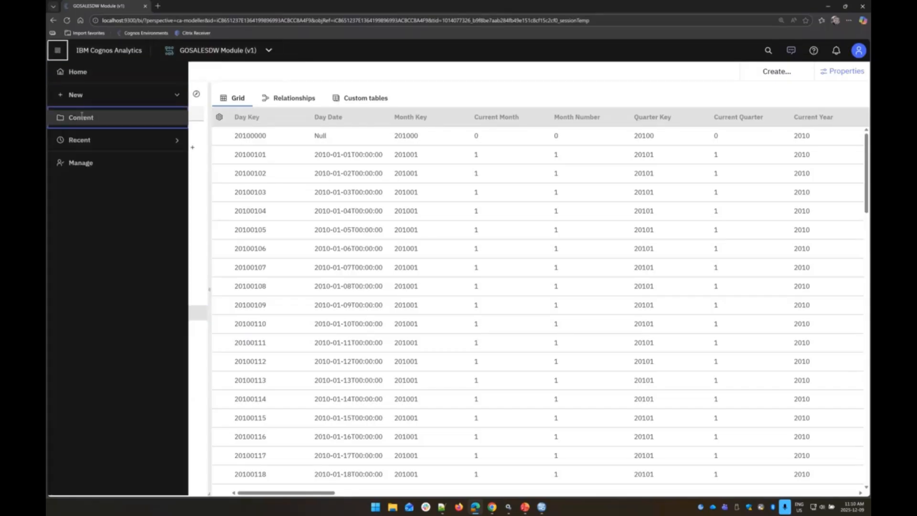
{"action": "left_click", "coordinate": [91, 124]}
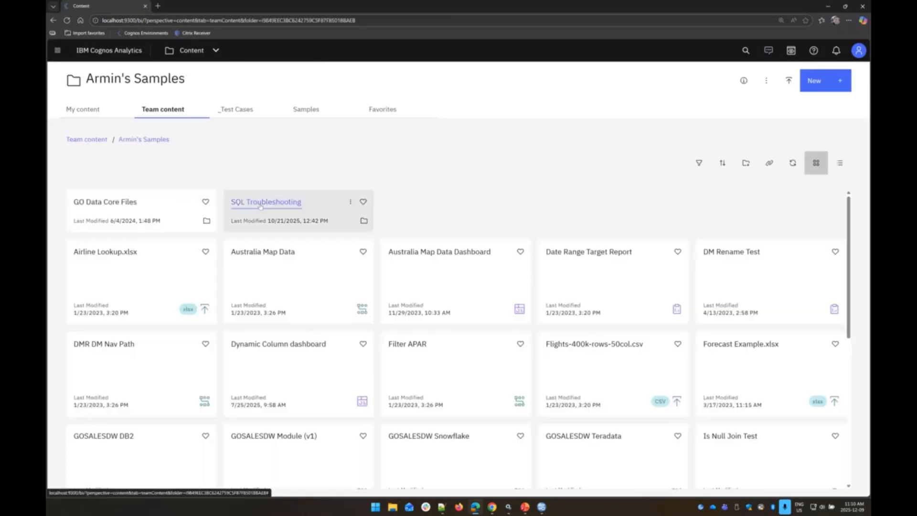
{"action": "left_click", "coordinate": [260, 205]}
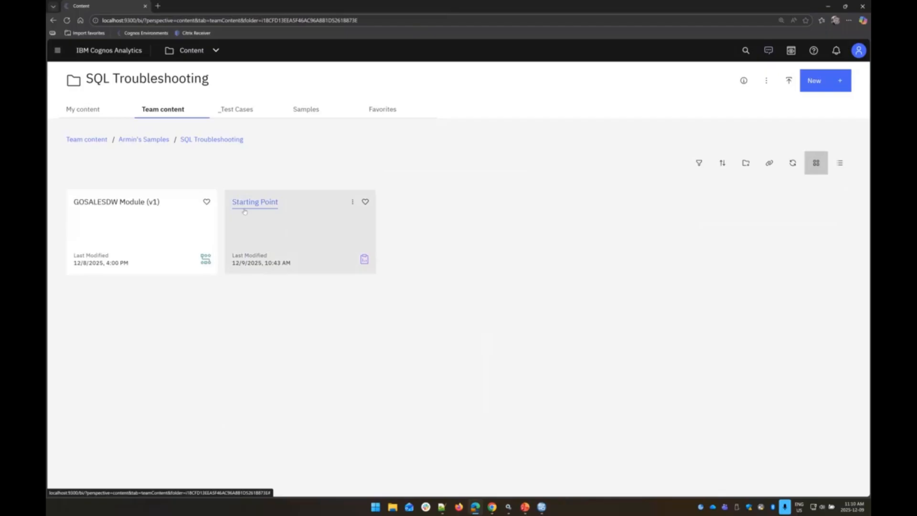
{"action": "left_click", "coordinate": [194, 204]}
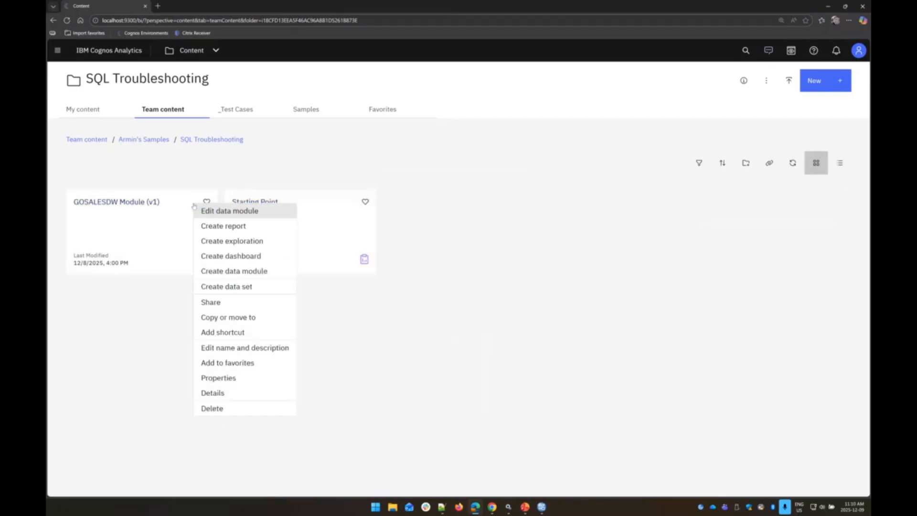
{"action": "left_click", "coordinate": [226, 256]}
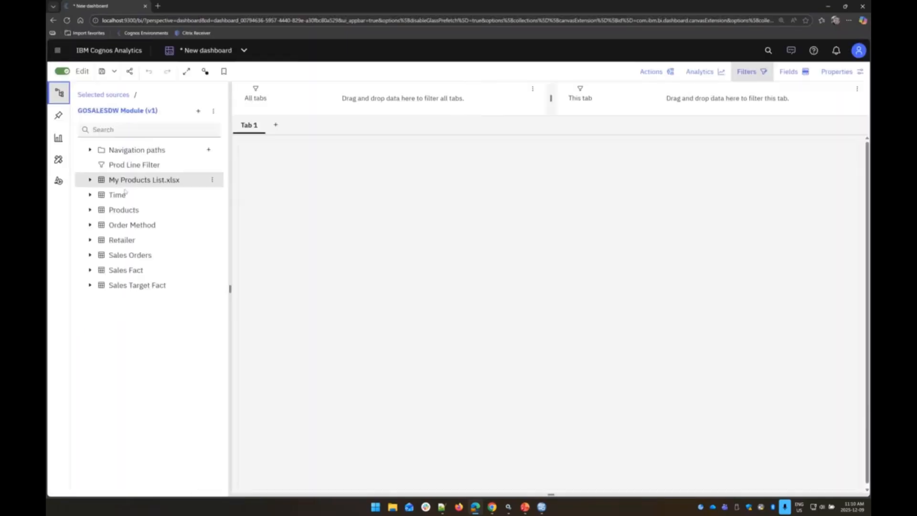
Step: Add Product Line from the Products table to the dashboard canvas as a table and move it up toward the canvas's upper-left corner
{"action": "left_click", "coordinate": [90, 211]}
{"action": "left_click_drag", "start_coordinate": [139, 239], "coordinate": [280, 214]}
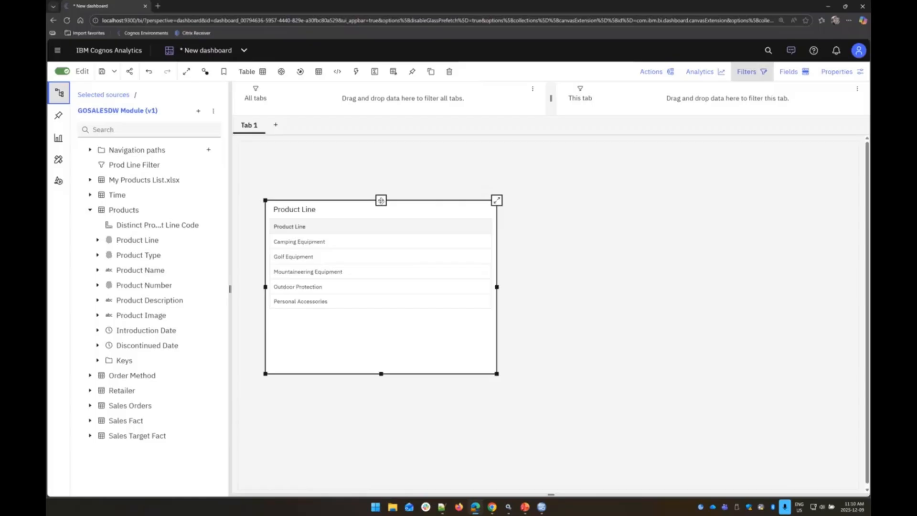
{"action": "left_click_drag", "start_coordinate": [381, 200], "coordinate": [372, 165]}
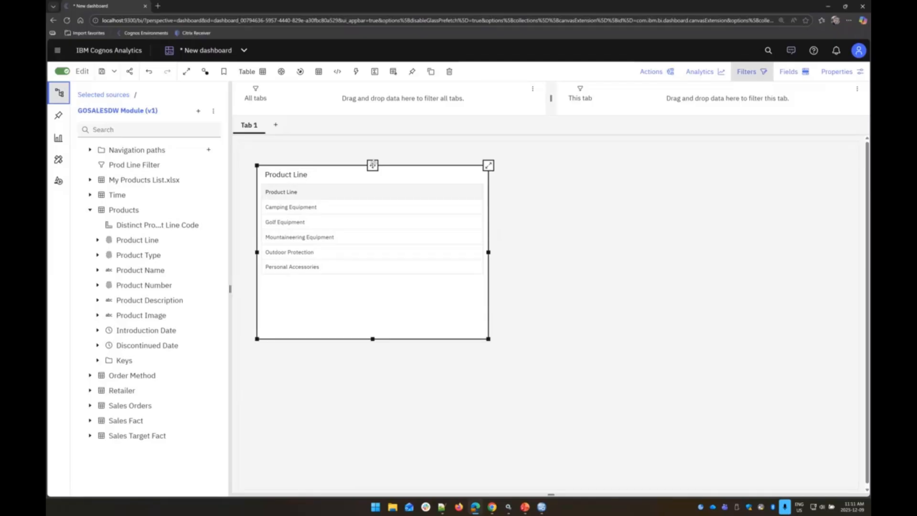
Step: Show the Product Line table's Serviceability details, enable Fetch query, and display its SQL/MDX
{"action": "key", "text": "ctrl+slash+q"}
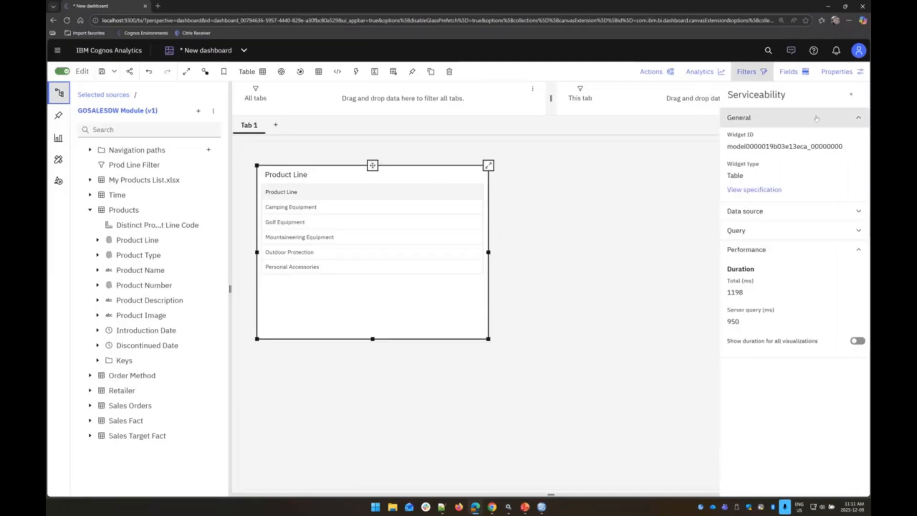
{"action": "left_click", "coordinate": [859, 233]}
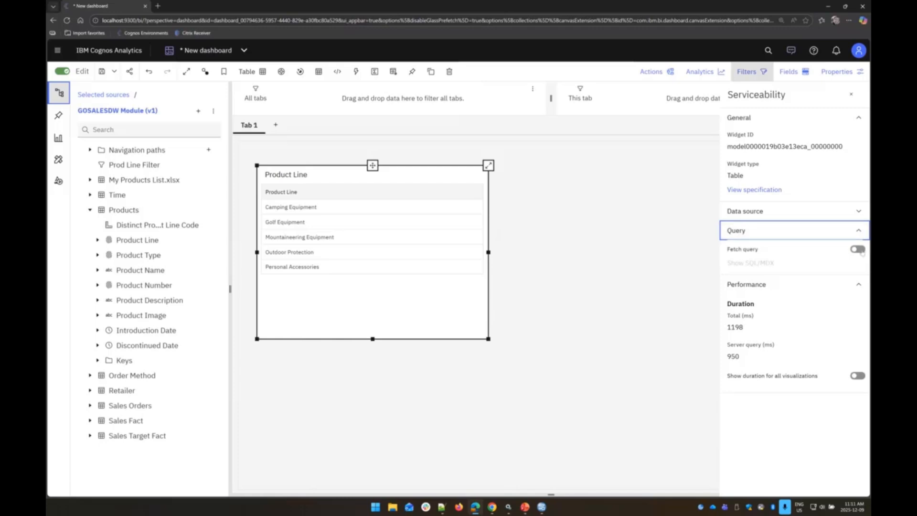
{"action": "left_click", "coordinate": [859, 249]}
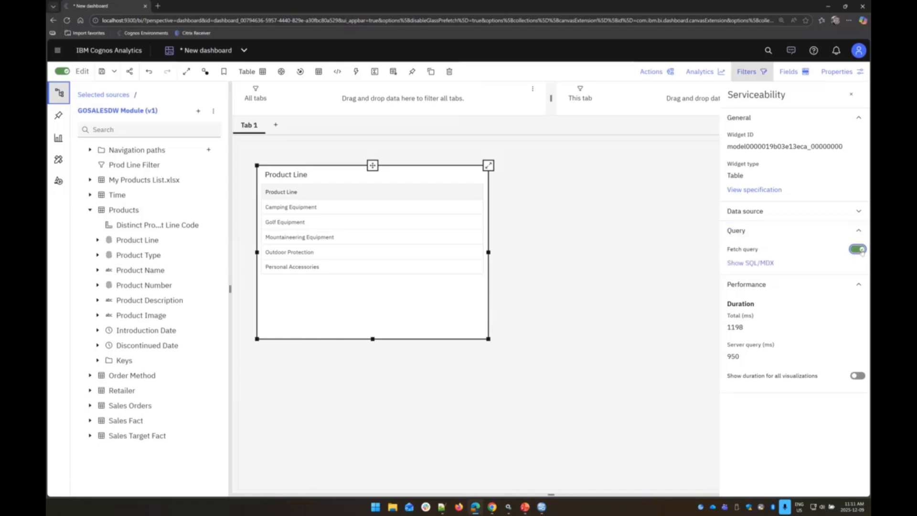
{"action": "left_click", "coordinate": [757, 263]}
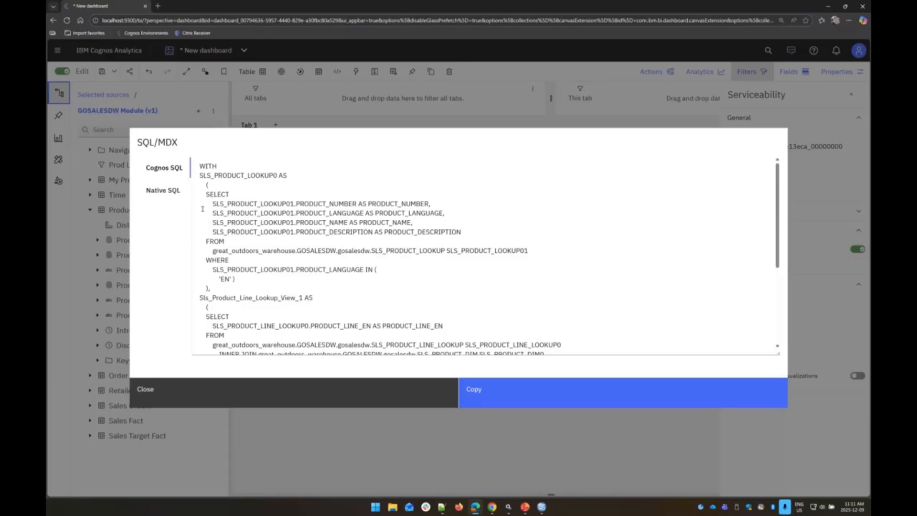
Step: Compare the visualization's Native SQL with its Cognos SQL, read through the Cognos SQL joins, and close the SQL/MDX window
{"action": "left_click", "coordinate": [171, 191]}
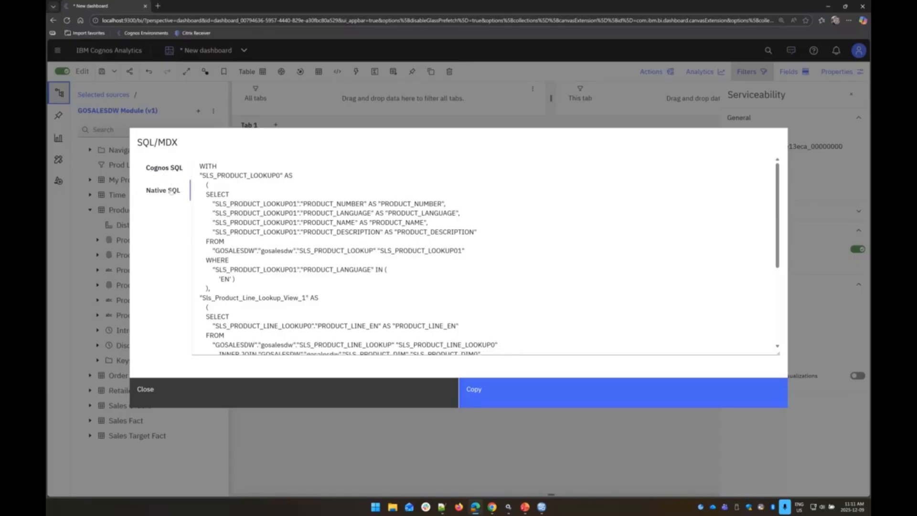
{"action": "left_click", "coordinate": [165, 168]}
{"action": "scroll", "coordinate": [424, 300], "scroll_direction": "down", "scroll_amount": 1}
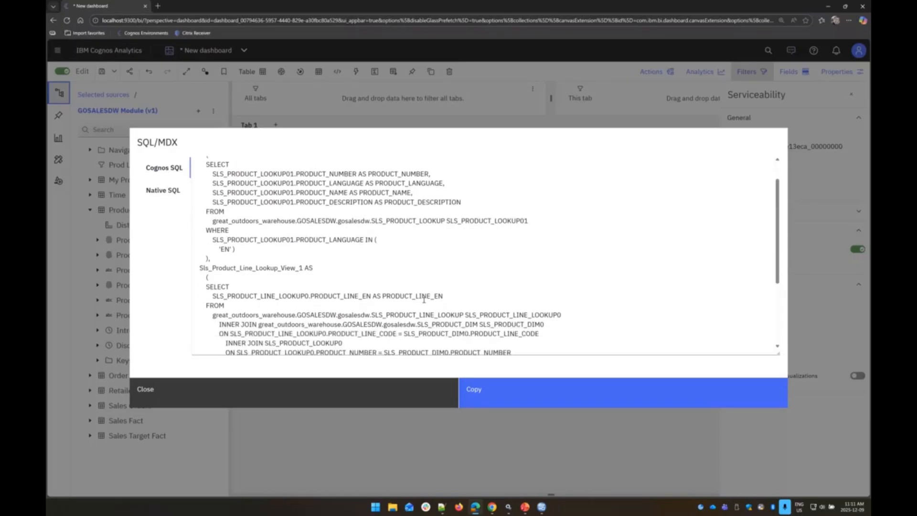
{"action": "scroll", "coordinate": [424, 299], "scroll_direction": "down", "scroll_amount": 1}
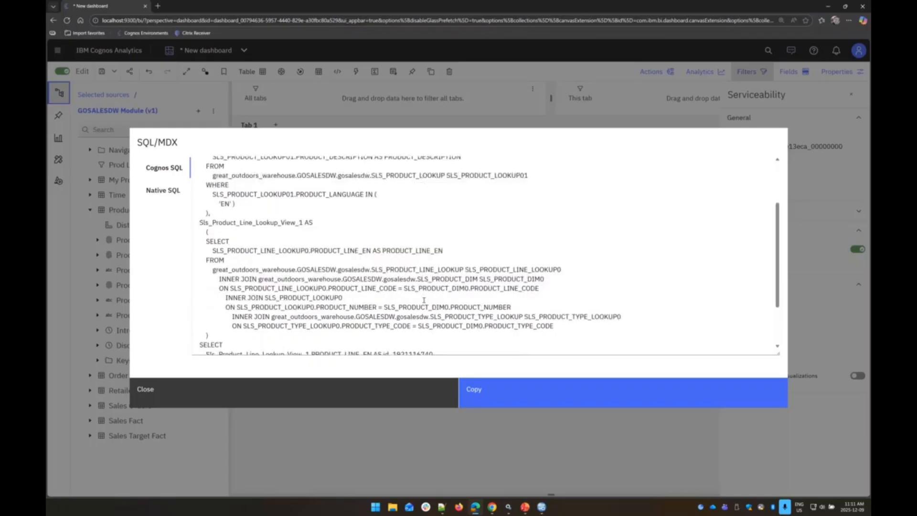
{"action": "left_click", "coordinate": [344, 394]}
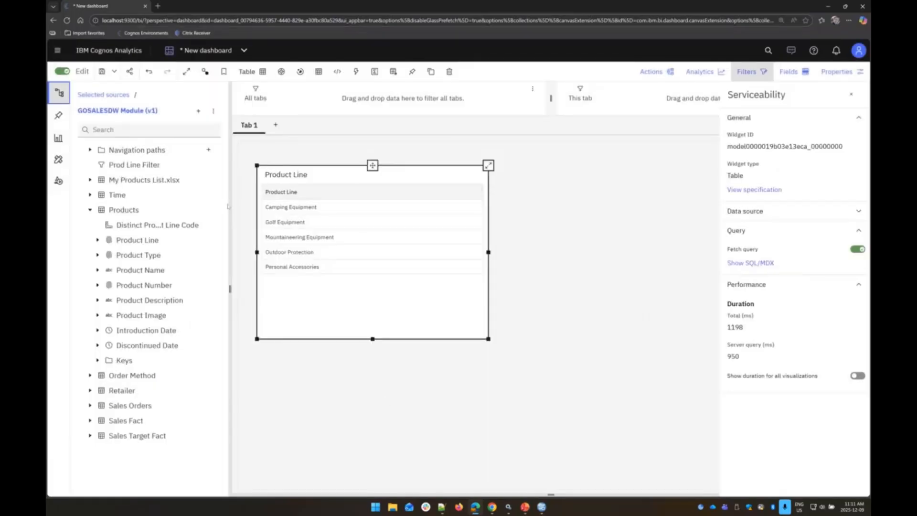
Step: Open the Starting Point report from the SQL Troubleshooting folder for editing and add Product Line from the Products table to its list
{"action": "left_click", "coordinate": [230, 51]}
{"action": "left_click", "coordinate": [200, 95]}
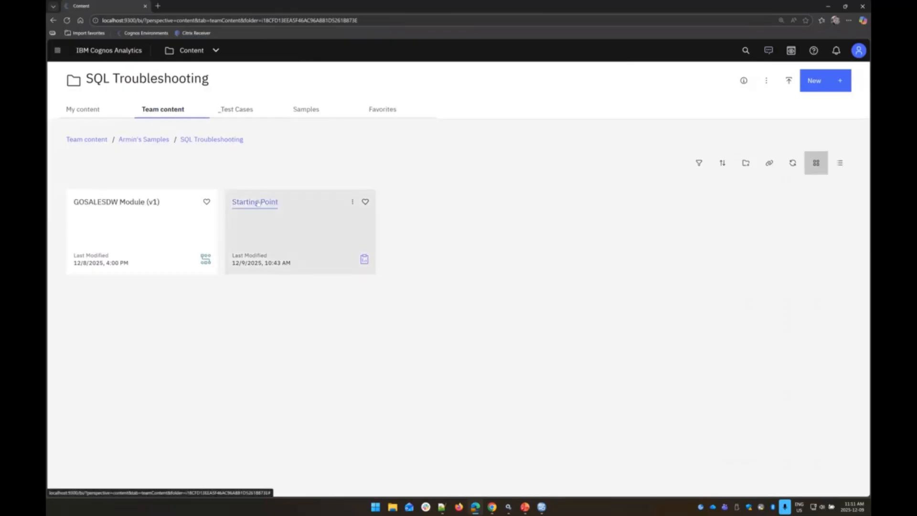
{"action": "left_click", "coordinate": [353, 202]}
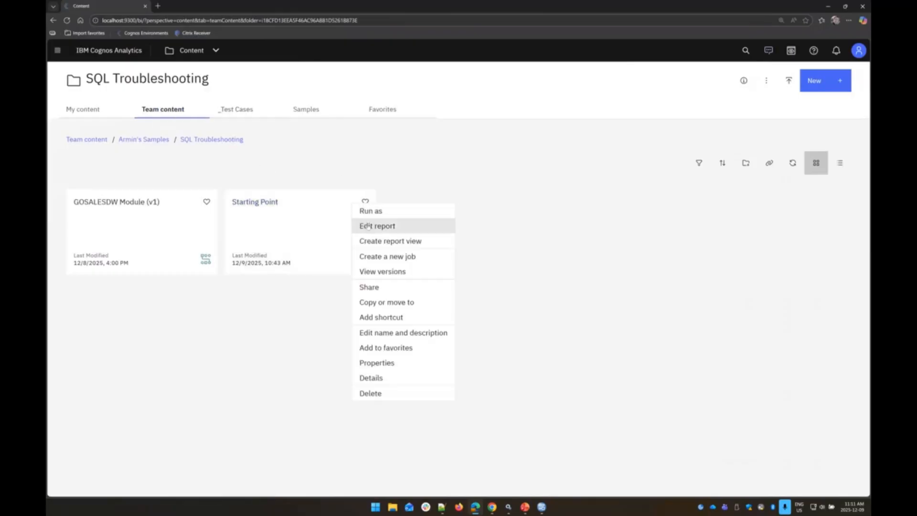
{"action": "left_click", "coordinate": [370, 227]}
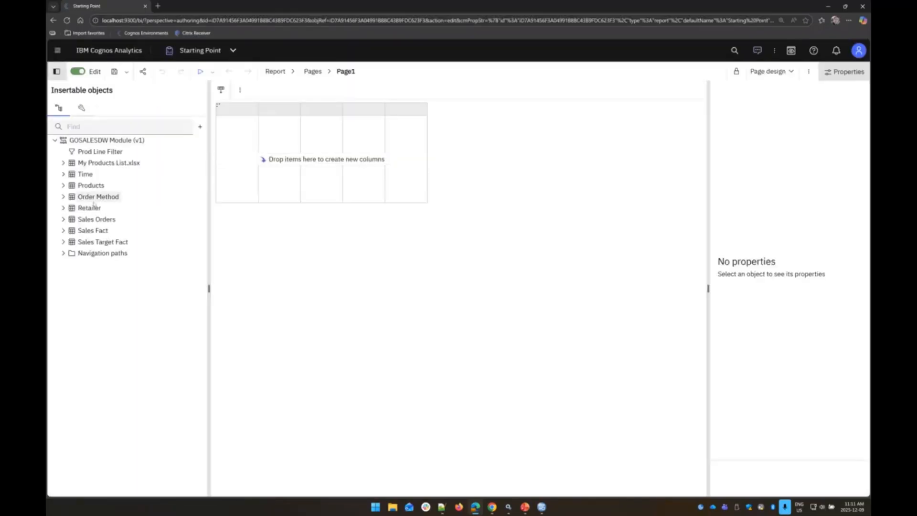
{"action": "left_click", "coordinate": [63, 186]}
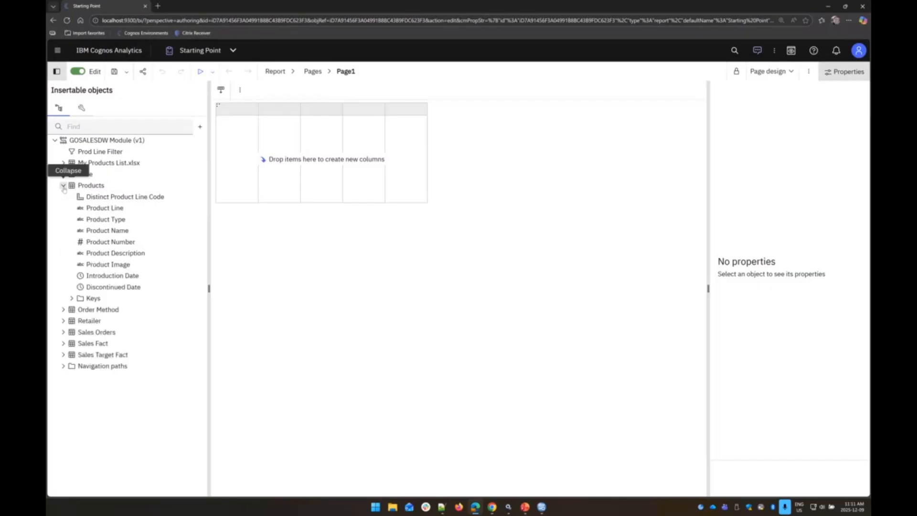
{"action": "left_click_drag", "start_coordinate": [96, 212], "coordinate": [227, 155]}
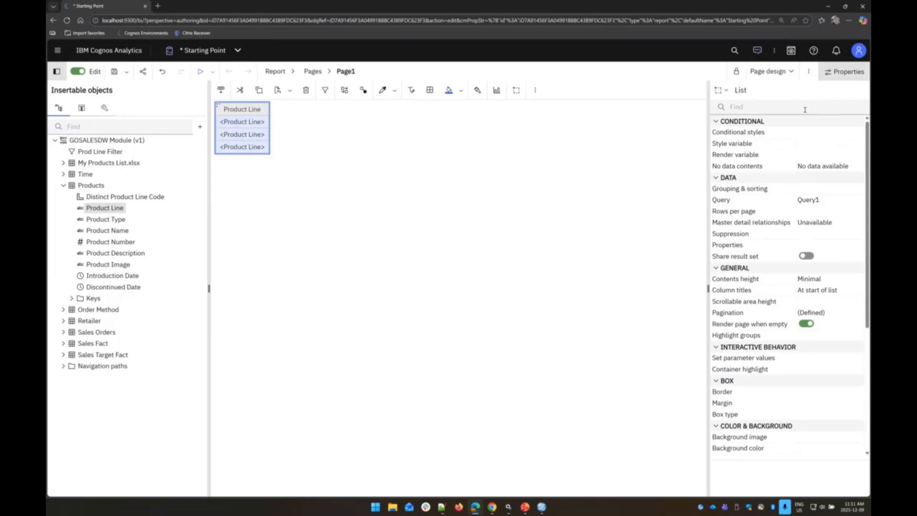
Step: Show the report's generated SQL/MDX and move and enlarge the Generated SQL window to fit more of the code
{"action": "left_click", "coordinate": [808, 73]}
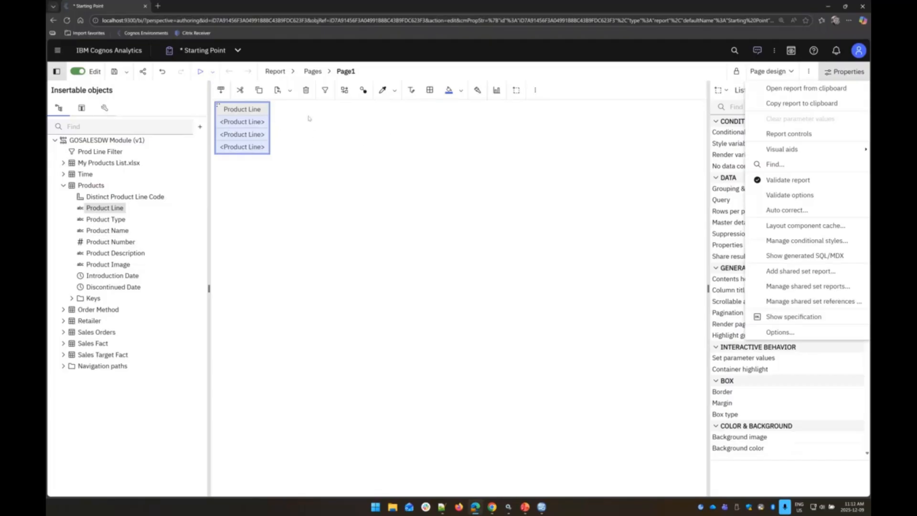
{"action": "left_click", "coordinate": [829, 257]}
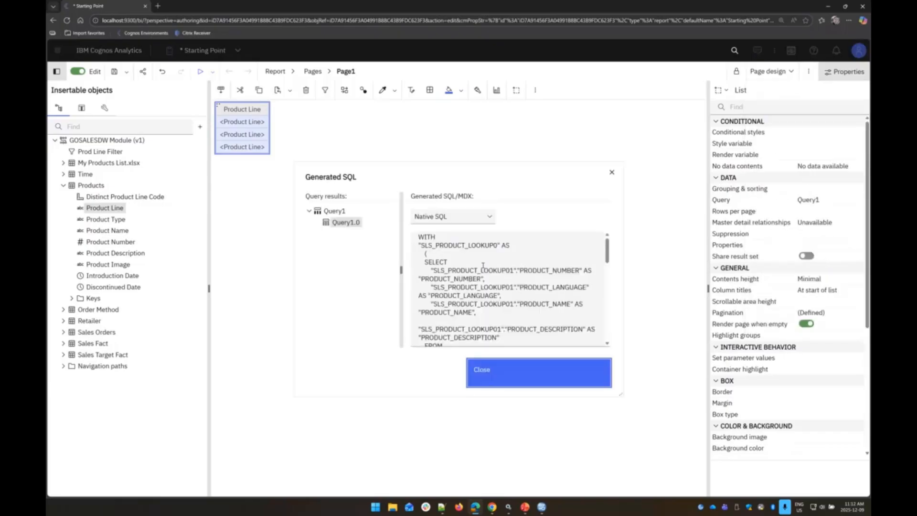
{"action": "left_click_drag", "start_coordinate": [522, 172], "coordinate": [490, 104]}
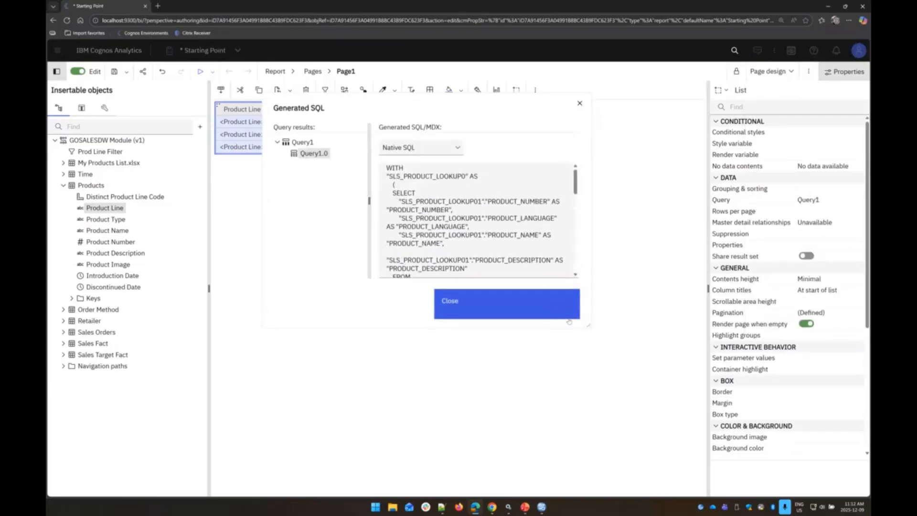
{"action": "left_click_drag", "start_coordinate": [588, 325], "coordinate": [733, 478]}
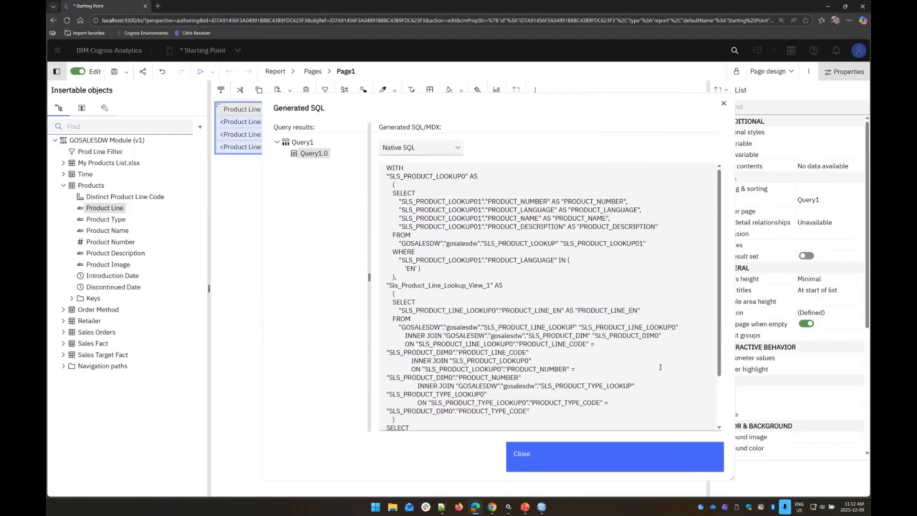
Step: Compare the Cognos SQL and Native SQL generated for Query1.0, ending on the Cognos SQL
{"action": "left_click", "coordinate": [456, 148]}
{"action": "left_click", "coordinate": [422, 176]}
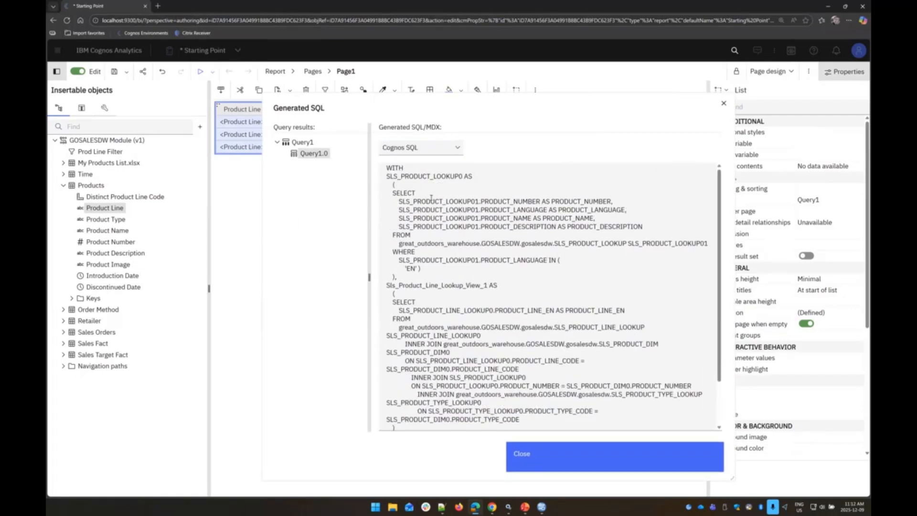
{"action": "left_click", "coordinate": [458, 149]}
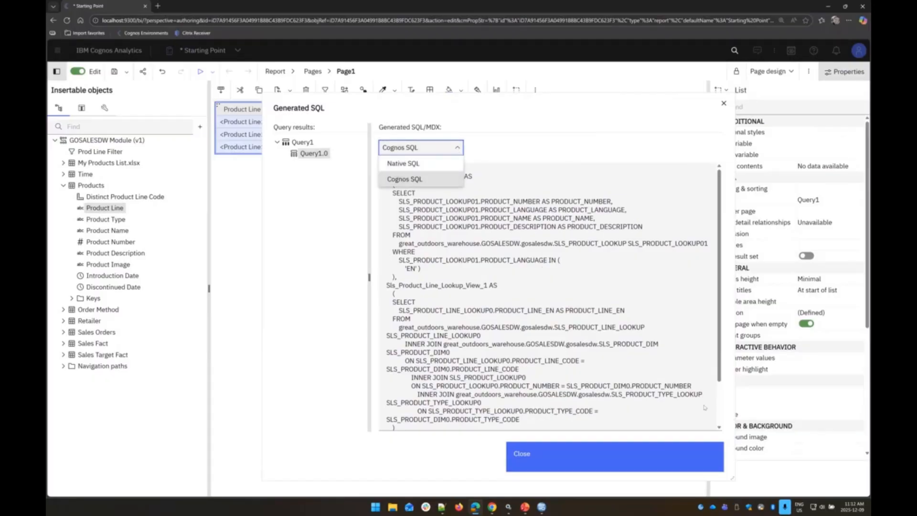
{"action": "left_click", "coordinate": [626, 107]}
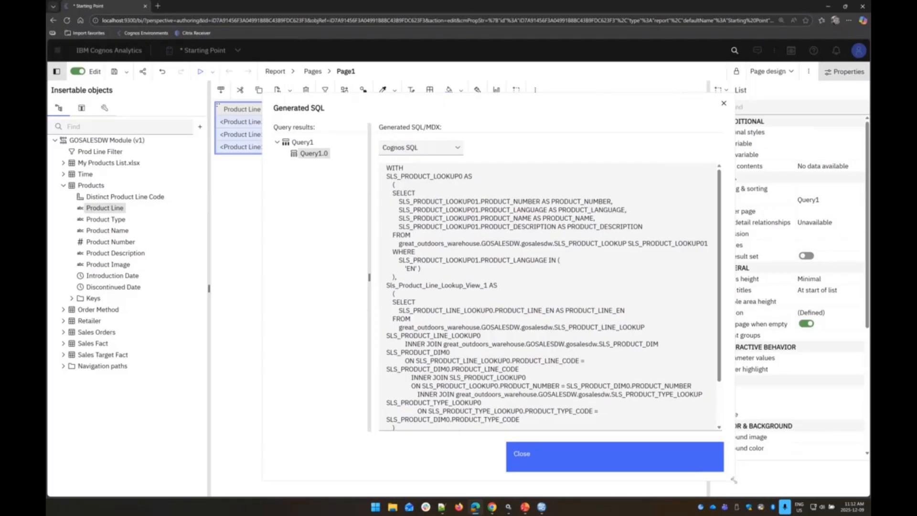
{"action": "left_click", "coordinate": [443, 152]}
{"action": "left_click", "coordinate": [421, 163]}
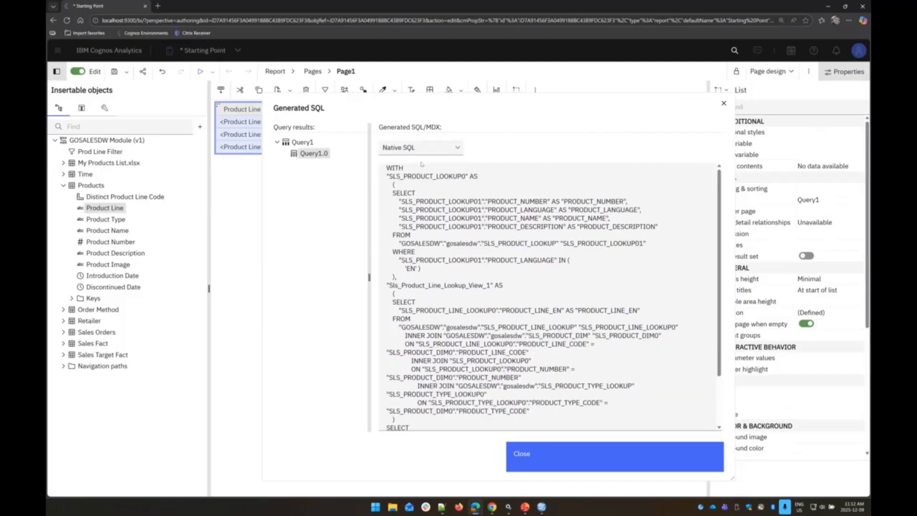
{"action": "left_click", "coordinate": [445, 149]}
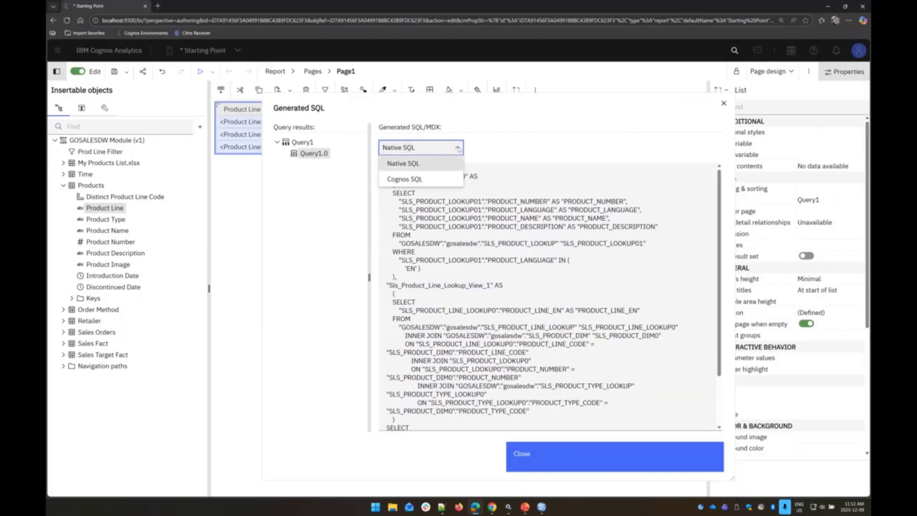
{"action": "left_click", "coordinate": [427, 180]}
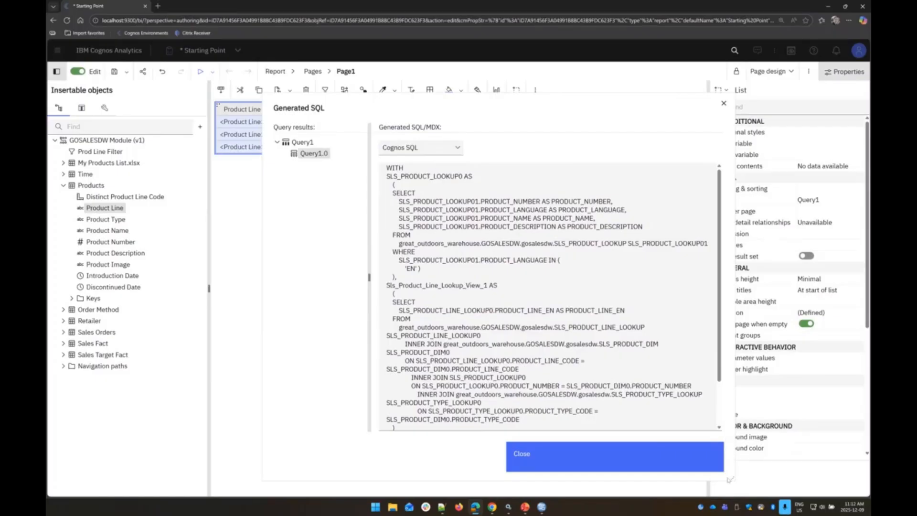
Step: Widen the Generated SQL window, compare both SQL types again, and read through the Cognos SQL down to its GROUP BY clause
{"action": "left_click_drag", "start_coordinate": [733, 480], "coordinate": [812, 483]}
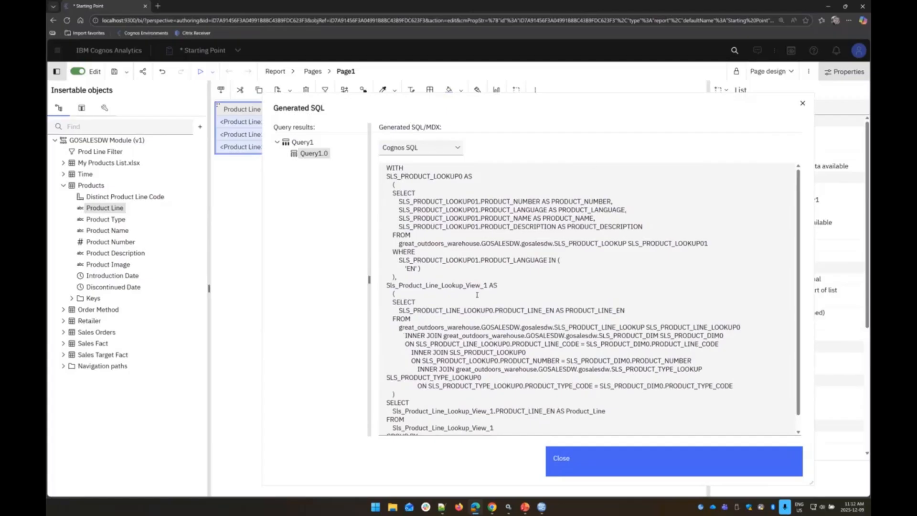
{"action": "left_click", "coordinate": [451, 149]}
{"action": "left_click", "coordinate": [422, 169]}
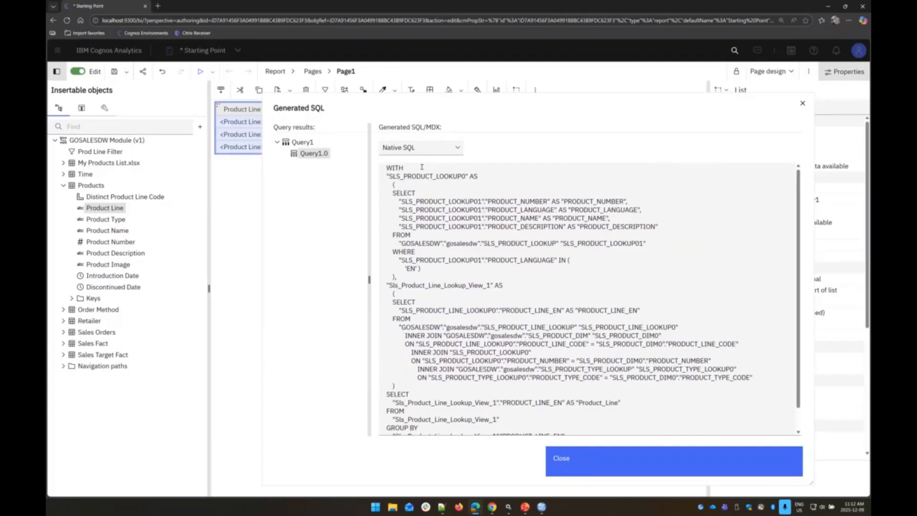
{"action": "left_click", "coordinate": [440, 149]}
{"action": "left_click", "coordinate": [412, 176]}
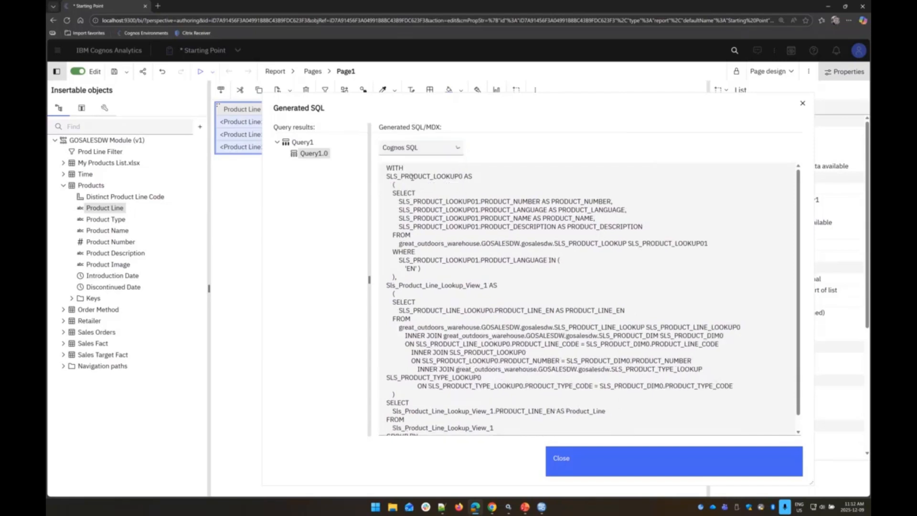
{"action": "scroll", "coordinate": [558, 260], "scroll_direction": "down", "scroll_amount": 2}
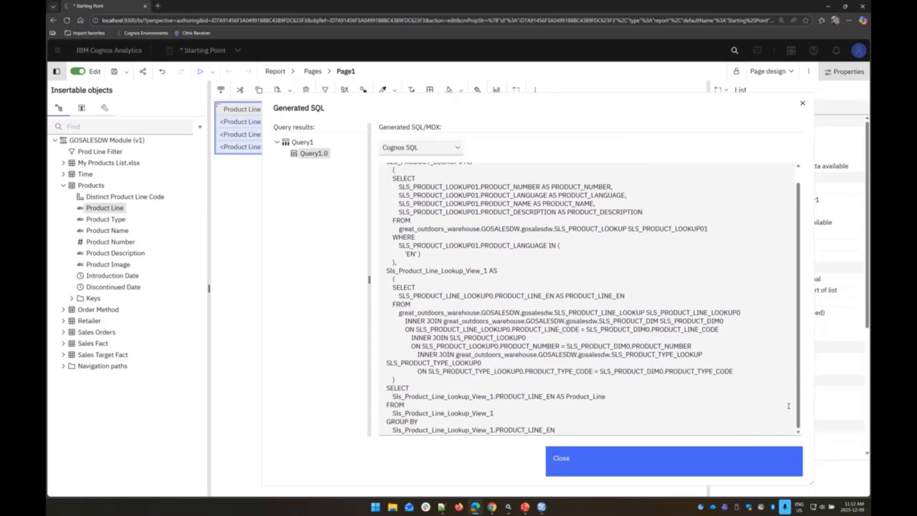
{"action": "left_click_drag", "start_coordinate": [799, 405], "coordinate": [796, 370]}
{"action": "scroll", "coordinate": [792, 348], "scroll_direction": "down", "scroll_amount": 2}
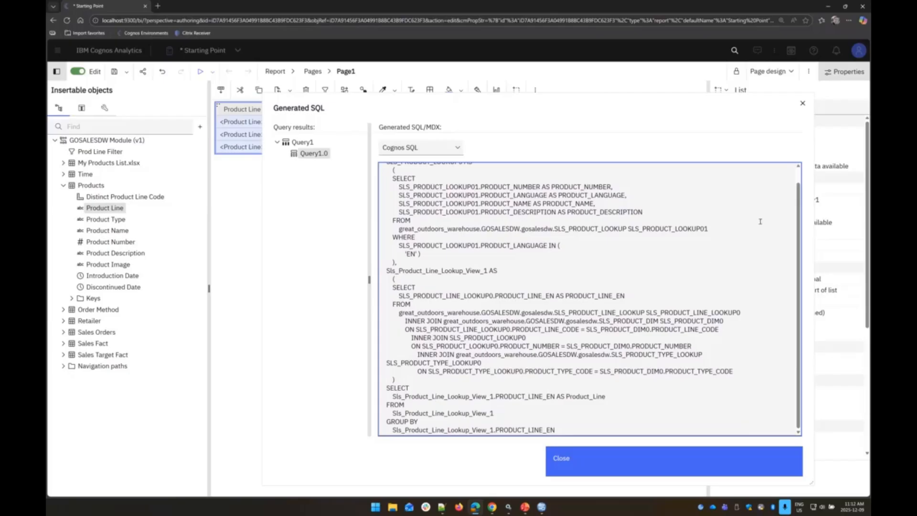
{"action": "scroll", "coordinate": [795, 245], "scroll_direction": "up", "scroll_amount": 1}
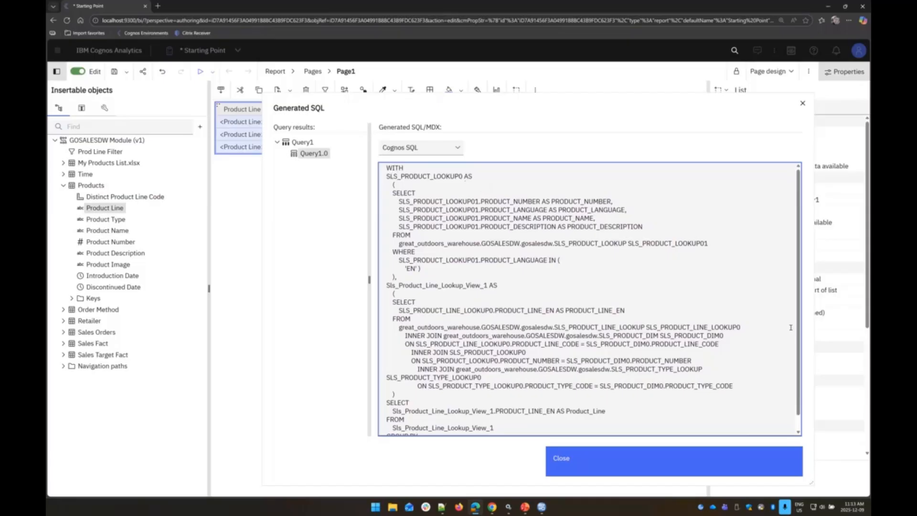
{"action": "scroll", "coordinate": [385, 164], "scroll_direction": "up", "scroll_amount": 2}
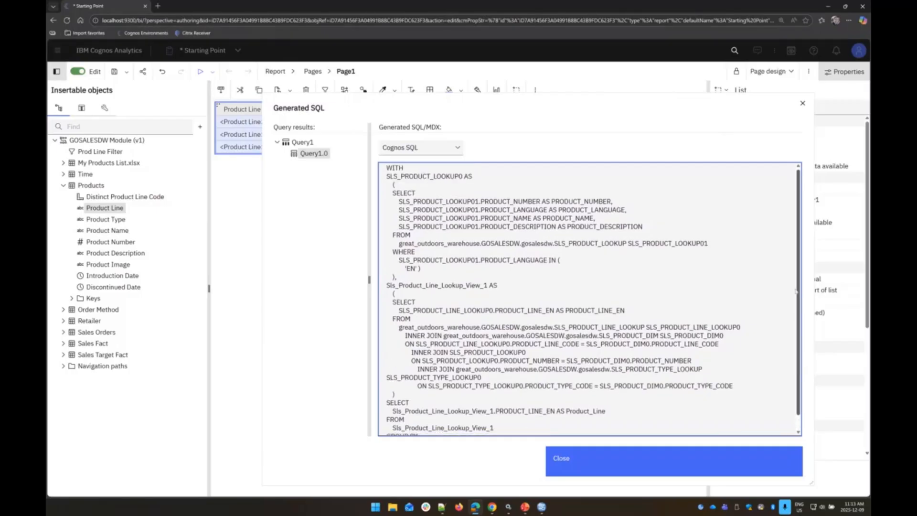
Step: Read the Native SQL of Query1.0 through to its end and close the Generated SQL window
{"action": "left_click", "coordinate": [462, 151]}
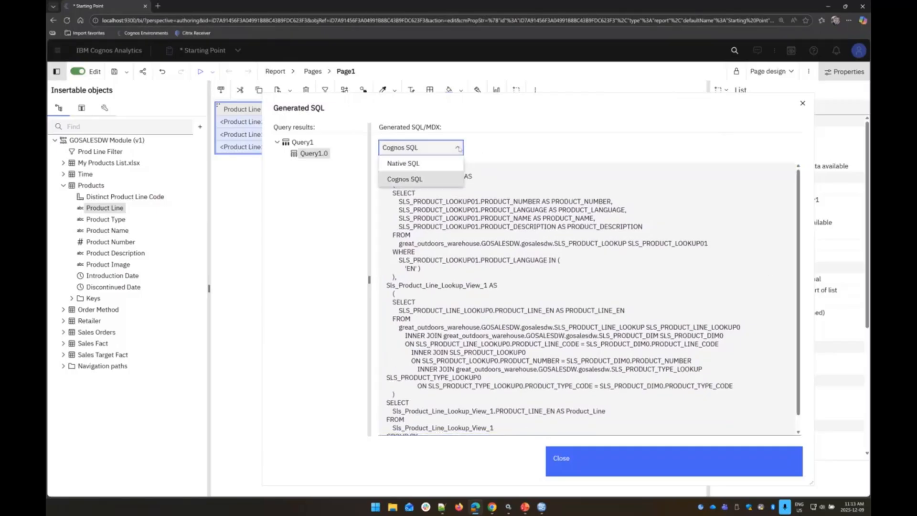
{"action": "left_click", "coordinate": [424, 165]}
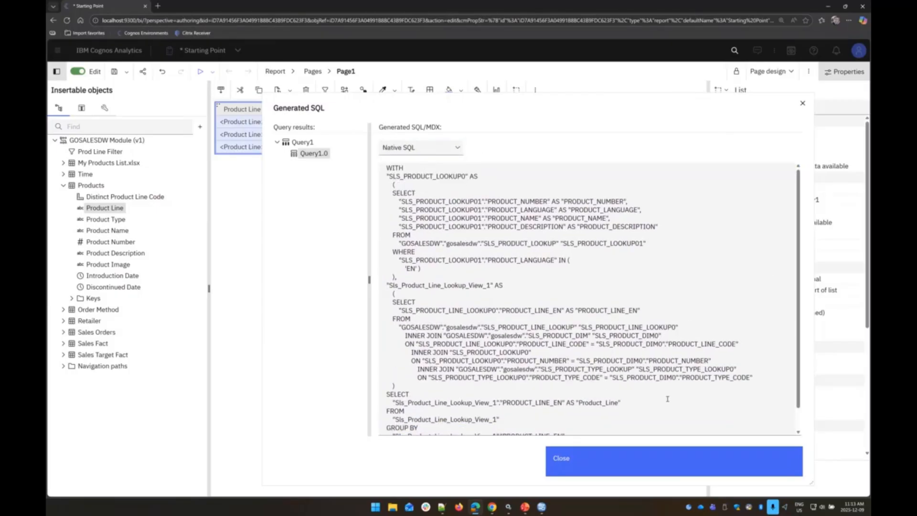
{"action": "scroll", "coordinate": [667, 399], "scroll_direction": "down", "scroll_amount": 2}
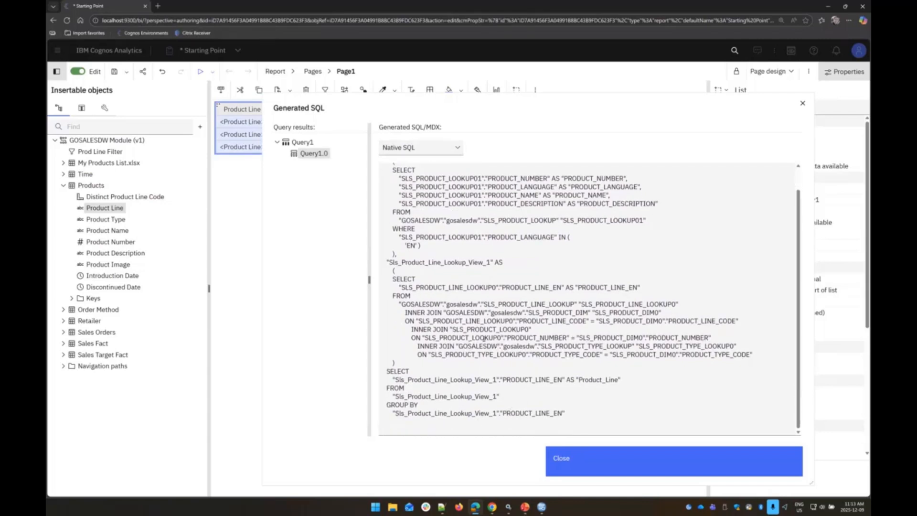
{"action": "left_click", "coordinate": [575, 460]}
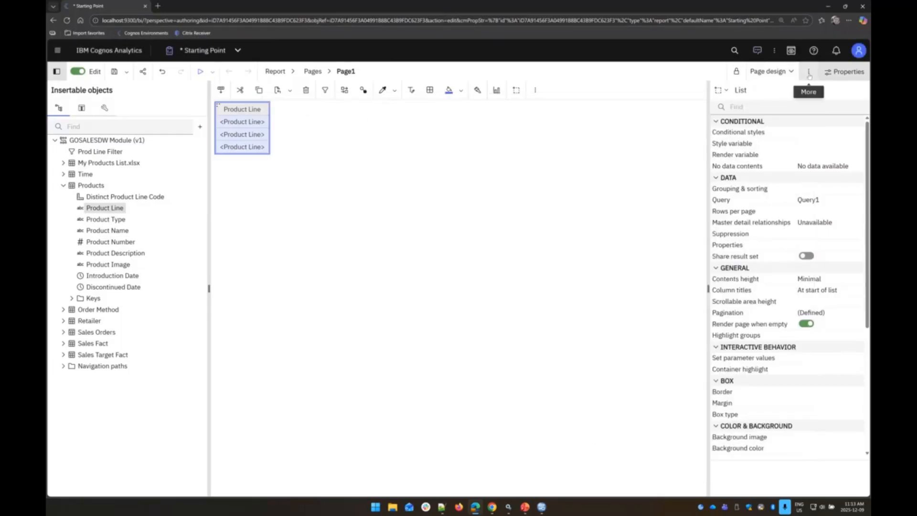
Step: Open Query1 in the report's queries, show its Generated SQL property in an enlarged window, accepting the notice, and close the window
{"action": "left_click", "coordinate": [278, 71]}
{"action": "left_click", "coordinate": [304, 166]}
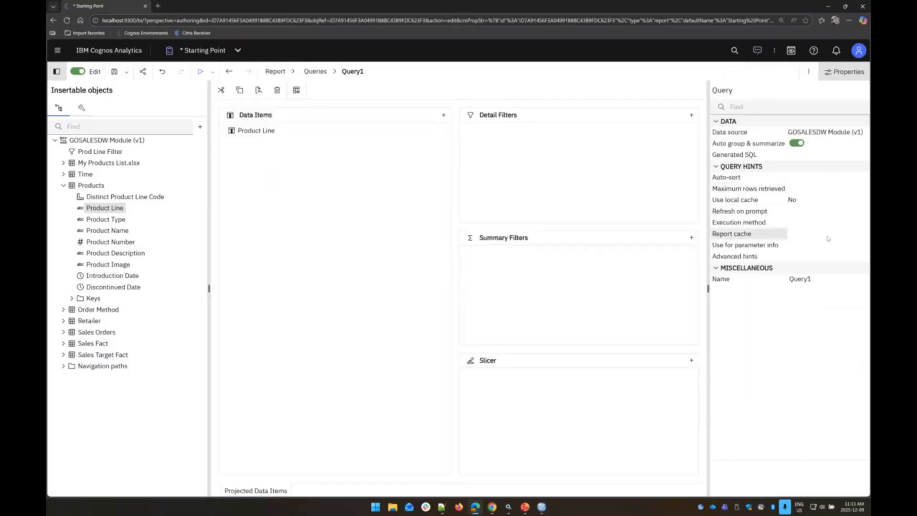
{"action": "left_click", "coordinate": [831, 157]}
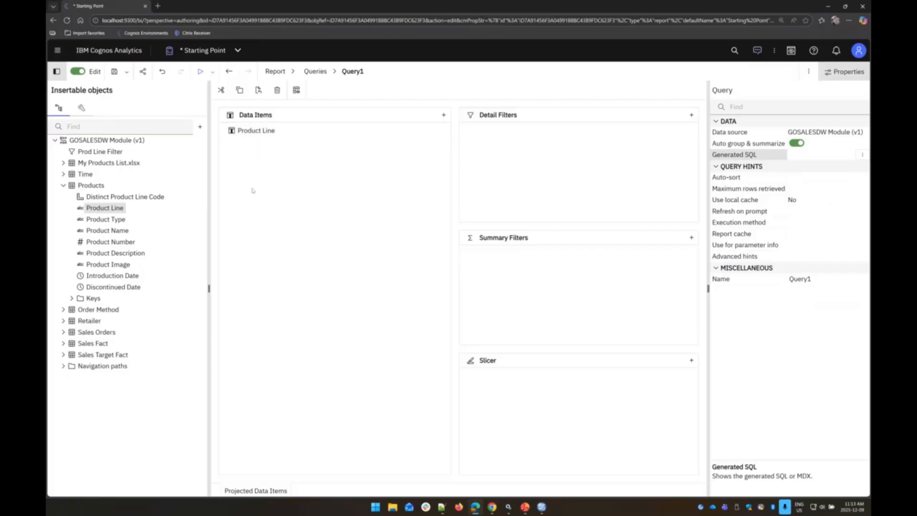
{"action": "left_click", "coordinate": [863, 155]}
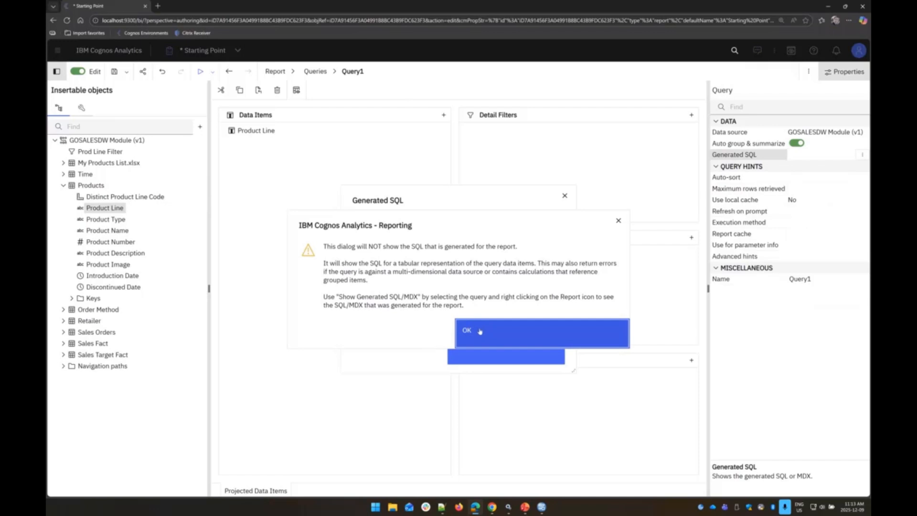
{"action": "left_click", "coordinate": [479, 329]}
{"action": "left_click_drag", "start_coordinate": [465, 209], "coordinate": [434, 158]}
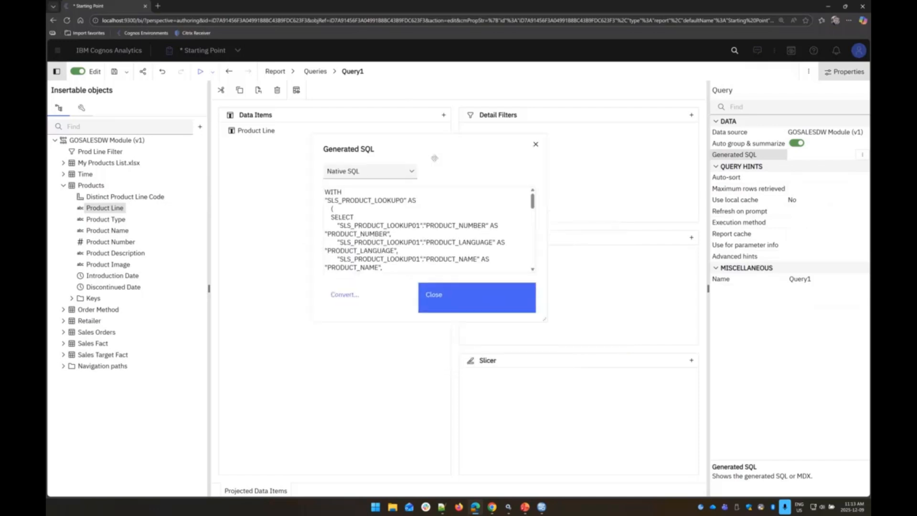
{"action": "left_click_drag", "start_coordinate": [545, 320], "coordinate": [786, 493]}
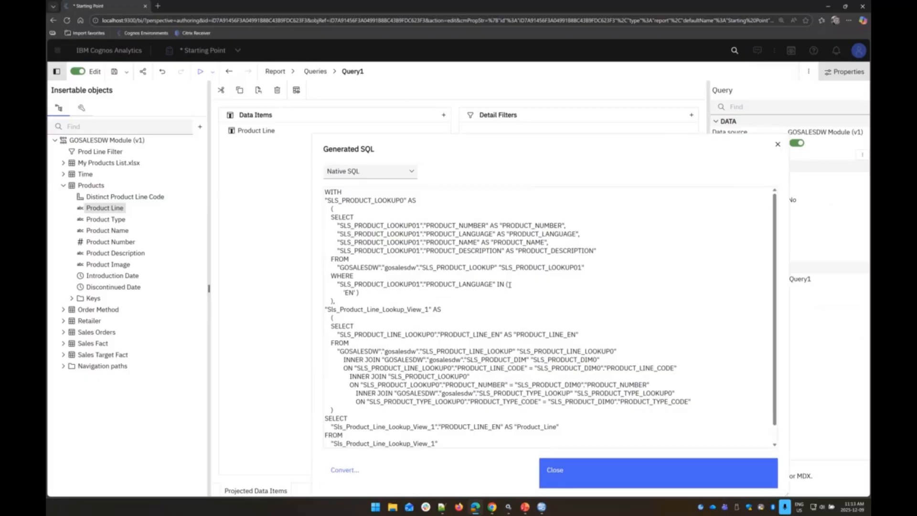
{"action": "left_click", "coordinate": [601, 477]}
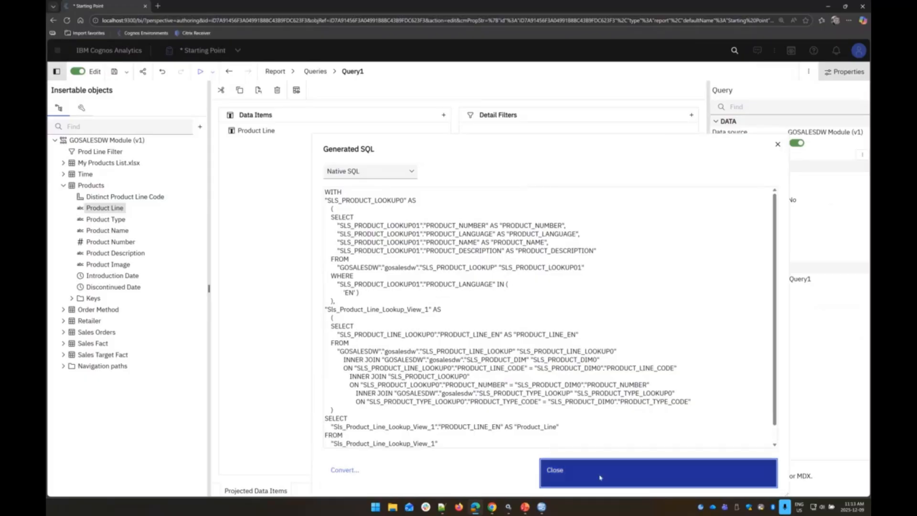
Step: Return to the report's Page1 and delete the Product Line column from the list
{"action": "left_click", "coordinate": [809, 73]}
{"action": "left_click", "coordinate": [334, 199]}
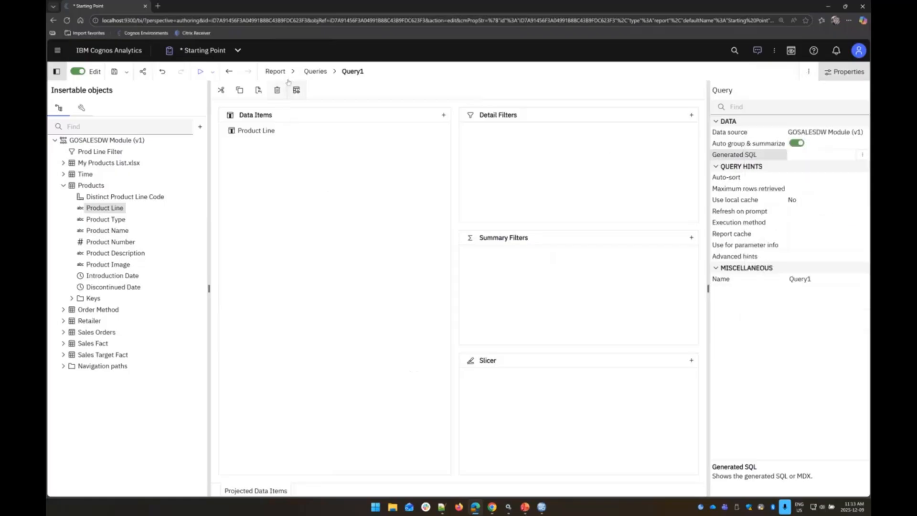
{"action": "left_click", "coordinate": [293, 71]}
{"action": "left_click", "coordinate": [296, 120]}
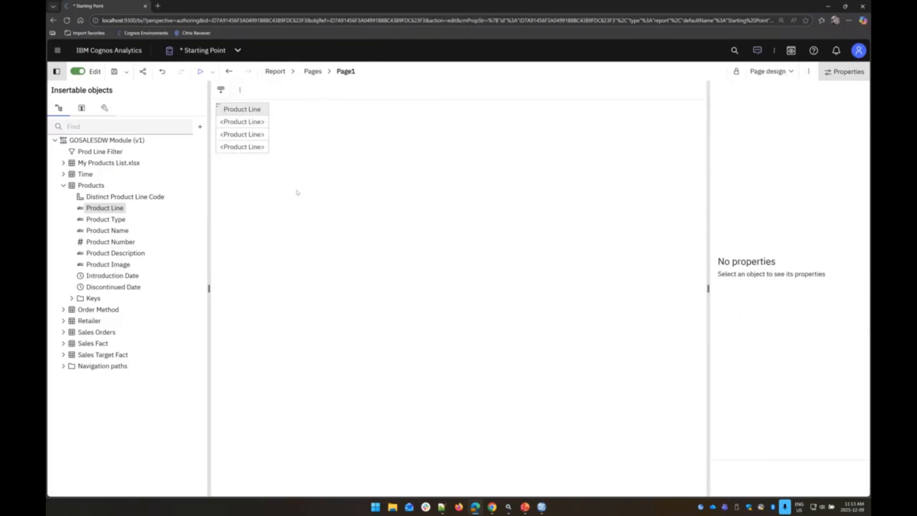
{"action": "left_click", "coordinate": [242, 108]}
{"action": "key", "text": "Delete"}
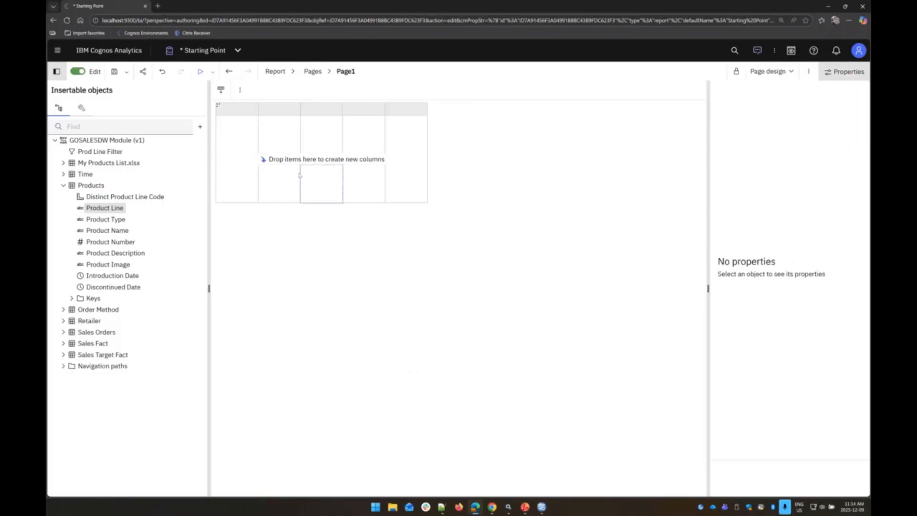
Step: Add the Product item from My Products List.xlsx to the empty list on Page1
{"action": "left_click", "coordinate": [63, 163]}
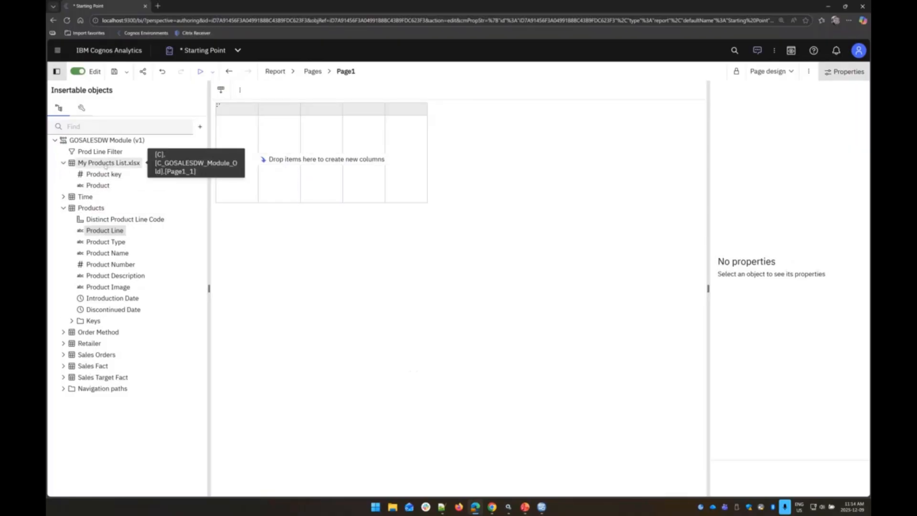
{"action": "left_click", "coordinate": [100, 175]}
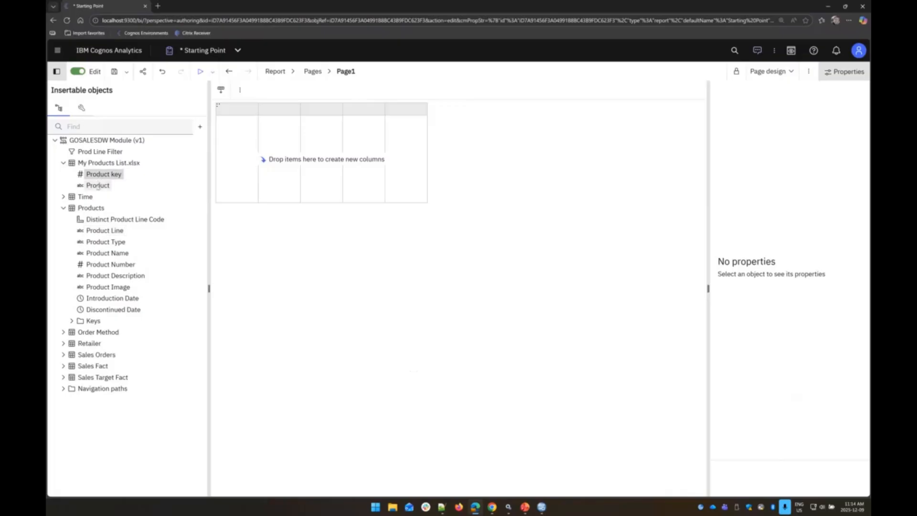
{"action": "left_click_drag", "start_coordinate": [95, 186], "coordinate": [232, 165]}
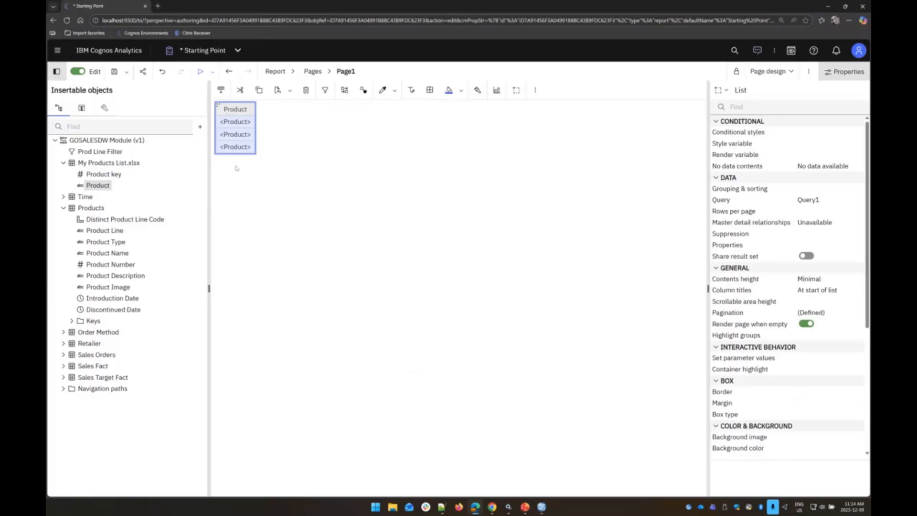
Step: Show the report's generated SQL/MDX, examine the FROM and GROUP BY clauses of Query1.0's Native SQL, and close the window
{"action": "left_click", "coordinate": [808, 72]}
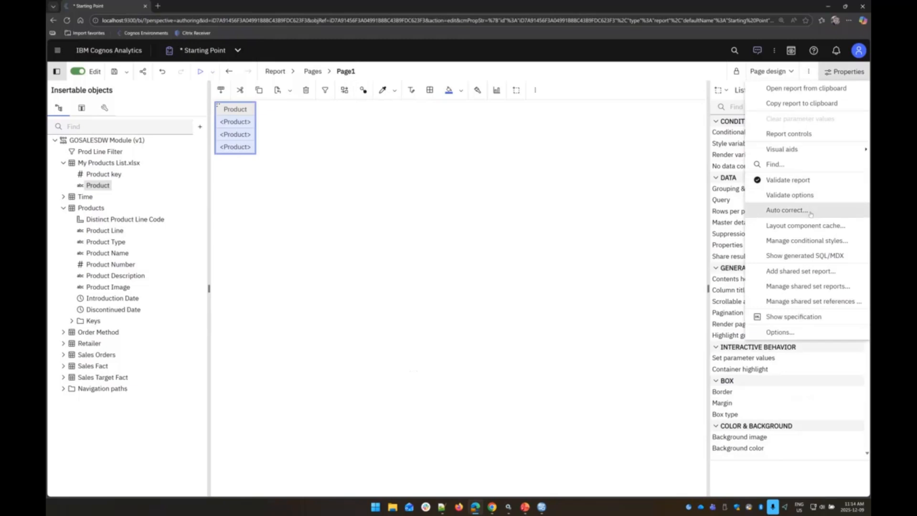
{"action": "left_click", "coordinate": [804, 256]}
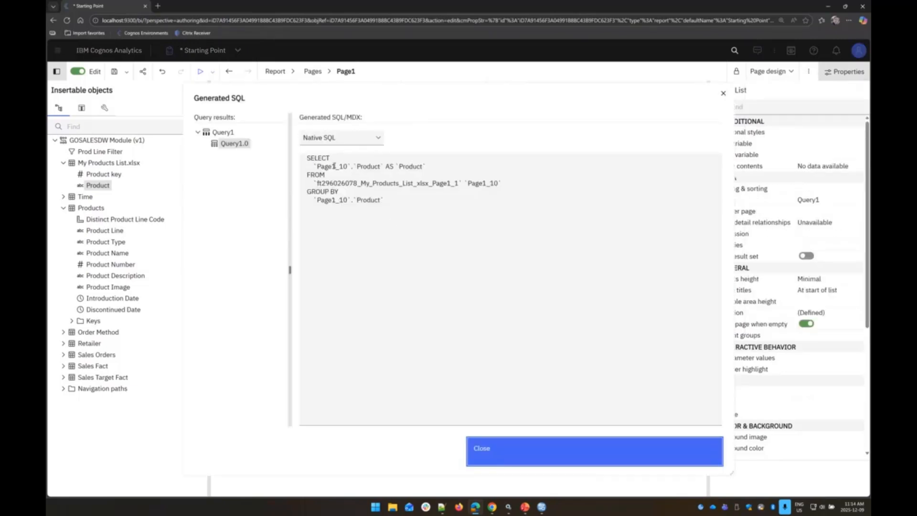
{"action": "left_click_drag", "start_coordinate": [461, 184], "coordinate": [385, 200]}
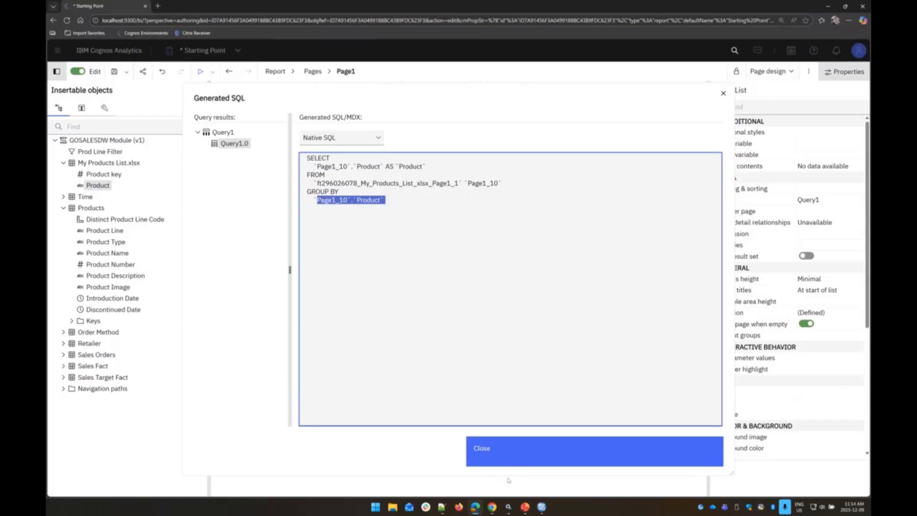
{"action": "left_click", "coordinate": [507, 454]}
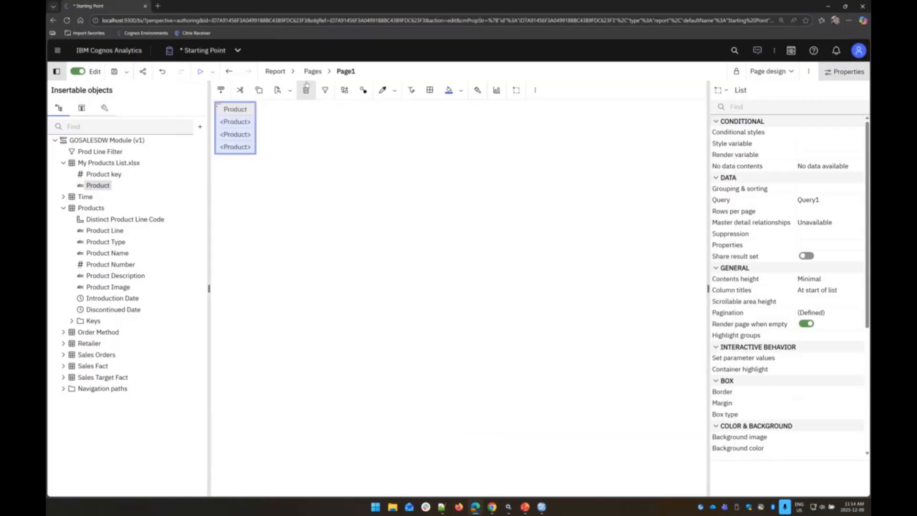
Step: Open Query1, view its Generated SQL property for the Product item, accepting the notice, and close the window
{"action": "left_click", "coordinate": [294, 72]}
{"action": "left_click", "coordinate": [297, 164]}
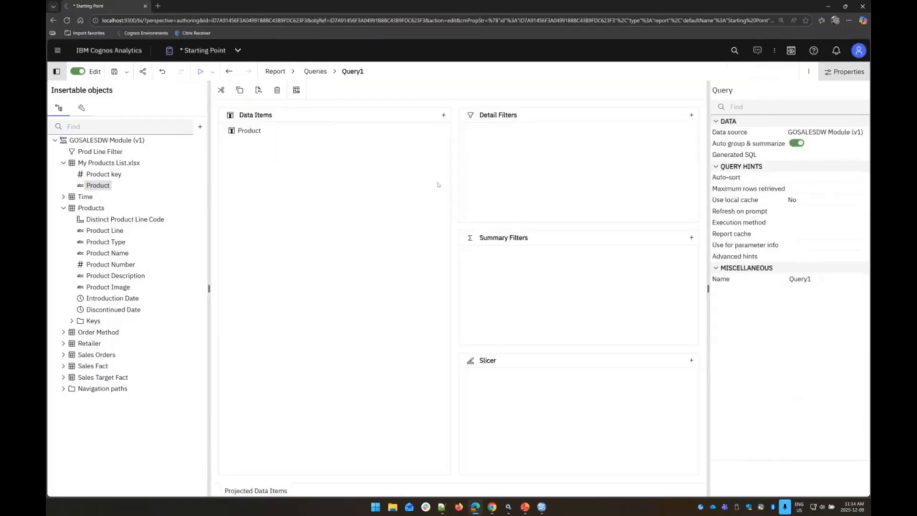
{"action": "left_click", "coordinate": [833, 157]}
{"action": "left_click", "coordinate": [862, 154]}
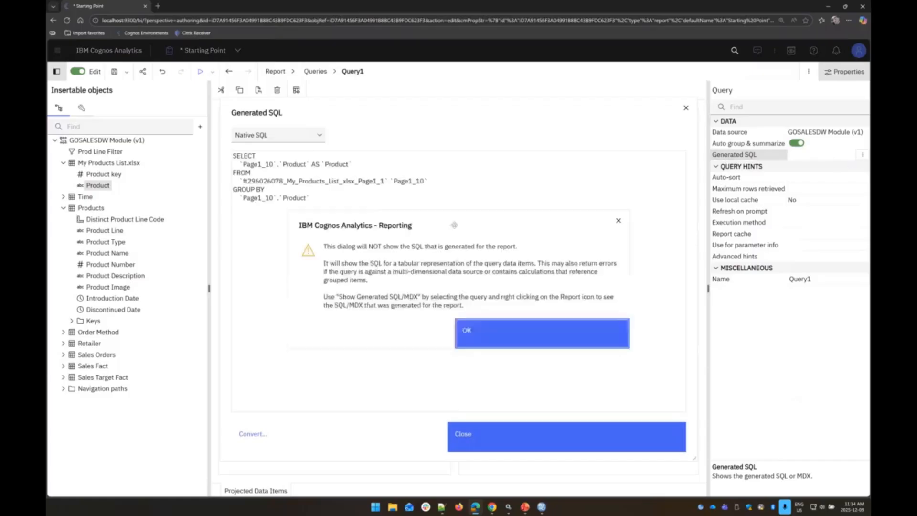
{"action": "left_click", "coordinate": [492, 332]}
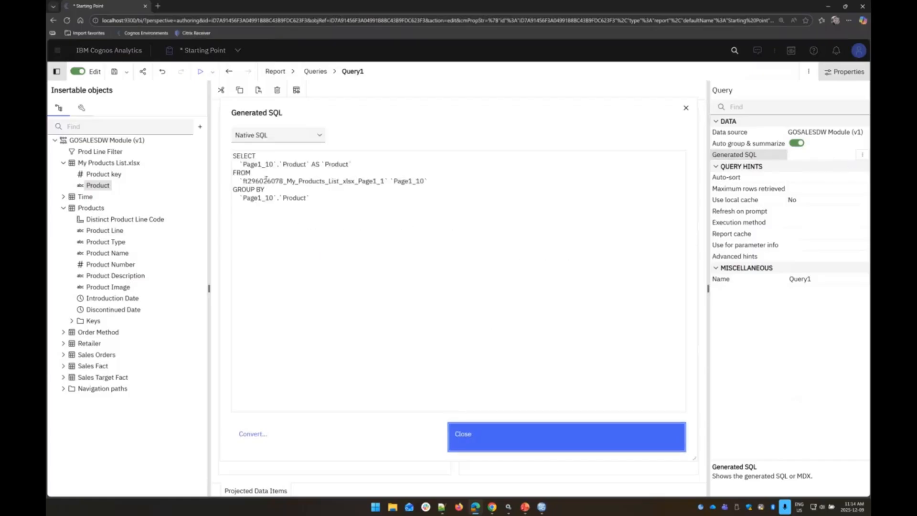
{"action": "left_click", "coordinate": [490, 443]}
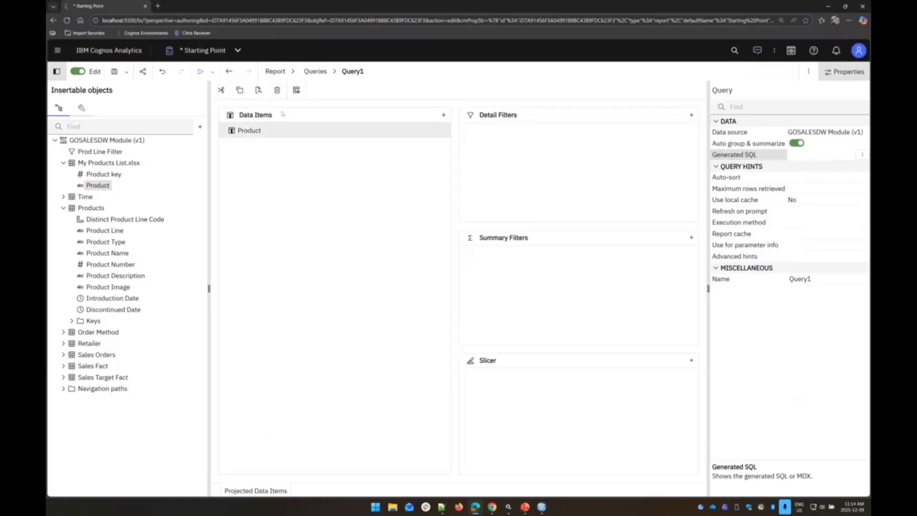
Step: Return to Page1 and sort the list's Product column in ascending order
{"action": "left_click", "coordinate": [276, 71]}
{"action": "left_click", "coordinate": [288, 102]}
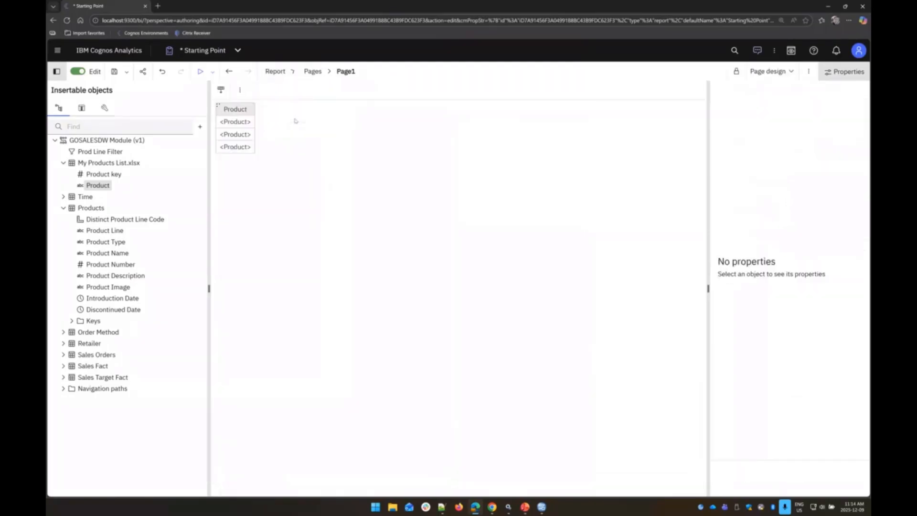
{"action": "left_click", "coordinate": [248, 114]}
{"action": "left_click", "coordinate": [344, 90]}
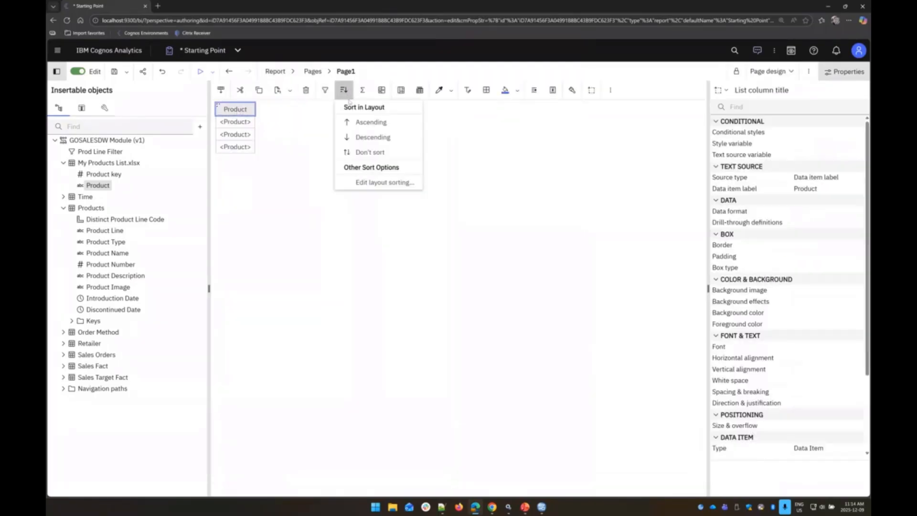
{"action": "left_click", "coordinate": [361, 124]}
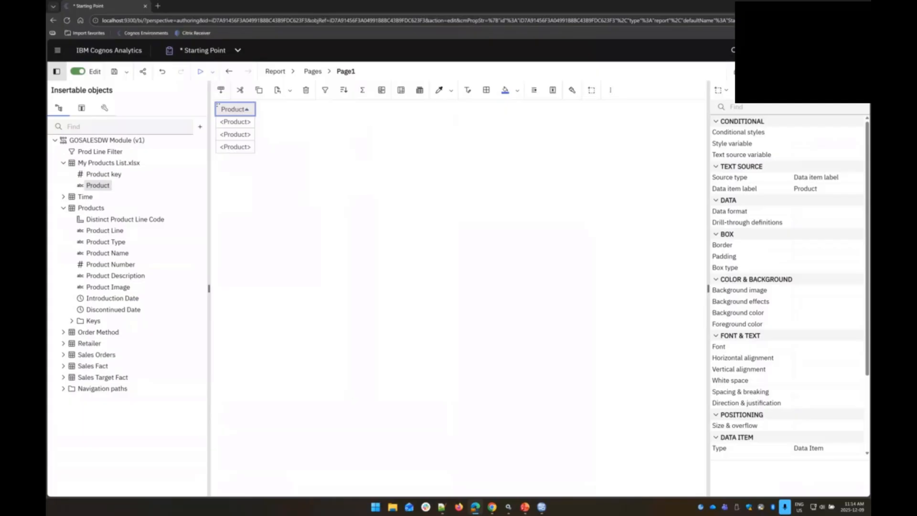
Step: Show the sorted report's generated SQL/MDX, examine the ORDER BY clause in the Native SQL, and close the window
{"action": "left_click", "coordinate": [809, 72]}
{"action": "left_click", "coordinate": [818, 257]}
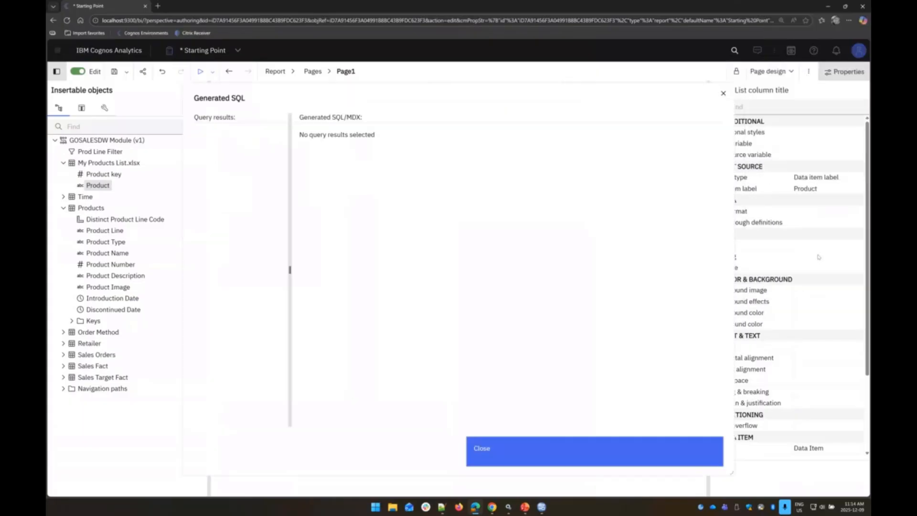
{"action": "left_click_drag", "start_coordinate": [309, 209], "coordinate": [398, 218]}
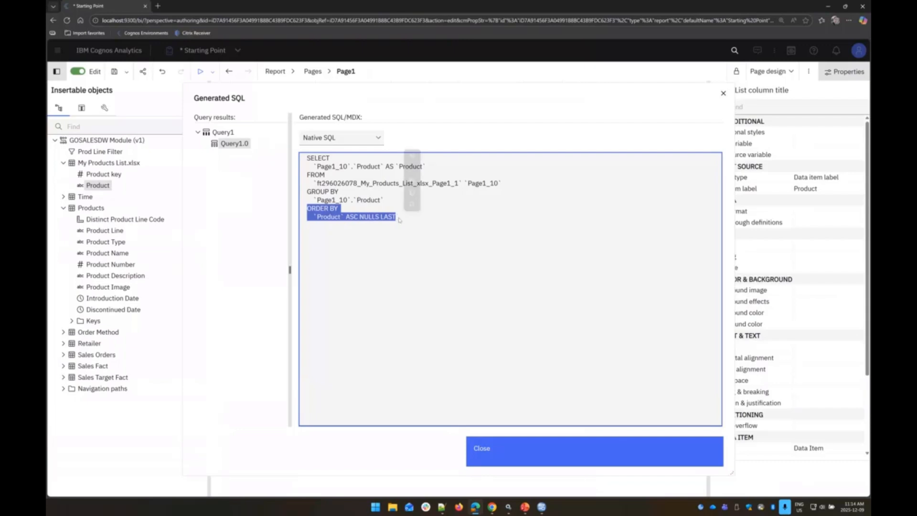
{"action": "left_click", "coordinate": [497, 460]}
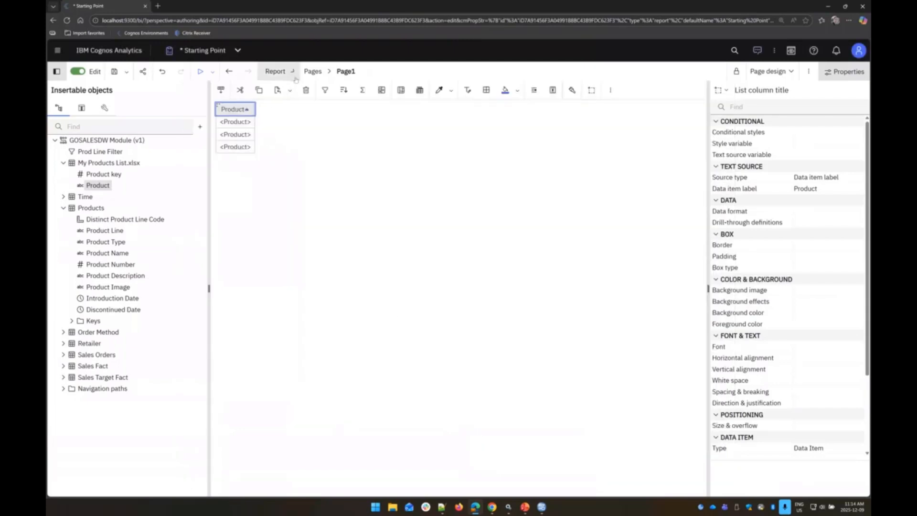
Step: Open Query1 again, check its Generated SQL property for an ORDER BY clause, accepting the notice, and close the window
{"action": "left_click", "coordinate": [275, 71]}
{"action": "left_click", "coordinate": [296, 163]}
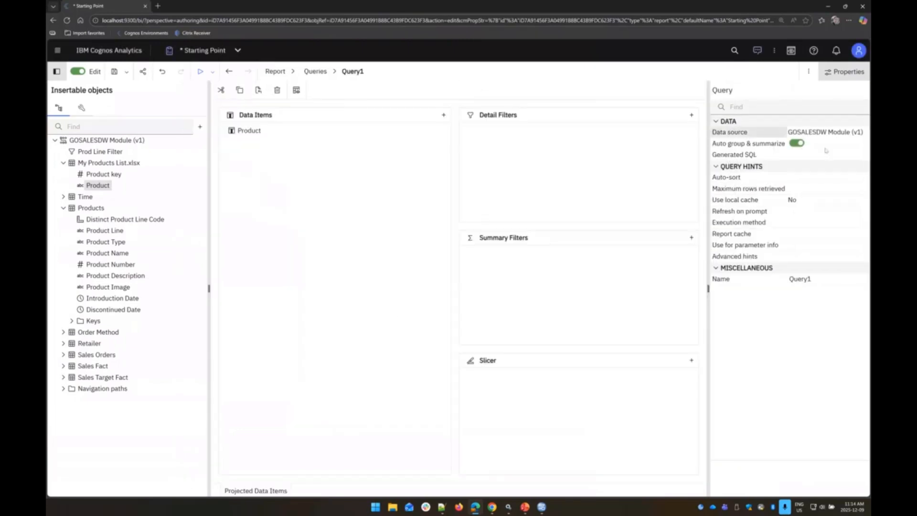
{"action": "left_click", "coordinate": [825, 155]}
{"action": "left_click", "coordinate": [863, 156]}
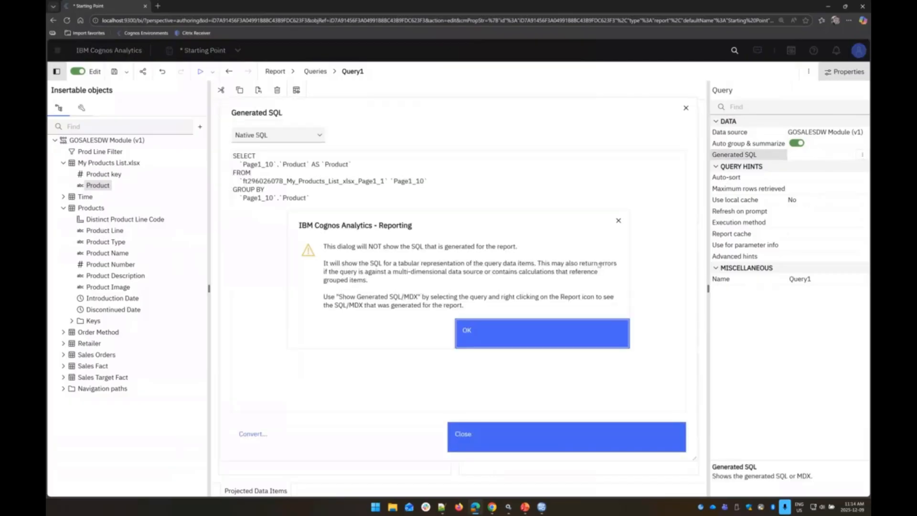
{"action": "left_click", "coordinate": [474, 333]}
{"action": "left_click", "coordinate": [473, 449]}
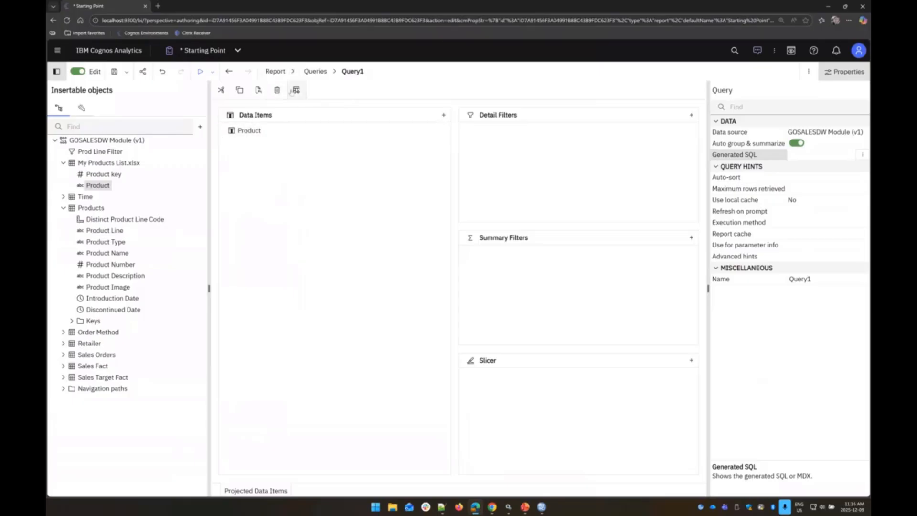
Step: Return to the report's Page1 and select the Product column title in the list
{"action": "left_click", "coordinate": [293, 72]}
{"action": "left_click", "coordinate": [293, 120]}
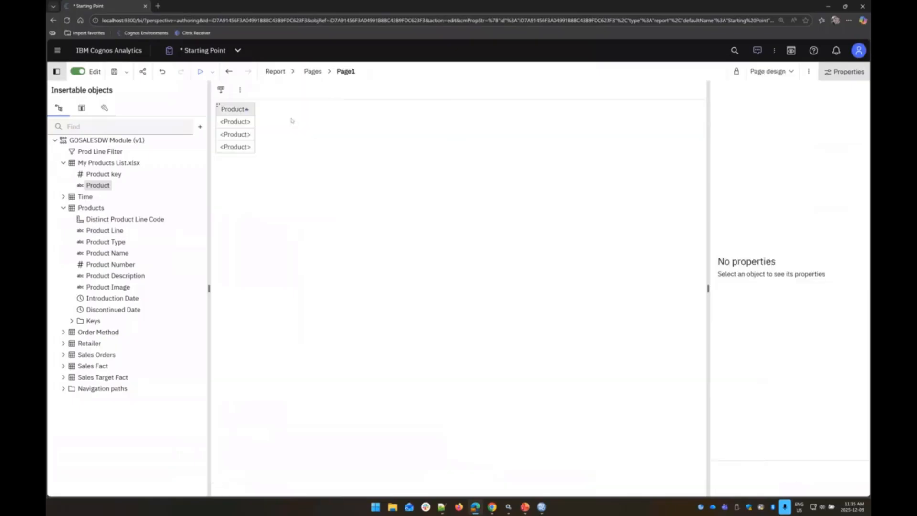
{"action": "left_click", "coordinate": [231, 111]}
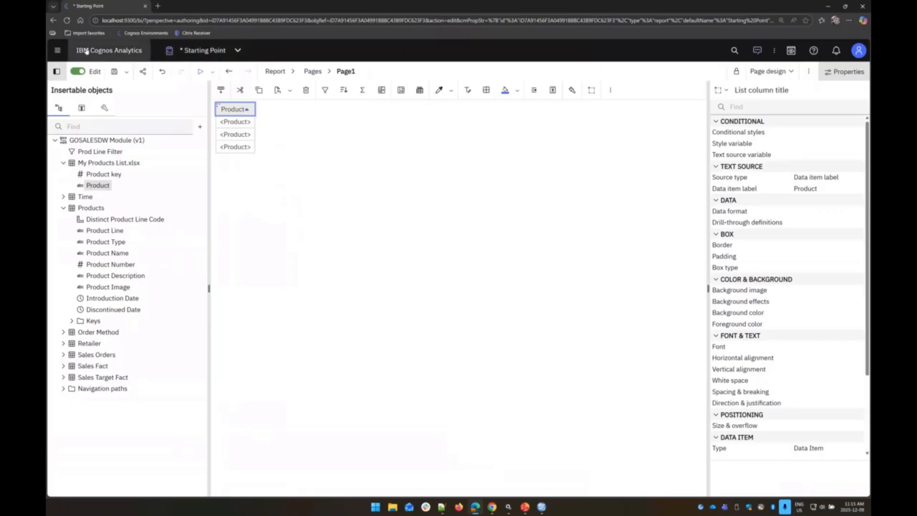
Step: Find the GODW-Dimensional package in Team content and create a report from it with the Blank template
{"action": "left_click", "coordinate": [57, 51]}
{"action": "left_click", "coordinate": [73, 118]}
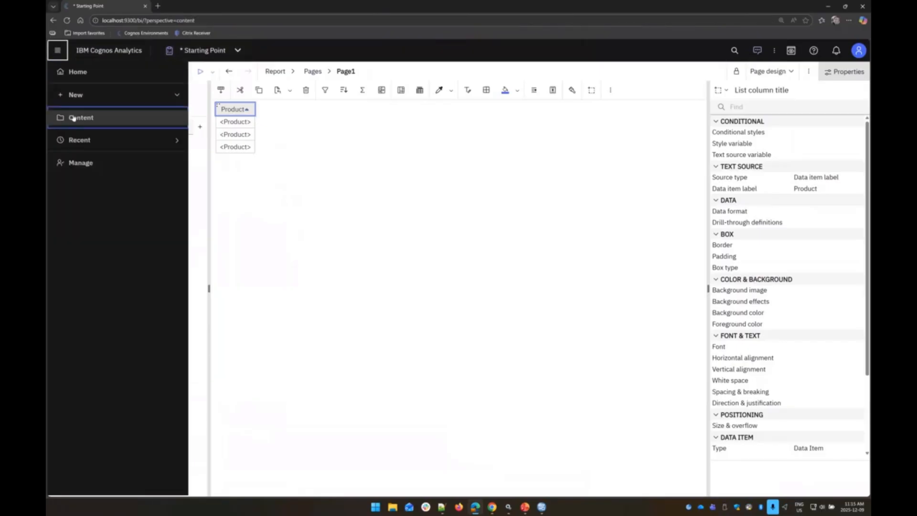
{"action": "left_click", "coordinate": [100, 139]}
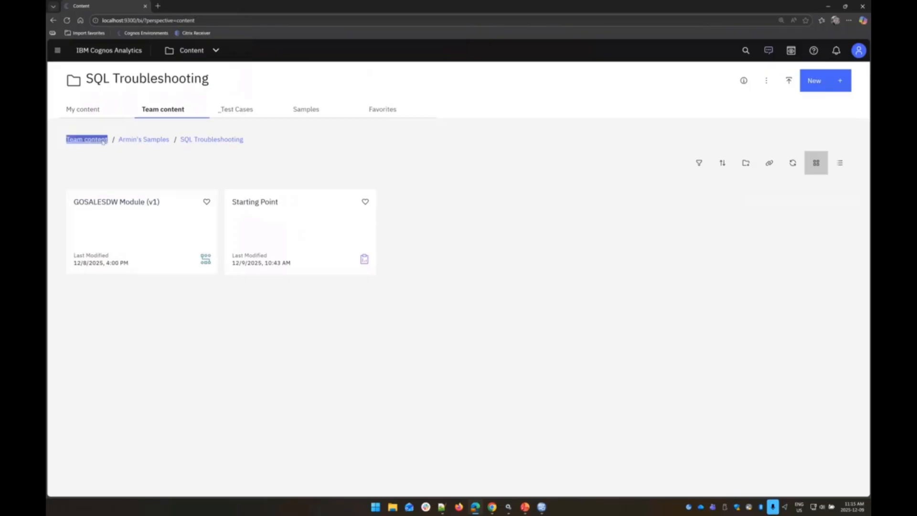
{"action": "scroll", "coordinate": [458, 373], "scroll_direction": "down", "scroll_amount": 5}
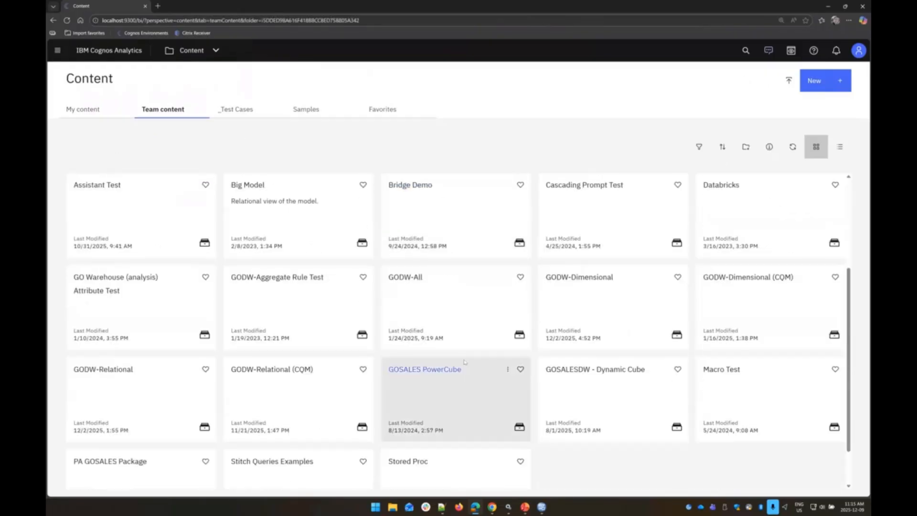
{"action": "left_click", "coordinate": [665, 278]}
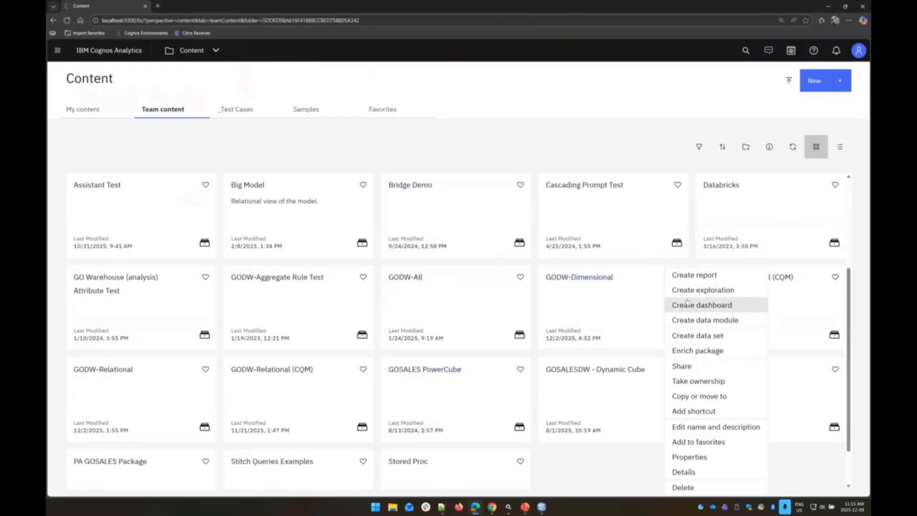
{"action": "left_click", "coordinate": [695, 276]}
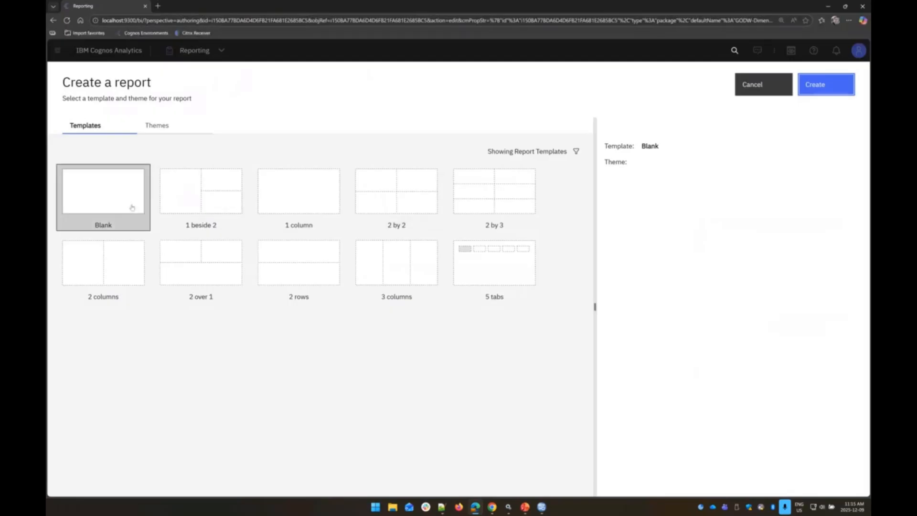
{"action": "double_click", "coordinate": [131, 204]}
Step: Insert Crosstab1 using Query1 and place the Product Line level from Sales (analysis) on its rows
{"action": "left_click", "coordinate": [465, 337]}
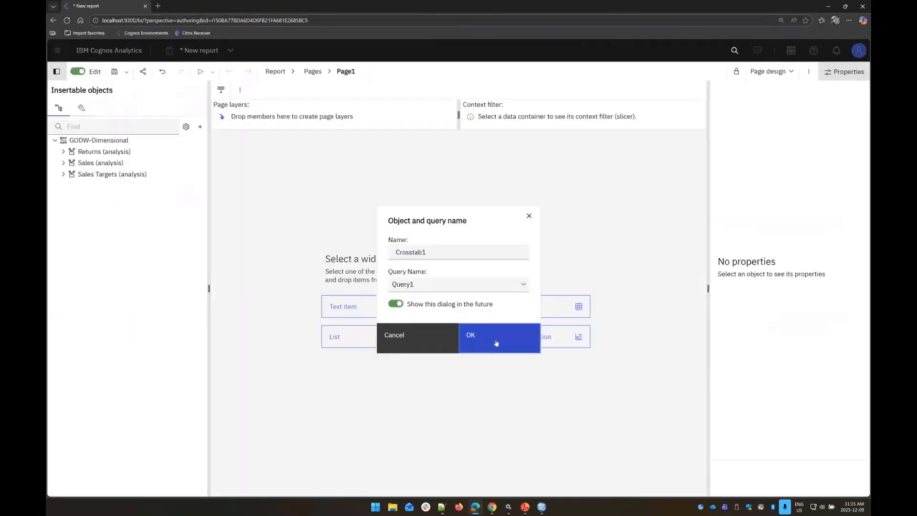
{"action": "left_click", "coordinate": [496, 342]}
{"action": "left_click", "coordinate": [63, 163]}
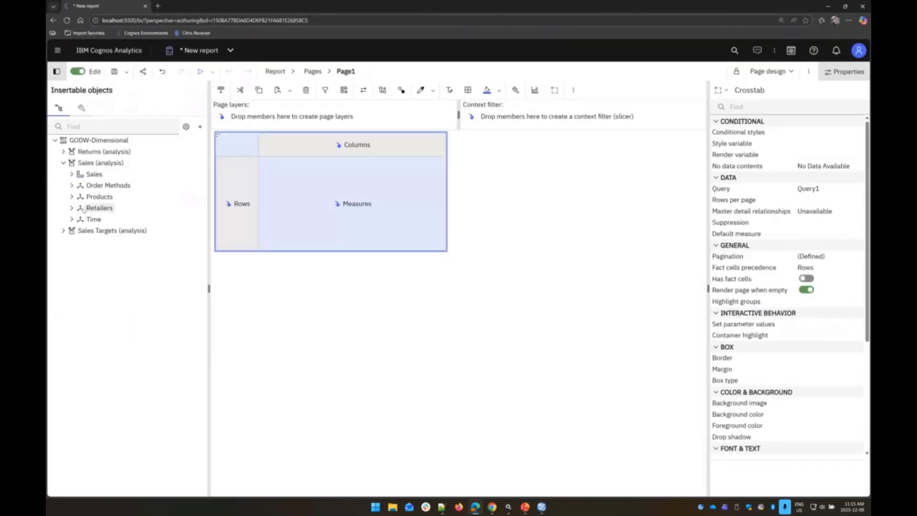
{"action": "left_click", "coordinate": [72, 196]}
{"action": "left_click", "coordinate": [80, 207]}
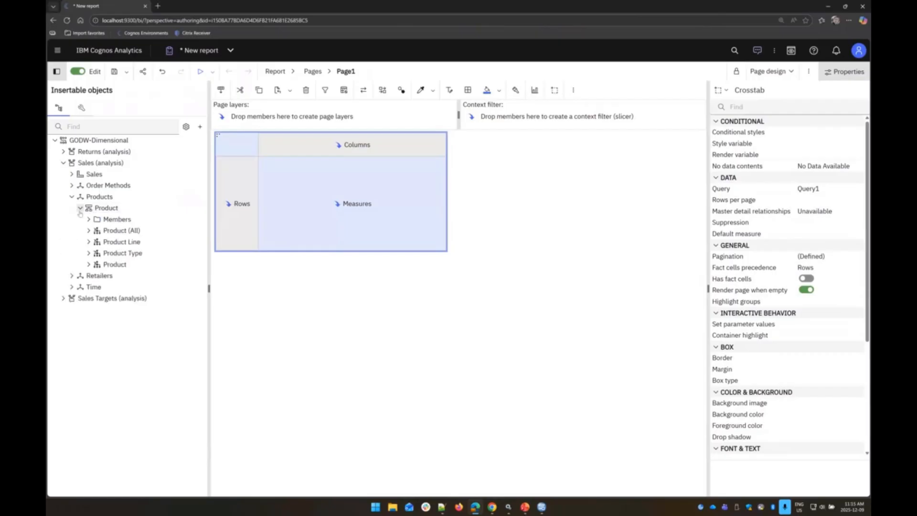
{"action": "left_click_drag", "start_coordinate": [122, 242], "coordinate": [225, 217]}
Step: Add Revenue as the crosstab's measure and place the Year level of the Time dimension on its columns
{"action": "left_click", "coordinate": [72, 174]}
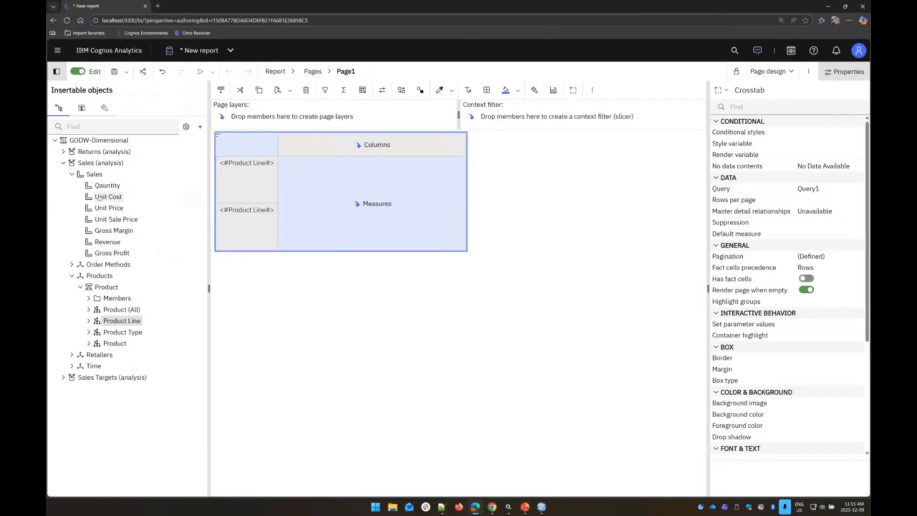
{"action": "left_click_drag", "start_coordinate": [107, 242], "coordinate": [307, 214]}
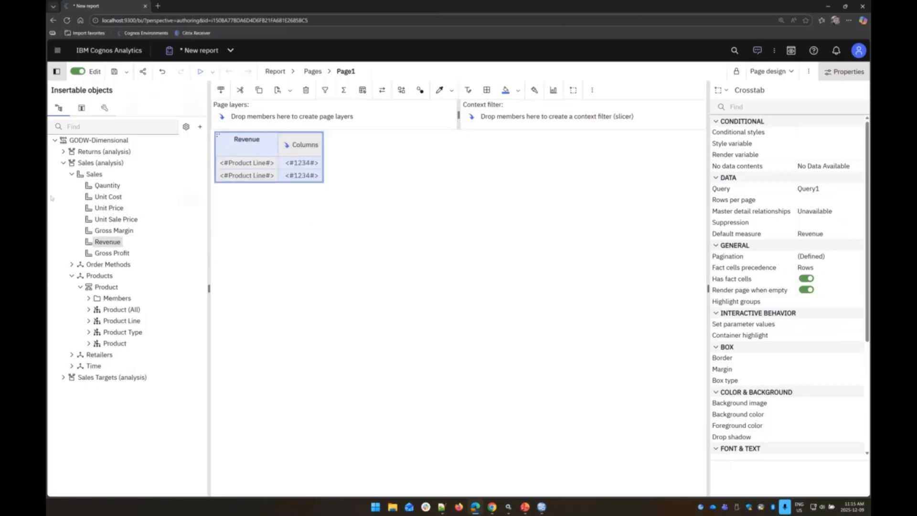
{"action": "left_click", "coordinate": [72, 174]}
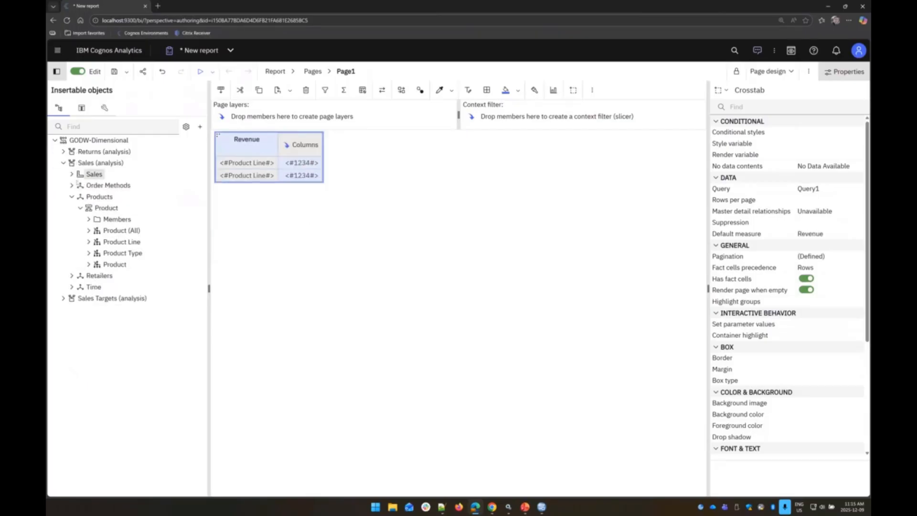
{"action": "left_click", "coordinate": [71, 287]}
{"action": "left_click", "coordinate": [81, 298]}
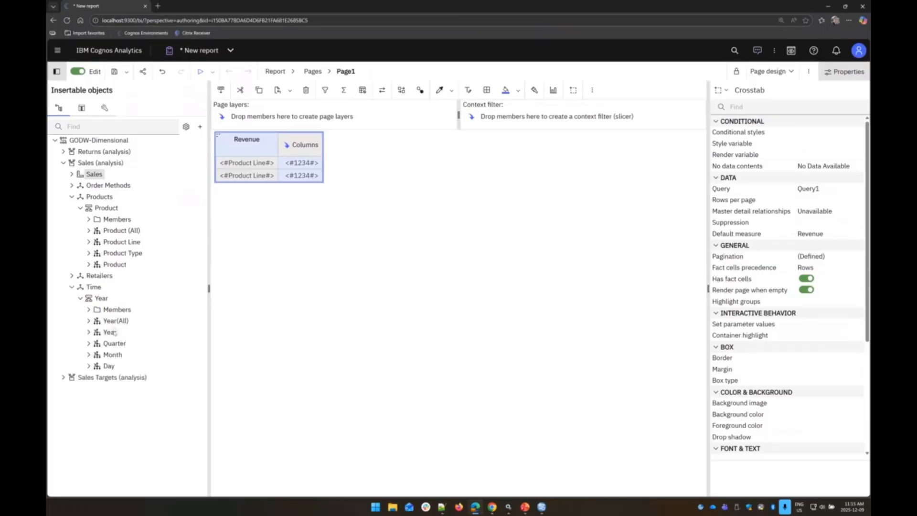
{"action": "left_click_drag", "start_coordinate": [110, 332], "coordinate": [300, 145]}
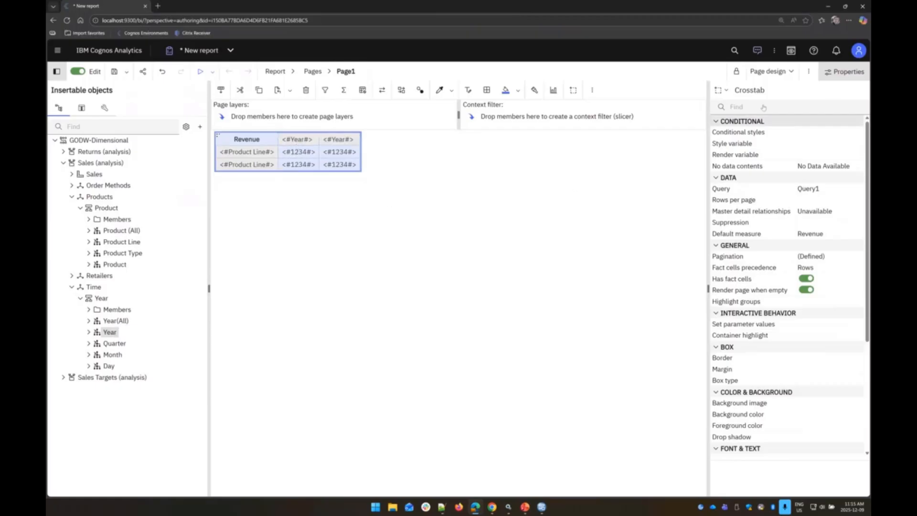
Step: View the generated native MDX for Query1 of the crosstab report in an enlarged window, check the available query types, and close it
{"action": "left_click", "coordinate": [809, 71]}
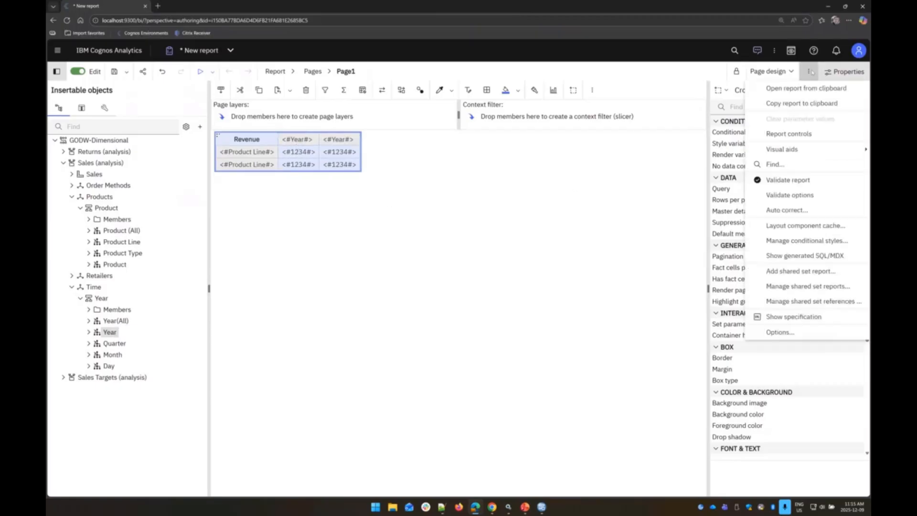
{"action": "left_click", "coordinate": [823, 257]}
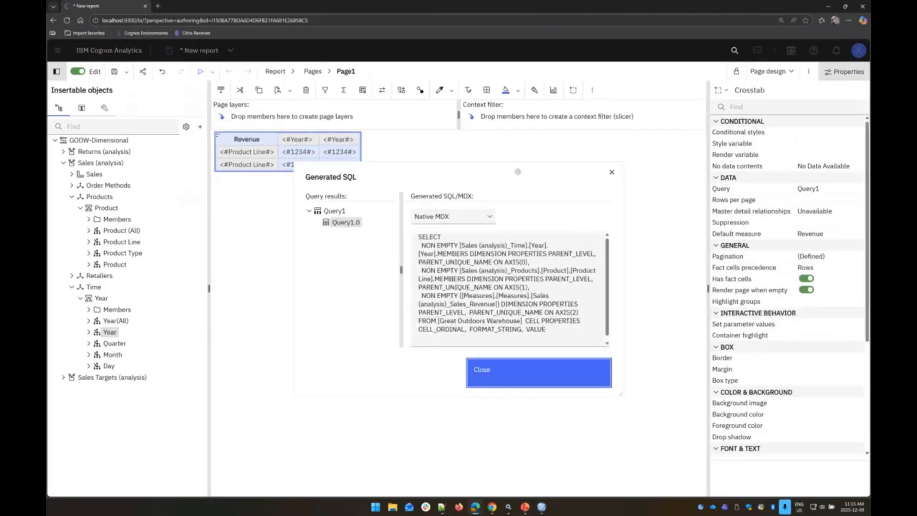
{"action": "left_click_drag", "start_coordinate": [518, 172], "coordinate": [432, 92]}
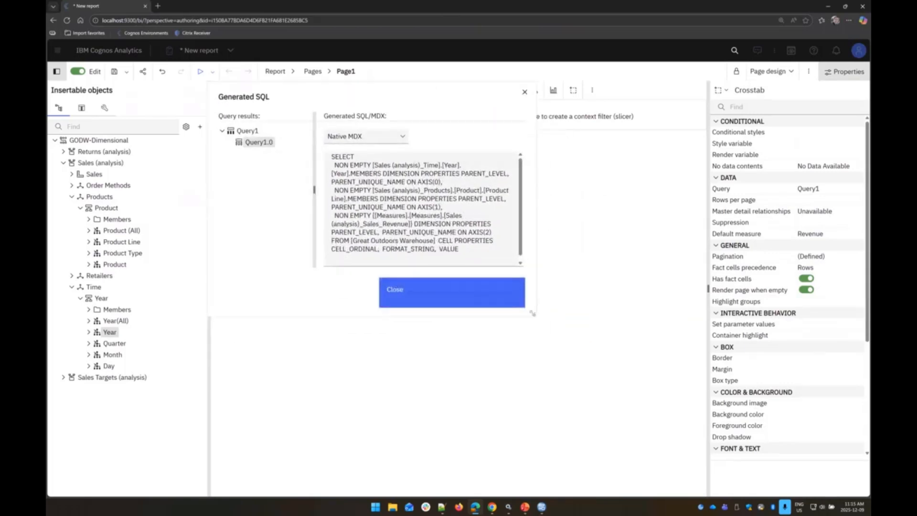
{"action": "left_click_drag", "start_coordinate": [533, 314], "coordinate": [684, 449]}
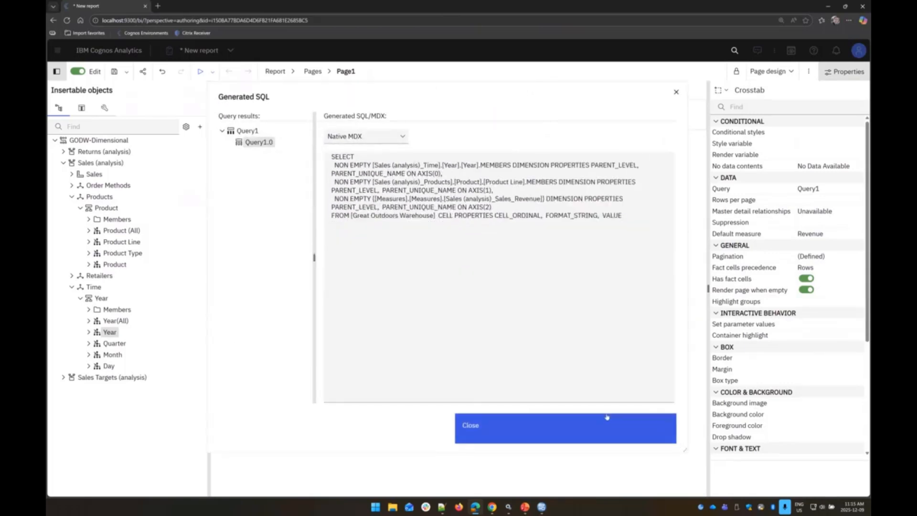
{"action": "left_click", "coordinate": [402, 138]}
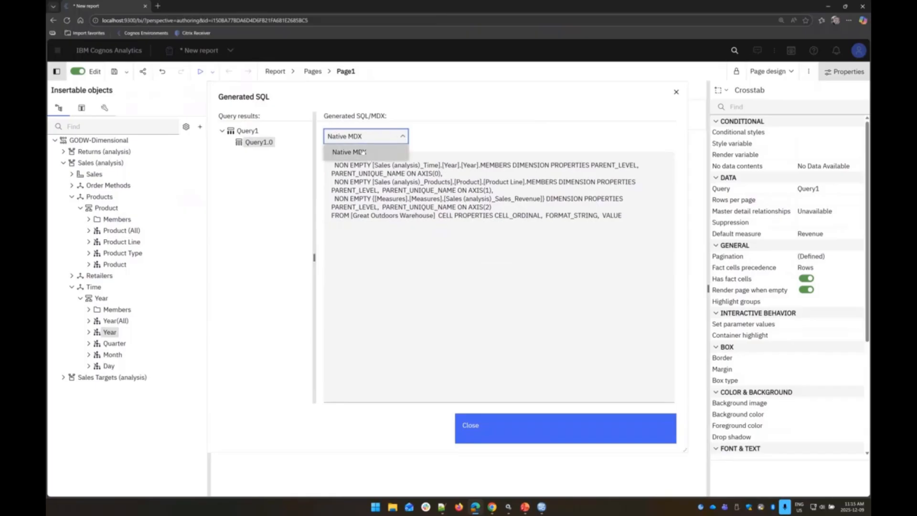
{"action": "left_click", "coordinate": [416, 262]}
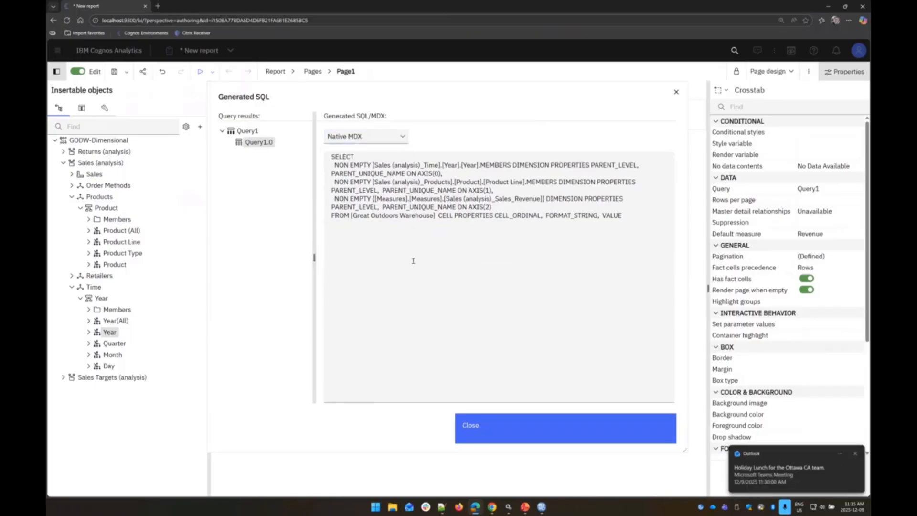
{"action": "left_click", "coordinate": [487, 432]}
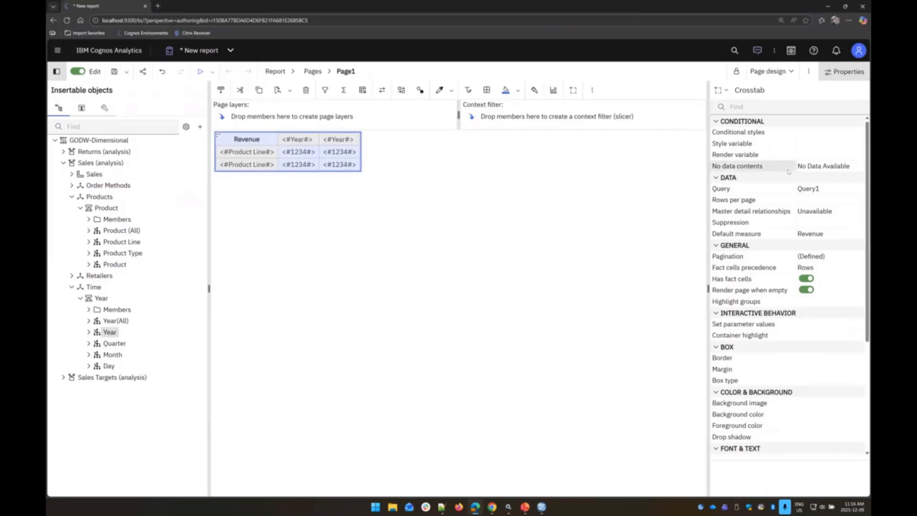
Step: Set the report's validation level to Information
{"action": "left_click", "coordinate": [809, 72]}
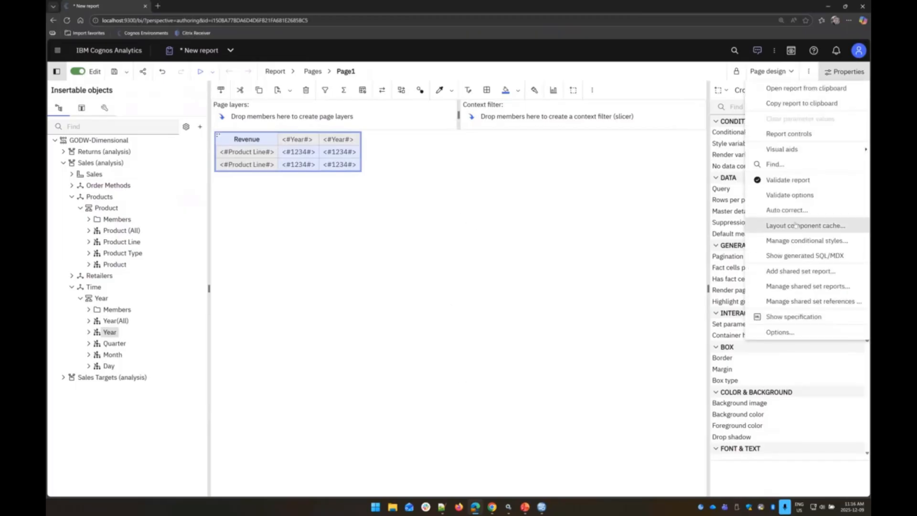
{"action": "left_click", "coordinate": [791, 195]}
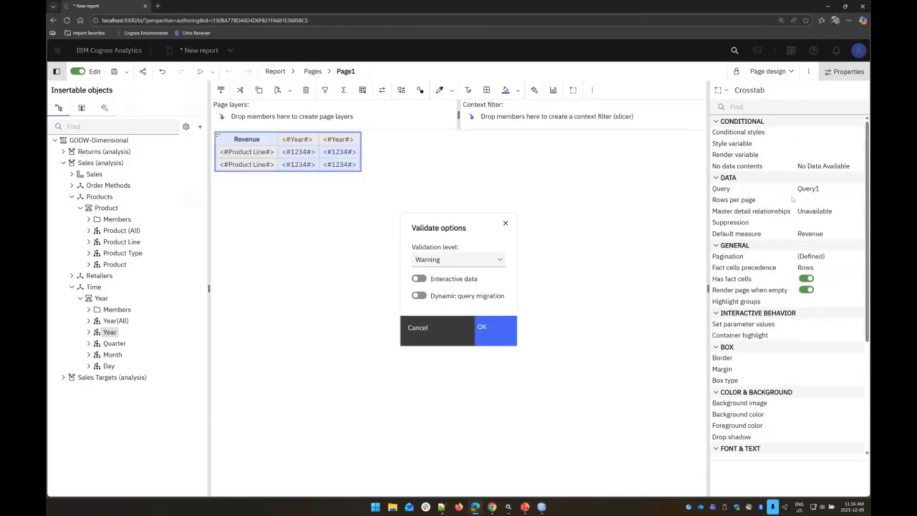
{"action": "left_click", "coordinate": [500, 259]}
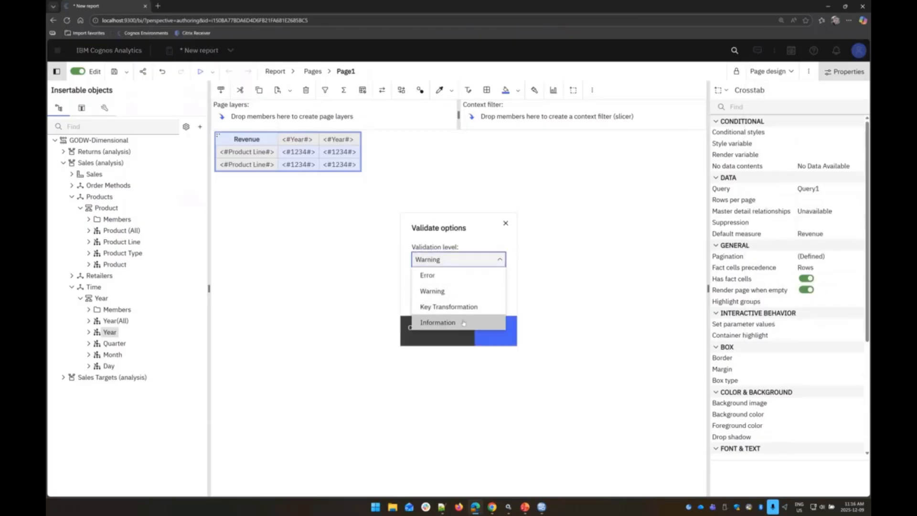
{"action": "left_click", "coordinate": [437, 321]}
{"action": "left_click", "coordinate": [489, 331]}
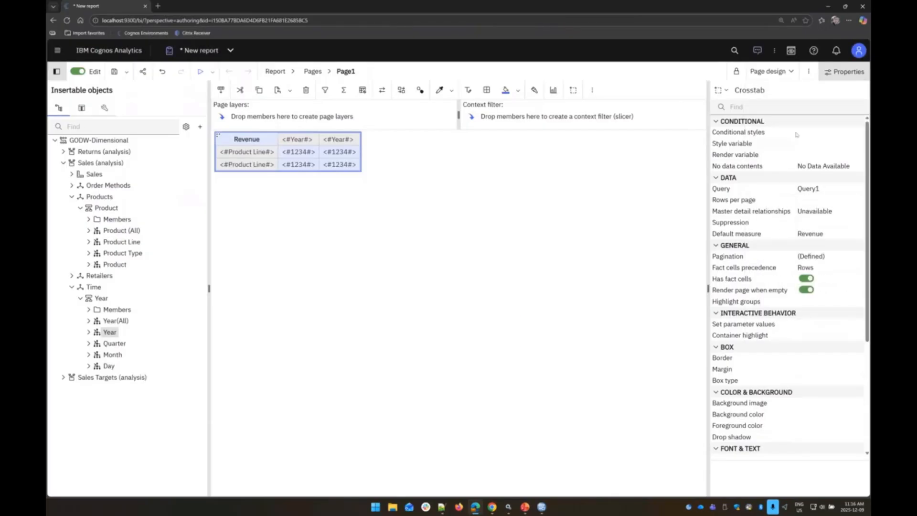
Step: Validate the report, enlarge the validation response, and view the details of the first message containing the MDX
{"action": "left_click", "coordinate": [809, 72]}
{"action": "left_click", "coordinate": [786, 178]}
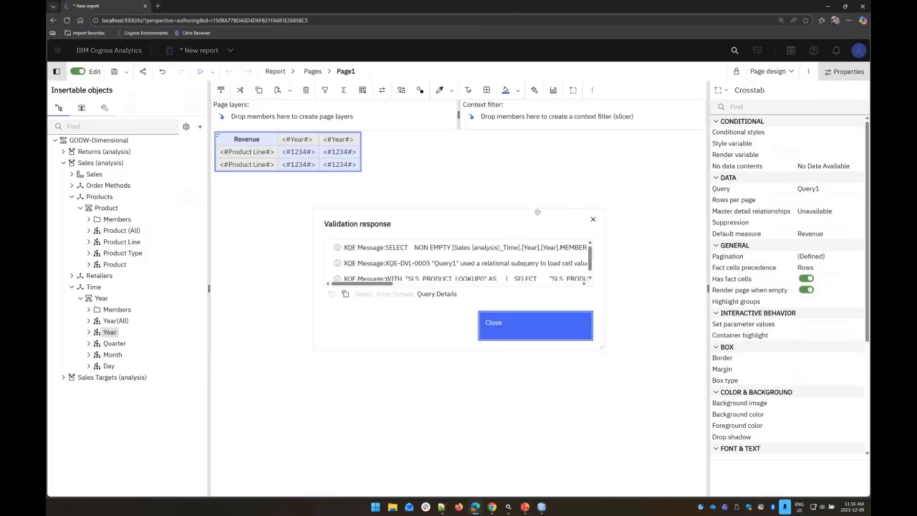
{"action": "left_click_drag", "start_coordinate": [537, 212], "coordinate": [473, 98]}
{"action": "left_click_drag", "start_coordinate": [537, 235], "coordinate": [801, 435]}
{"action": "double_click", "coordinate": [515, 138]}
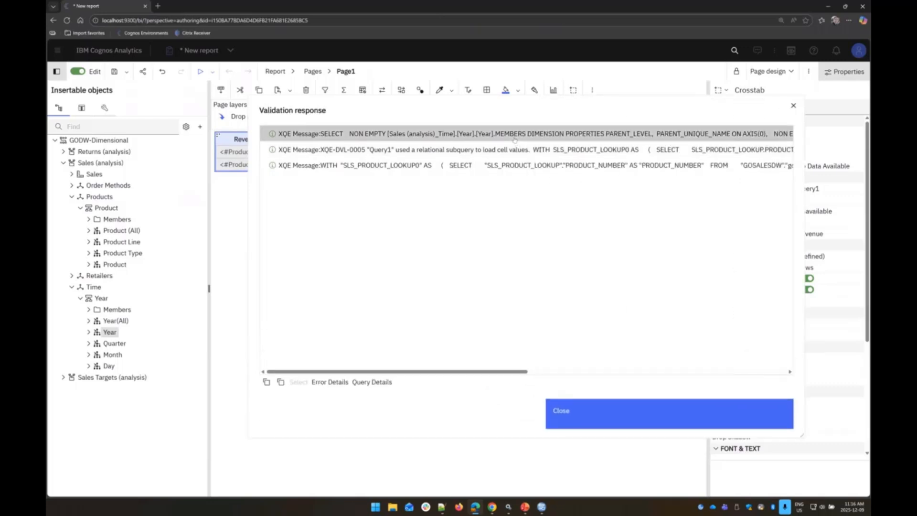
{"action": "left_click", "coordinate": [543, 389]}
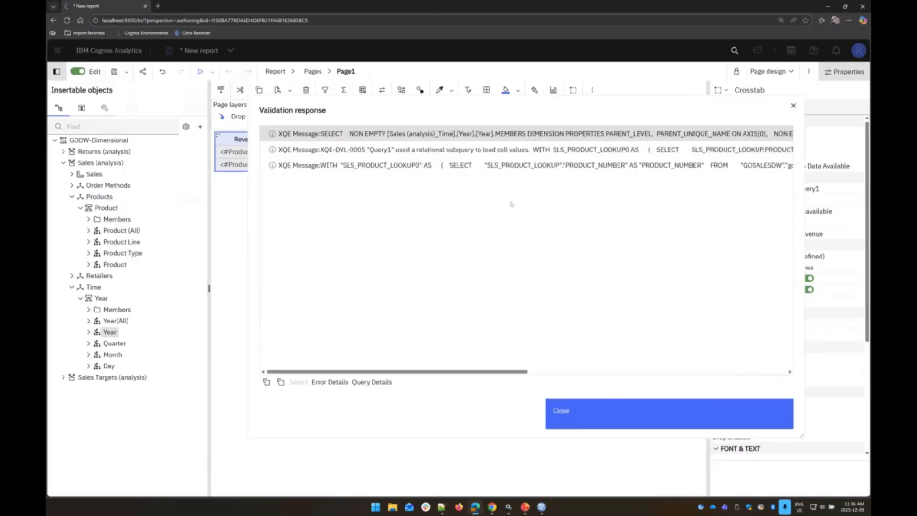
Step: Read through the full details of the relational subquery message for Query1 in the validation response
{"action": "left_click", "coordinate": [483, 152]}
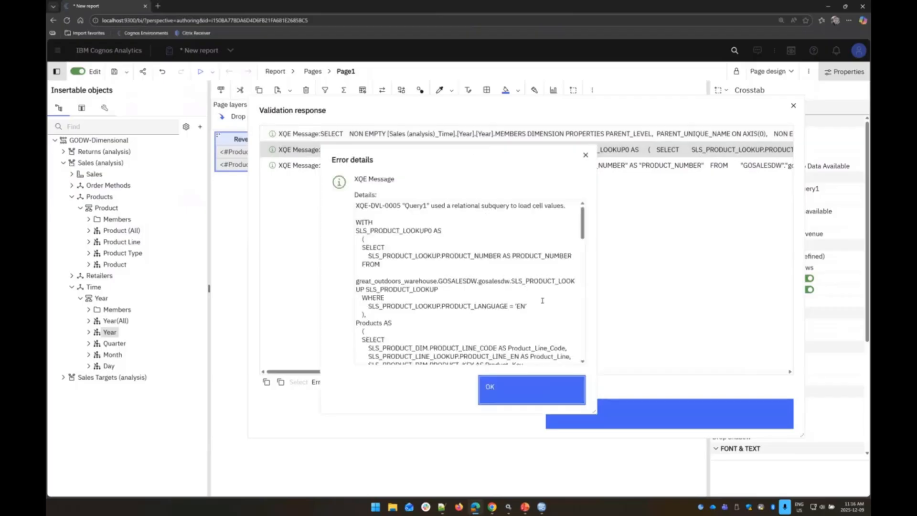
{"action": "left_click_drag", "start_coordinate": [593, 411], "coordinate": [762, 493]}
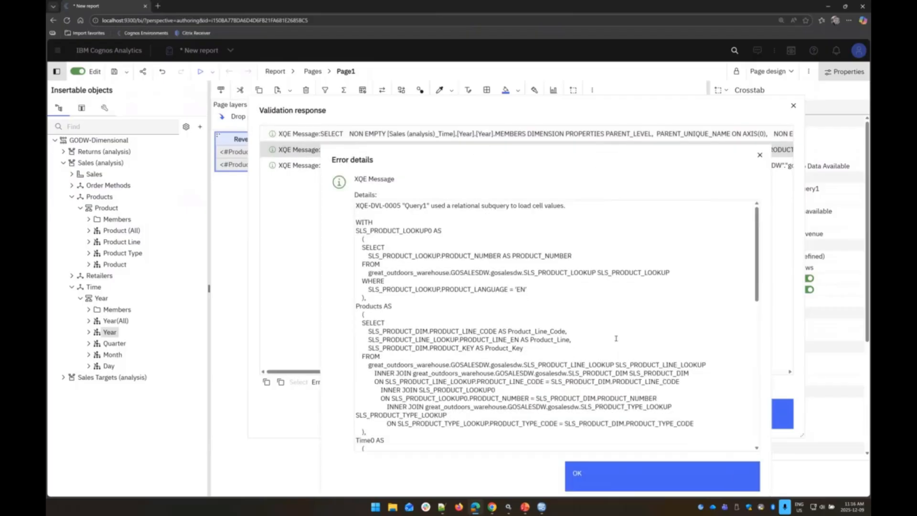
{"action": "scroll", "coordinate": [502, 315], "scroll_direction": "down", "scroll_amount": 5}
{"action": "scroll", "coordinate": [501, 315], "scroll_direction": "down", "scroll_amount": 5}
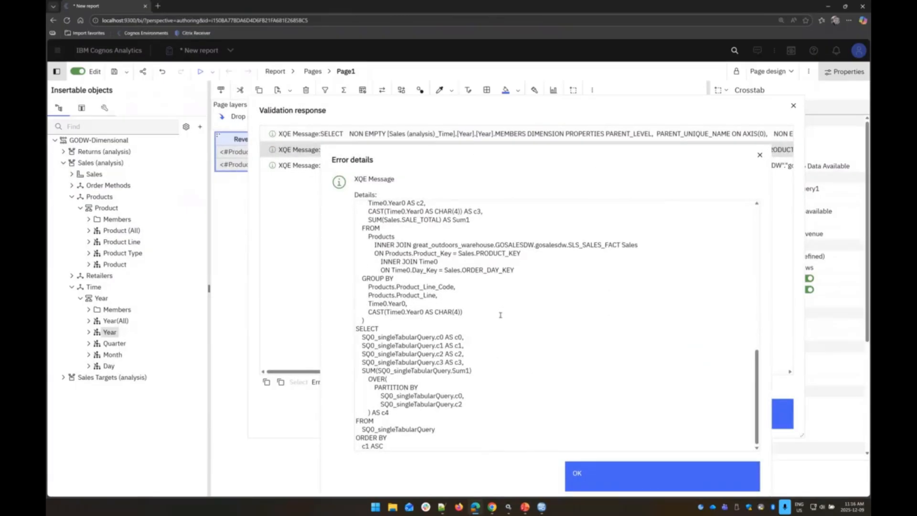
{"action": "scroll", "coordinate": [492, 308], "scroll_direction": "up", "scroll_amount": 10}
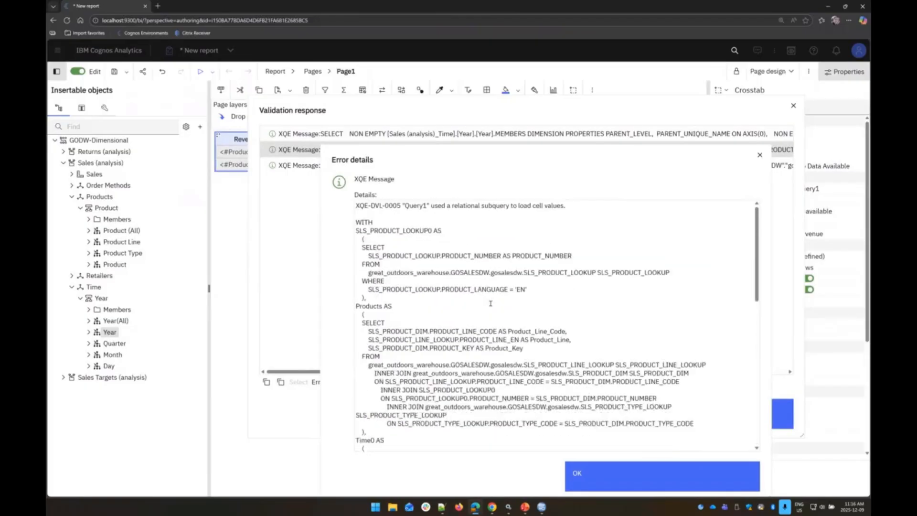
{"action": "left_click", "coordinate": [603, 478]}
Step: Read the native SQL in the third validation message's details and close the validation response
{"action": "left_click", "coordinate": [586, 165]}
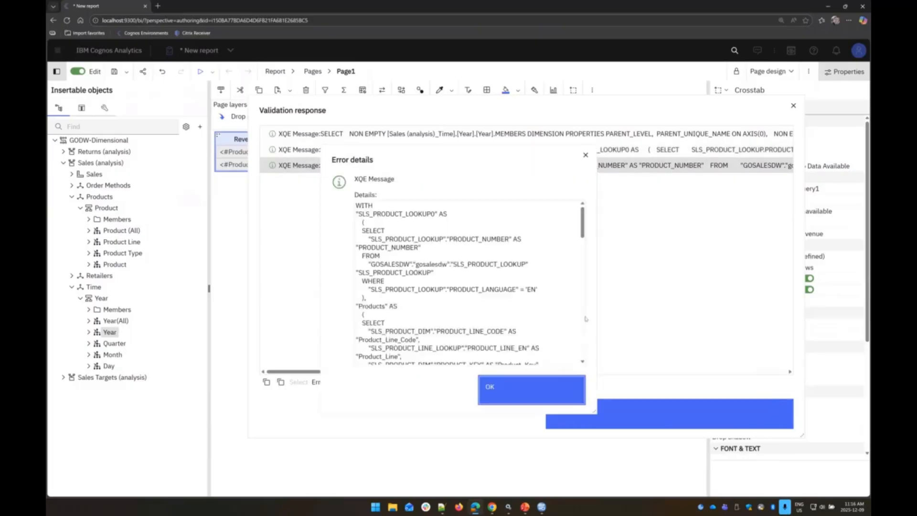
{"action": "left_click_drag", "start_coordinate": [495, 153], "coordinate": [462, 90]}
{"action": "left_click_drag", "start_coordinate": [564, 349], "coordinate": [814, 470]}
{"action": "scroll", "coordinate": [690, 334], "scroll_direction": "down", "scroll_amount": 5}
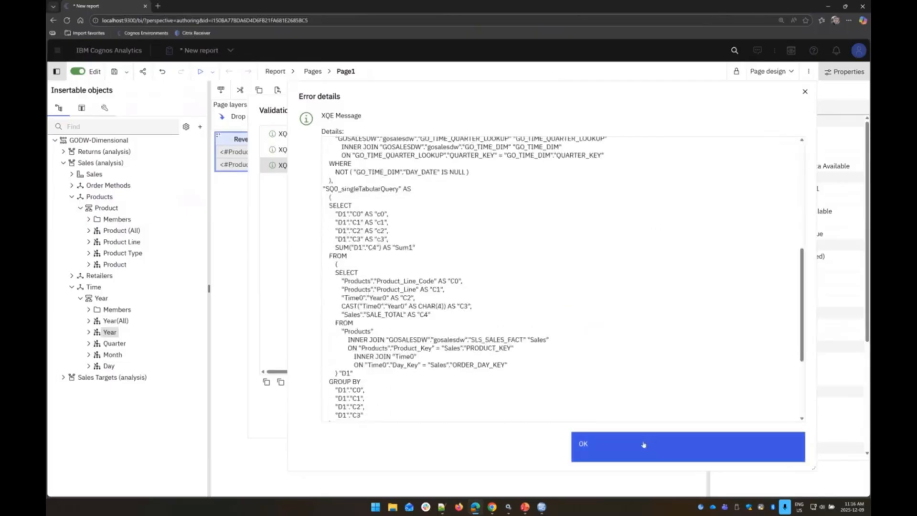
{"action": "left_click", "coordinate": [610, 455]}
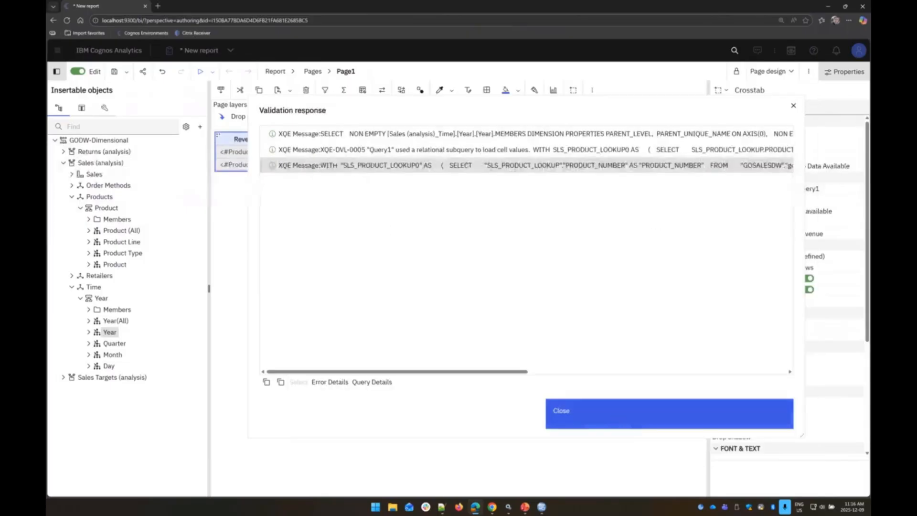
{"action": "left_click", "coordinate": [586, 409]}
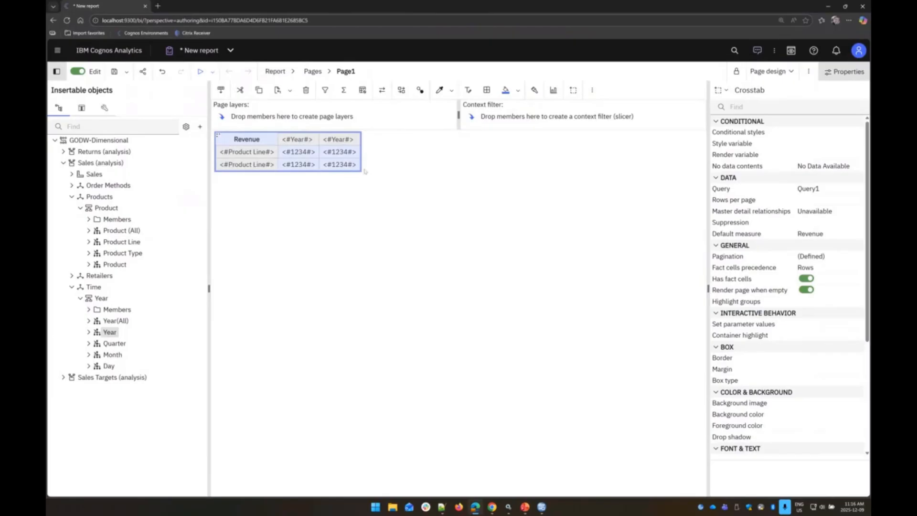
Step: Switch to the open dashboard and bring up the Serviceability details of its Product Line table
{"action": "left_click", "coordinate": [230, 52]}
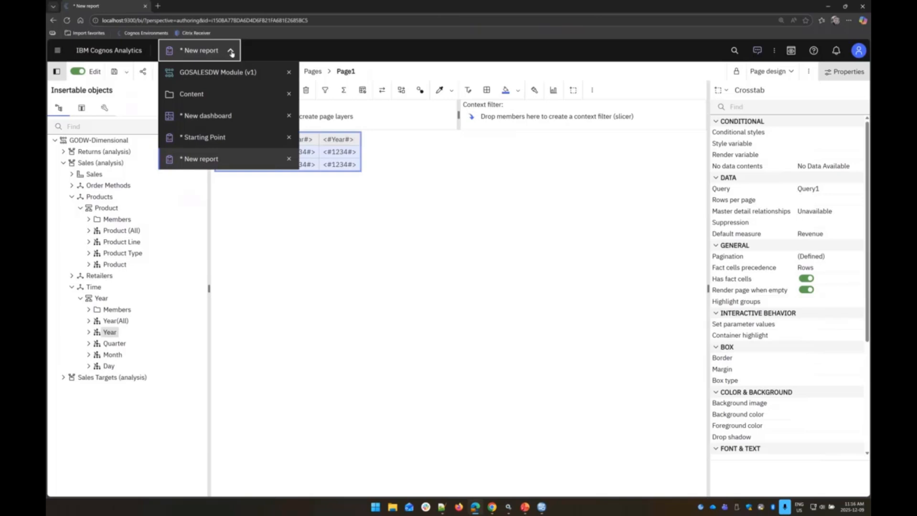
{"action": "left_click", "coordinate": [218, 116]}
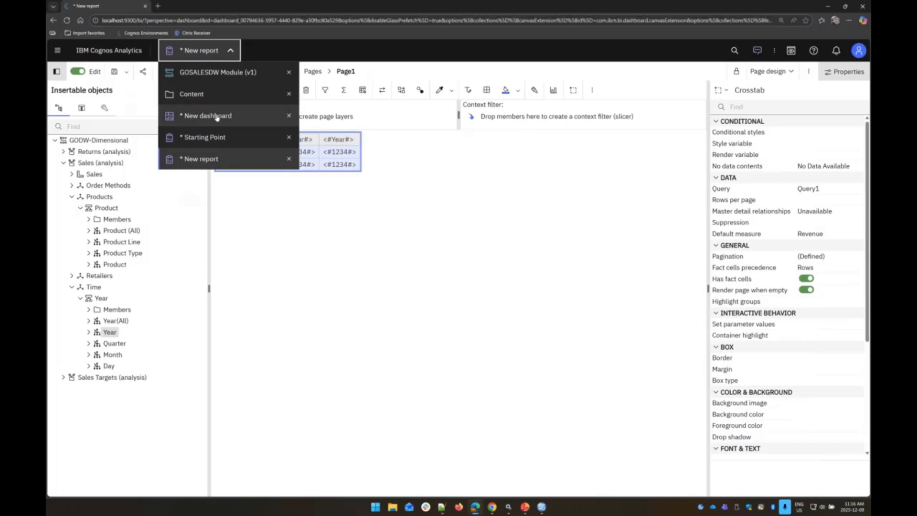
{"action": "key", "text": "ctrl+q+slash"}
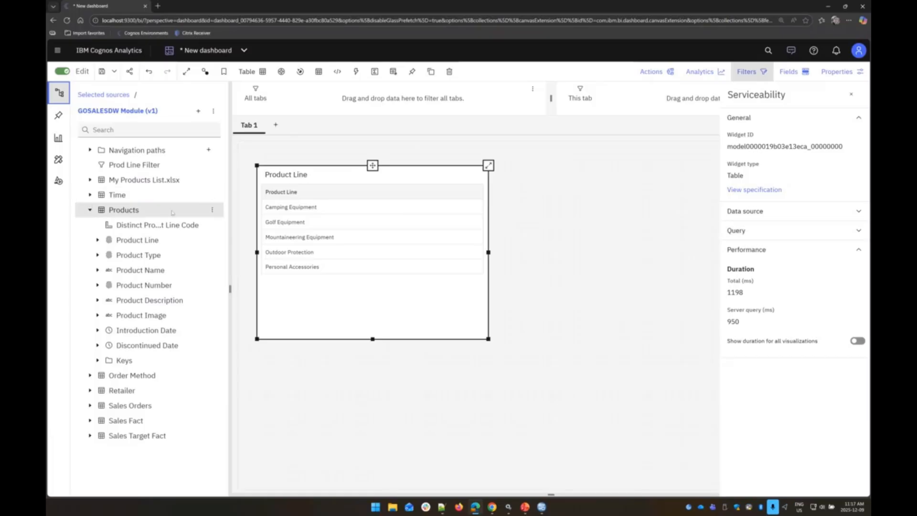
Step: Copy the dashboard's Product Line table into a new report as a list and show the report's validation and generated SQL options
{"action": "left_click", "coordinate": [372, 165]}
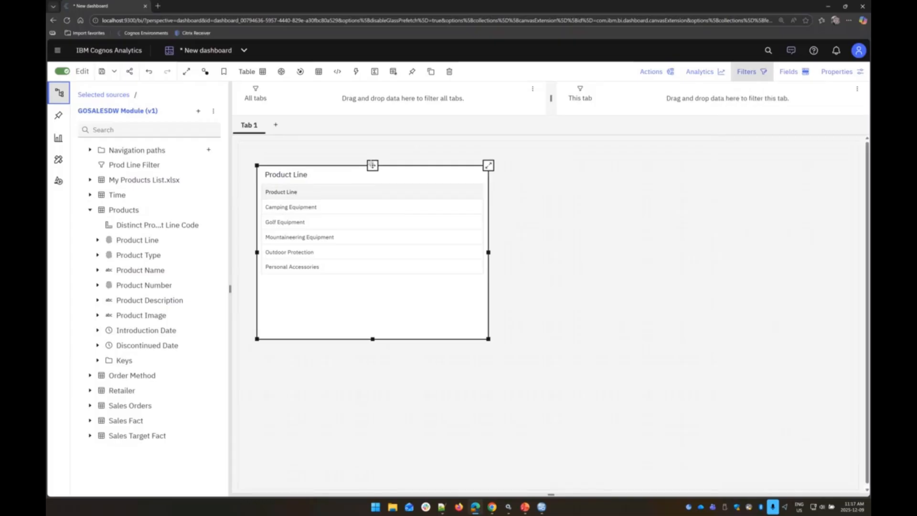
{"action": "key", "text": "ctrl+c"}
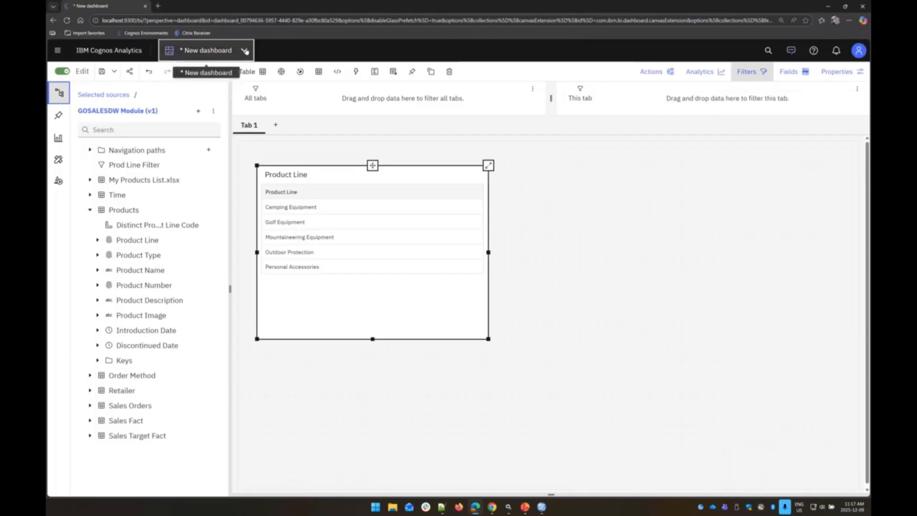
{"action": "left_click", "coordinate": [245, 51]}
{"action": "left_click", "coordinate": [213, 160]}
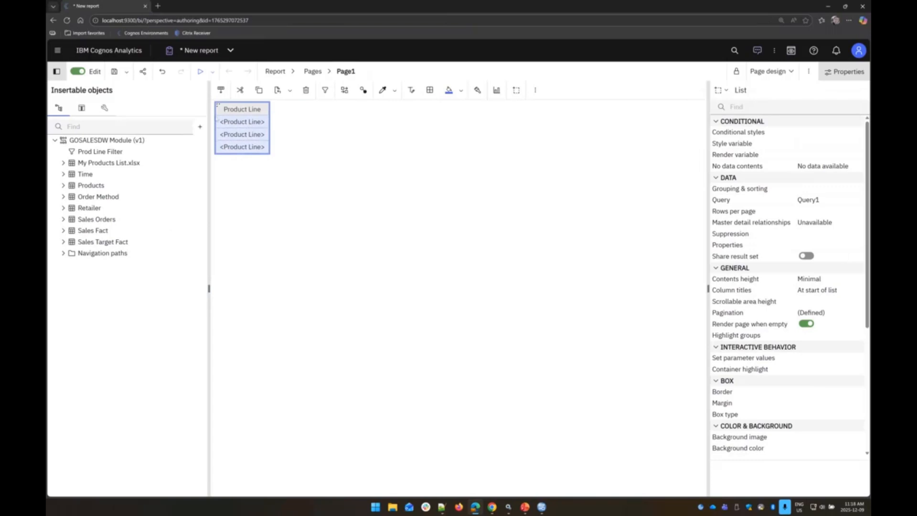
{"action": "left_click", "coordinate": [808, 71]}
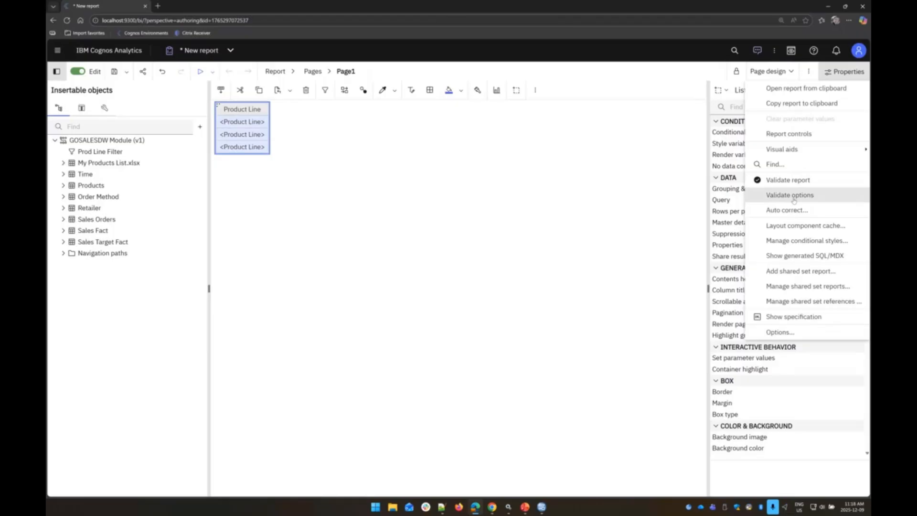
Step: Close both unsaved new reports and the new dashboard without saving, leaving the Starting Point report open
{"action": "left_click", "coordinate": [230, 50]}
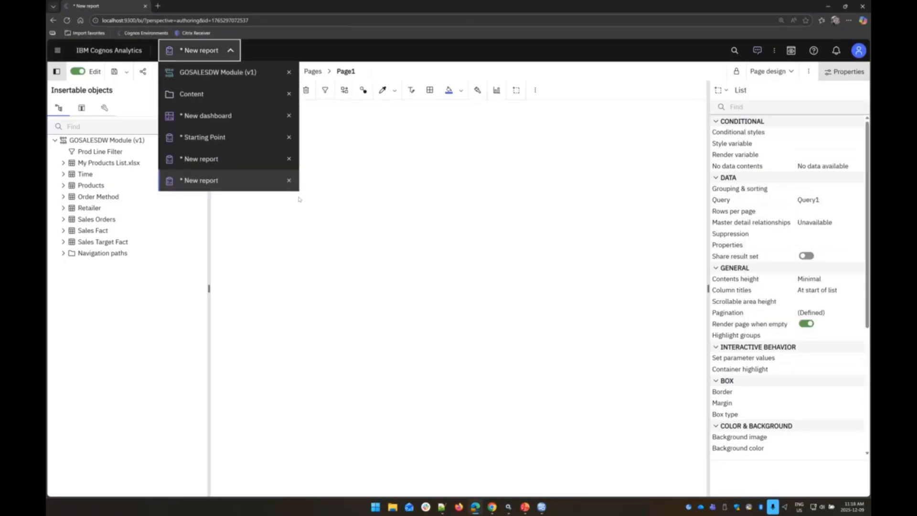
{"action": "left_click", "coordinate": [289, 180]}
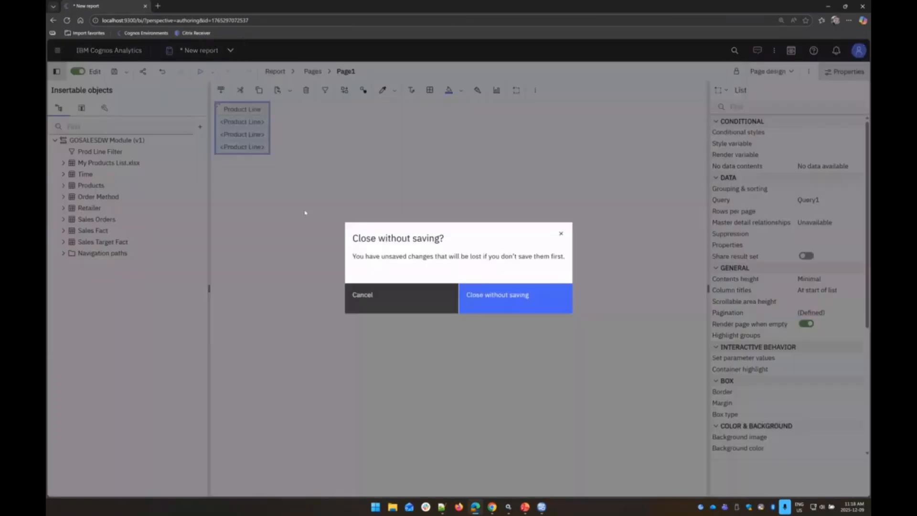
{"action": "left_click", "coordinate": [479, 301]}
{"action": "left_click", "coordinate": [243, 50]}
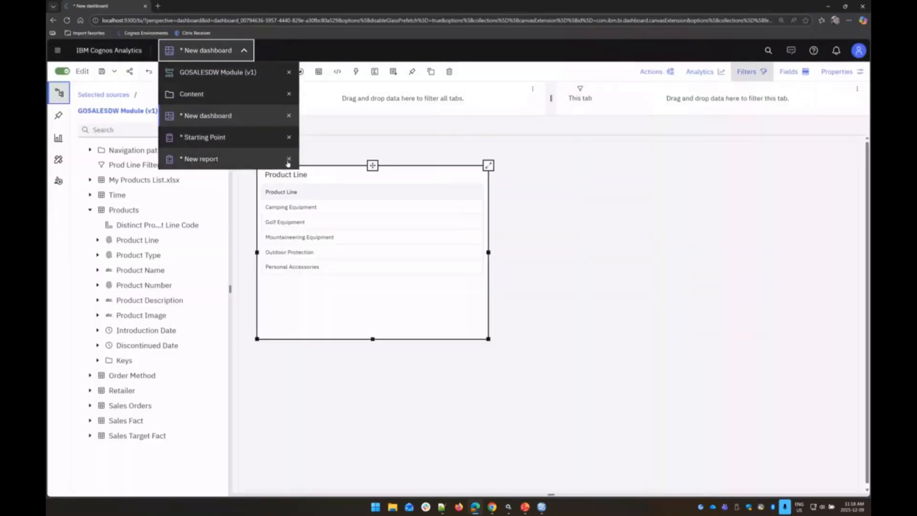
{"action": "left_click", "coordinate": [288, 160]}
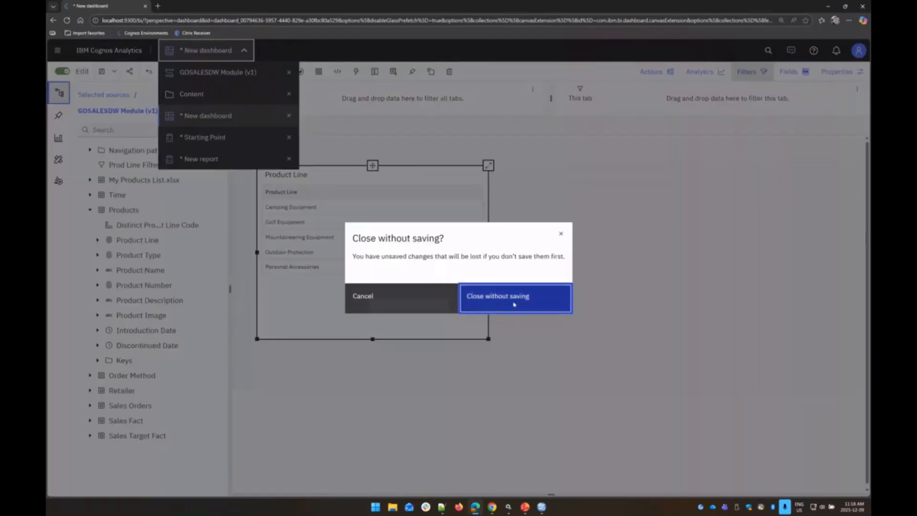
{"action": "left_click", "coordinate": [514, 303]}
{"action": "left_click", "coordinate": [243, 51]}
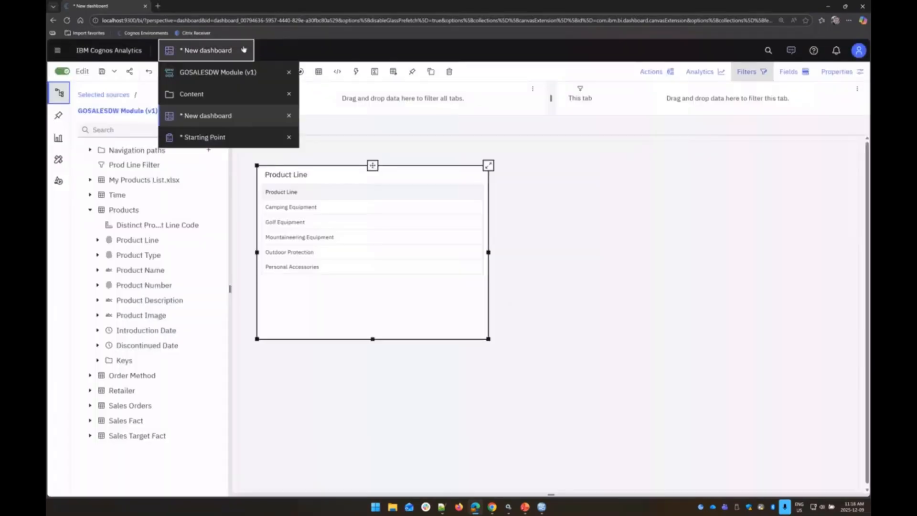
{"action": "left_click", "coordinate": [288, 117]}
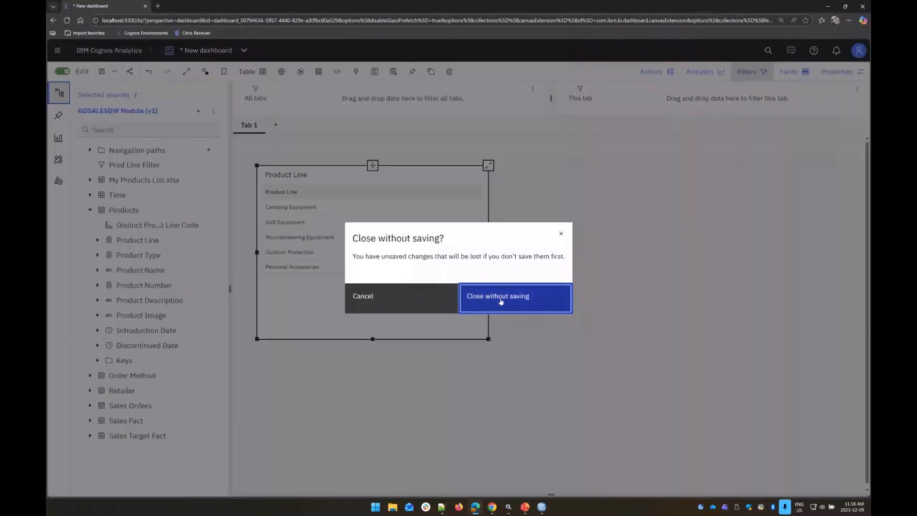
{"action": "left_click", "coordinate": [501, 300]}
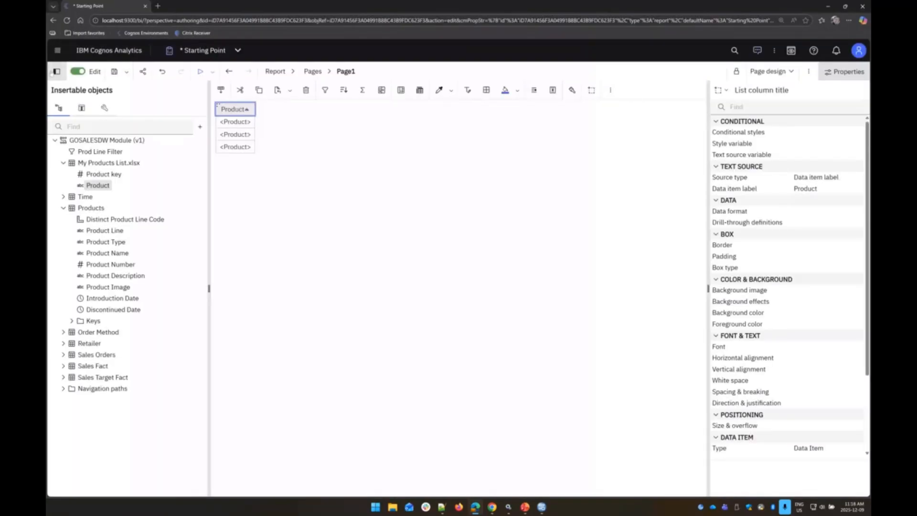
Step: Open the diagnostic logging settings in the system configuration and show all built-in topics
{"action": "left_click", "coordinate": [59, 53]}
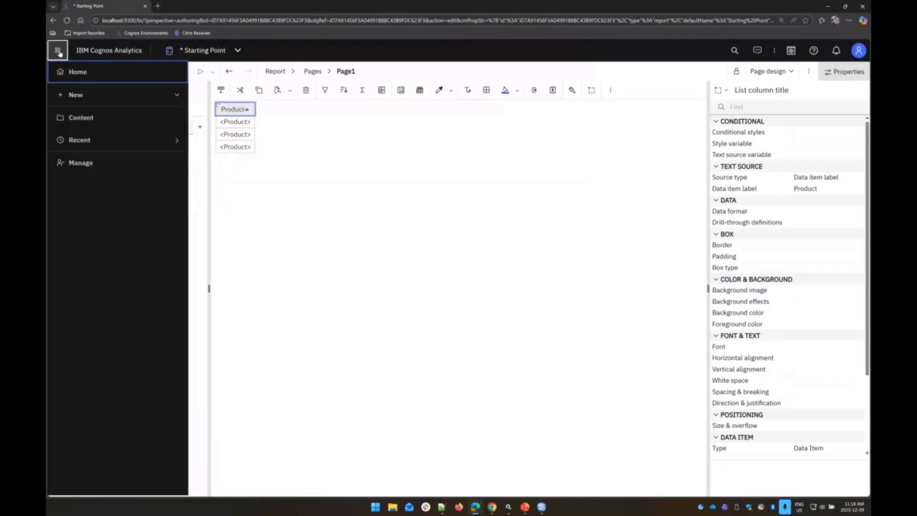
{"action": "left_click", "coordinate": [82, 164]}
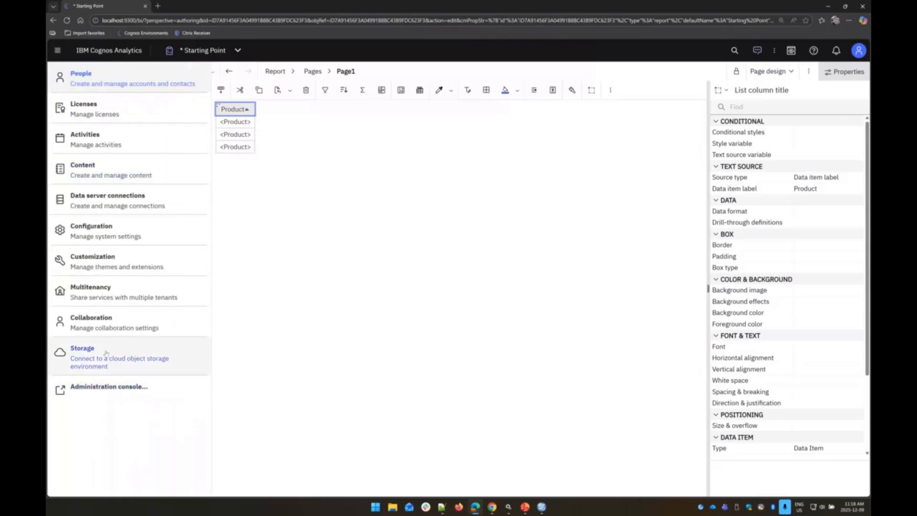
{"action": "left_click", "coordinate": [110, 229]}
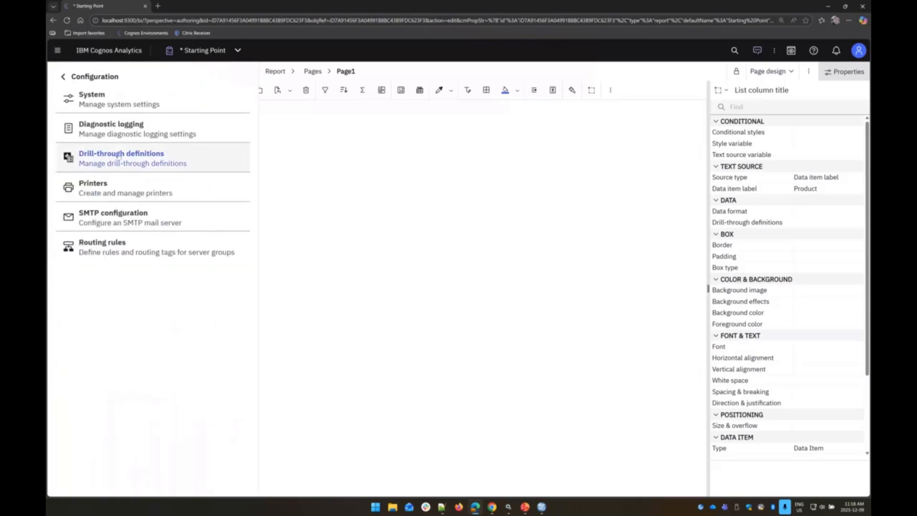
{"action": "left_click", "coordinate": [118, 130]}
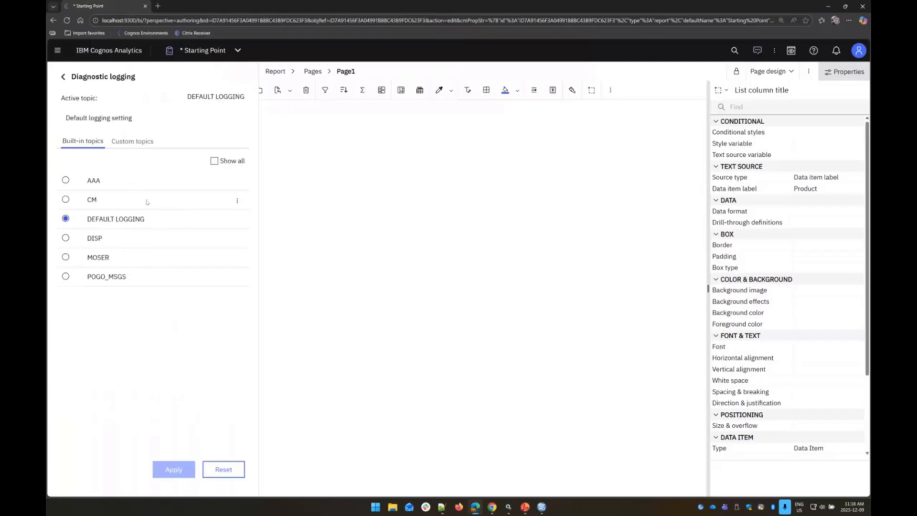
{"action": "left_click", "coordinate": [214, 161]}
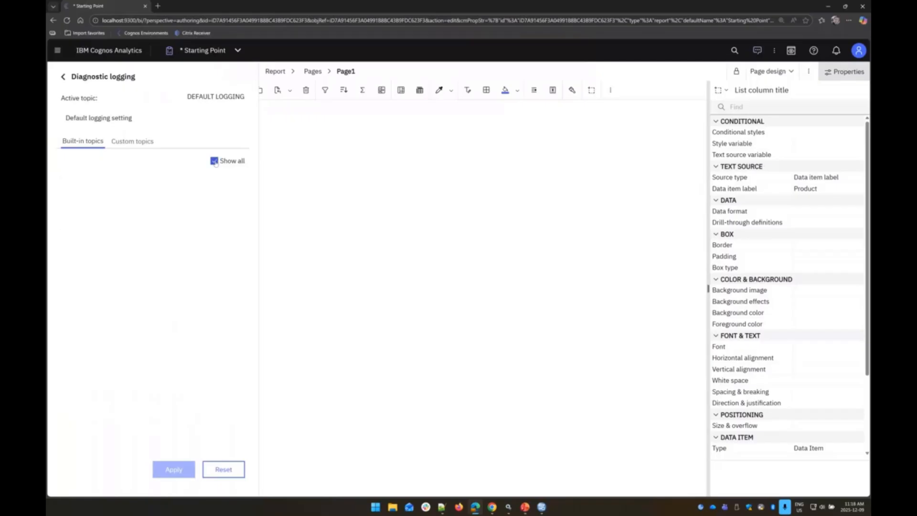
Step: Download the built-in XQE logging topic and open the downloaded XQE.json for editing in Notepad++
{"action": "scroll", "coordinate": [229, 287], "scroll_direction": "down", "scroll_amount": 4}
{"action": "scroll", "coordinate": [222, 280], "scroll_direction": "down", "scroll_amount": 15}
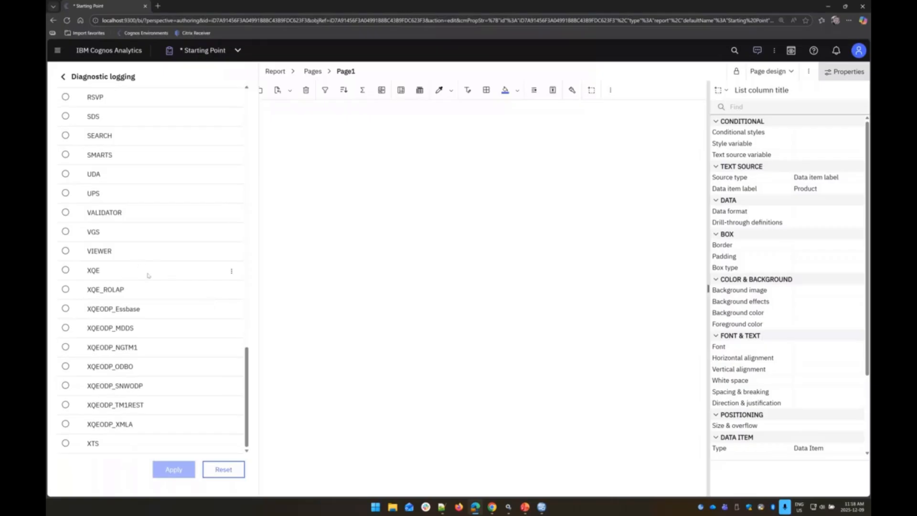
{"action": "left_click", "coordinate": [231, 272]}
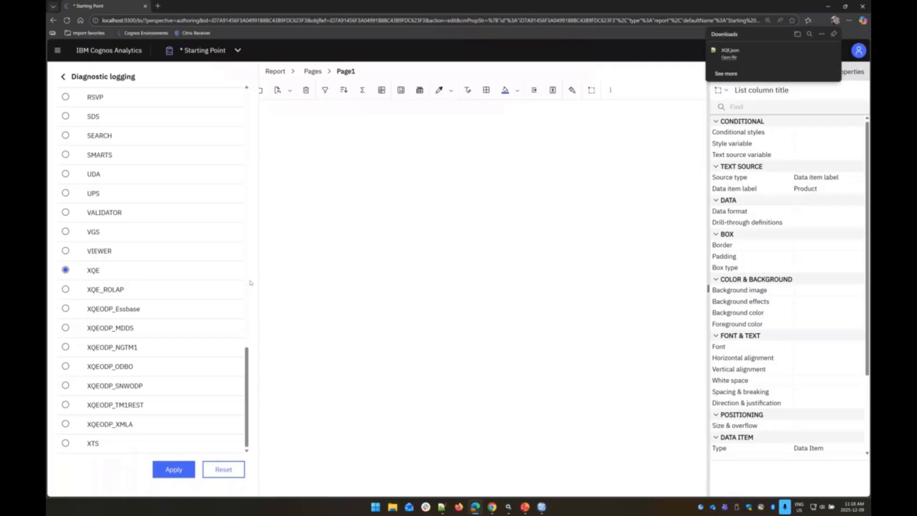
{"action": "left_click", "coordinate": [744, 56]}
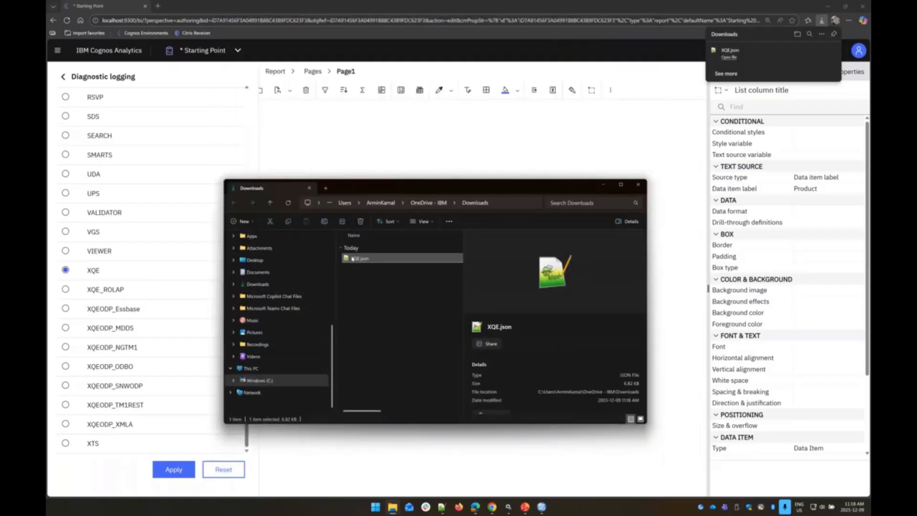
{"action": "right_click", "coordinate": [353, 258]}
{"action": "left_click", "coordinate": [378, 289]}
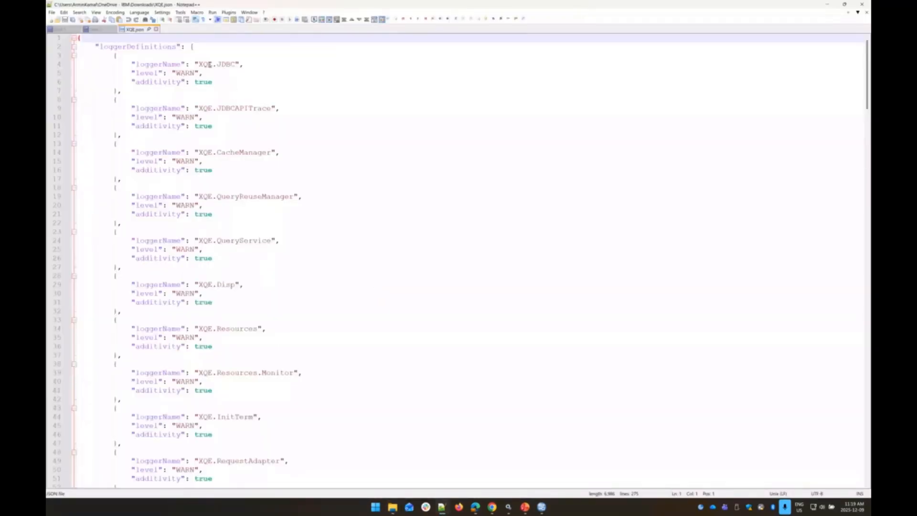
Step: Set the logging level of the XQE.JDBC logger to INFO in XQE.json
{"action": "double_click", "coordinate": [182, 74]}
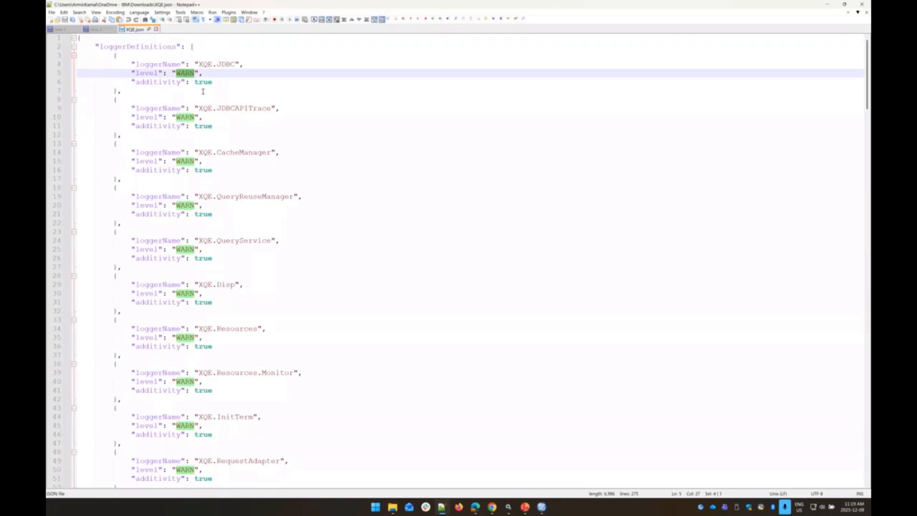
{"action": "type", "text": "INFO"}
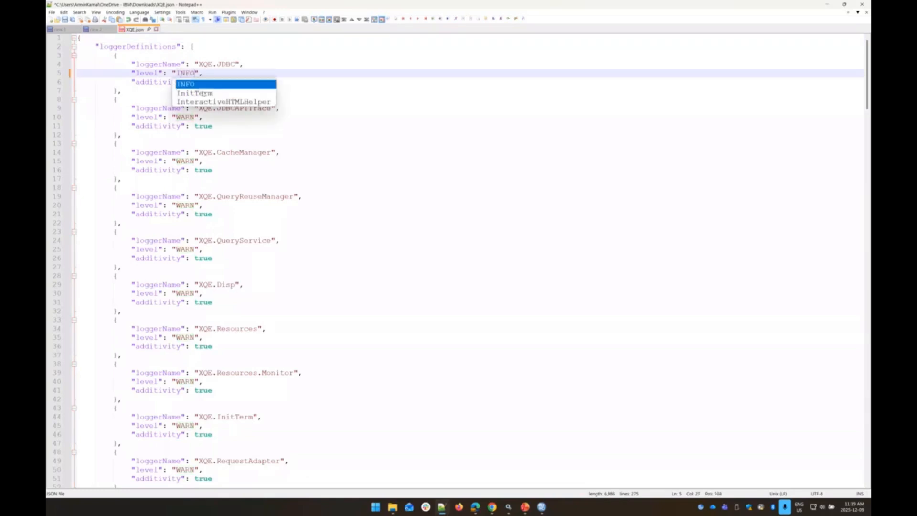
{"action": "key", "text": "Right"}
{"action": "key", "text": "Right"}
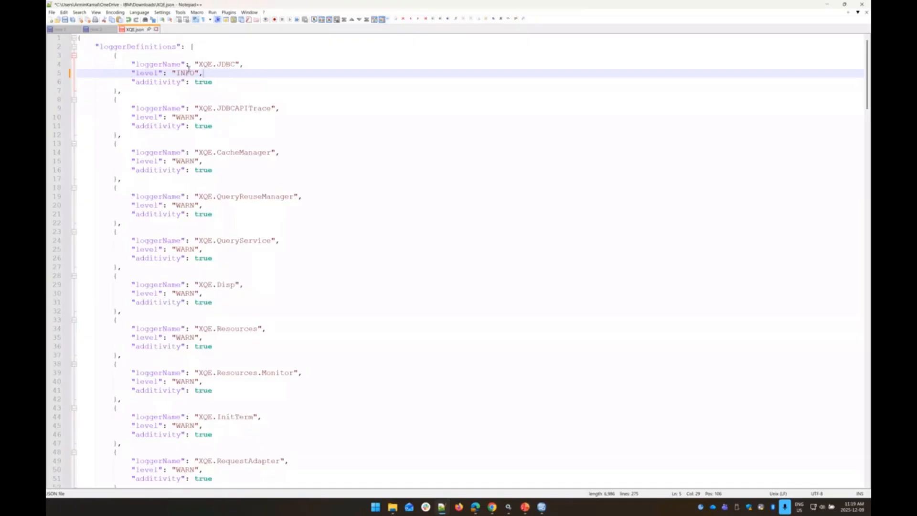
Step: Change the topicName at the end of XQE.json to XQEJDBC, save and close the file, and minimize Notepad++
{"action": "scroll", "coordinate": [293, 358], "scroll_direction": "down", "scroll_amount": 18}
{"action": "scroll", "coordinate": [291, 333], "scroll_direction": "down", "scroll_amount": 20}
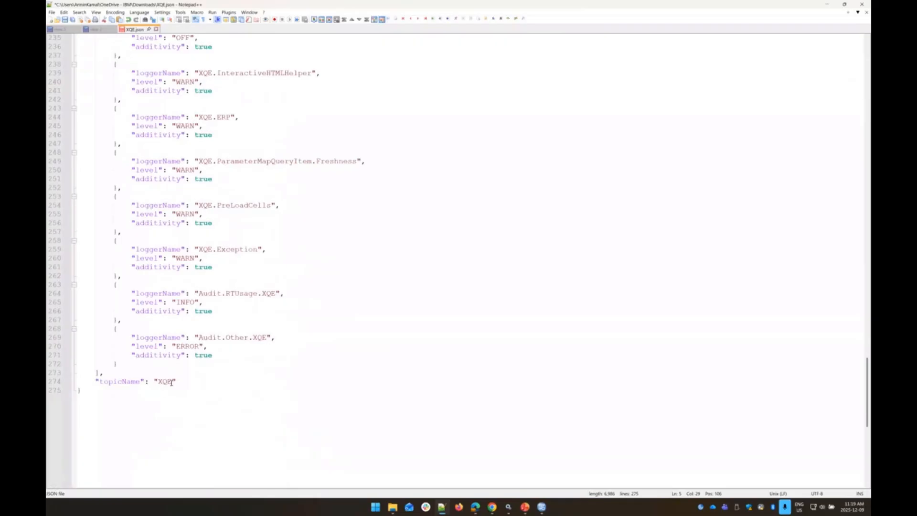
{"action": "left_click", "coordinate": [171, 382]}
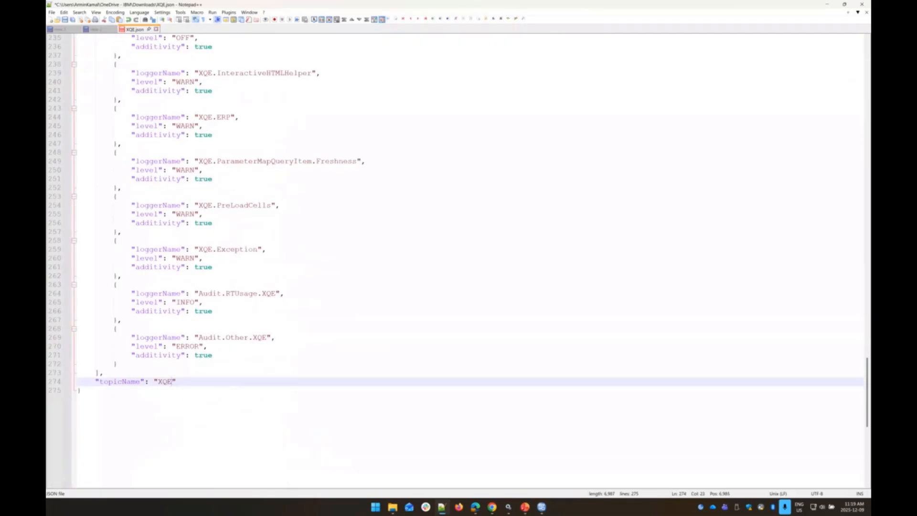
{"action": "type", "text": "JDBC"}
{"action": "key", "text": "ctrl+s"}
{"action": "left_click", "coordinate": [156, 29]}
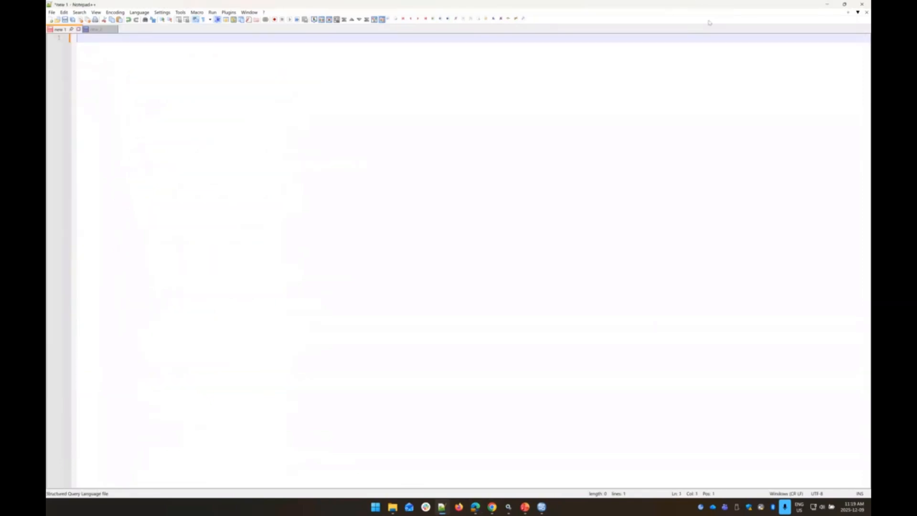
{"action": "left_click", "coordinate": [825, 5]}
Step: Return to the diagnostic logging settings in Cognos Analytics and show the custom topics
{"action": "left_click", "coordinate": [58, 50]}
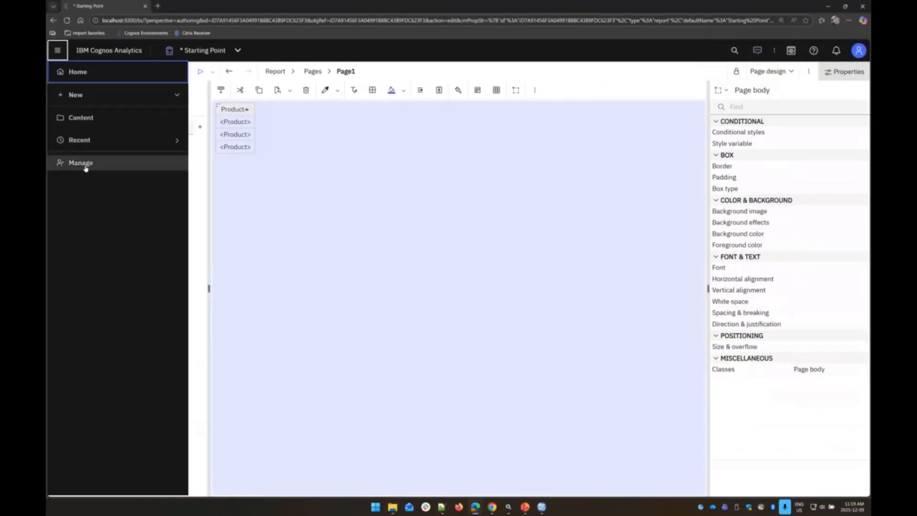
{"action": "left_click", "coordinate": [85, 164]}
{"action": "scroll", "coordinate": [233, 343], "scroll_direction": "up", "scroll_amount": 5}
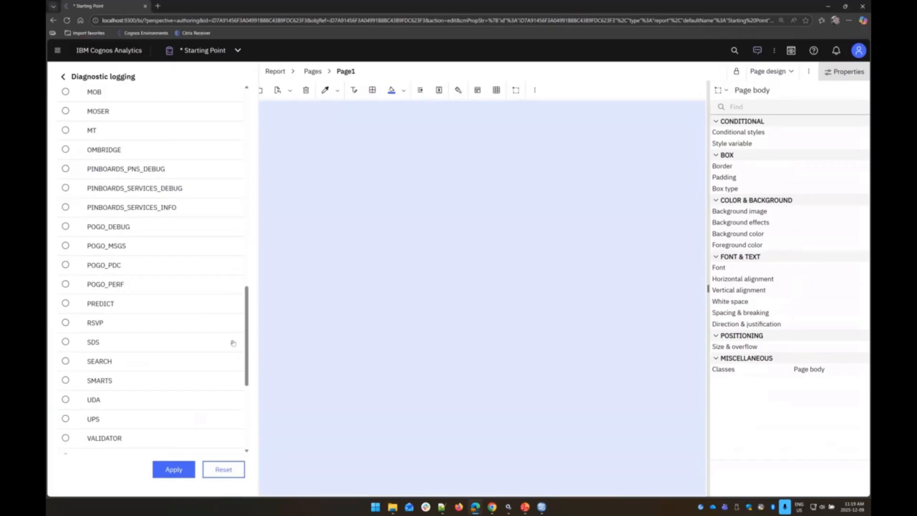
{"action": "scroll", "coordinate": [225, 286], "scroll_direction": "up", "scroll_amount": 10}
{"action": "left_click", "coordinate": [144, 143]}
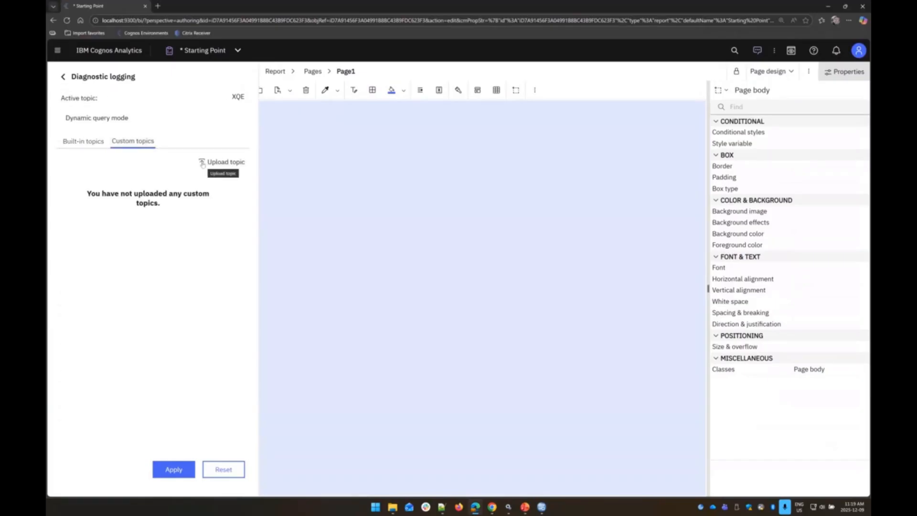
Step: Upload the edited XQE.json from the Downloads folder as a custom topic and enable the XQEJDBC topic
{"action": "left_click", "coordinate": [202, 163]}
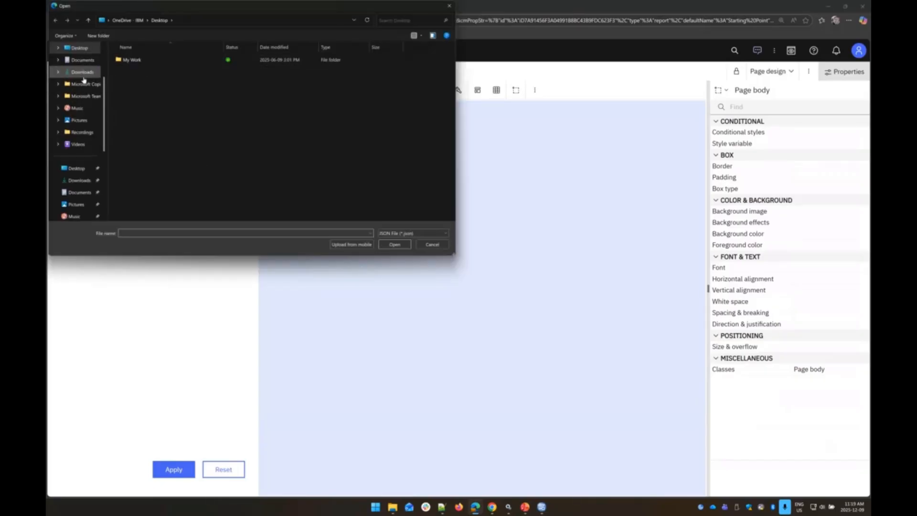
{"action": "left_click", "coordinate": [80, 71]}
{"action": "left_click", "coordinate": [136, 71]}
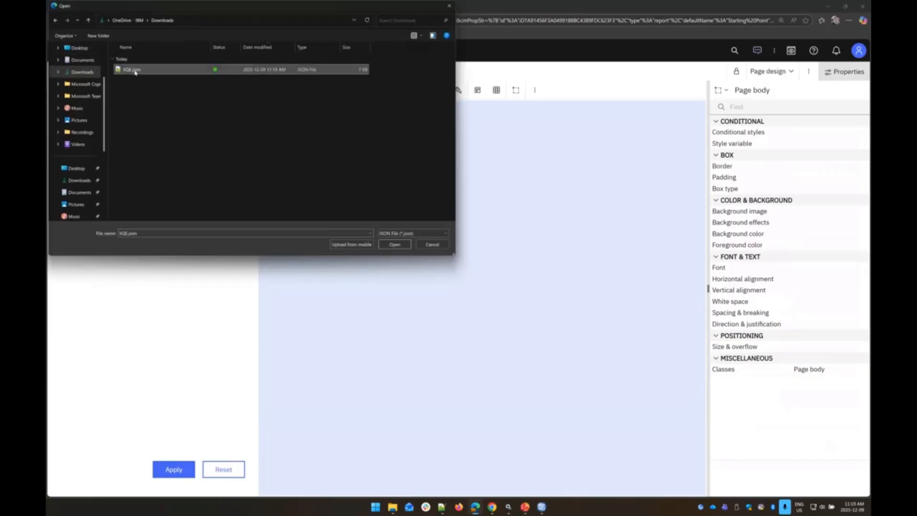
{"action": "left_click", "coordinate": [404, 245]}
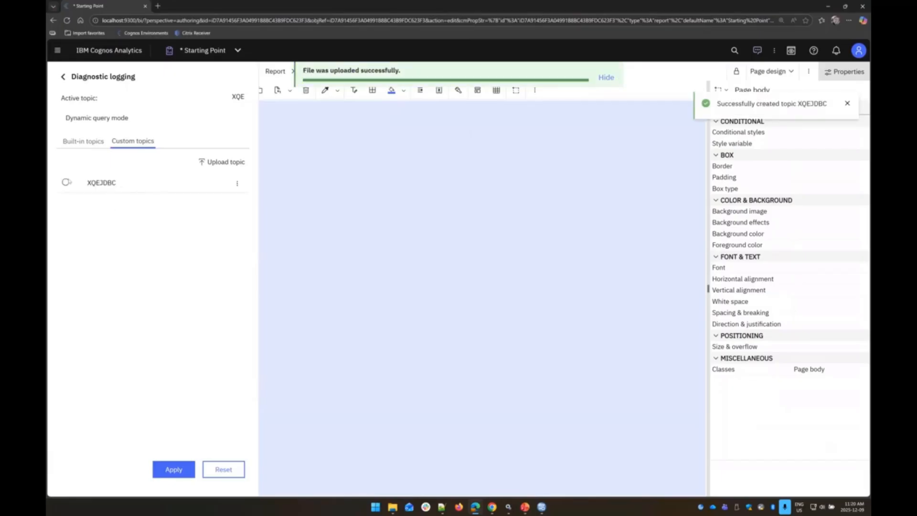
{"action": "left_click", "coordinate": [66, 183]}
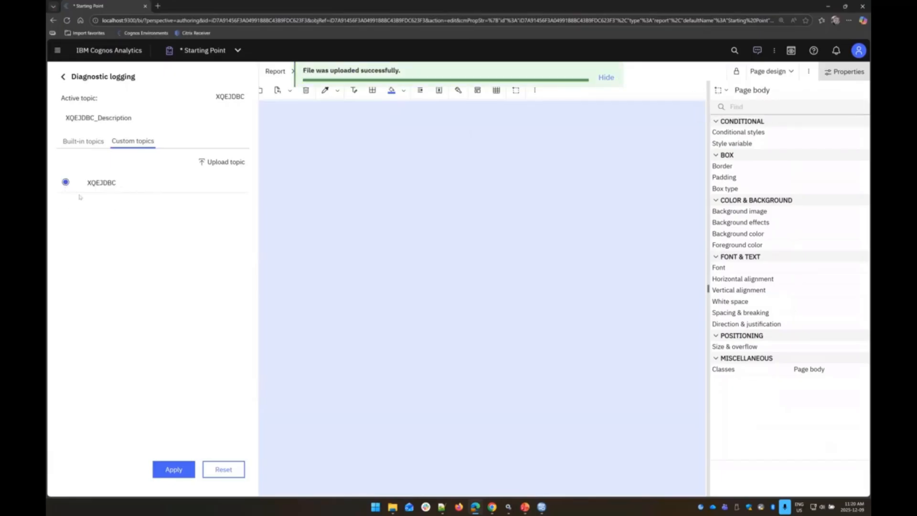
{"action": "left_click", "coordinate": [183, 469]}
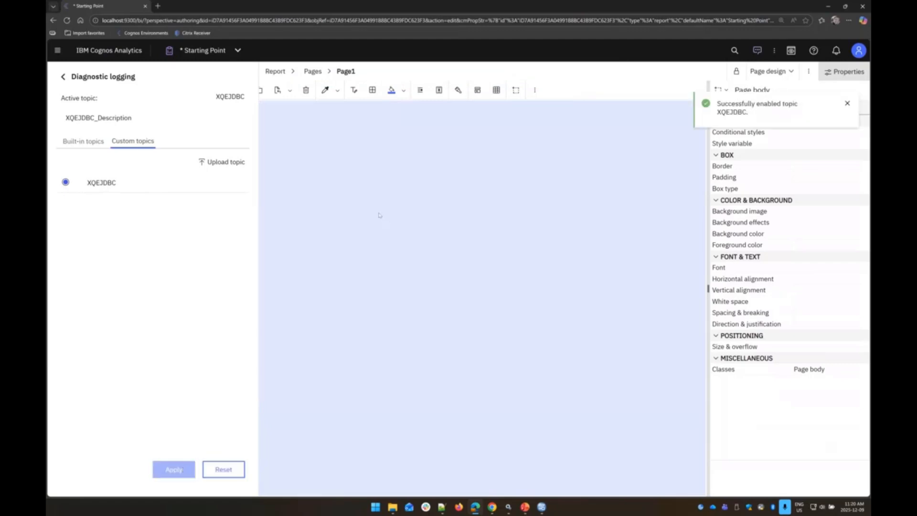
Step: Replace the list's Product column with Product Line from Products and run the report as HTML
{"action": "left_click", "coordinate": [232, 113]}
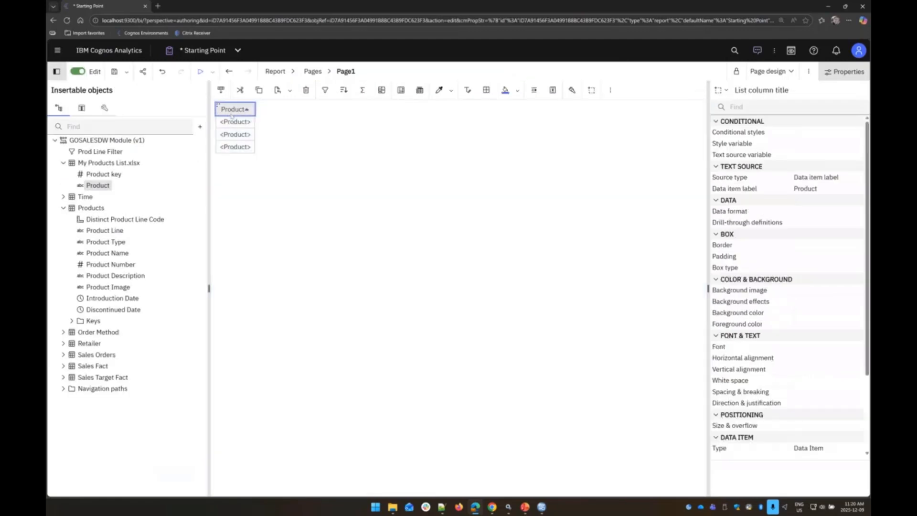
{"action": "key", "text": "Delete"}
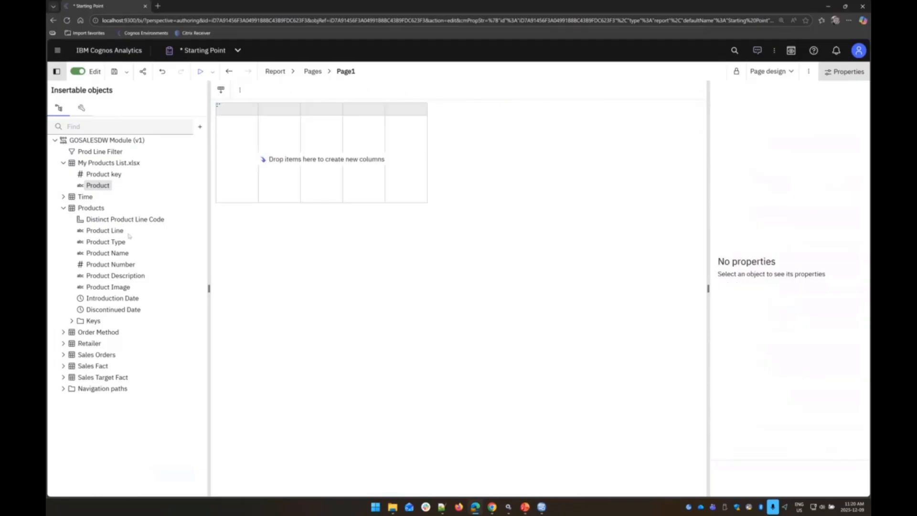
{"action": "left_click_drag", "start_coordinate": [110, 233], "coordinate": [261, 153]}
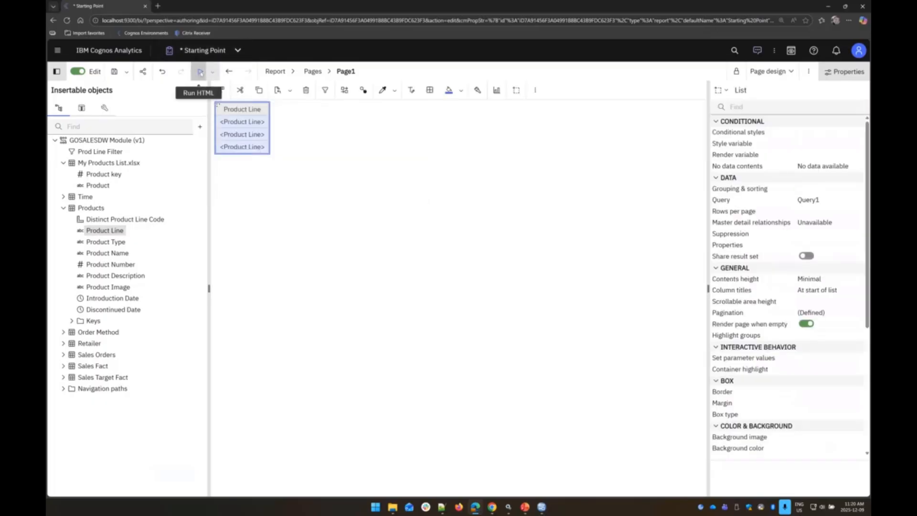
{"action": "left_click", "coordinate": [200, 72]}
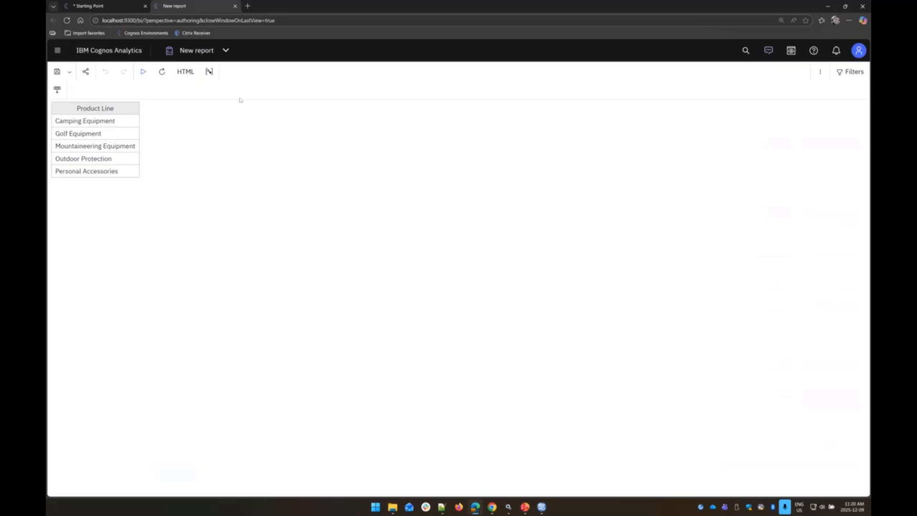
Step: Switch to File Explorer and open the folder C:\Program Files\ibm\cognos\analytics12.1\logs
{"action": "left_click", "coordinate": [393, 507]}
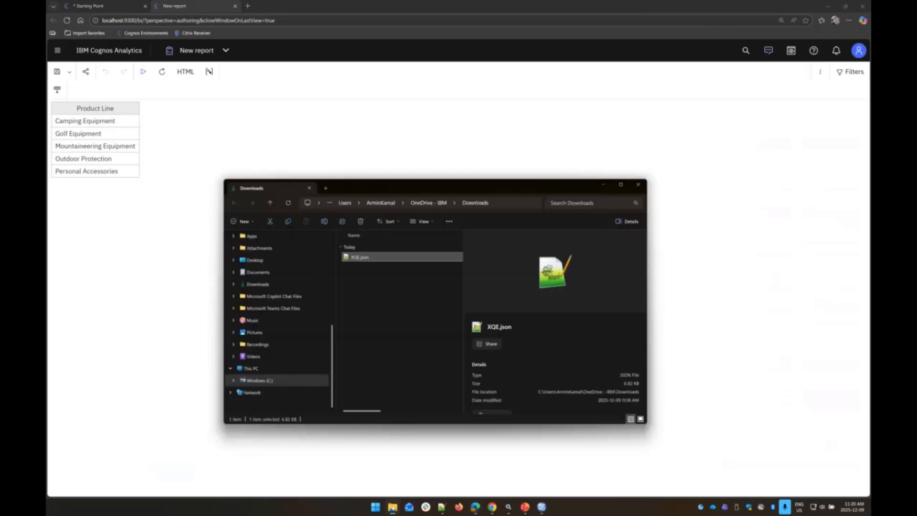
{"action": "left_click", "coordinate": [262, 381]}
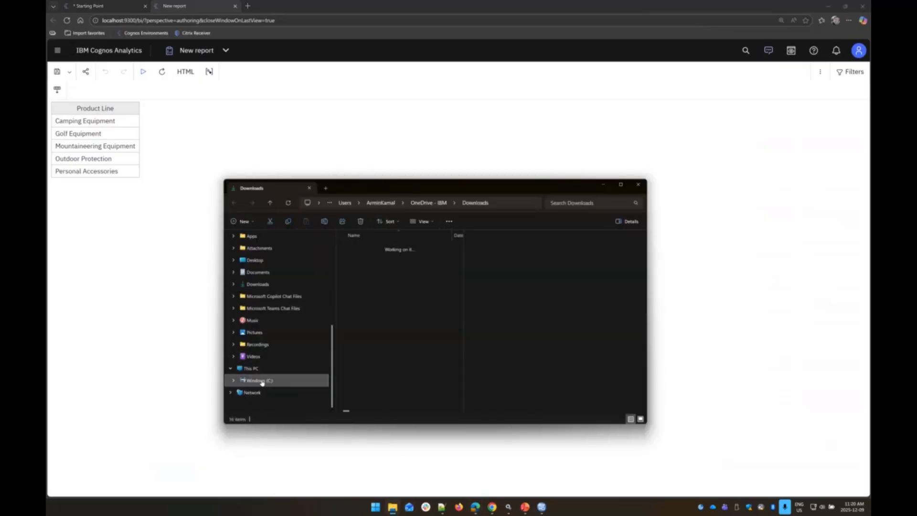
{"action": "double_click", "coordinate": [400, 304]}
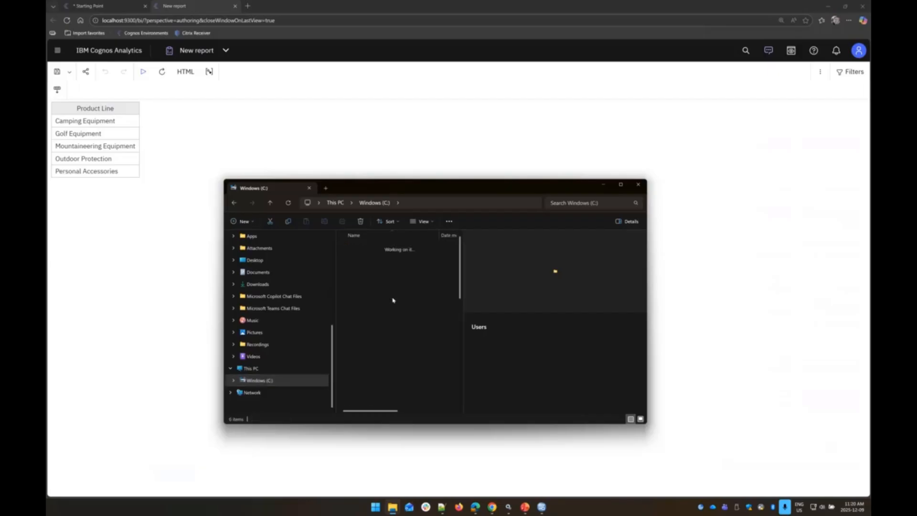
{"action": "double_click", "coordinate": [353, 325]}
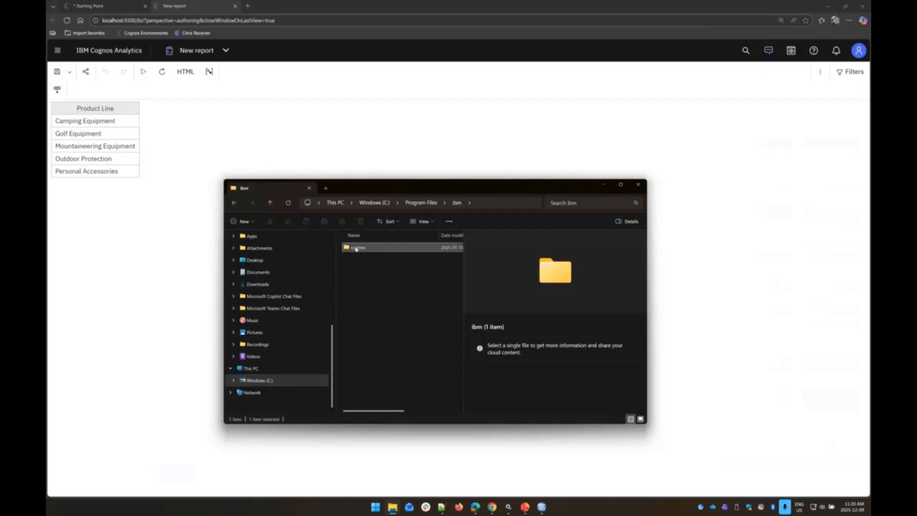
{"action": "double_click", "coordinate": [356, 248]}
{"action": "double_click", "coordinate": [356, 248]}
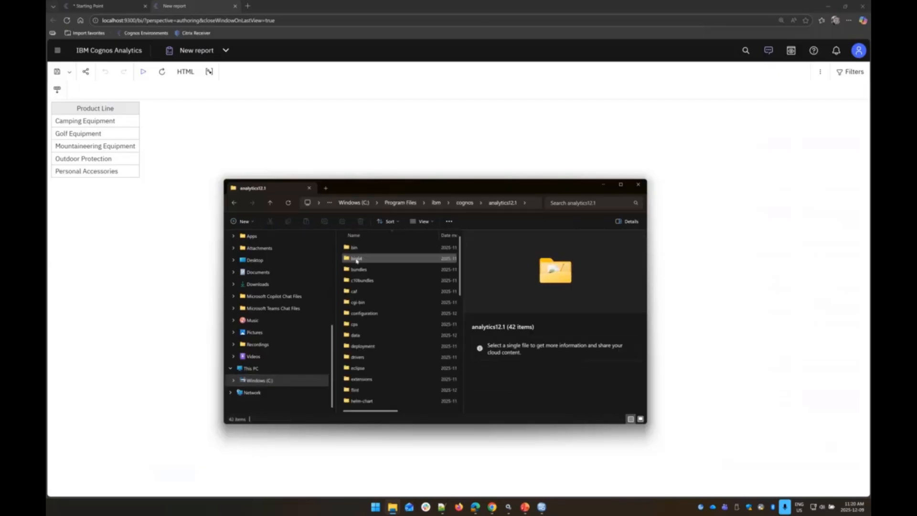
{"action": "scroll", "coordinate": [359, 373], "scroll_direction": "down", "scroll_amount": 1}
{"action": "scroll", "coordinate": [360, 373], "scroll_direction": "down", "scroll_amount": 2}
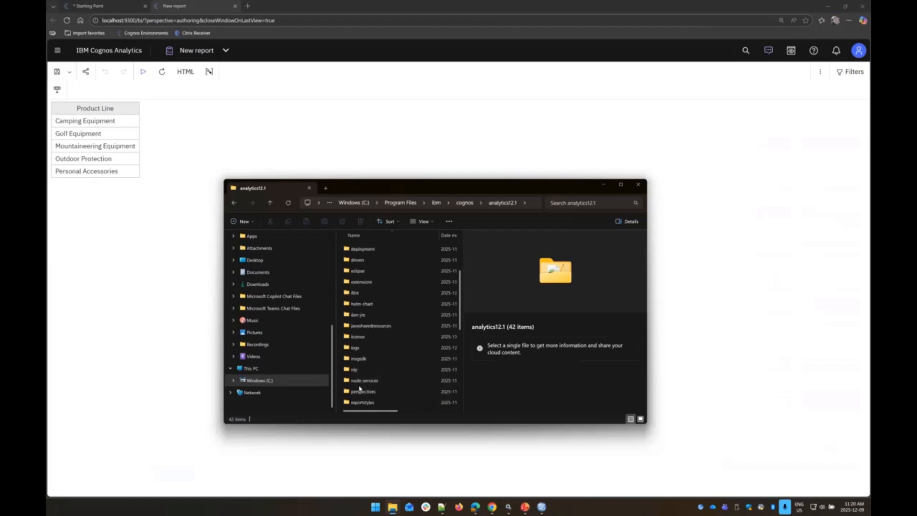
{"action": "double_click", "coordinate": [359, 348]}
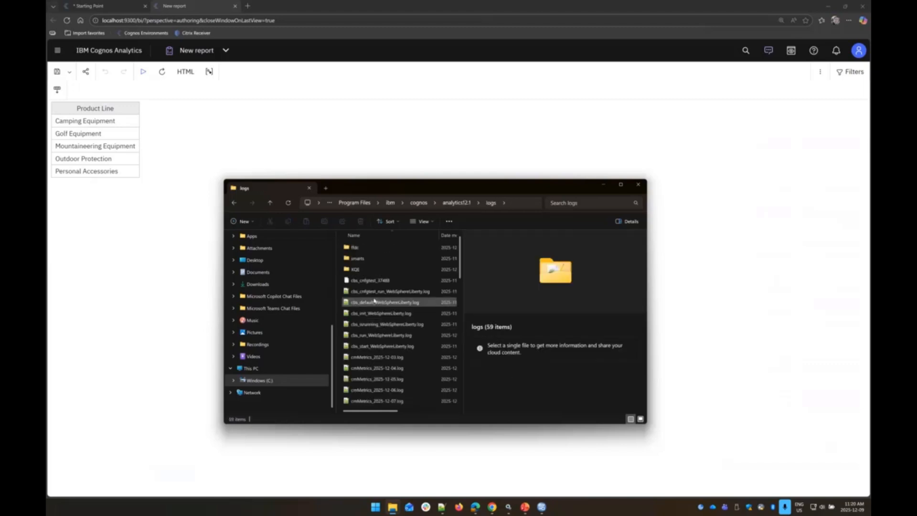
Step: Open dataset-service.log from the logs folder in Notepad++
{"action": "scroll", "coordinate": [371, 289], "scroll_direction": "down", "scroll_amount": 2}
{"action": "scroll", "coordinate": [372, 289], "scroll_direction": "down", "scroll_amount": 6}
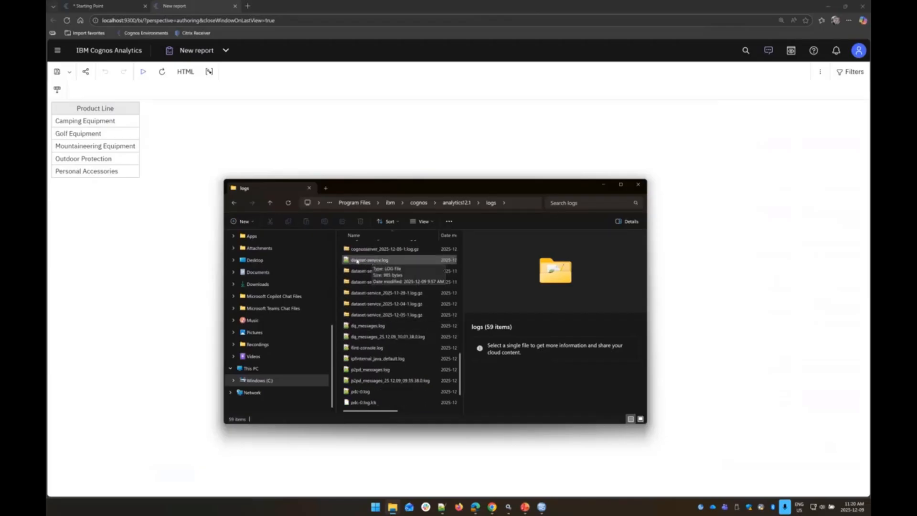
{"action": "double_click", "coordinate": [358, 260]}
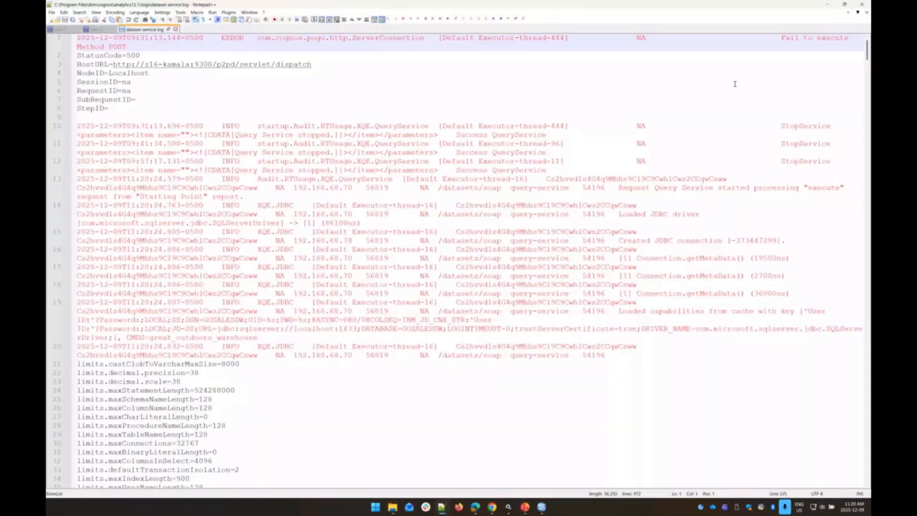
Step: Find the report run's entries near the end of the log and examine the NativeQuery entry
{"action": "scroll", "coordinate": [864, 471], "scroll_direction": "up", "scroll_amount": 1}
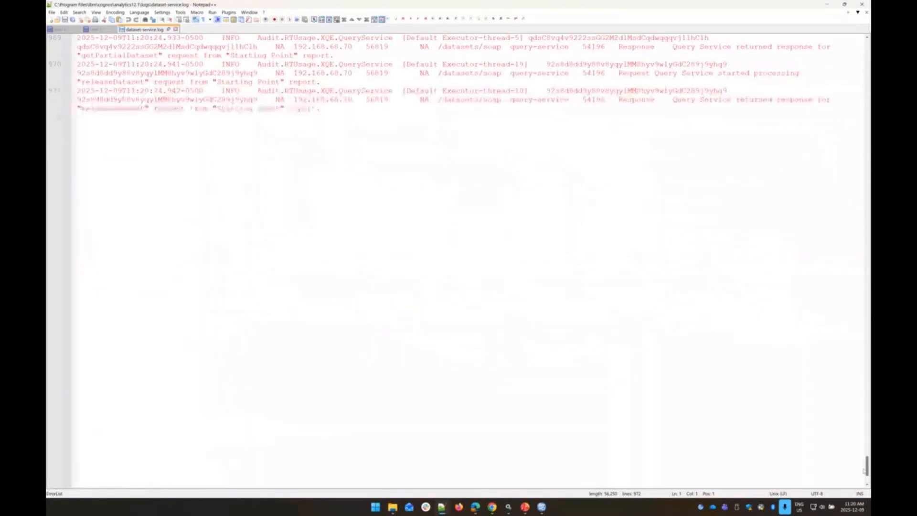
{"action": "scroll", "coordinate": [346, 387], "scroll_direction": "up", "scroll_amount": 6}
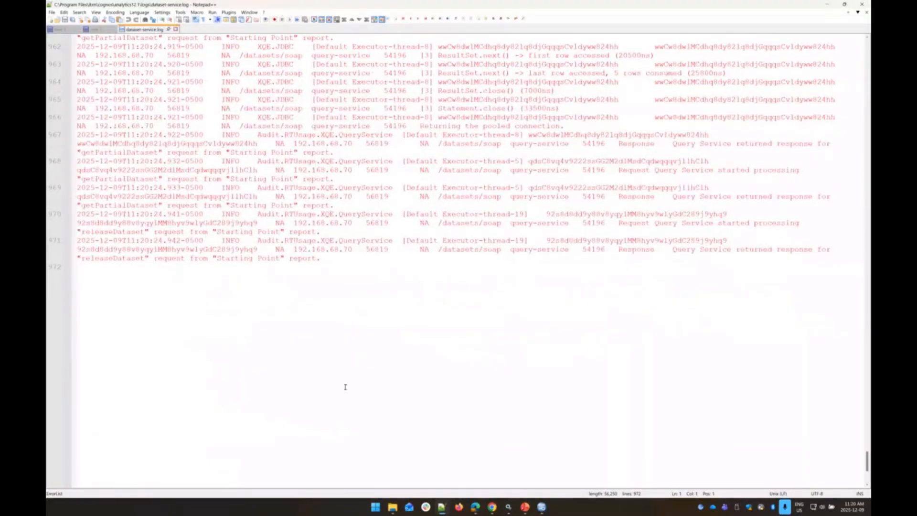
{"action": "scroll", "coordinate": [345, 387], "scroll_direction": "up", "scroll_amount": 20}
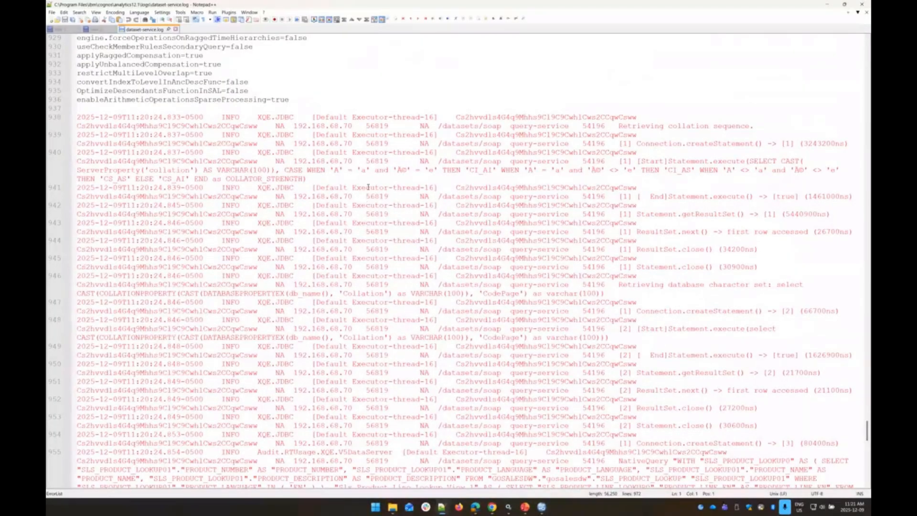
{"action": "scroll", "coordinate": [385, 180], "scroll_direction": "down", "scroll_amount": 1}
{"action": "scroll", "coordinate": [385, 181], "scroll_direction": "down", "scroll_amount": 5}
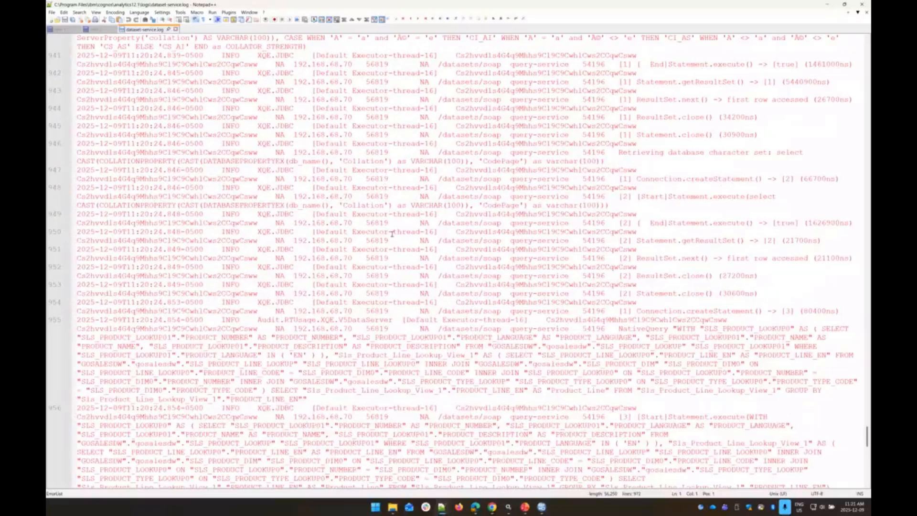
{"action": "scroll", "coordinate": [683, 343], "scroll_direction": "down", "scroll_amount": 4}
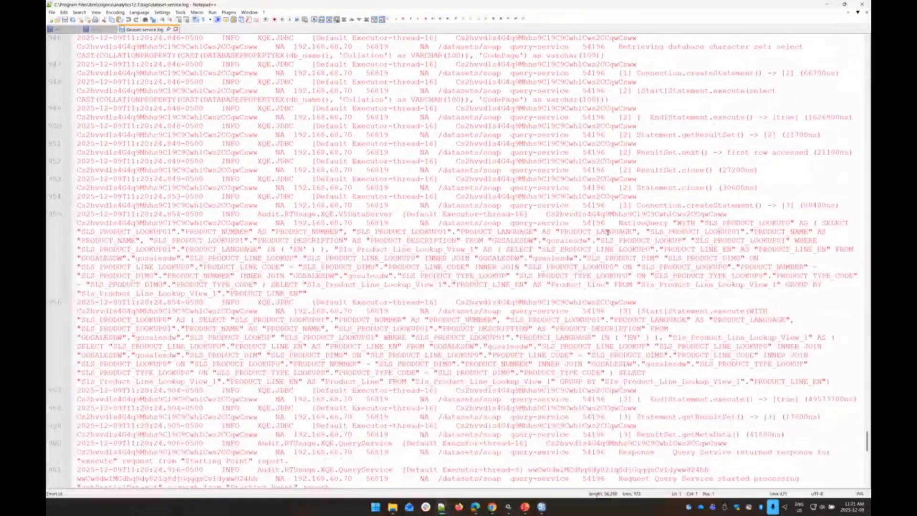
{"action": "left_click", "coordinate": [608, 232]}
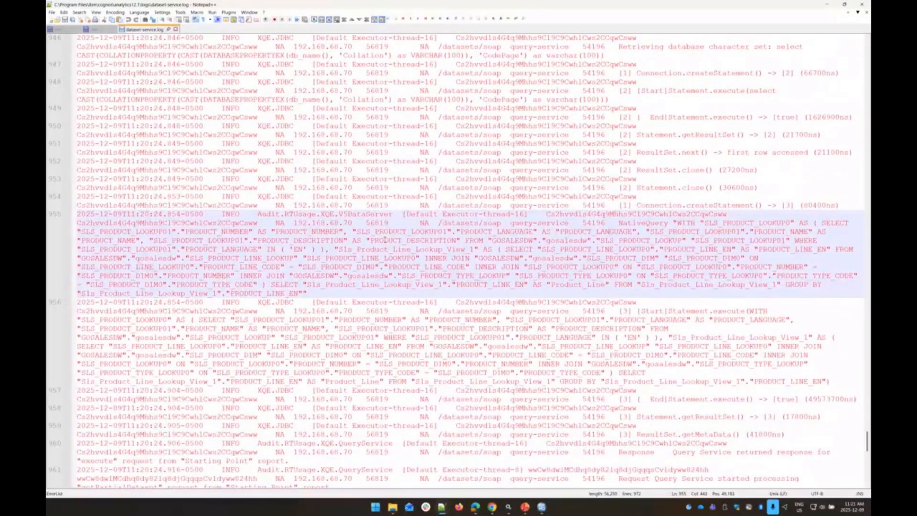
{"action": "left_click", "coordinate": [580, 204]}
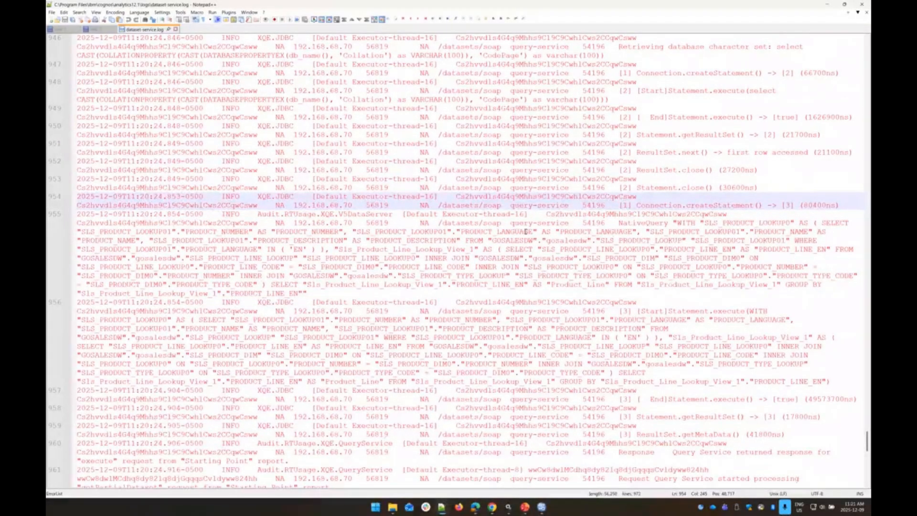
{"action": "left_click", "coordinate": [586, 230]}
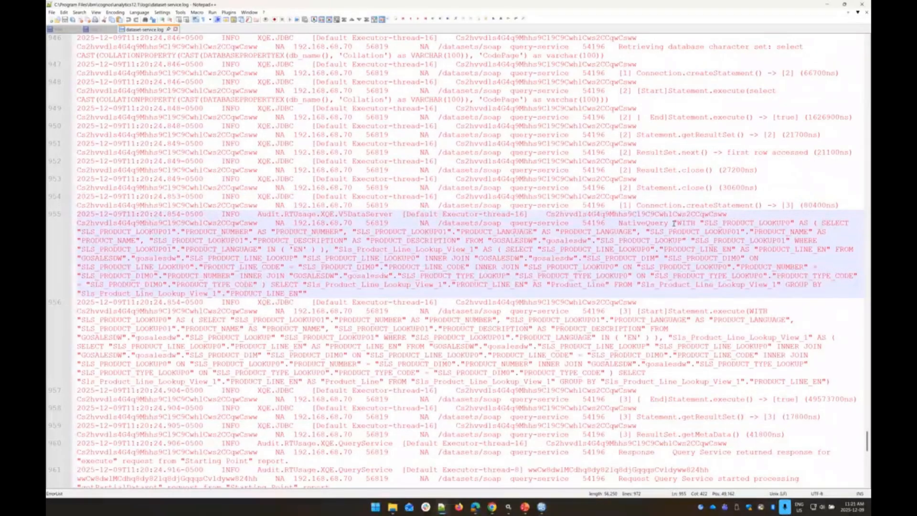
Step: Examine the Statement.execute start and end entries for the report query, plus the getResultSet and getMetaData calls
{"action": "scroll", "coordinate": [674, 223], "scroll_direction": "down", "scroll_amount": 5}
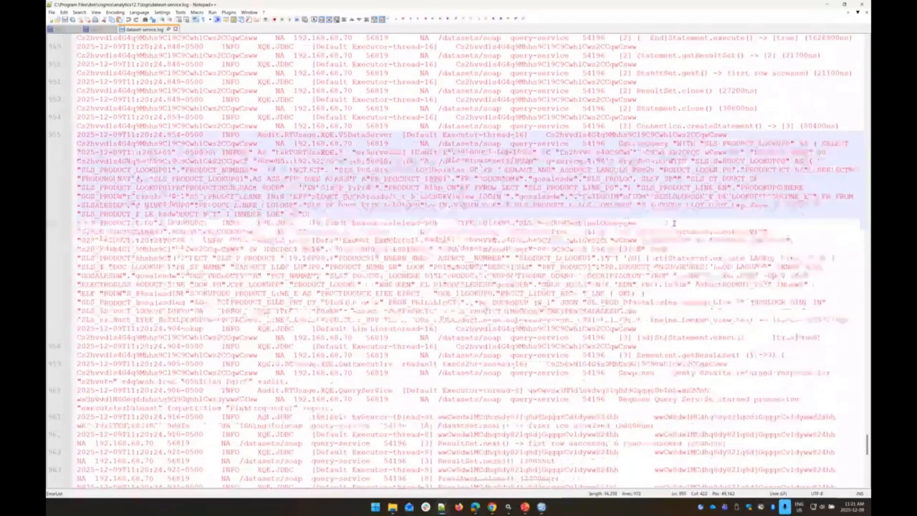
{"action": "left_click", "coordinate": [470, 212]}
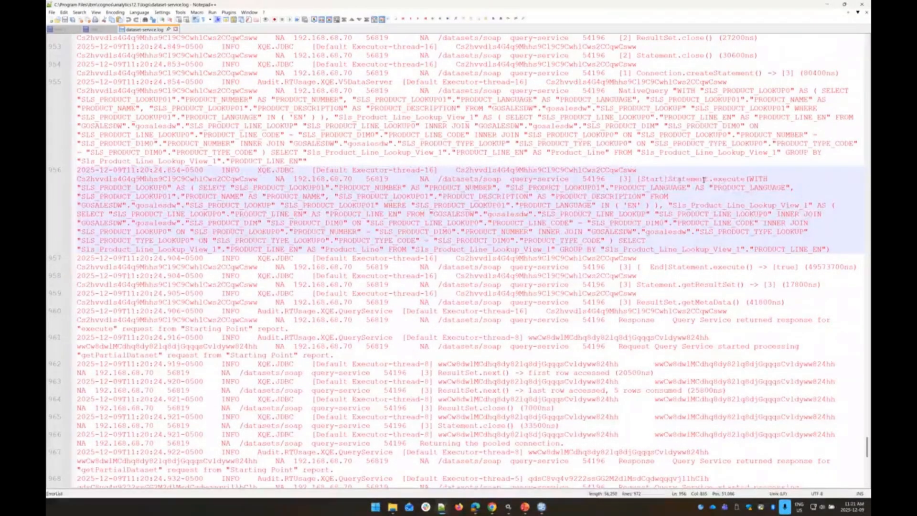
{"action": "left_click_drag", "start_coordinate": [669, 179], "coordinate": [746, 180]}
{"action": "scroll", "coordinate": [608, 215], "scroll_direction": "down", "scroll_amount": 3}
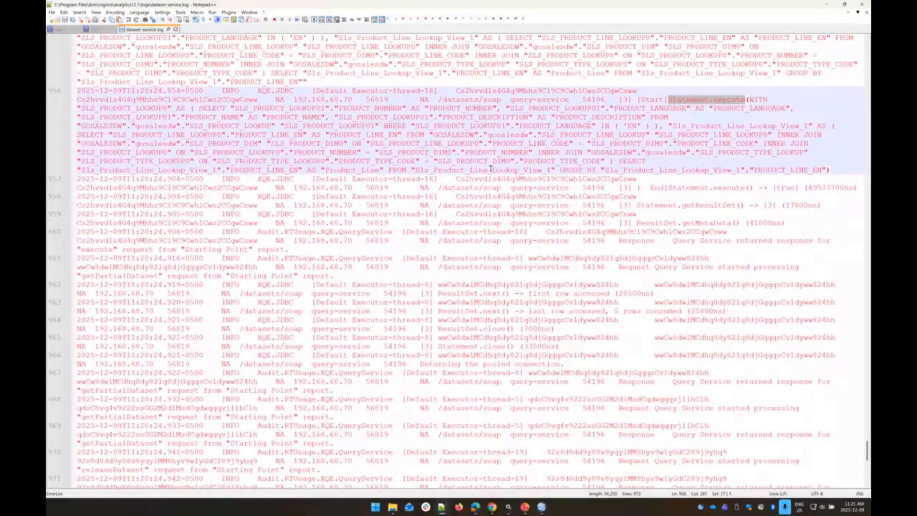
{"action": "left_click", "coordinate": [687, 188]}
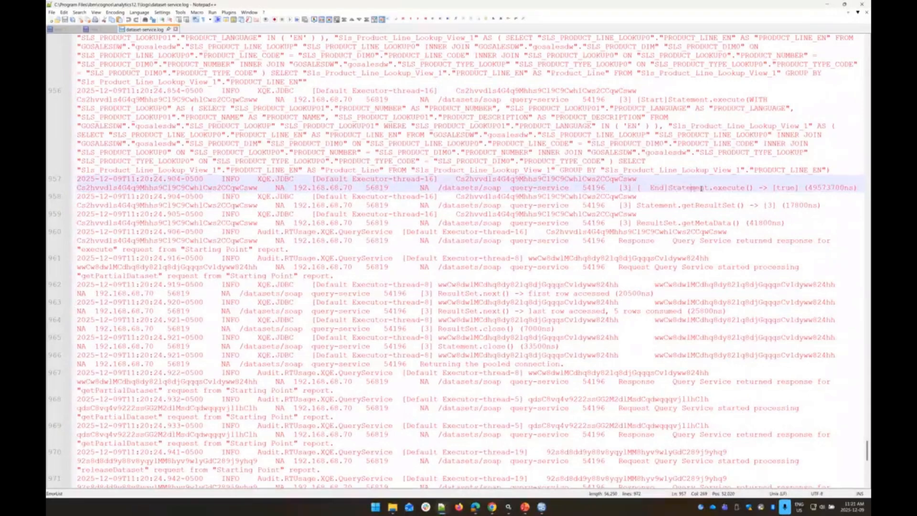
{"action": "left_click", "coordinate": [682, 208]}
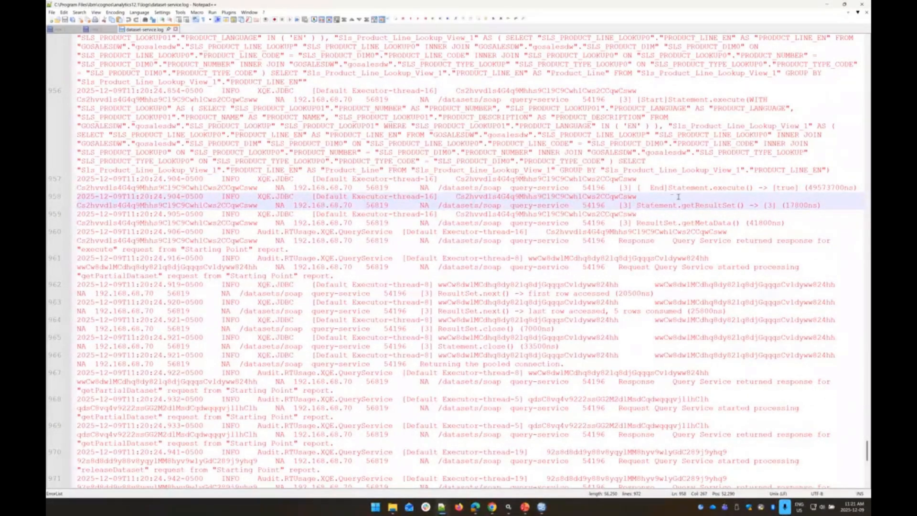
{"action": "left_click_drag", "start_coordinate": [634, 224], "coordinate": [733, 224]}
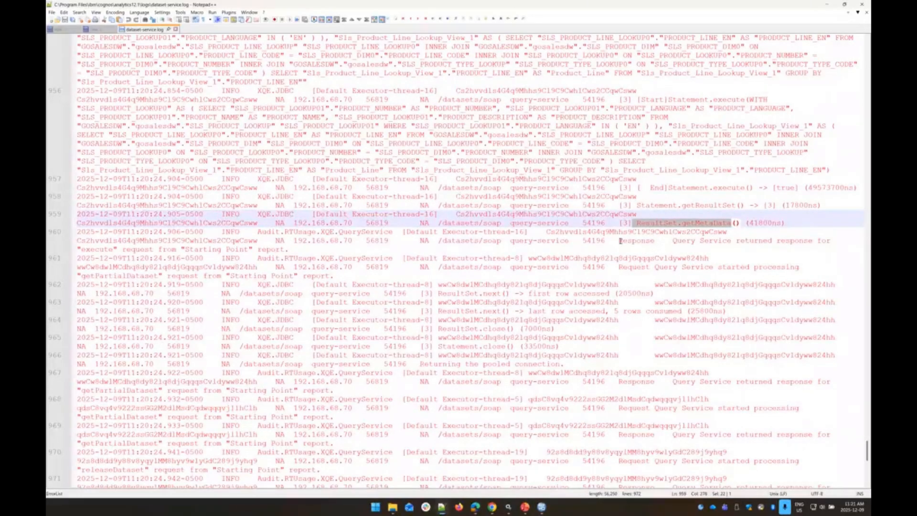
Step: Examine the entries for first and last row access, result set and statement closing, and returning the pooled connection
{"action": "scroll", "coordinate": [610, 253], "scroll_direction": "down", "scroll_amount": 4}
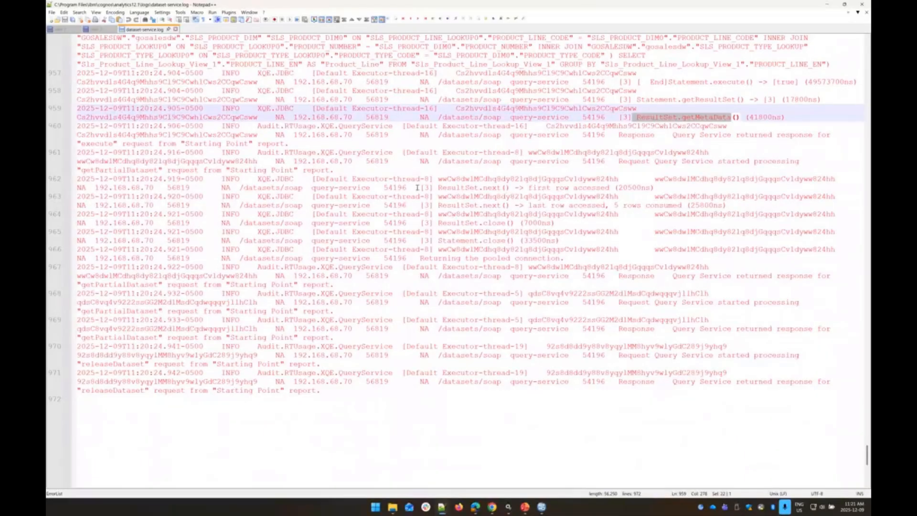
{"action": "left_click", "coordinate": [449, 188]}
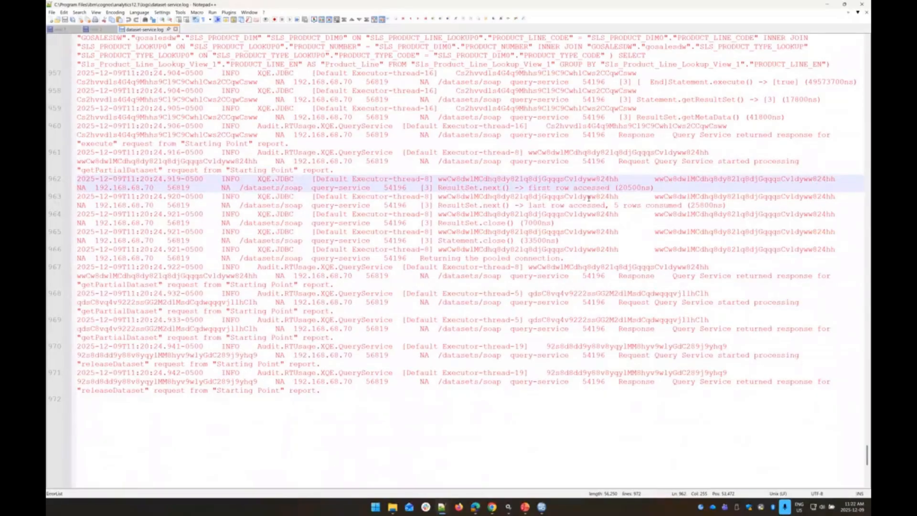
{"action": "left_click", "coordinate": [545, 206]}
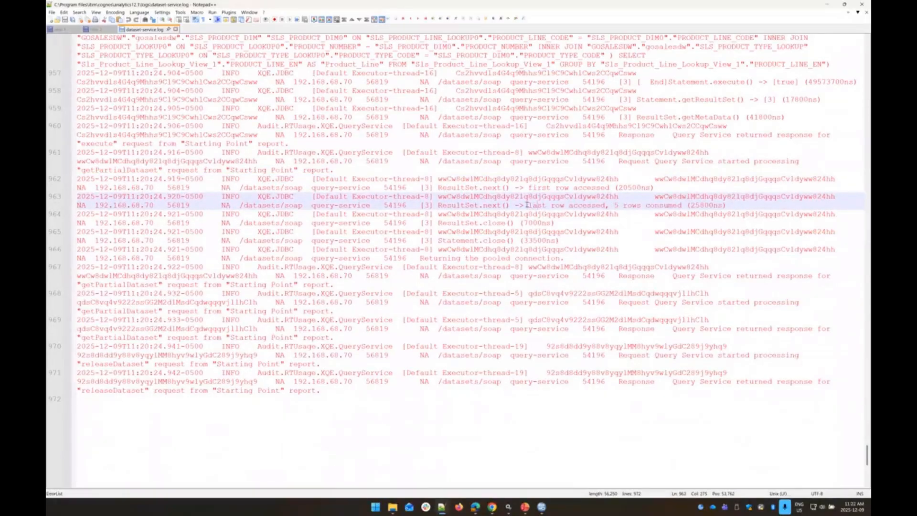
{"action": "left_click_drag", "start_coordinate": [528, 205], "coordinate": [569, 206]}
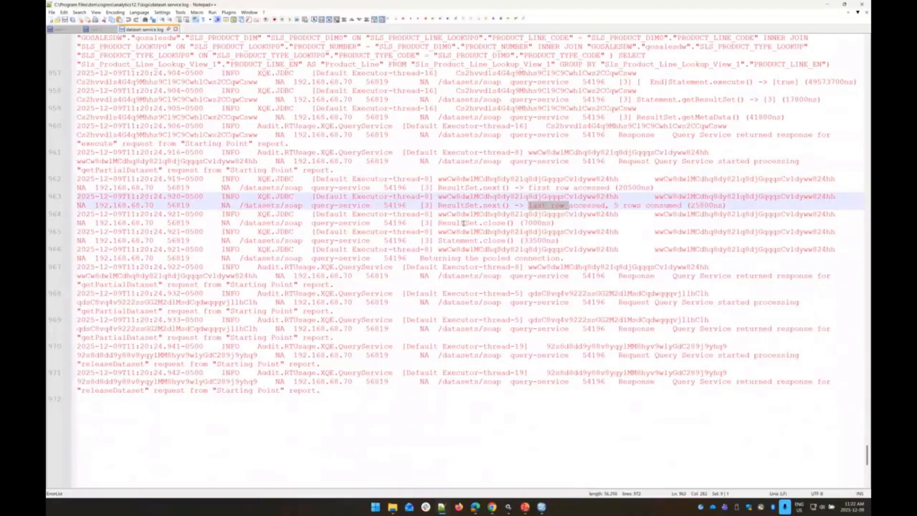
{"action": "left_click_drag", "start_coordinate": [438, 223], "coordinate": [506, 223]}
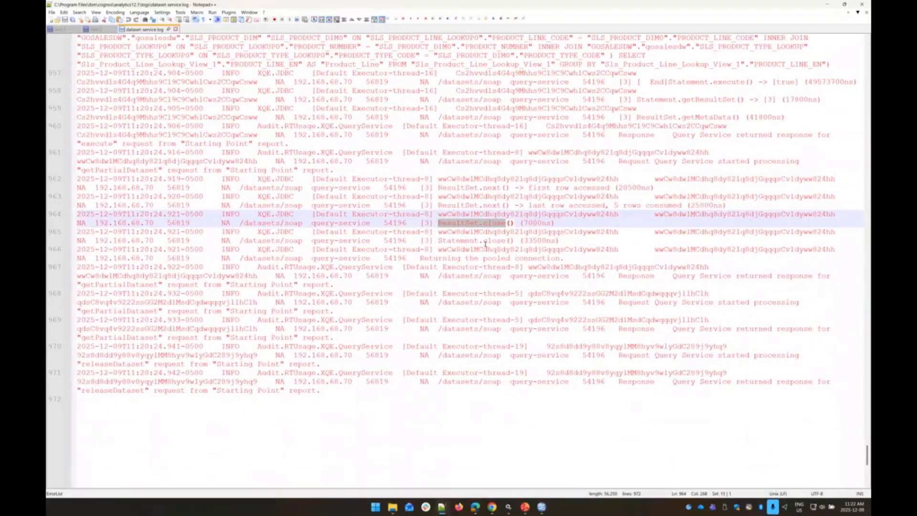
{"action": "left_click_drag", "start_coordinate": [439, 241], "coordinate": [486, 260]}
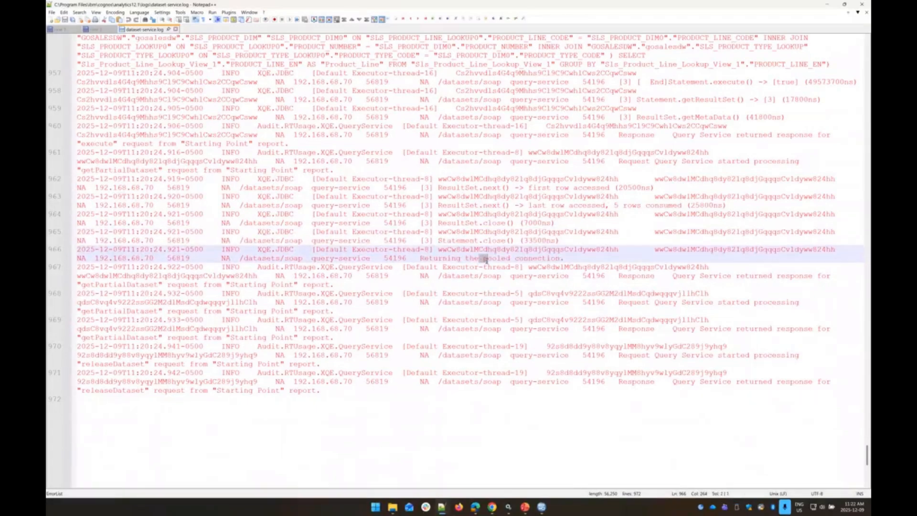
{"action": "left_click_drag", "start_coordinate": [408, 259], "coordinate": [565, 259]}
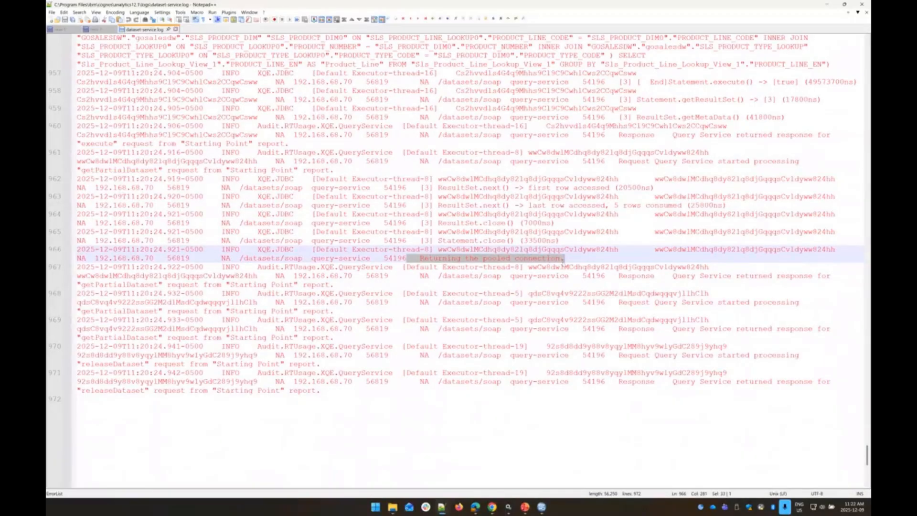
Step: Review the logged query sequence once more from the NativeQuery entry to the end, and close dataset-service.log
{"action": "scroll", "coordinate": [608, 260], "scroll_direction": "down", "scroll_amount": 2}
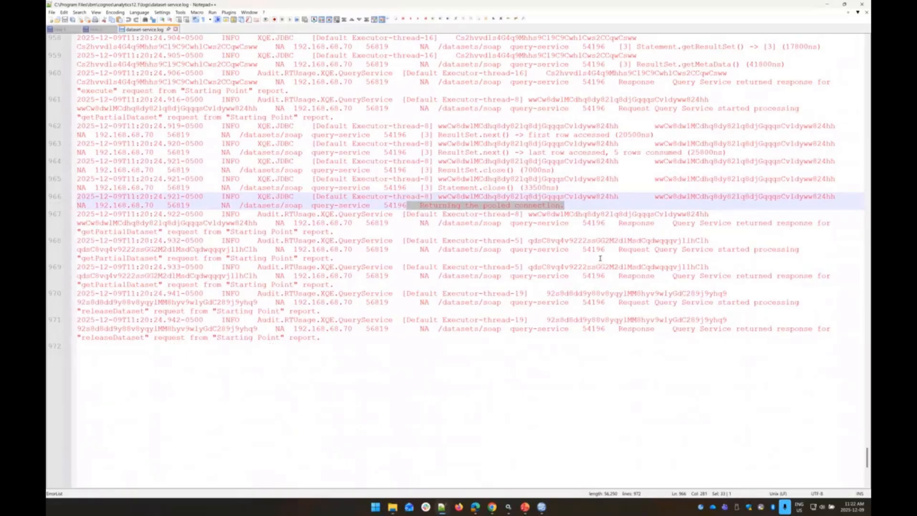
{"action": "scroll", "coordinate": [602, 261], "scroll_direction": "up", "scroll_amount": 7}
{"action": "scroll", "coordinate": [526, 220], "scroll_direction": "up", "scroll_amount": 4}
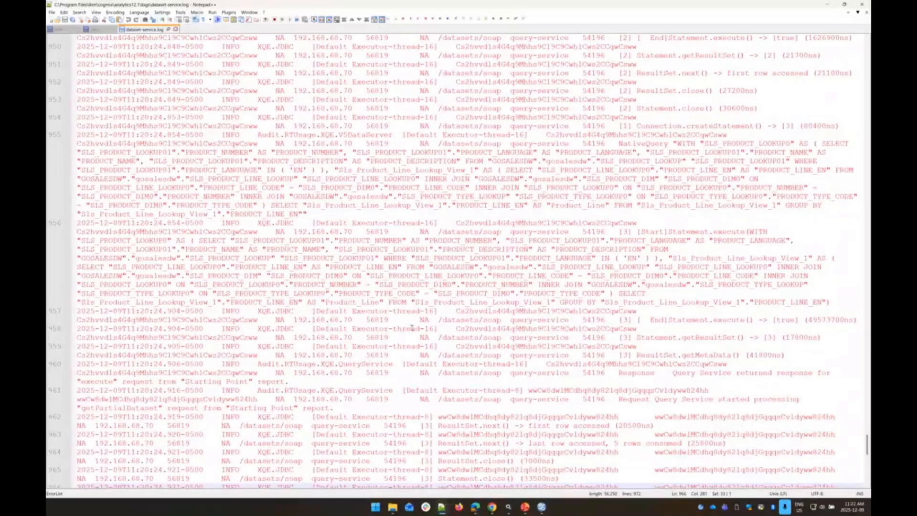
{"action": "scroll", "coordinate": [416, 302], "scroll_direction": "down", "scroll_amount": 3}
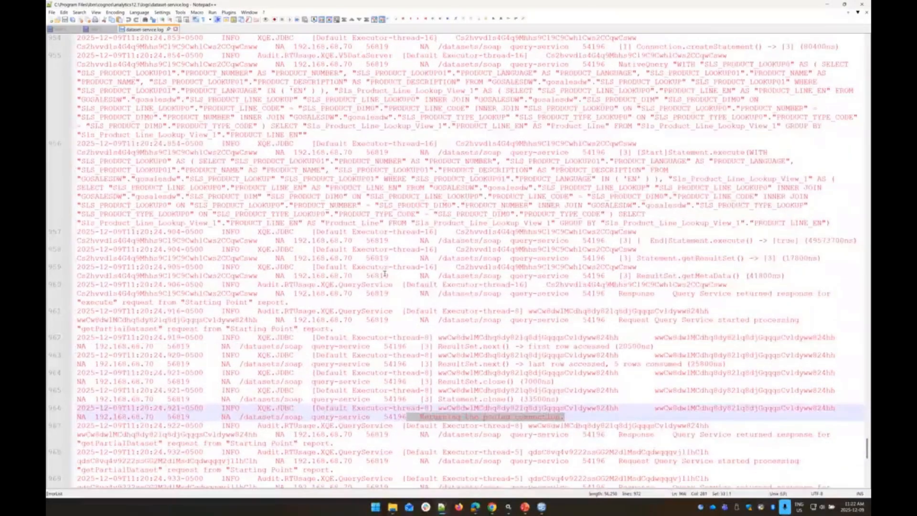
{"action": "scroll", "coordinate": [329, 301], "scroll_direction": "down", "scroll_amount": 4}
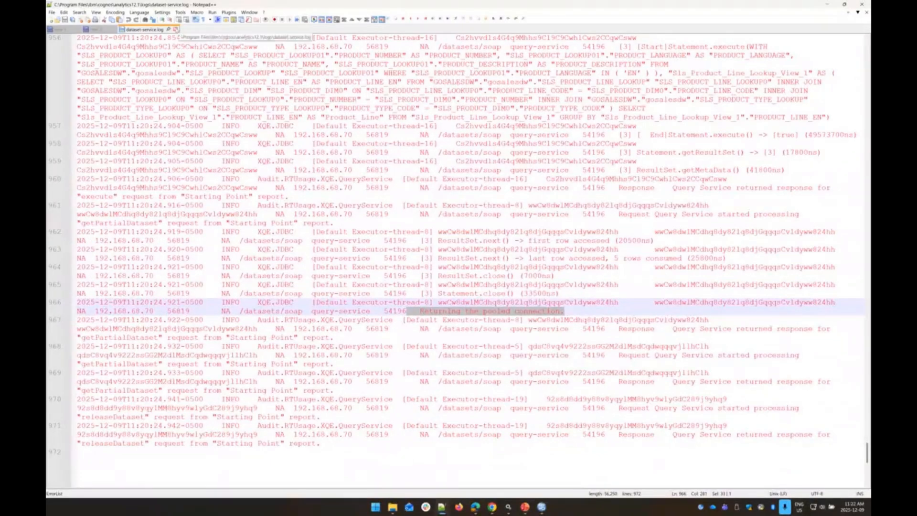
{"action": "left_click", "coordinate": [175, 29]}
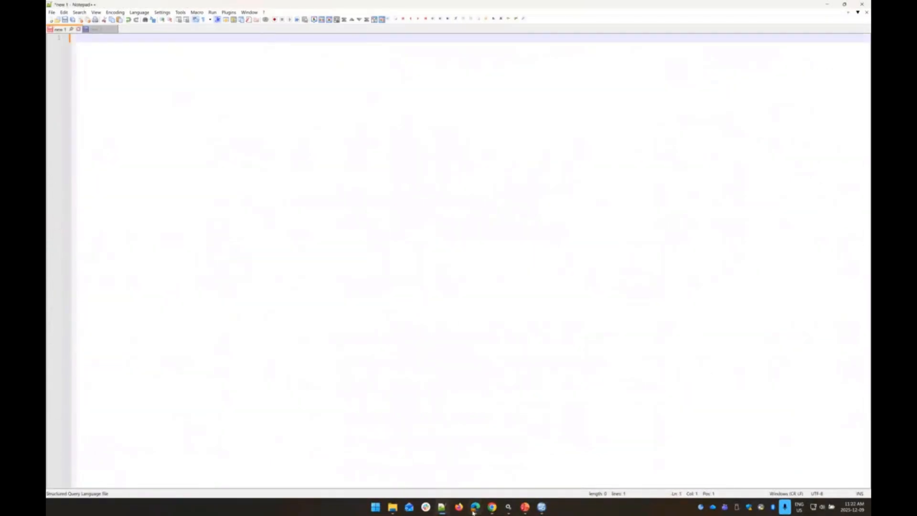
Step: Switch to Cognos Analytics in the browser and reset diagnostic logging to its default topic in the Configuration settings
{"action": "mouse_move", "coordinate": [475, 512]}
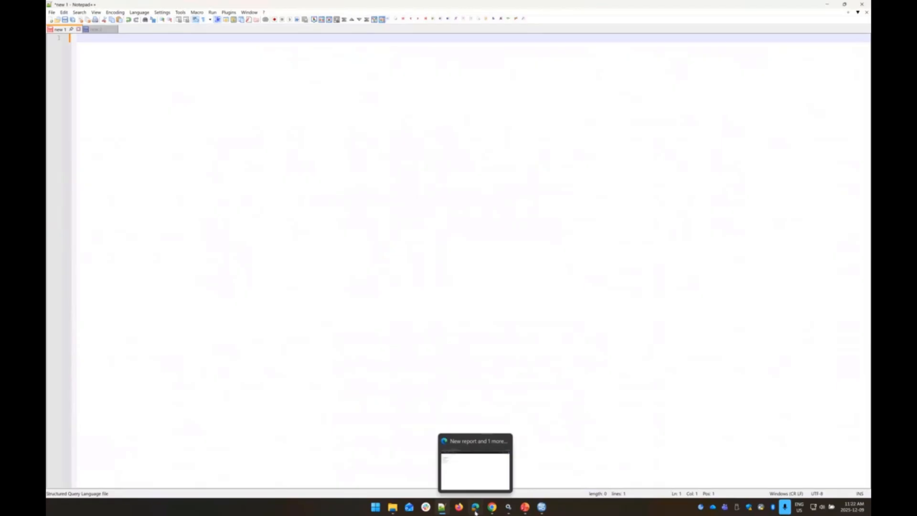
{"action": "left_click", "coordinate": [476, 510]}
{"action": "left_click", "coordinate": [57, 50]}
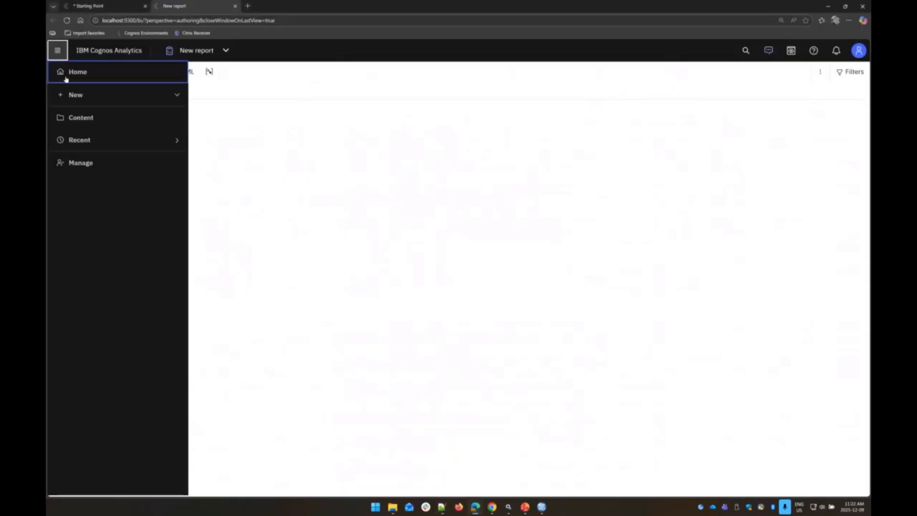
{"action": "left_click", "coordinate": [80, 163]}
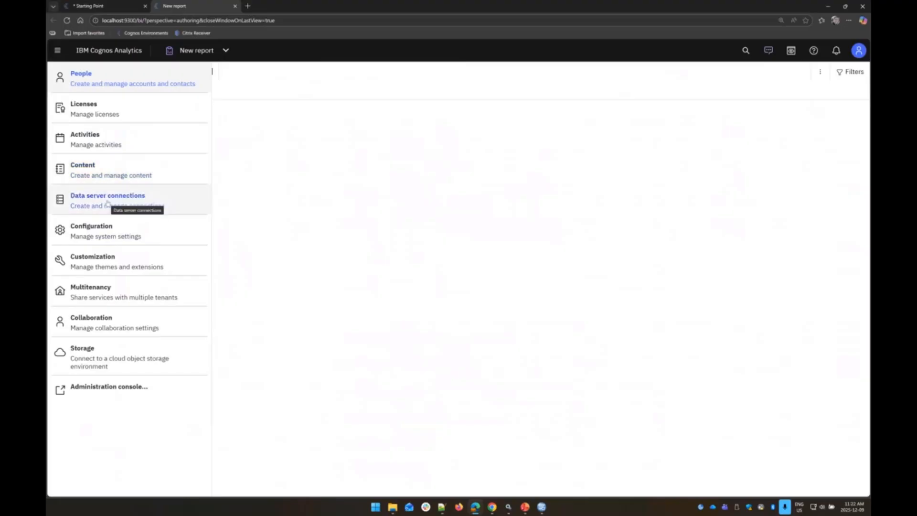
{"action": "left_click", "coordinate": [94, 228]}
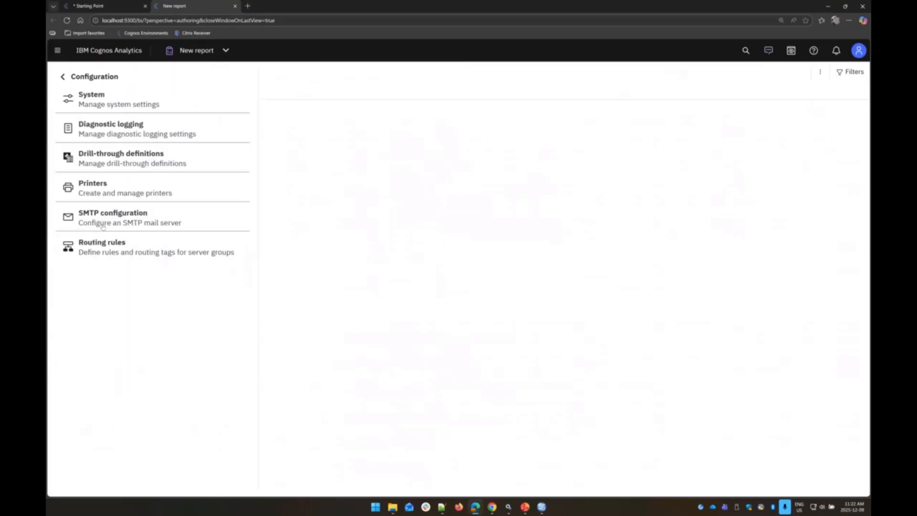
{"action": "left_click", "coordinate": [116, 128]}
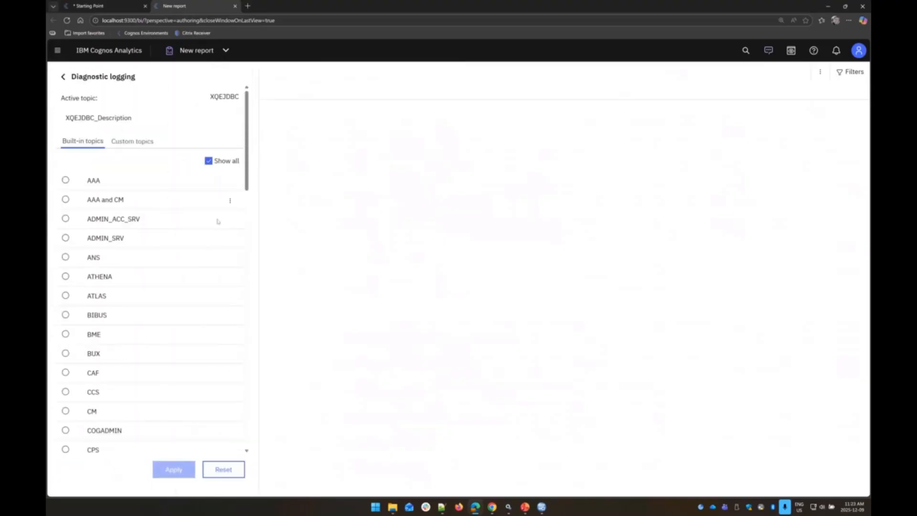
{"action": "left_click", "coordinate": [222, 471]}
{"action": "left_click", "coordinate": [222, 471]}
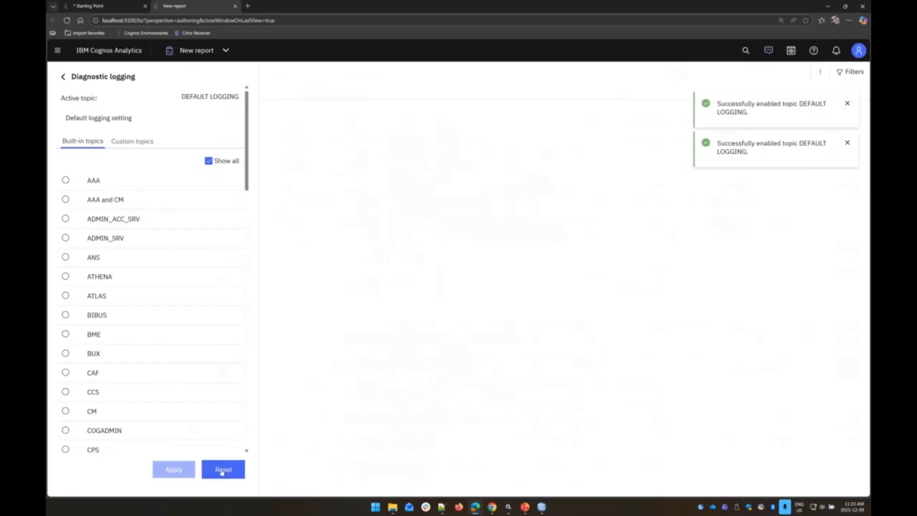
{"action": "left_click", "coordinate": [296, 172]}
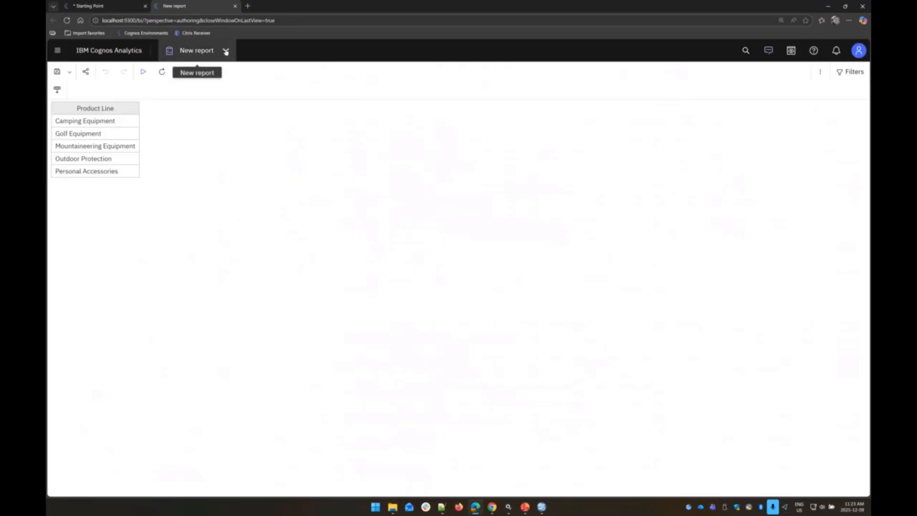
Step: Close the report output and delete the Product Line column from the Starting Point report's list
{"action": "left_click", "coordinate": [235, 6]}
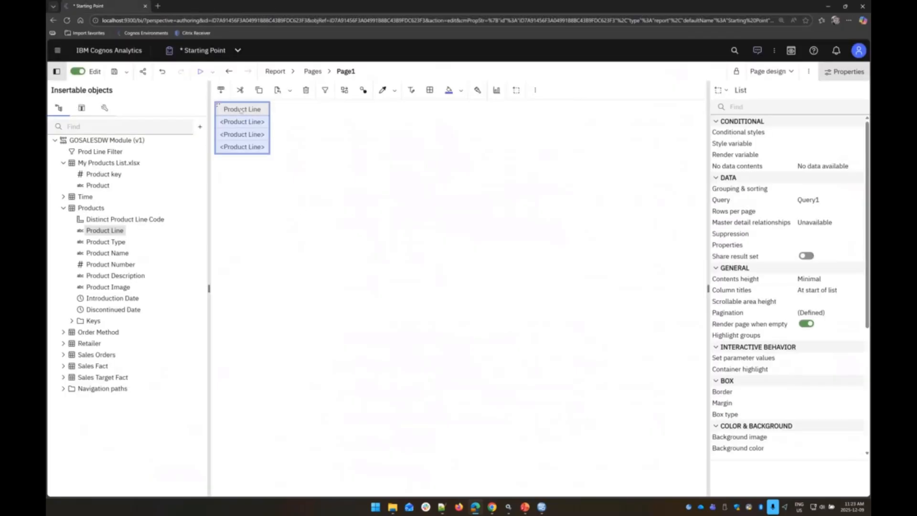
{"action": "left_click", "coordinate": [238, 116]}
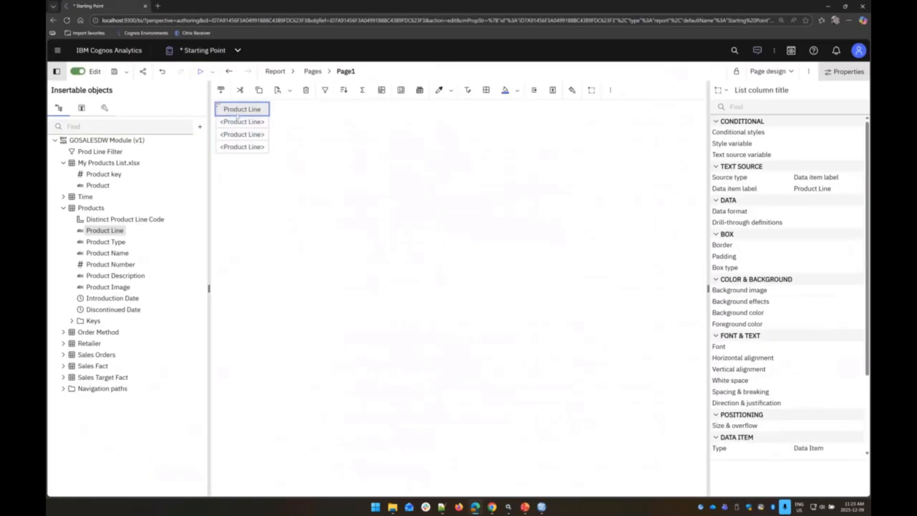
{"action": "key", "text": "Delete"}
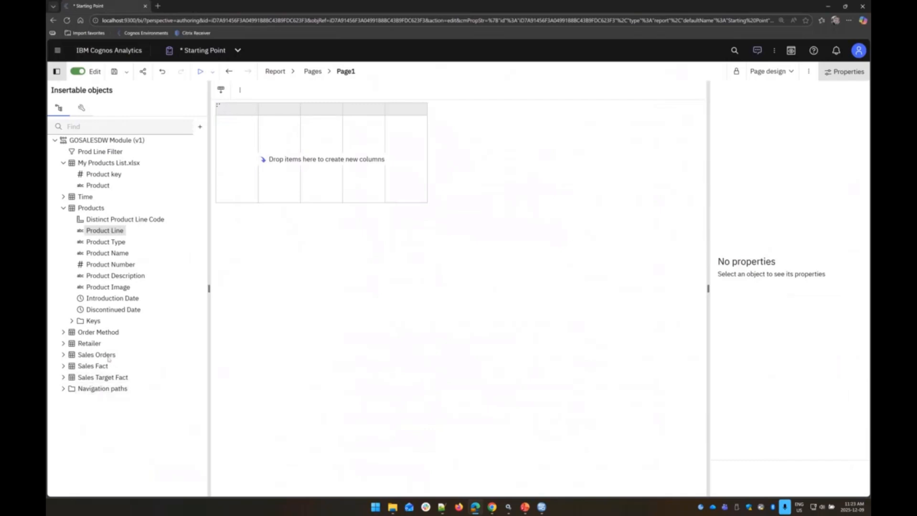
Step: Add the Product item from My Products List.xlsx to the empty list
{"action": "left_click", "coordinate": [64, 197]}
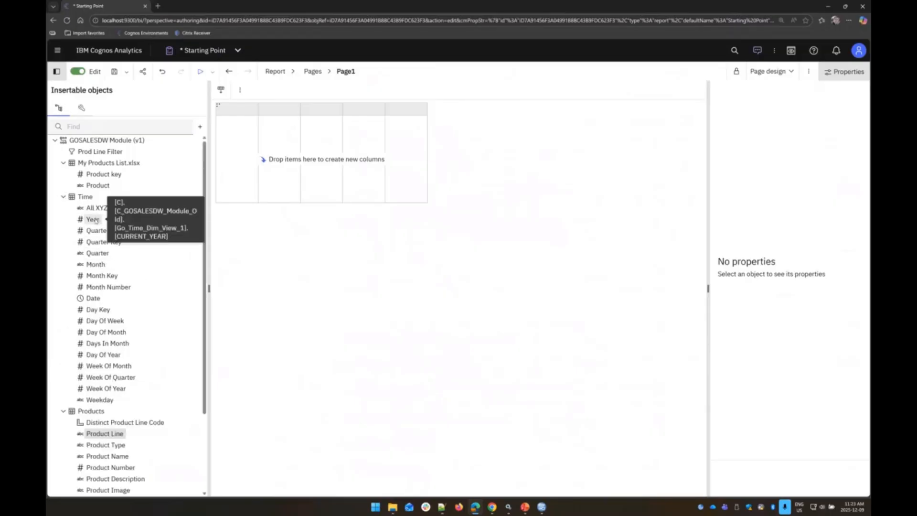
{"action": "left_click_drag", "start_coordinate": [93, 220], "coordinate": [136, 225]}
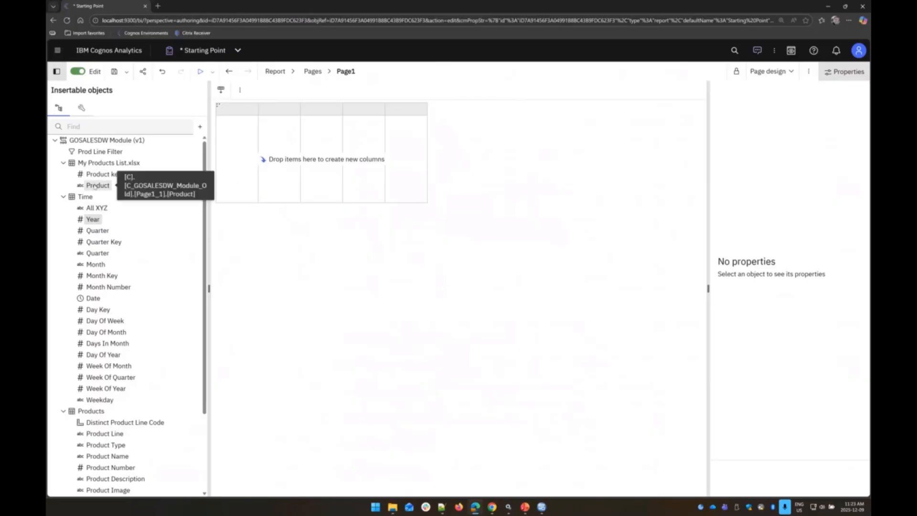
{"action": "left_click_drag", "start_coordinate": [96, 186], "coordinate": [223, 169]}
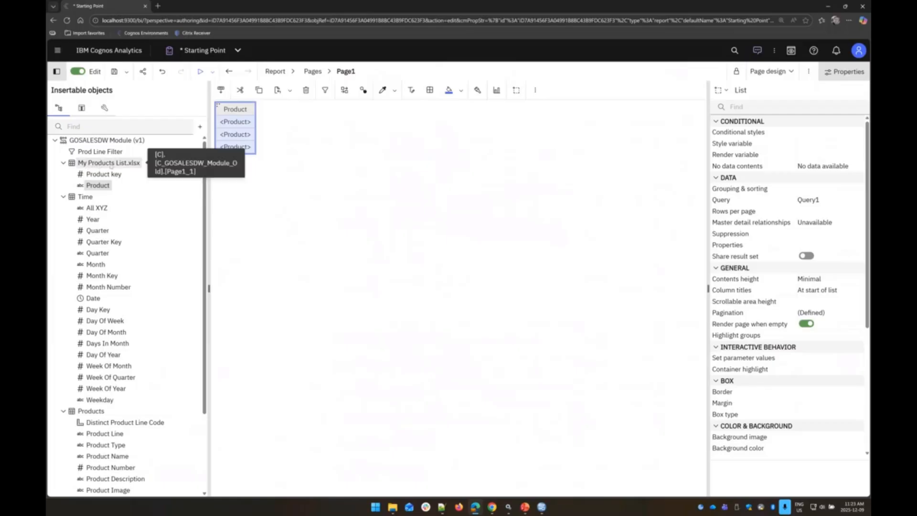
Step: Open the GOSALESDW Module's relationship diagram and examine how My Products List.xlsx joins to Sales Fact
{"action": "left_click", "coordinate": [237, 51]}
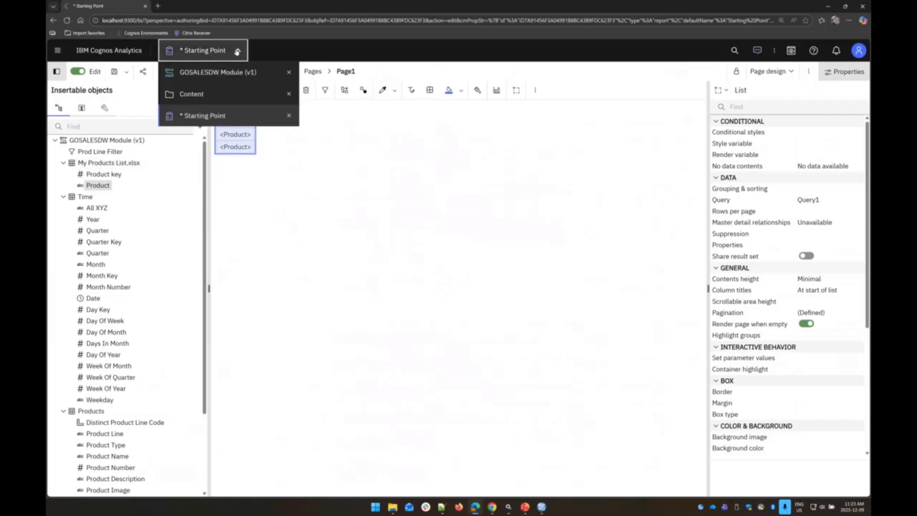
{"action": "left_click", "coordinate": [220, 74]}
{"action": "left_click", "coordinate": [220, 73]}
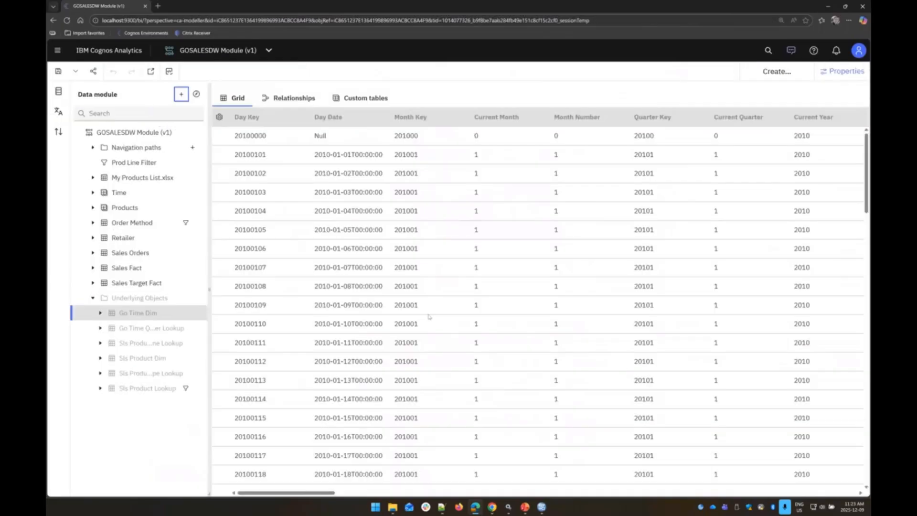
{"action": "left_click", "coordinate": [289, 98]}
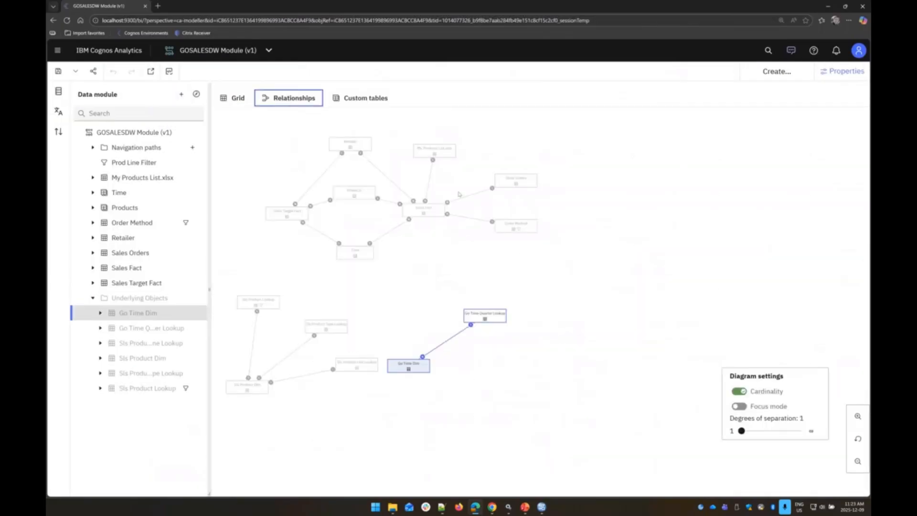
{"action": "left_click", "coordinate": [433, 151]}
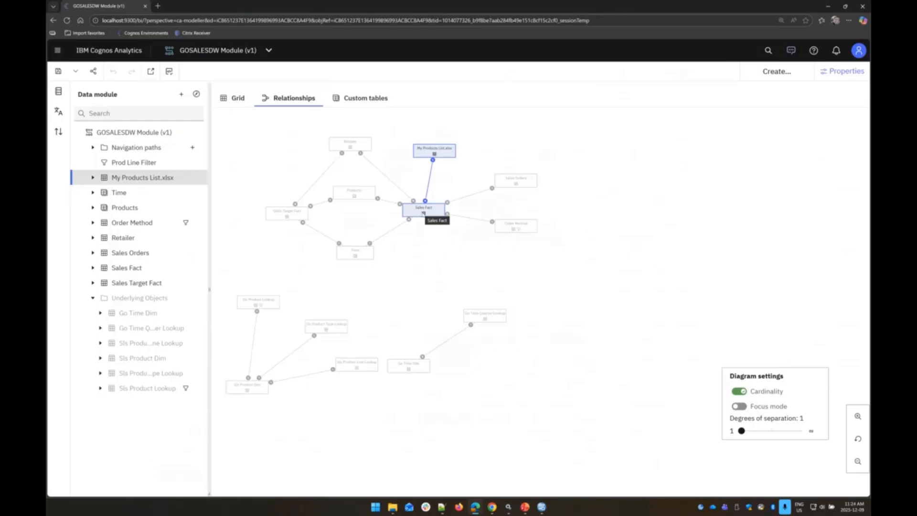
Step: Return to the Starting Point report and add Sale Total from Sales Fact to the list beside Product
{"action": "left_click", "coordinate": [267, 49]}
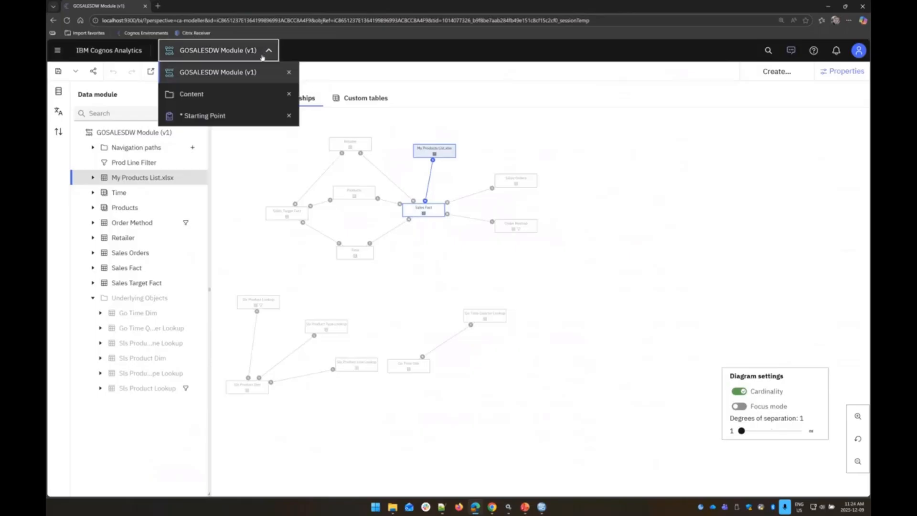
{"action": "left_click", "coordinate": [223, 116]}
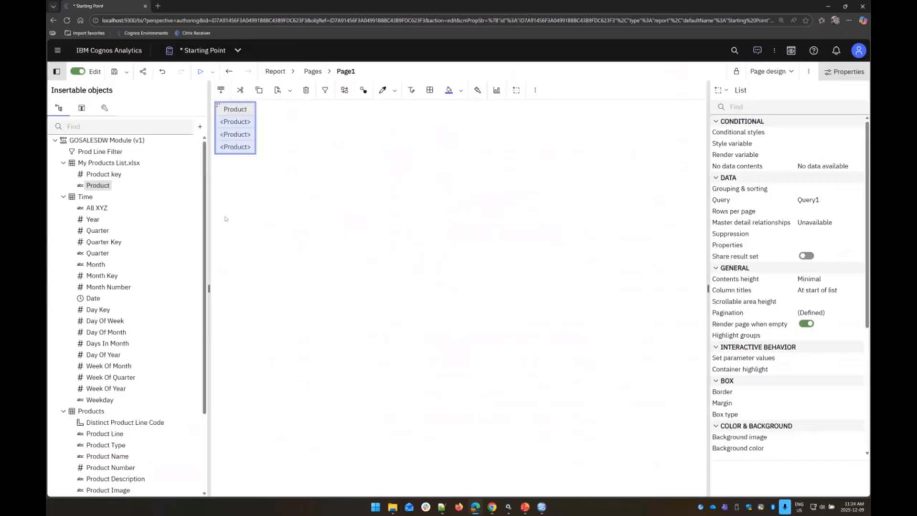
{"action": "left_click", "coordinate": [63, 196]}
{"action": "left_click", "coordinate": [63, 208]}
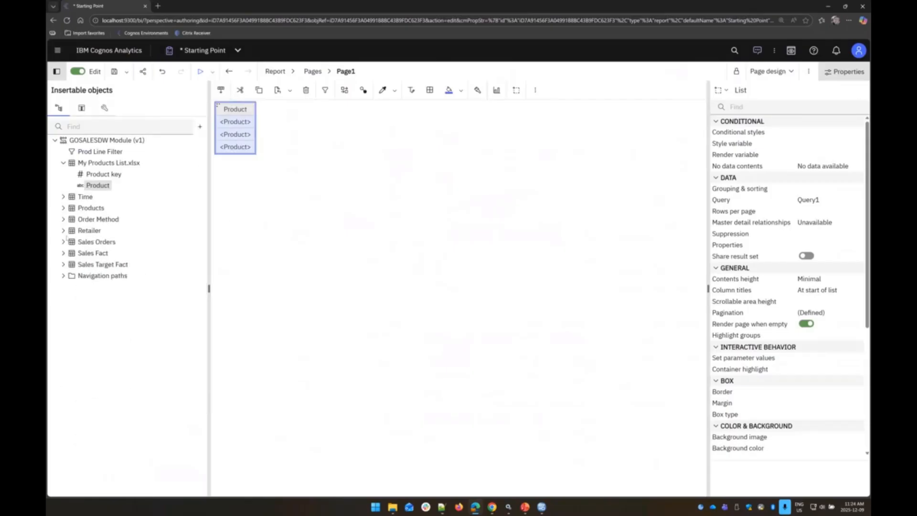
{"action": "left_click", "coordinate": [63, 253]}
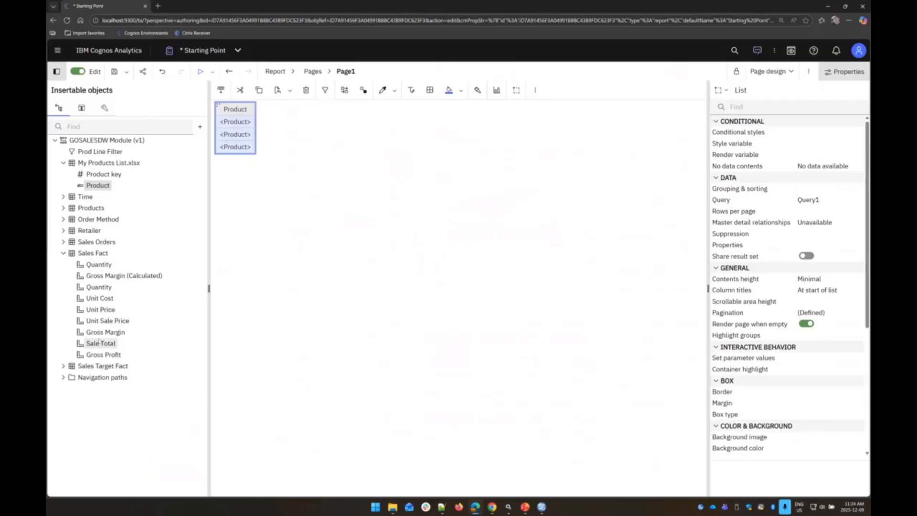
{"action": "left_click_drag", "start_coordinate": [98, 343], "coordinate": [254, 138]}
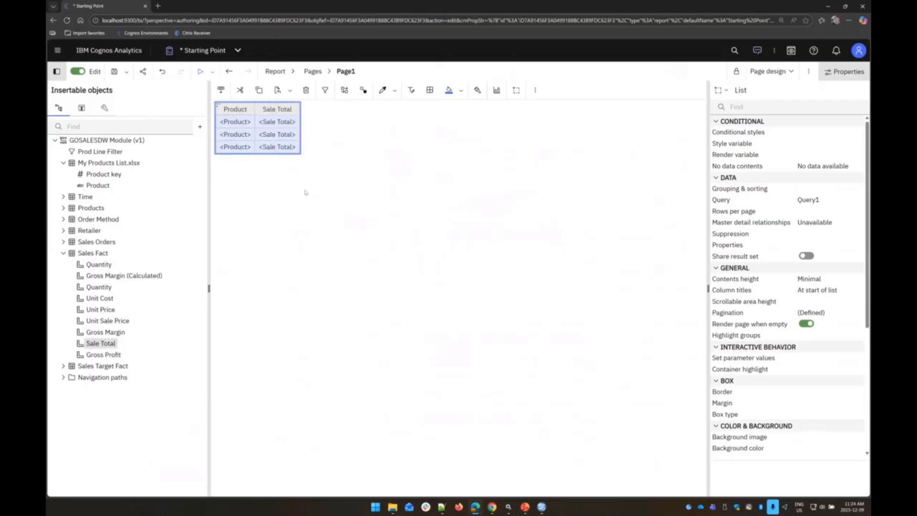
Step: Show the report's generated SQL and examine the first native query, which reads the uploaded products file
{"action": "left_click", "coordinate": [809, 71]}
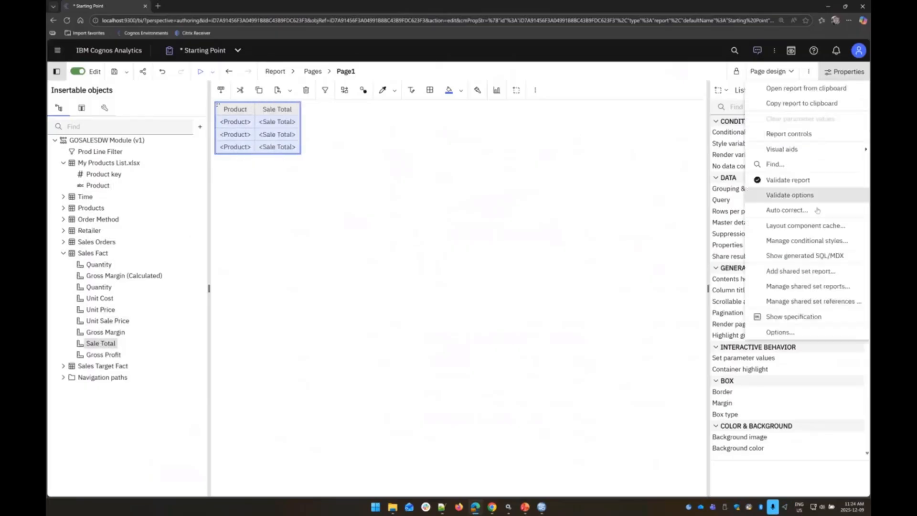
{"action": "left_click", "coordinate": [833, 257]}
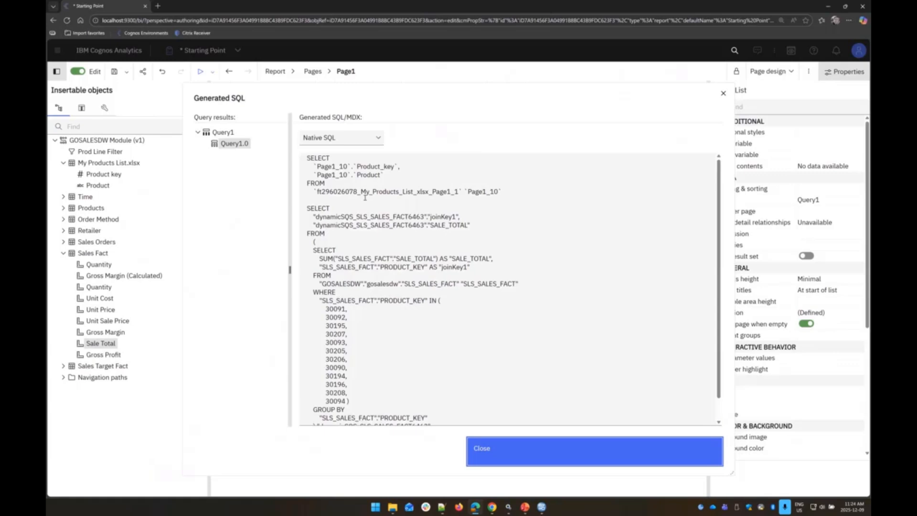
{"action": "left_click_drag", "start_coordinate": [304, 156], "coordinate": [508, 192]}
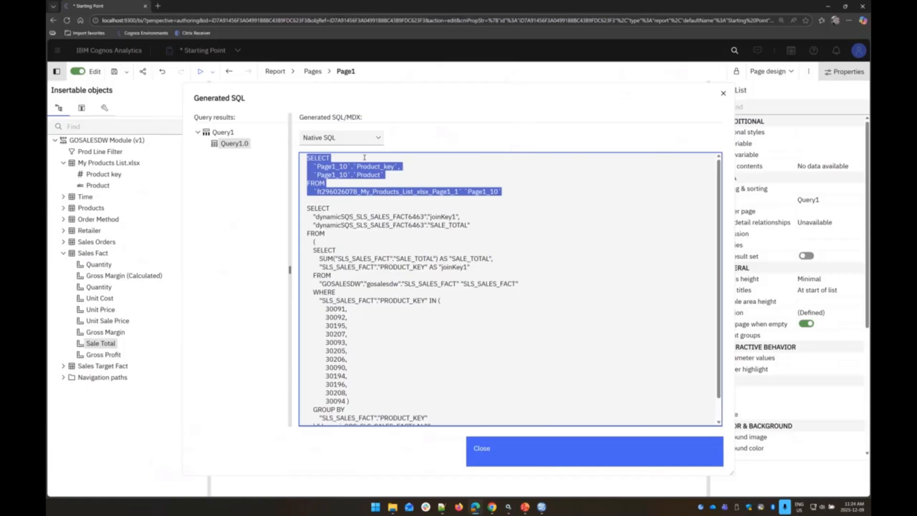
{"action": "left_click", "coordinate": [334, 171]}
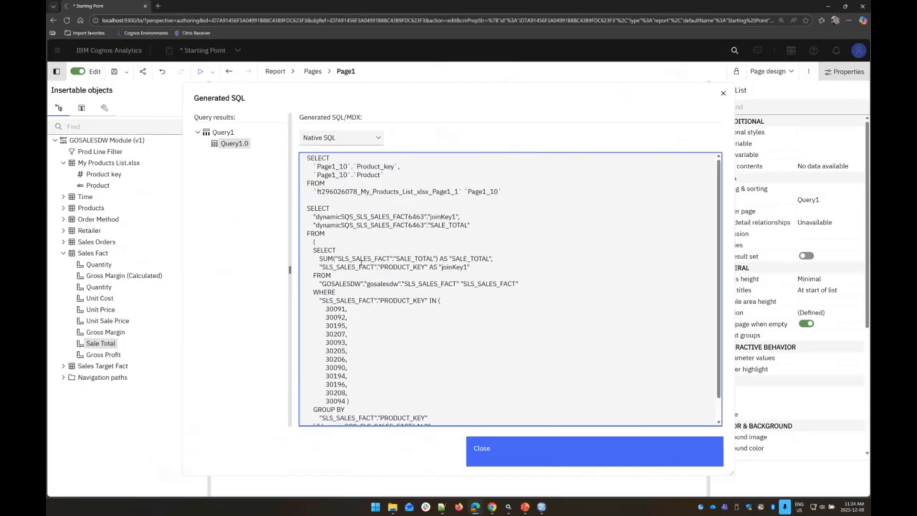
{"action": "left_click_drag", "start_coordinate": [307, 157], "coordinate": [503, 200]}
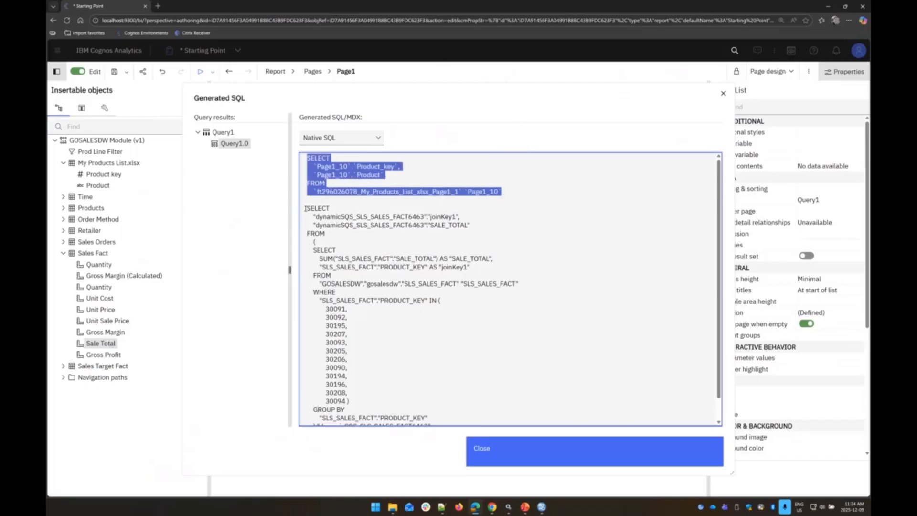
Step: Examine the second native query, on SLS_SALES_FACT, and the PRODUCT_KEY values in its IN filter
{"action": "left_click_drag", "start_coordinate": [305, 208], "coordinate": [483, 404]}
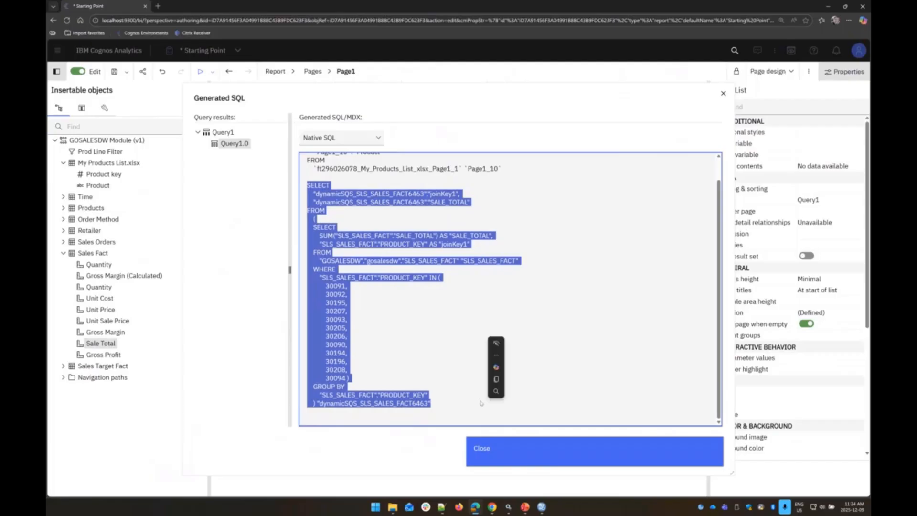
{"action": "scroll", "coordinate": [426, 306], "scroll_direction": "up", "scroll_amount": 1}
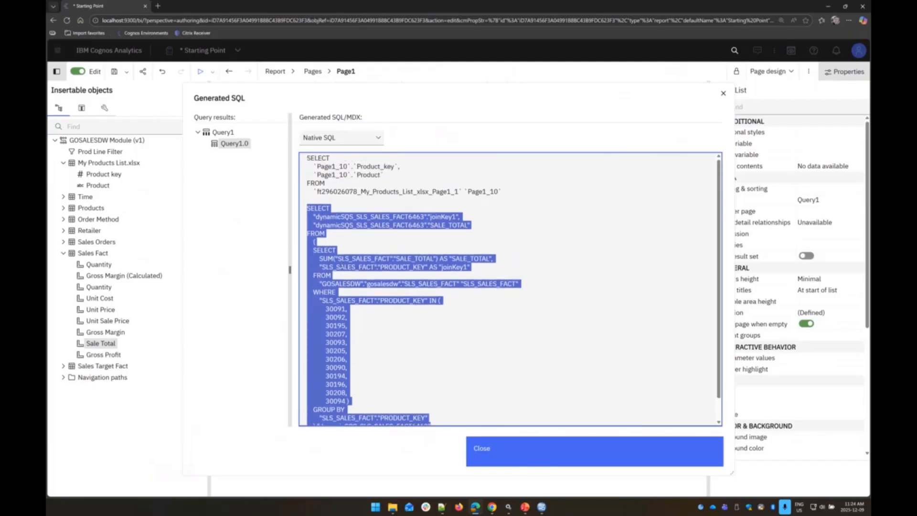
{"action": "left_click", "coordinate": [336, 322]}
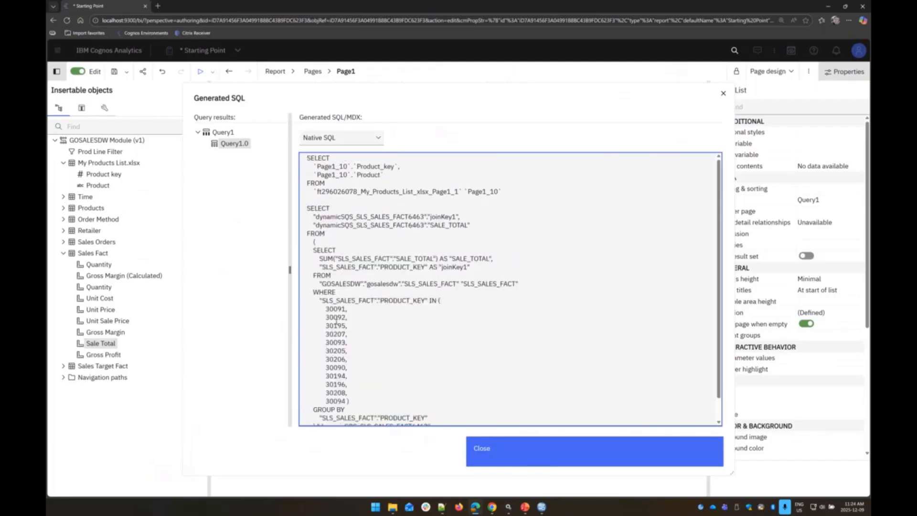
{"action": "left_click_drag", "start_coordinate": [326, 310], "coordinate": [347, 401]}
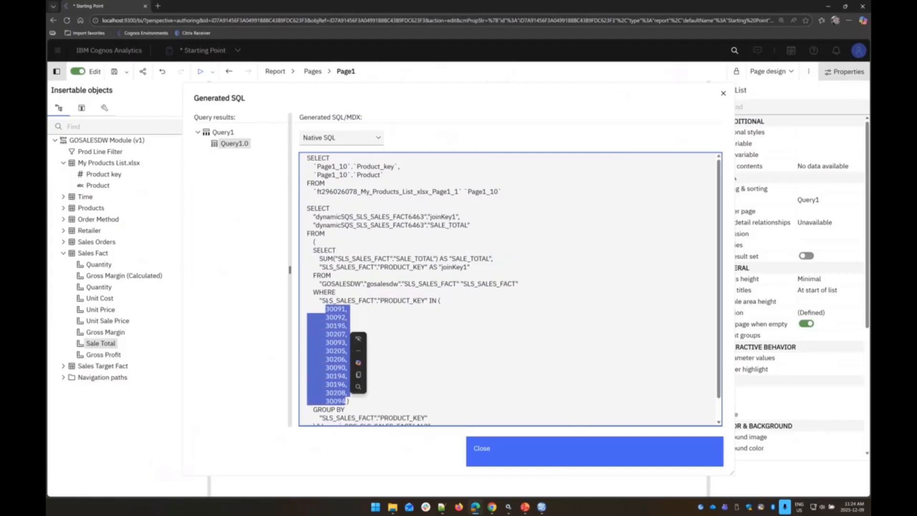
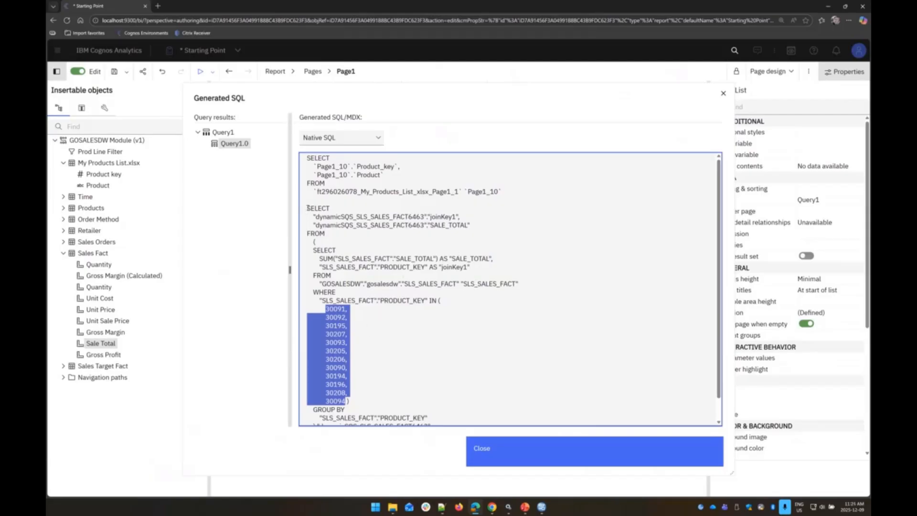
Step: Review the whole SLS_SALES_FACT query once more and switch the generated SQL view to Cognos SQL
{"action": "left_click_drag", "start_coordinate": [306, 207], "coordinate": [452, 420]}
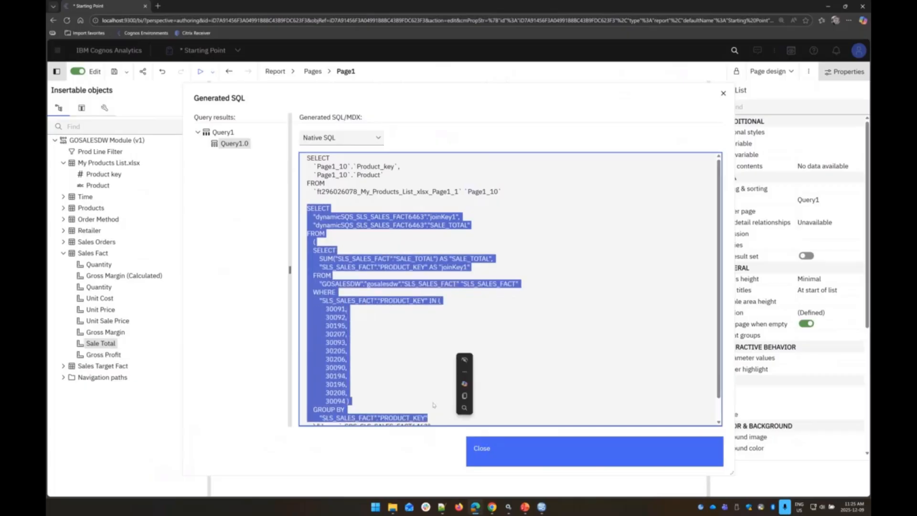
{"action": "left_click", "coordinate": [377, 139]}
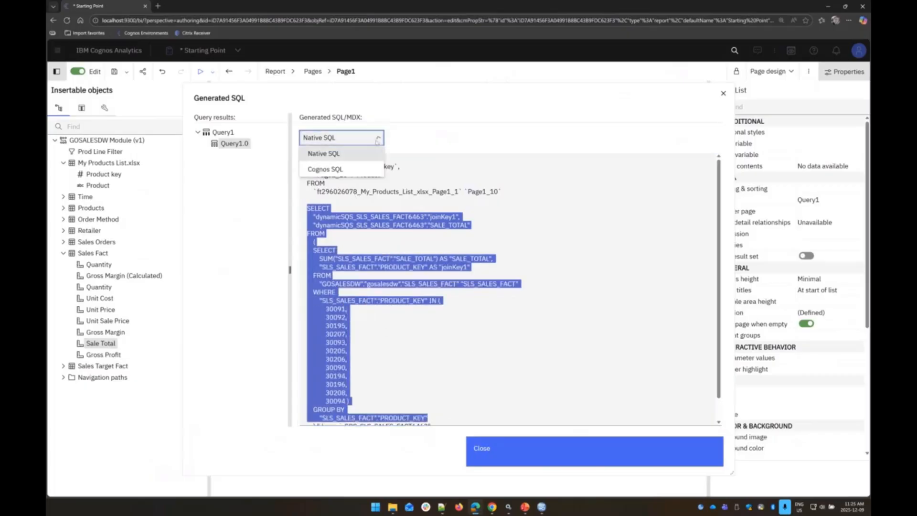
{"action": "left_click", "coordinate": [345, 170]}
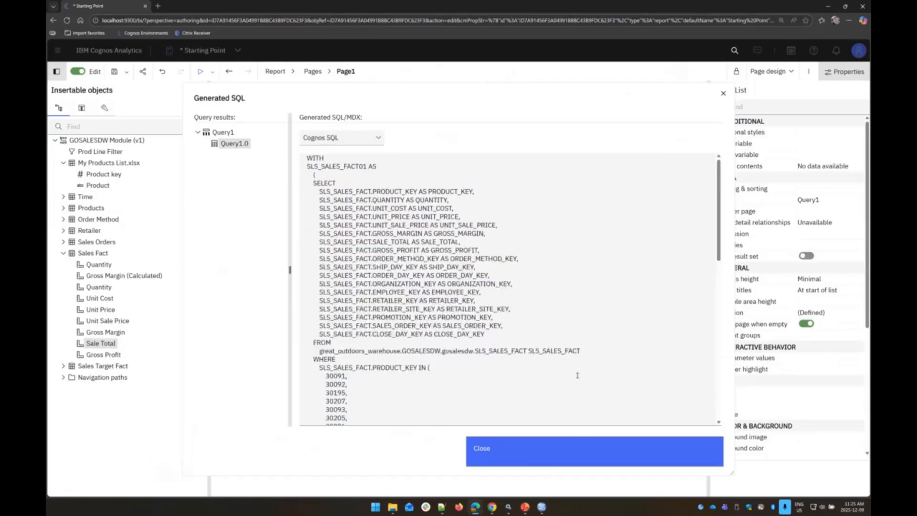
Step: Compare the report's generated Native SQL with its Cognos SQL, ending on the Cognos SQL view
{"action": "left_click", "coordinate": [378, 138]}
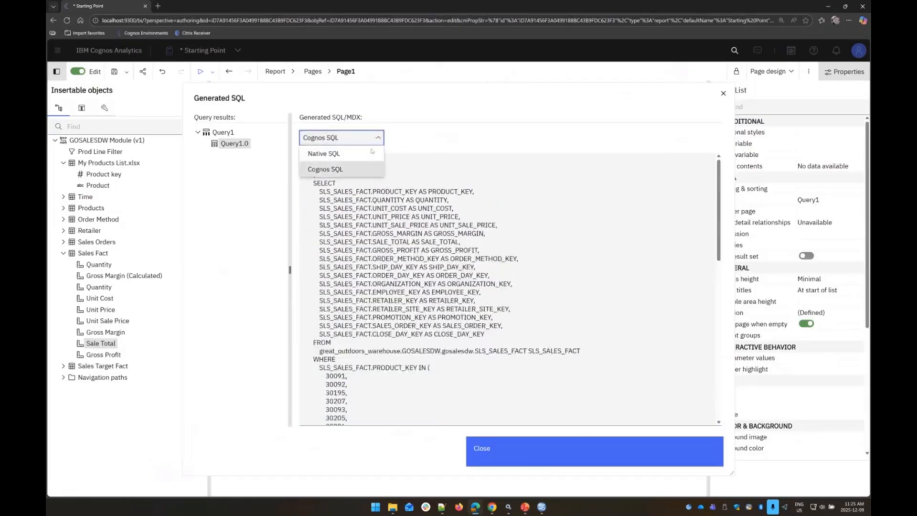
{"action": "left_click", "coordinate": [341, 152]}
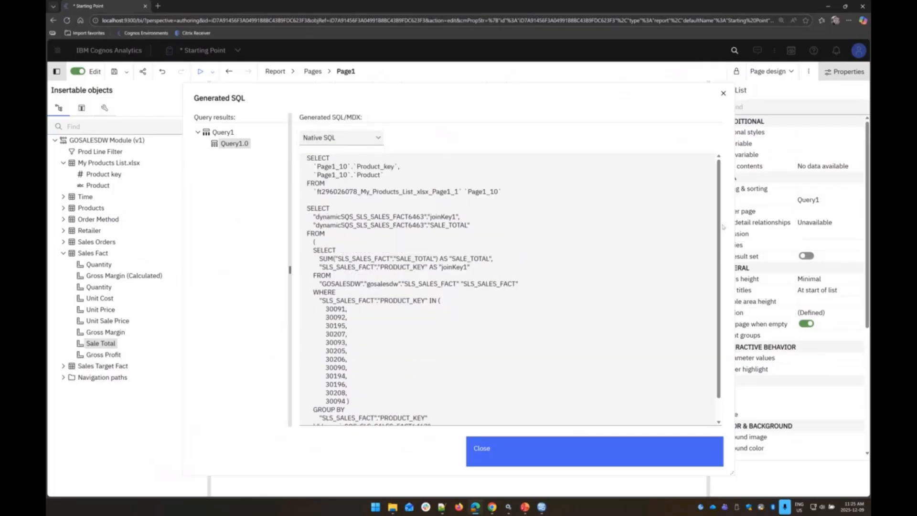
{"action": "left_click", "coordinate": [366, 140]}
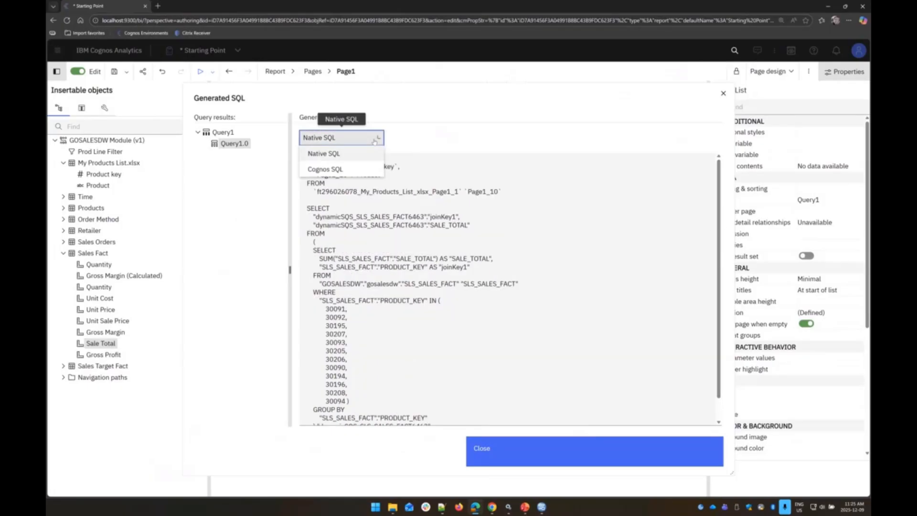
{"action": "left_click", "coordinate": [343, 168]}
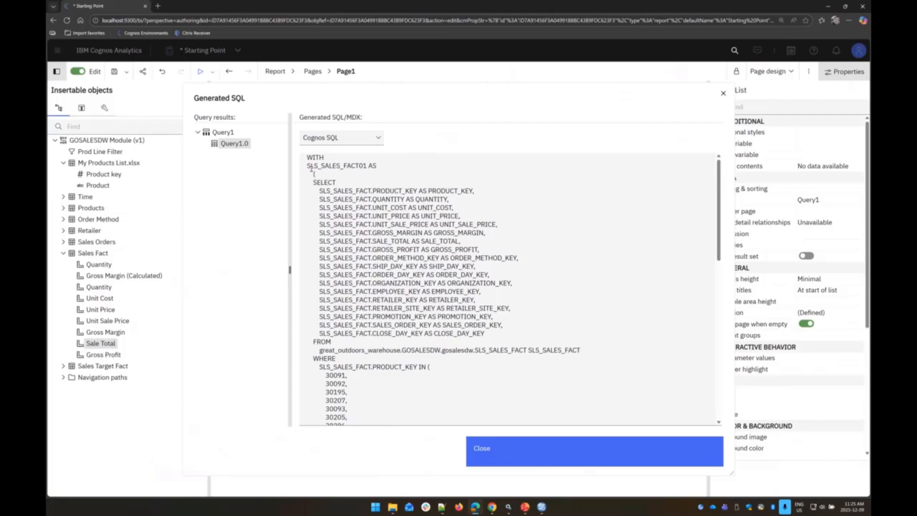
Step: Examine the SLS_SALES_FACT01 subquery in the Cognos SQL, including its column list and PRODUCT_KEY IN filter
{"action": "scroll", "coordinate": [312, 172], "scroll_direction": "down", "scroll_amount": 2}
{"action": "scroll", "coordinate": [325, 183], "scroll_direction": "up", "scroll_amount": 2}
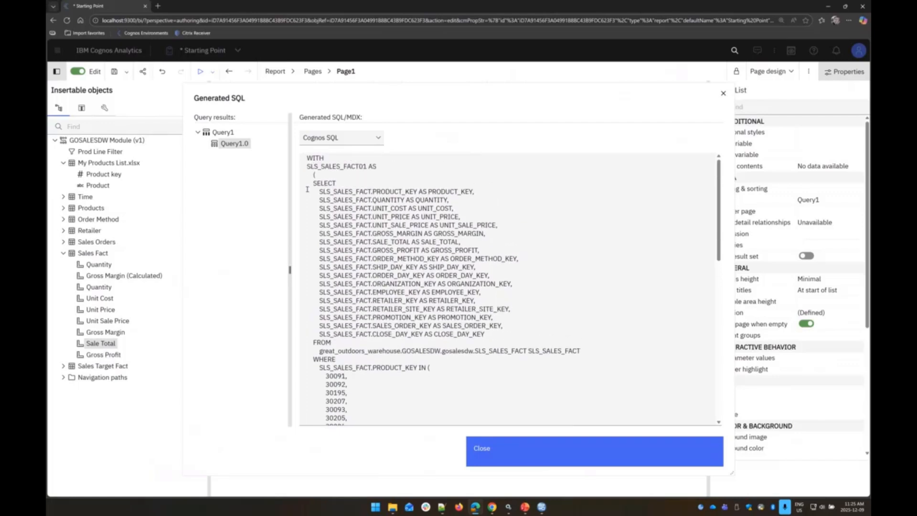
{"action": "left_click_drag", "start_coordinate": [310, 183], "coordinate": [425, 352]}
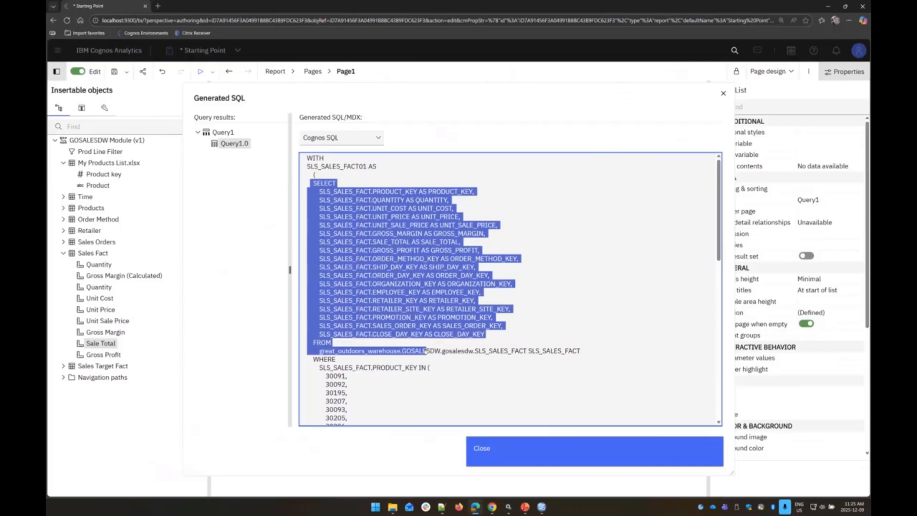
{"action": "scroll", "coordinate": [422, 349], "scroll_direction": "down", "scroll_amount": 5}
{"action": "left_click_drag", "start_coordinate": [315, 256], "coordinate": [375, 354]}
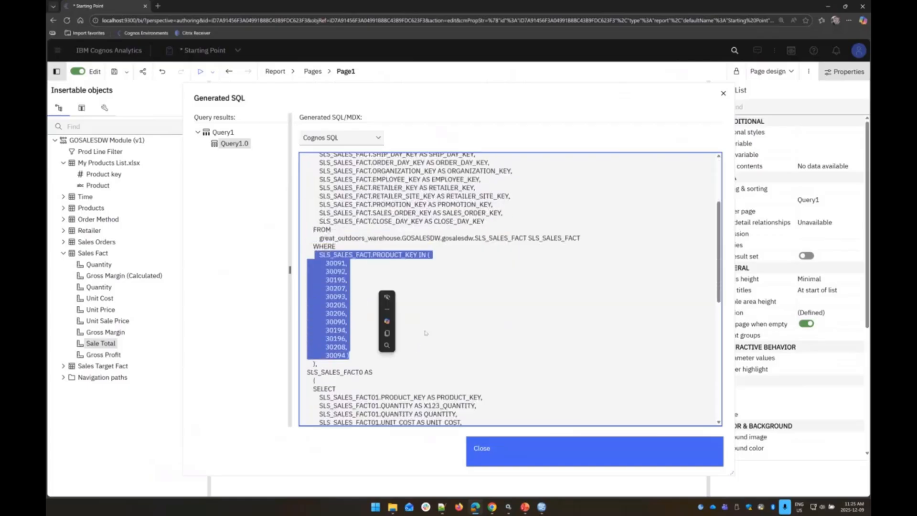
Step: Examine the final SELECT's Product column, Sale_Total sum and inner join on Product_key, and close the generated SQL
{"action": "scroll", "coordinate": [440, 311], "scroll_direction": "down", "scroll_amount": 6}
{"action": "scroll", "coordinate": [440, 312], "scroll_direction": "down", "scroll_amount": 6}
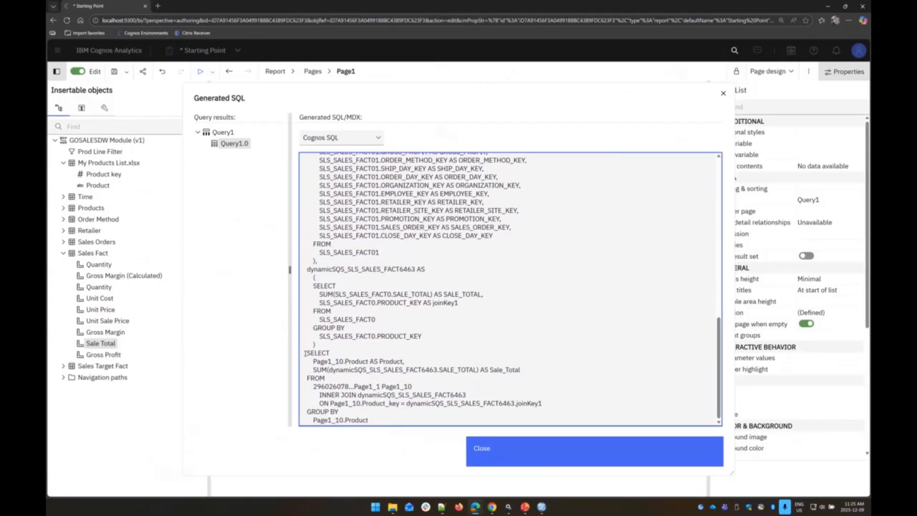
{"action": "left_click_drag", "start_coordinate": [313, 362], "coordinate": [414, 363]}
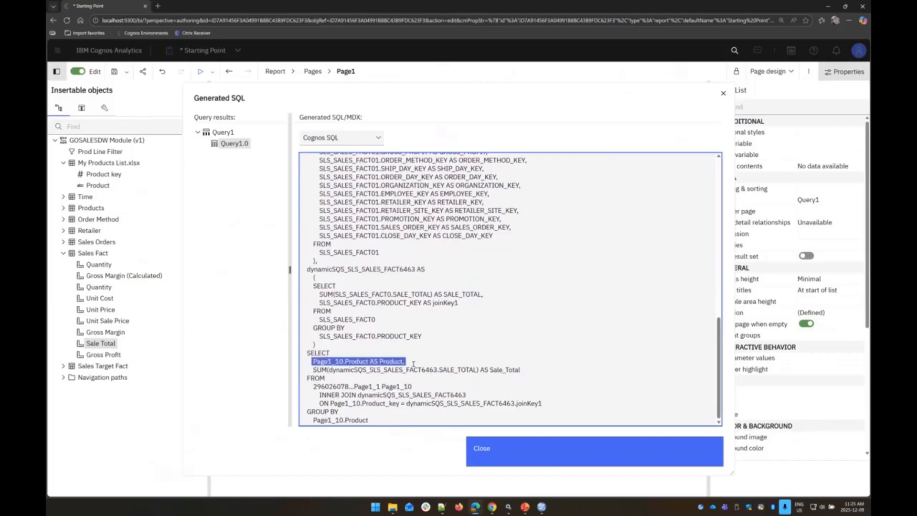
{"action": "left_click_drag", "start_coordinate": [311, 370], "coordinate": [525, 371]}
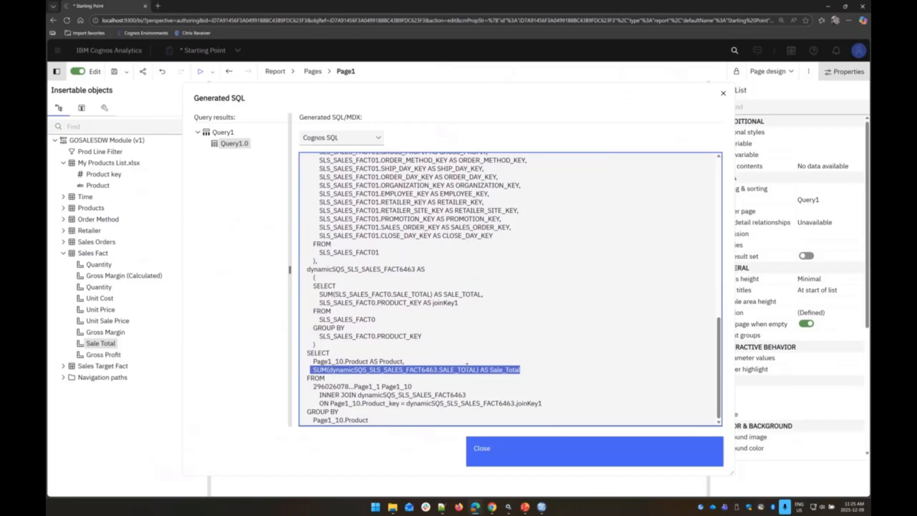
{"action": "left_click_drag", "start_coordinate": [318, 395], "coordinate": [549, 406]}
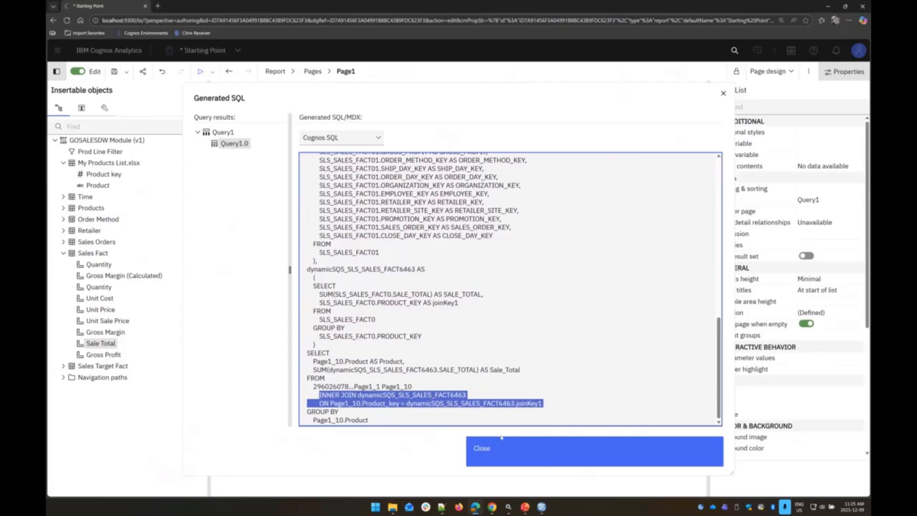
{"action": "left_click", "coordinate": [488, 449]}
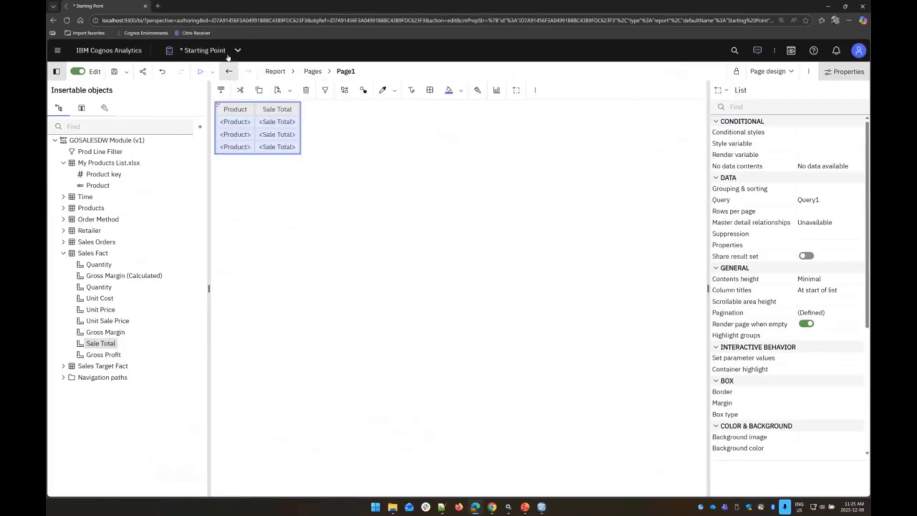
Step: In the GOSALESDW Module, set the optimization of the relationship between My Products List.xlsx and Sales Fact to No filtering
{"action": "left_click", "coordinate": [238, 54]}
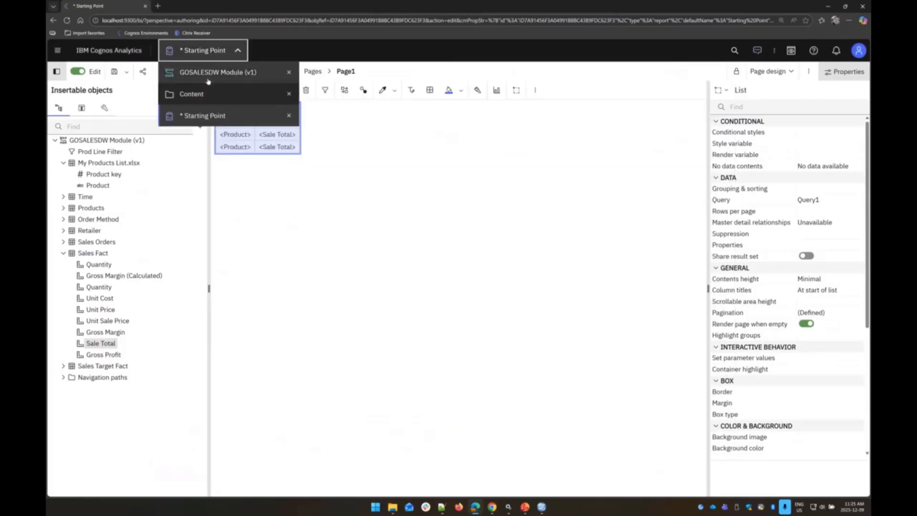
{"action": "left_click", "coordinate": [208, 81]}
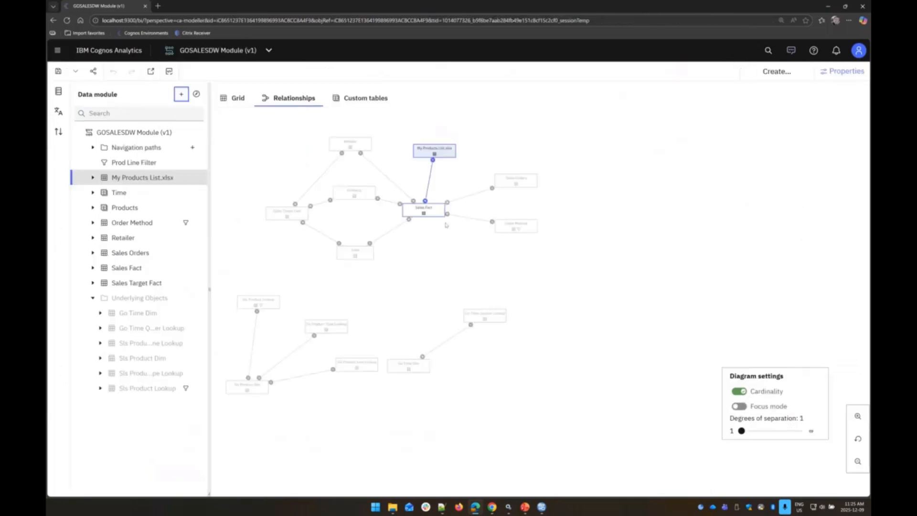
{"action": "double_click", "coordinate": [431, 181]}
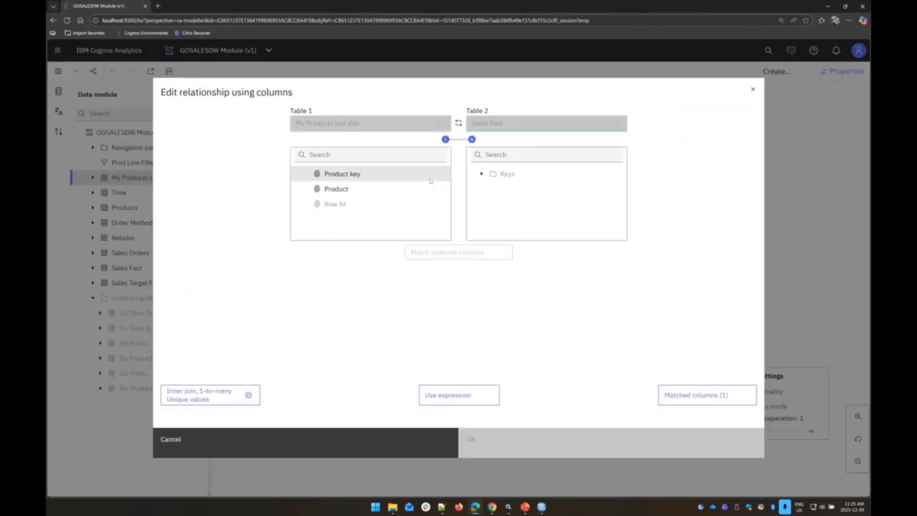
{"action": "left_click", "coordinate": [192, 399]}
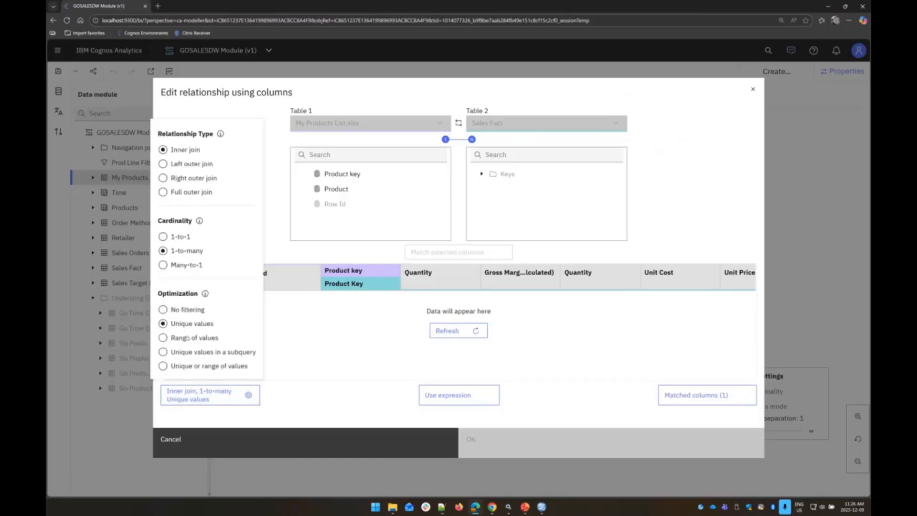
{"action": "left_click", "coordinate": [163, 311]}
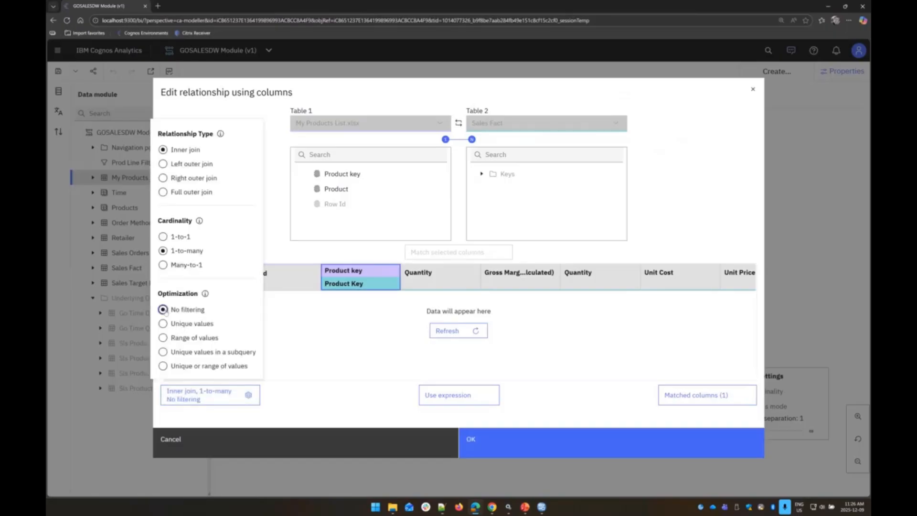
{"action": "left_click", "coordinate": [477, 449]}
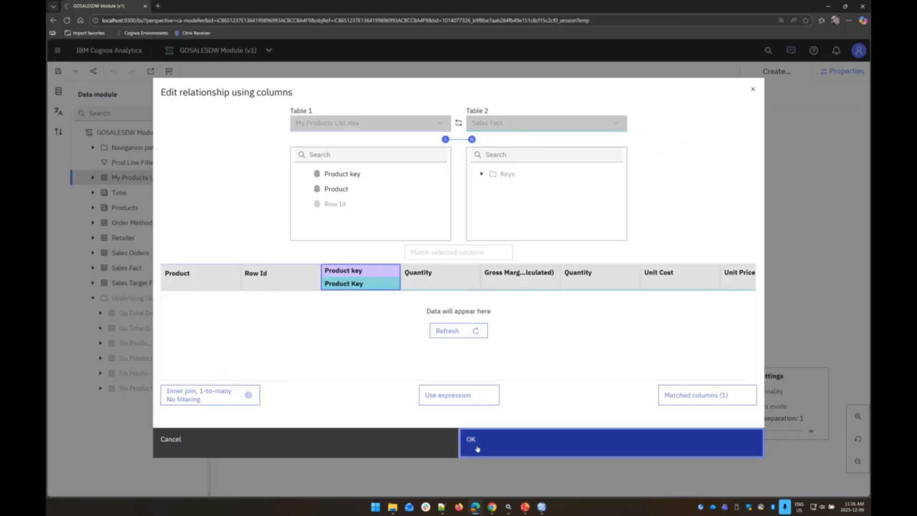
Step: Save the GOSALESDW Module, return to the Starting Point report and save it
{"action": "left_click", "coordinate": [59, 73]}
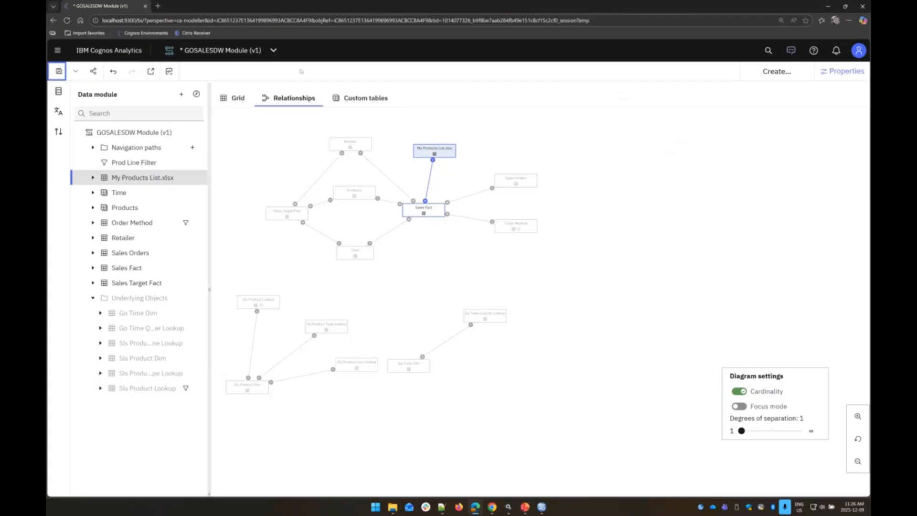
{"action": "left_click", "coordinate": [273, 52]}
{"action": "key", "text": "ctrl+s"}
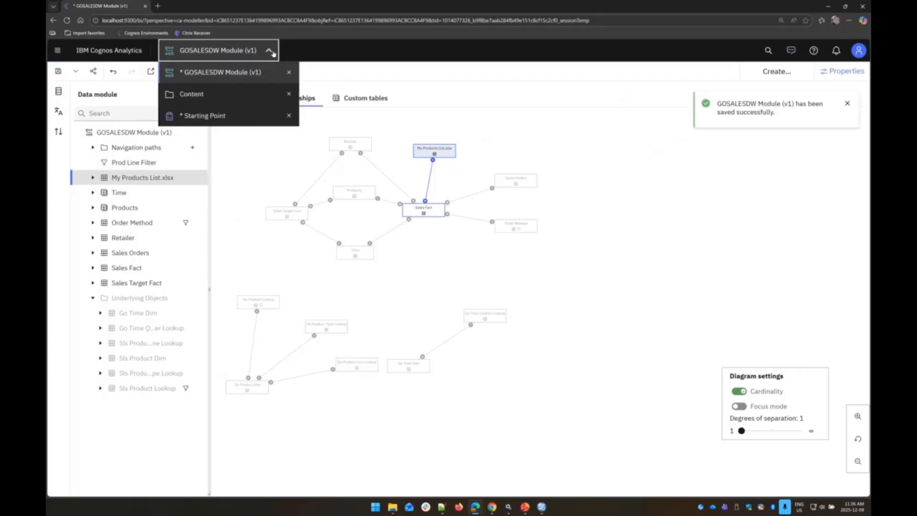
{"action": "left_click", "coordinate": [213, 118]}
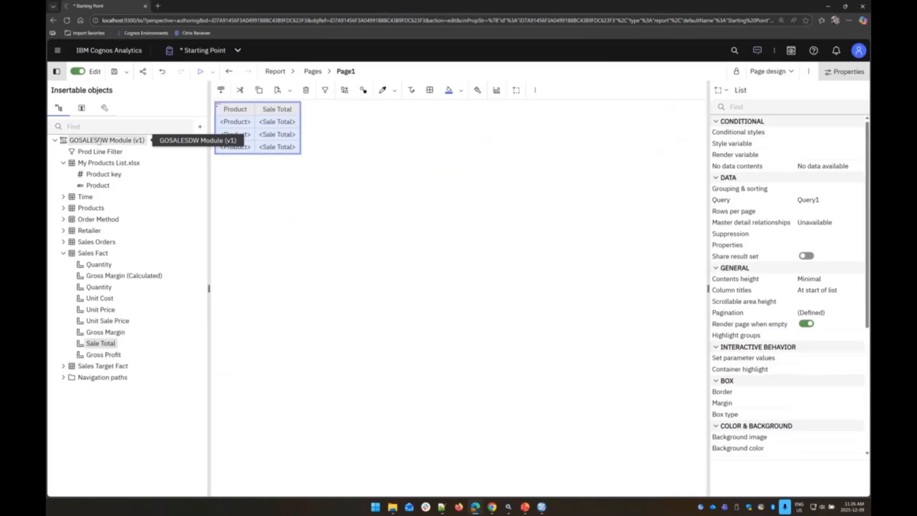
{"action": "left_click", "coordinate": [114, 71]}
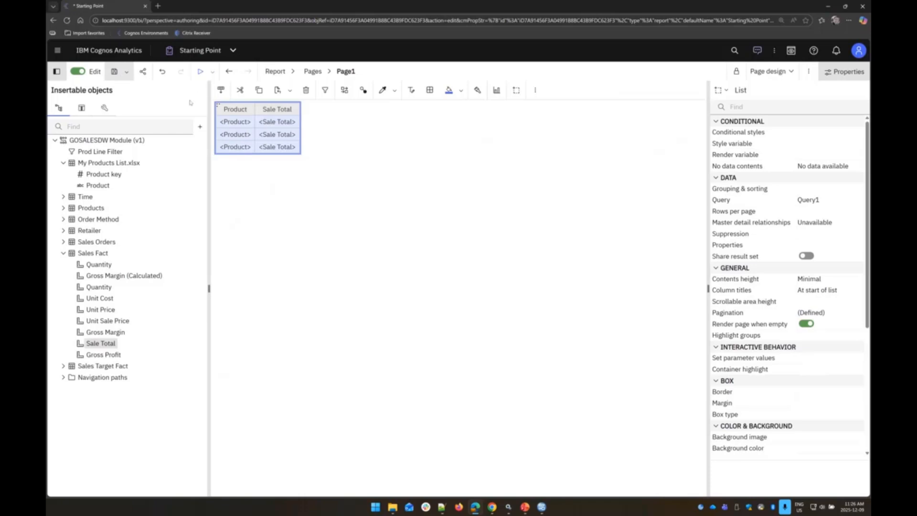
Step: Close the Starting Point report and reopen it for editing from the SQL Troubleshooting folder, accepting the package update notice
{"action": "left_click", "coordinate": [233, 50]}
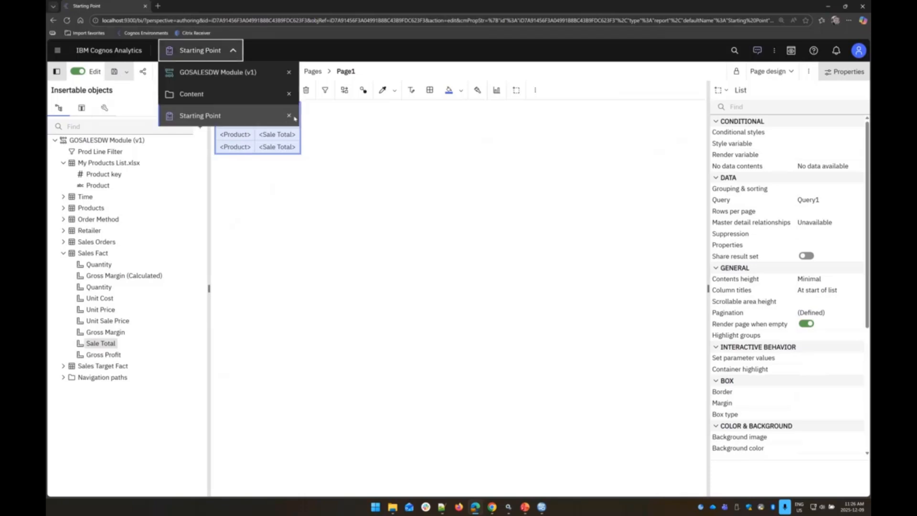
{"action": "left_click", "coordinate": [201, 72]}
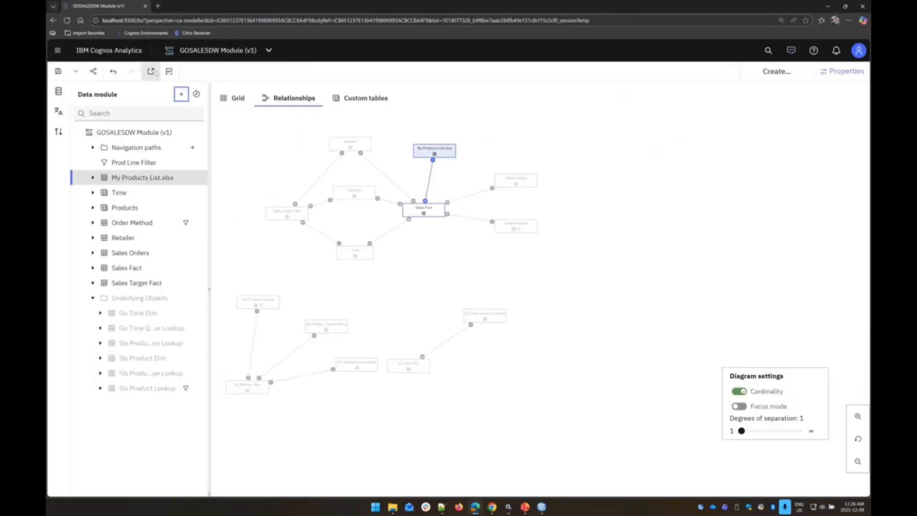
{"action": "left_click", "coordinate": [216, 50]}
{"action": "left_click", "coordinate": [196, 95]}
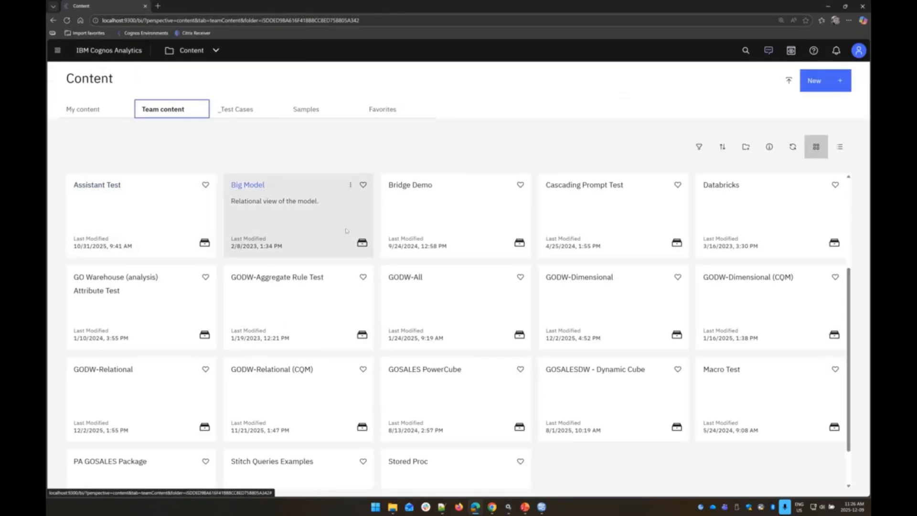
{"action": "left_click", "coordinate": [343, 200]}
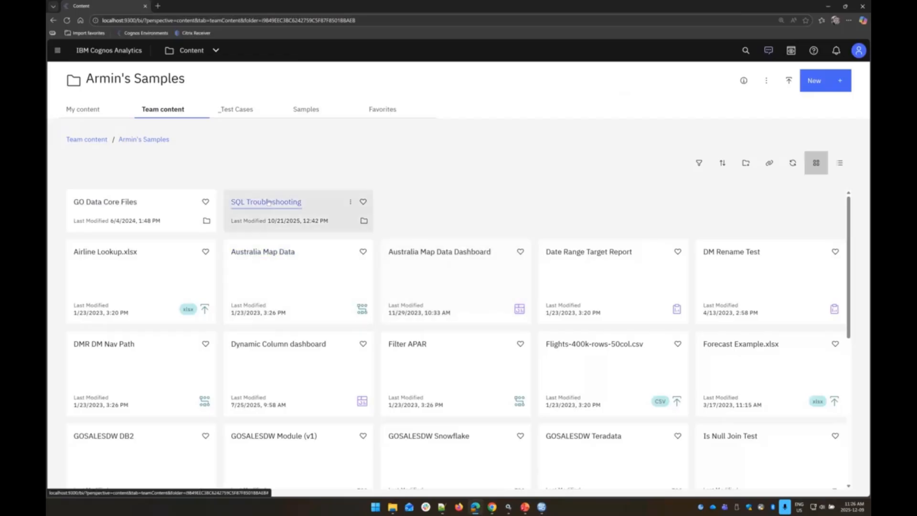
{"action": "left_click", "coordinate": [269, 205]}
{"action": "left_click", "coordinate": [352, 204]}
{"action": "left_click", "coordinate": [383, 229]}
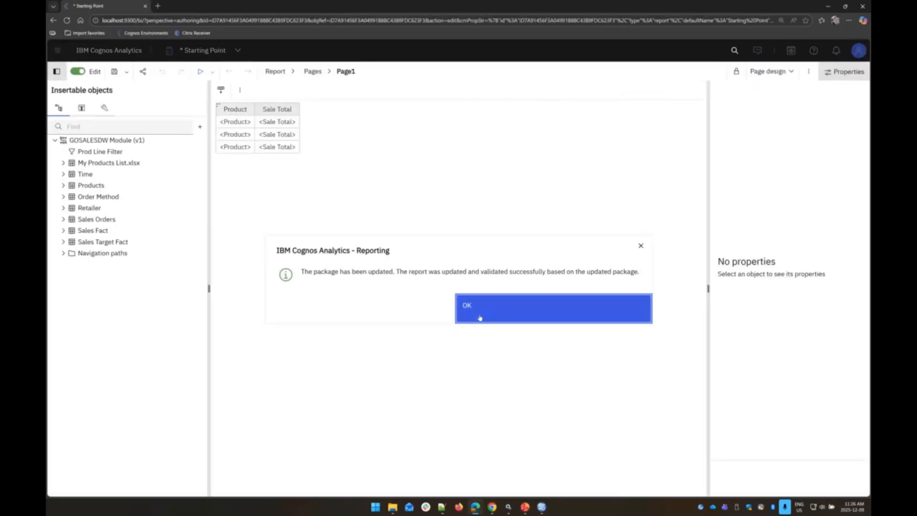
{"action": "left_click", "coordinate": [479, 316]}
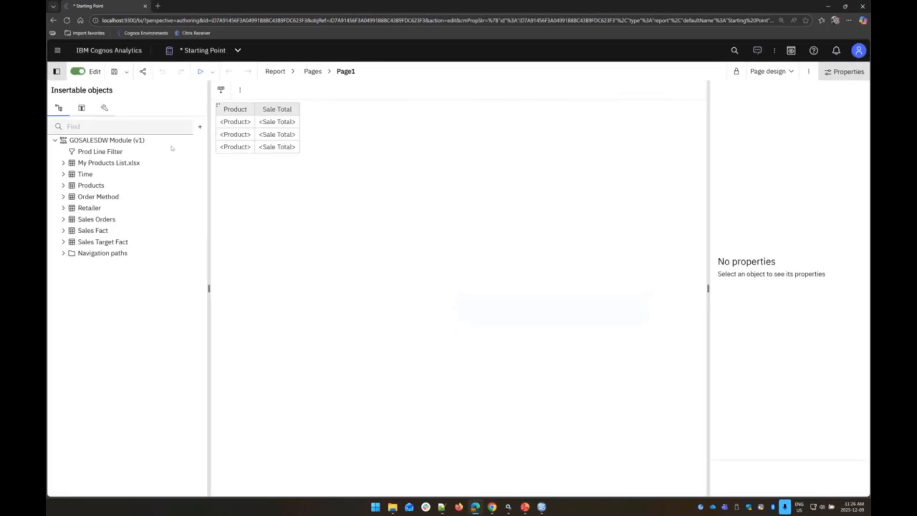
Step: Save the Starting Point report, show its generated SQL and enlarge the dialog to fit the native queries
{"action": "left_click", "coordinate": [809, 71]}
{"action": "left_click", "coordinate": [805, 253]}
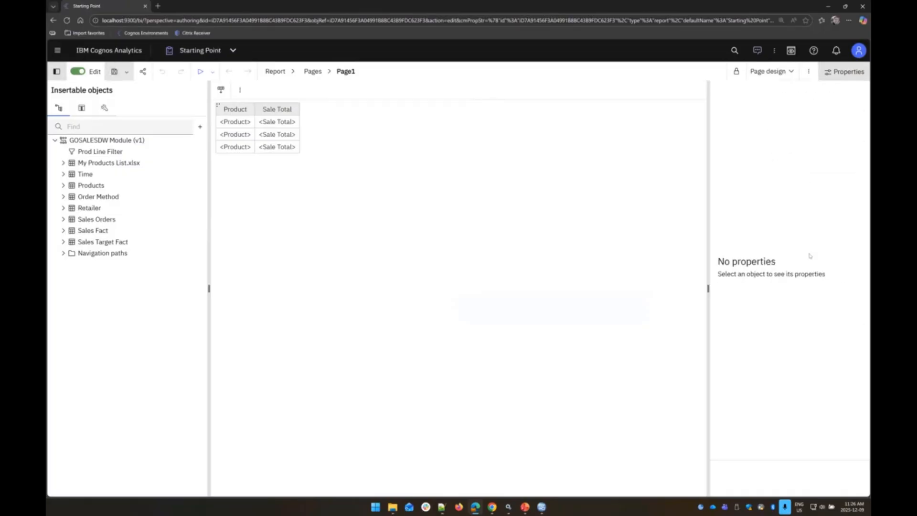
{"action": "left_click_drag", "start_coordinate": [494, 172], "coordinate": [432, 108]}
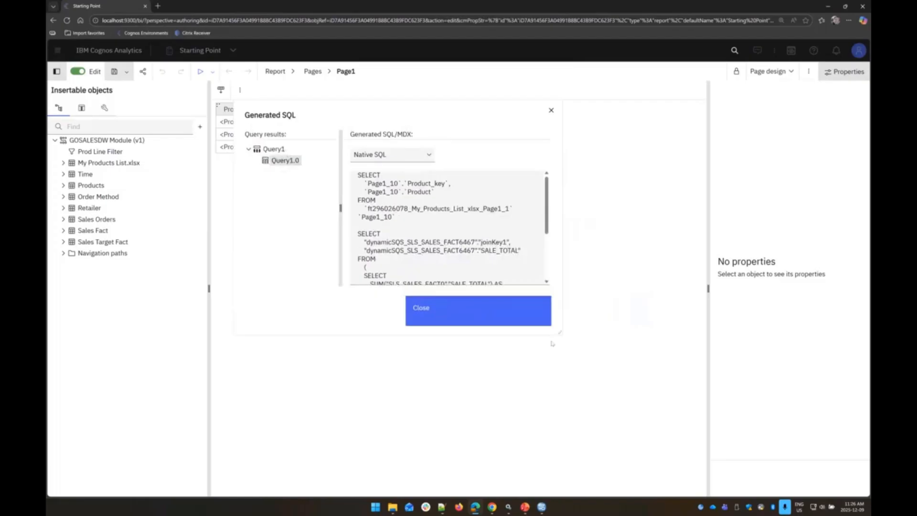
{"action": "left_click_drag", "start_coordinate": [560, 333], "coordinate": [820, 474]}
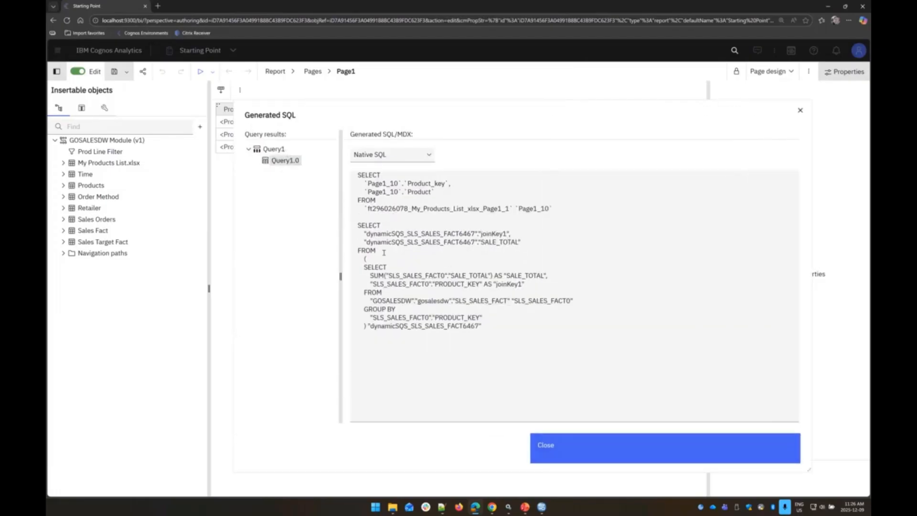
Step: Examine the unfiltered SLS_SALES_FACT native query and the separate query on the uploaded products file
{"action": "left_click_drag", "start_coordinate": [358, 224], "coordinate": [504, 333]}
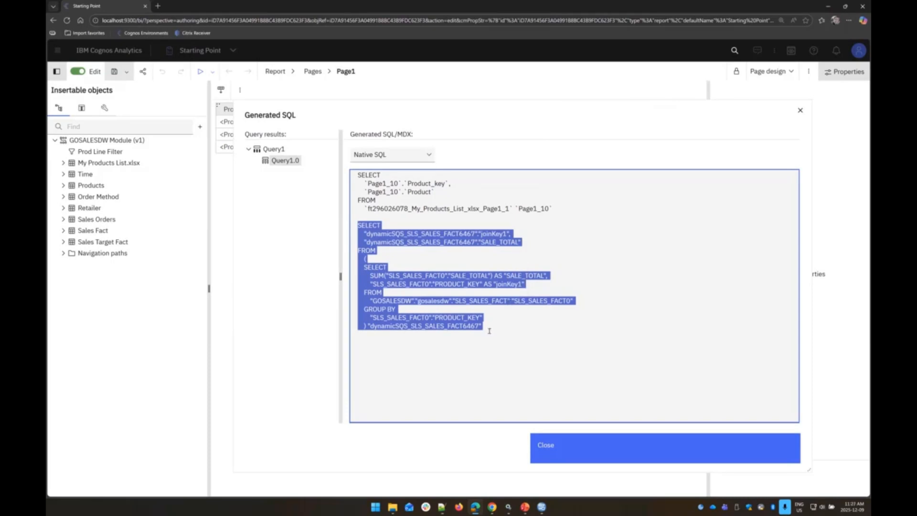
{"action": "left_click", "coordinate": [490, 331]}
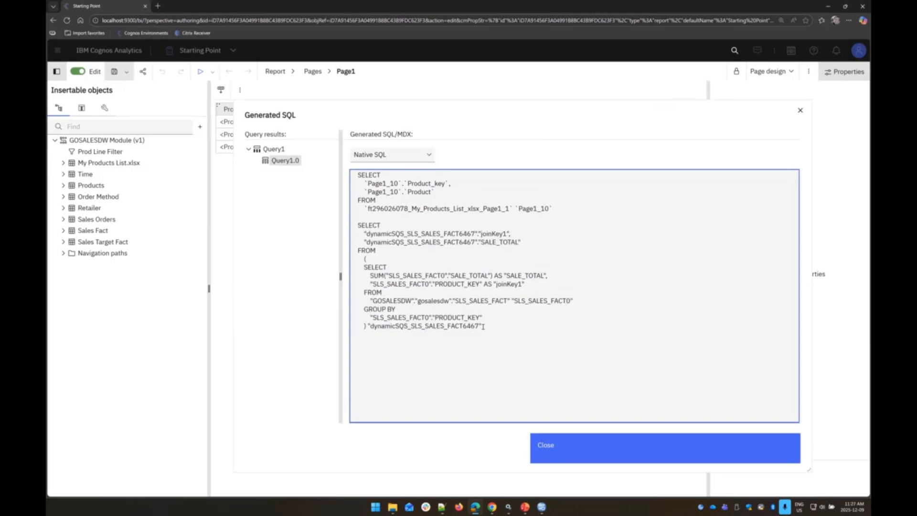
{"action": "left_click_drag", "start_coordinate": [485, 330], "coordinate": [348, 227]}
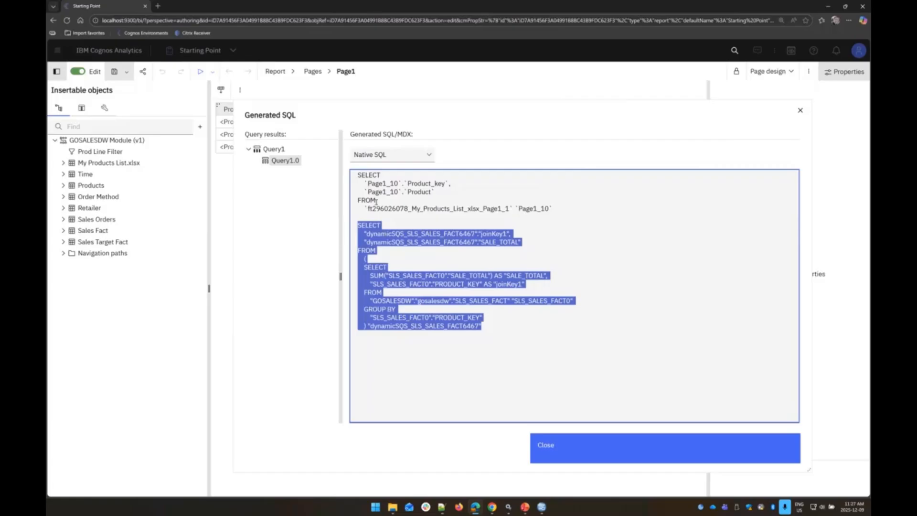
{"action": "left_click_drag", "start_coordinate": [359, 174], "coordinate": [554, 213]}
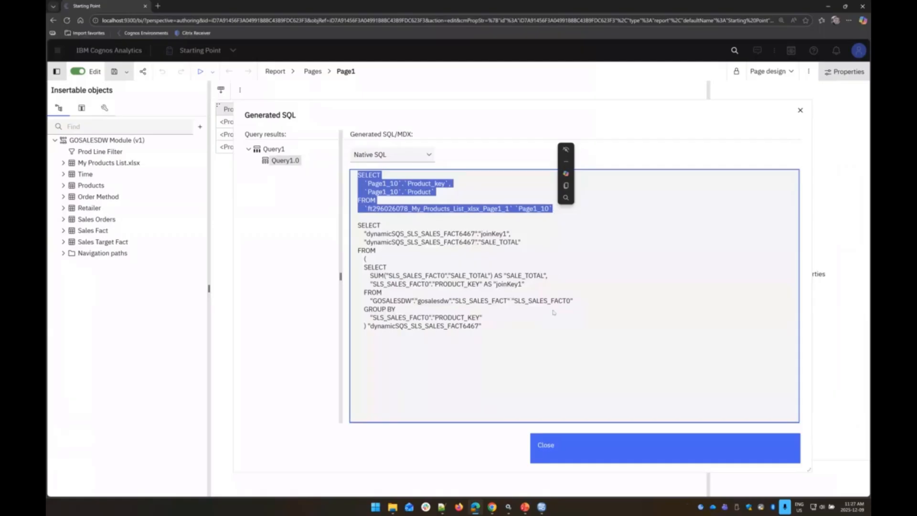
Step: Close the generated SQL and replace the list's Product column with Year from the Time table, placed before Sale Total
{"action": "left_click", "coordinate": [561, 450]}
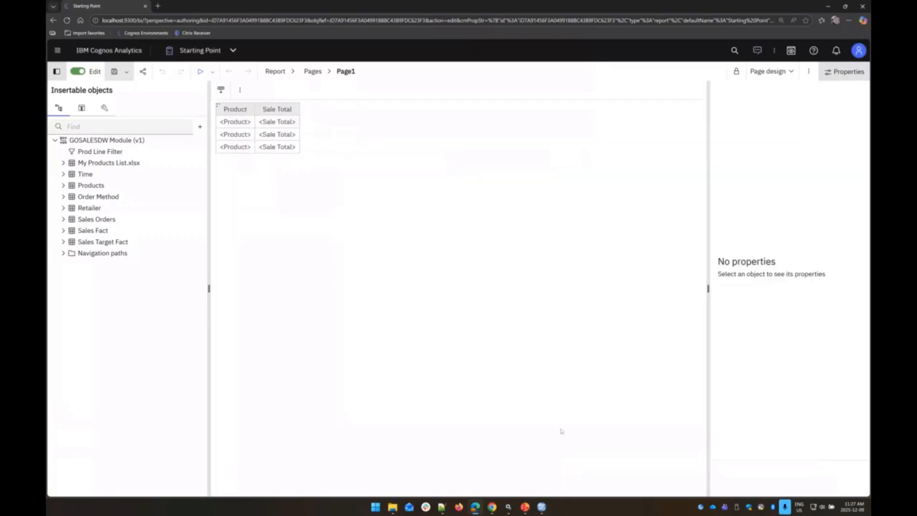
{"action": "left_click", "coordinate": [232, 110]}
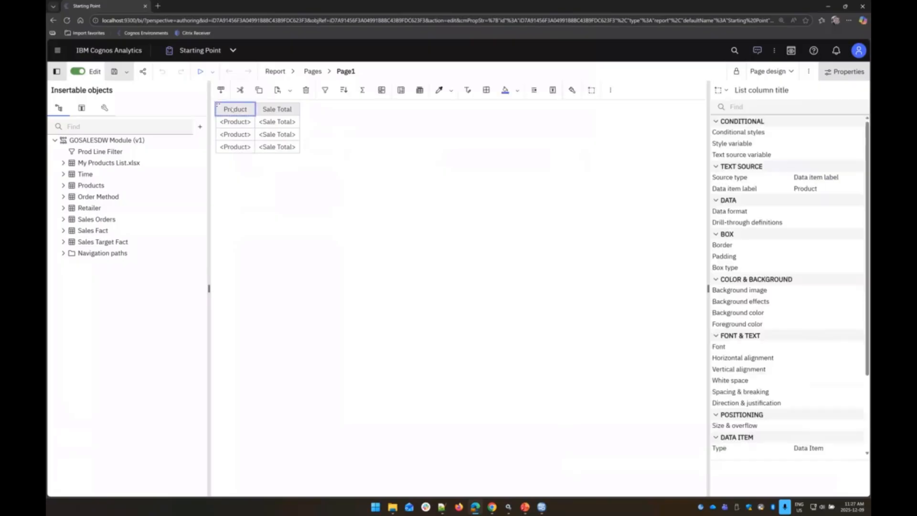
{"action": "key", "text": "Delete"}
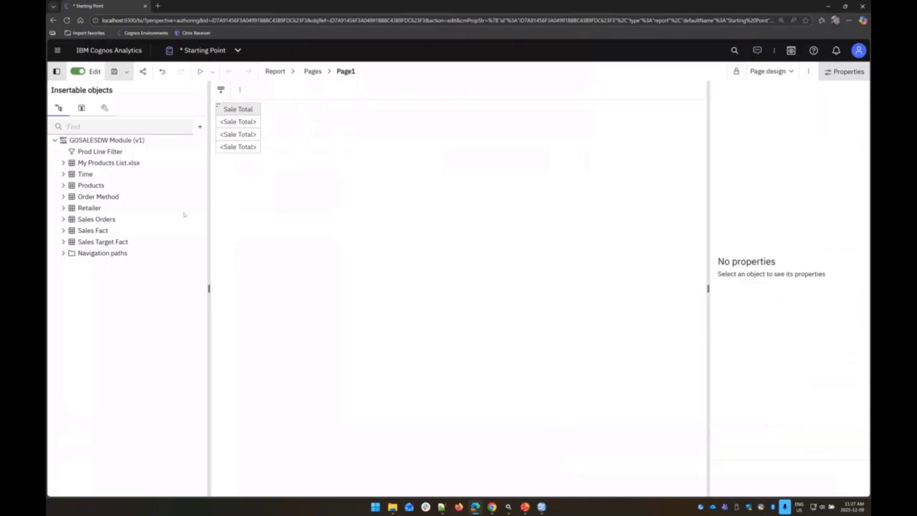
{"action": "left_click", "coordinate": [64, 175]}
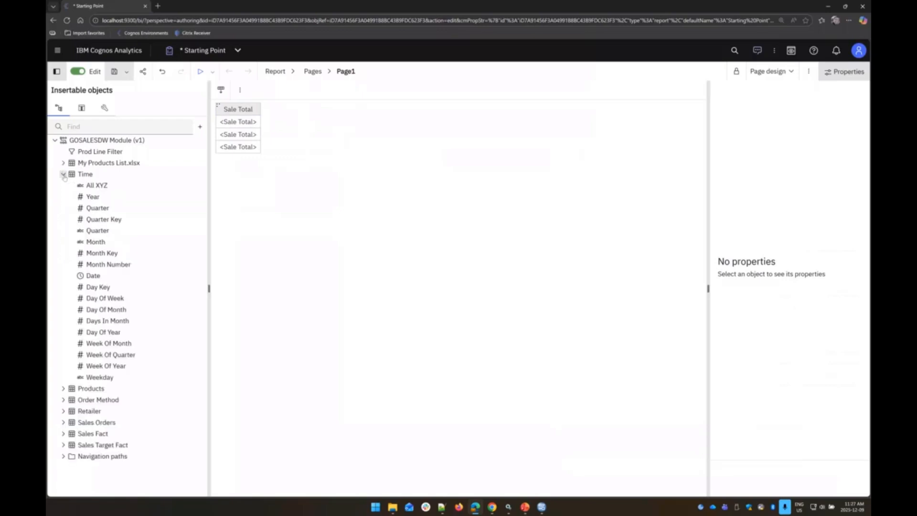
{"action": "left_click_drag", "start_coordinate": [93, 196], "coordinate": [232, 135]}
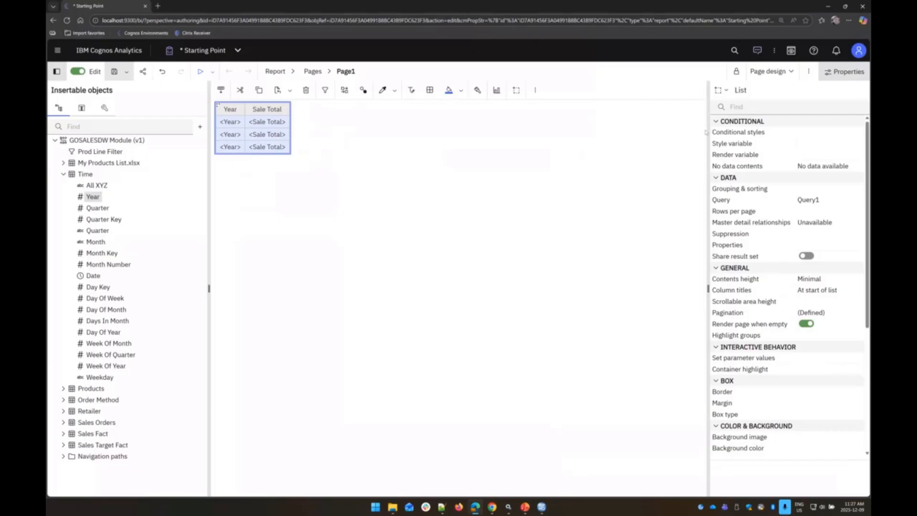
Step: Show the generated SQL for the list of Year and Sale Total
{"action": "left_click", "coordinate": [808, 72]}
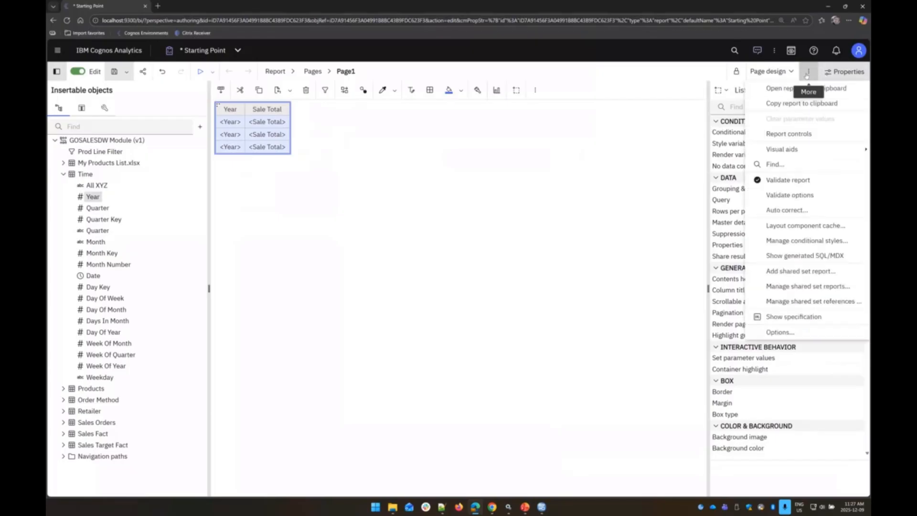
Step: Show the report's generated native SQL, examine the "Go_Time_Dim_View_1" WITH clause, and close the SQL view
{"action": "left_click", "coordinate": [805, 255]}
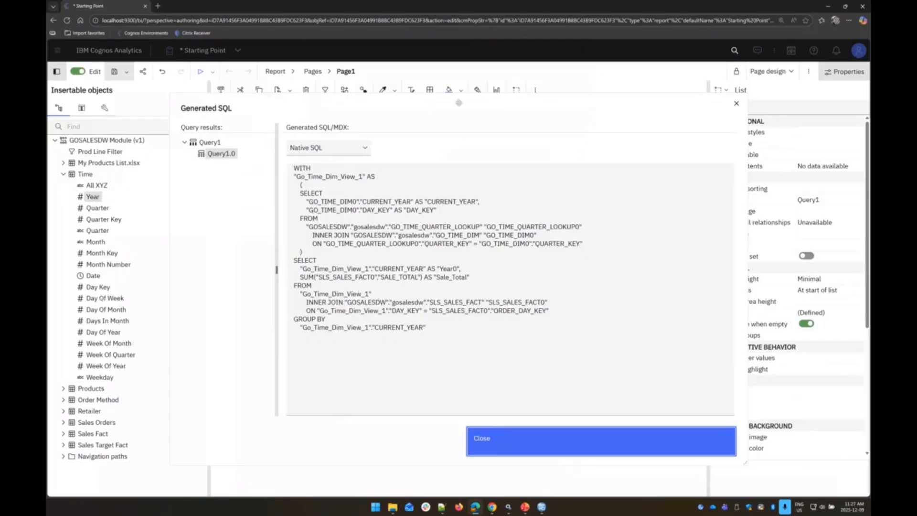
{"action": "left_click_drag", "start_coordinate": [299, 148], "coordinate": [438, 311]}
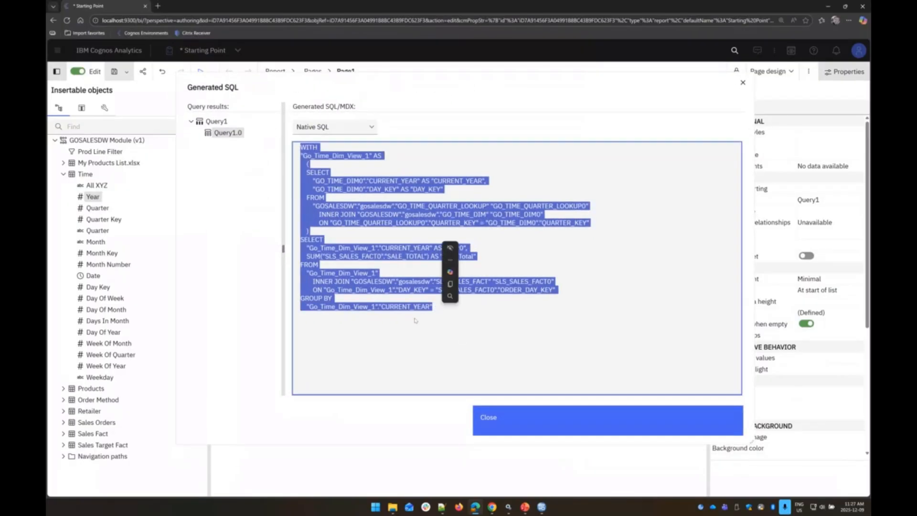
{"action": "left_click", "coordinate": [365, 336]}
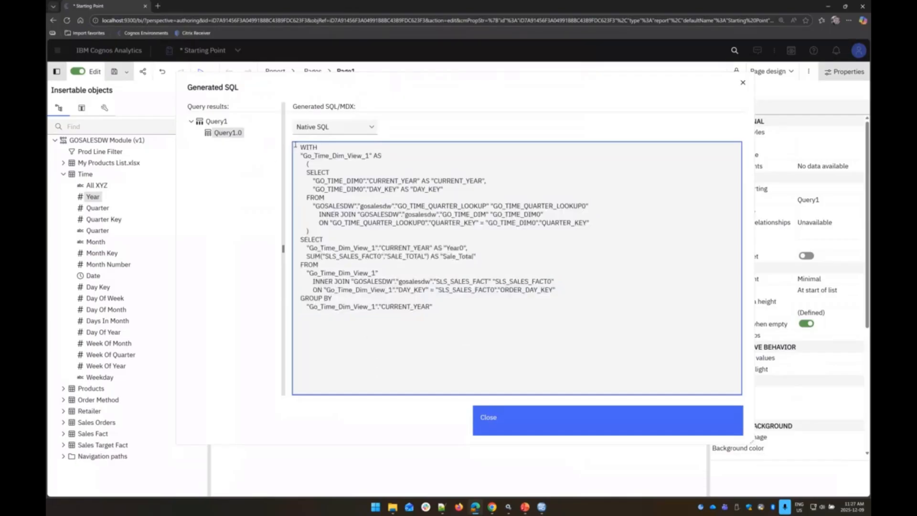
{"action": "left_click_drag", "start_coordinate": [299, 147], "coordinate": [436, 309]}
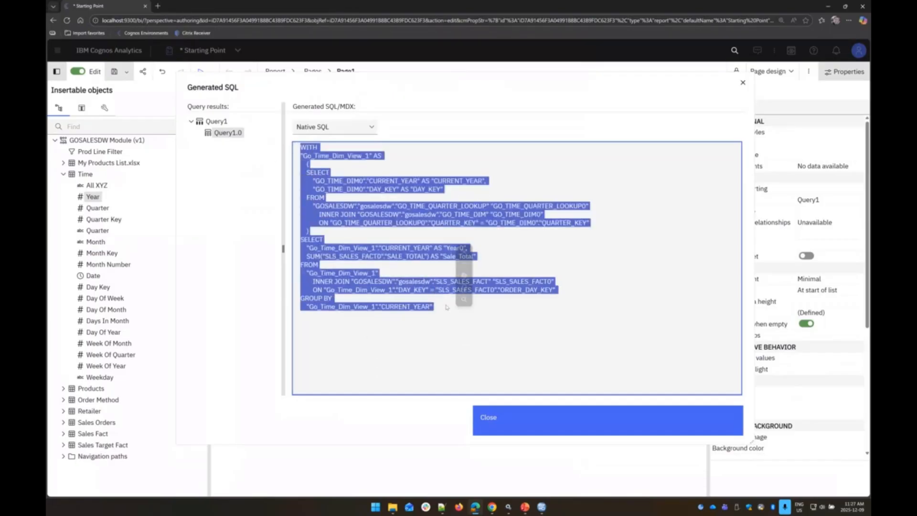
{"action": "left_click", "coordinate": [302, 151]}
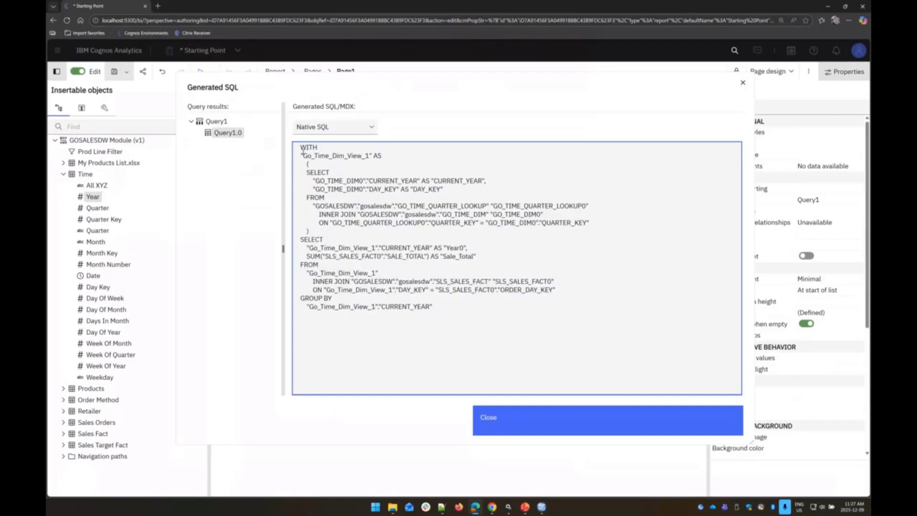
{"action": "left_click_drag", "start_coordinate": [300, 156], "coordinate": [376, 156]}
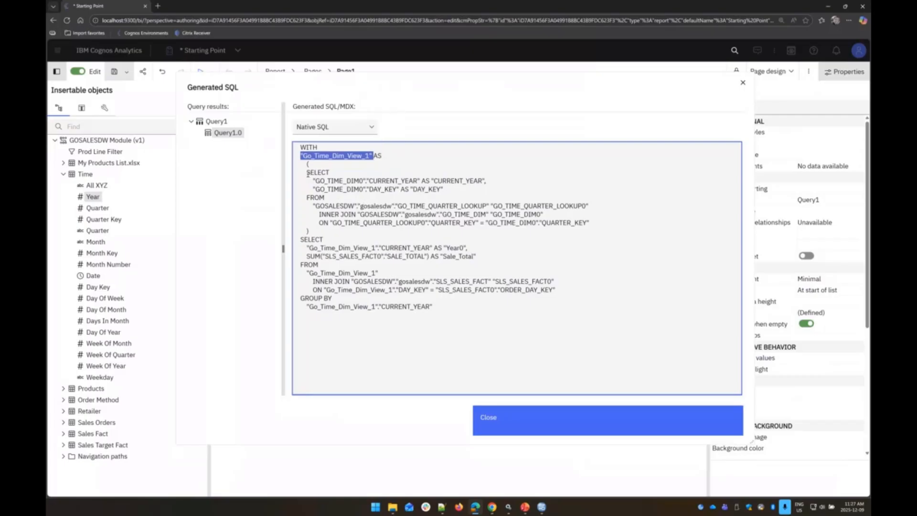
{"action": "left_click_drag", "start_coordinate": [310, 180], "coordinate": [330, 182]}
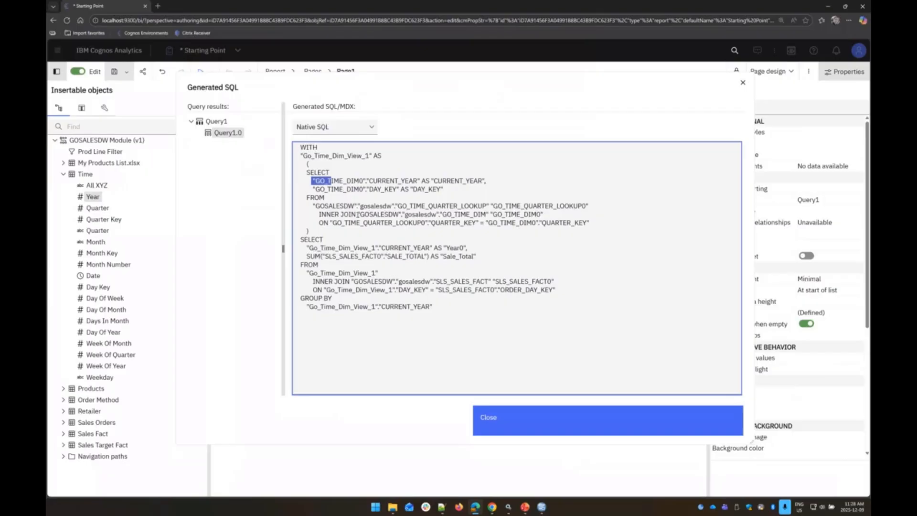
{"action": "left_click", "coordinate": [497, 424]}
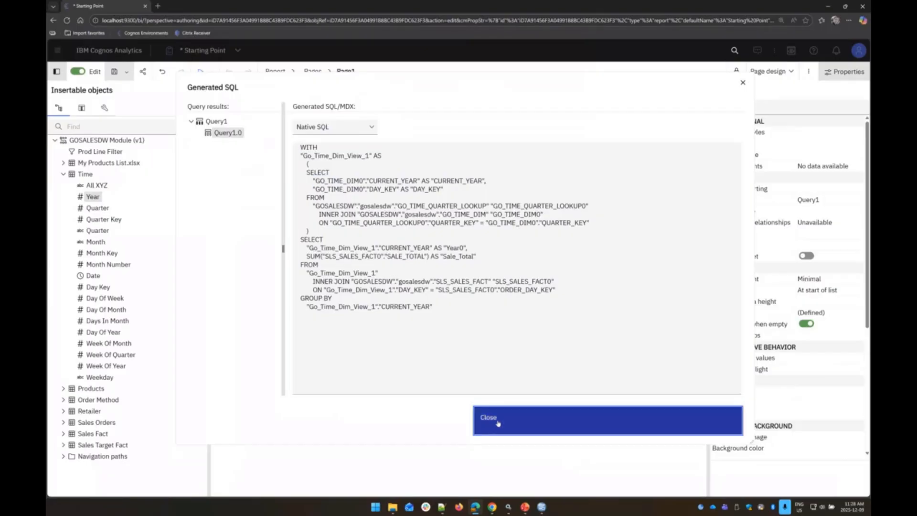
Step: Switch to GOSALESDW Module (v1) and examine the relationships of Go Time Dim, Go Time Quarter Lookup and the Time table
{"action": "left_click", "coordinate": [228, 56]}
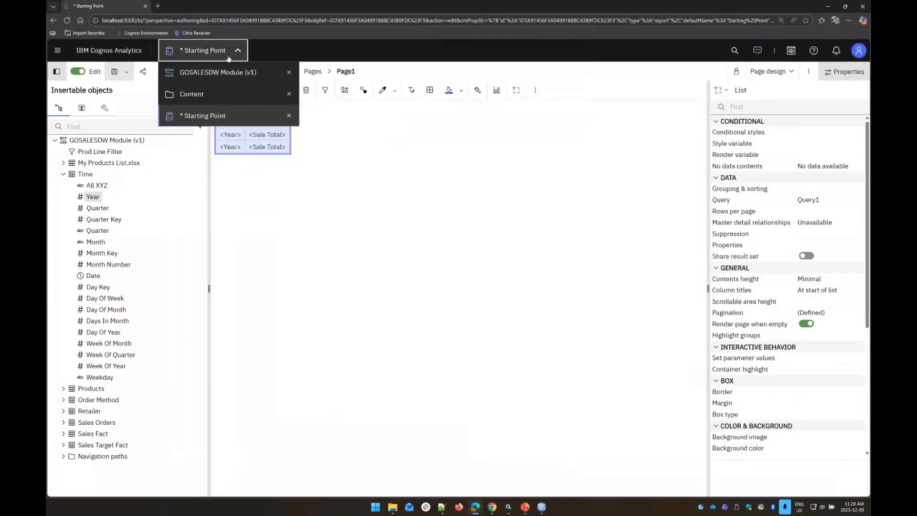
{"action": "left_click", "coordinate": [210, 75]}
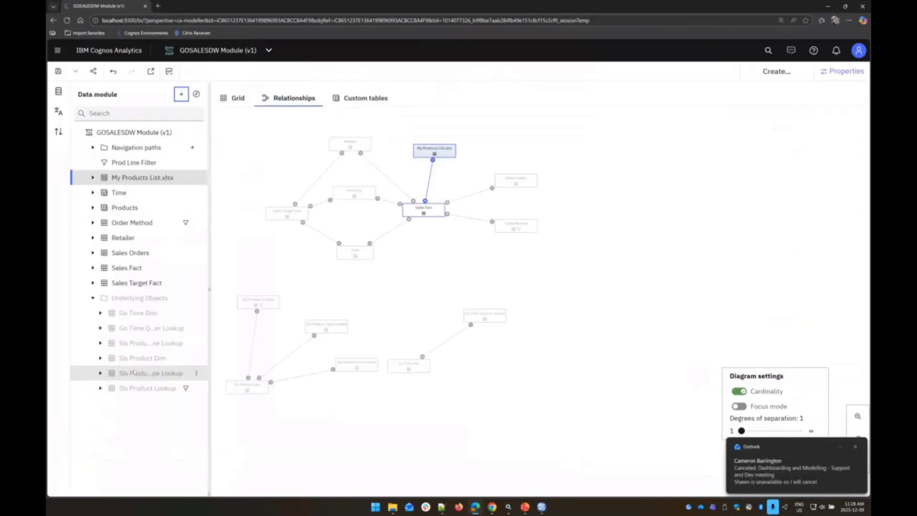
{"action": "left_click", "coordinate": [145, 316]}
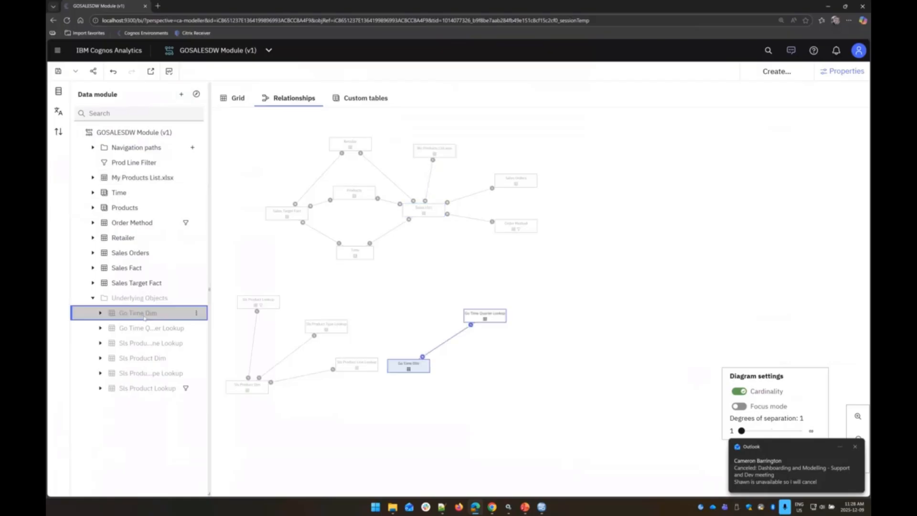
{"action": "left_click", "coordinate": [94, 301]}
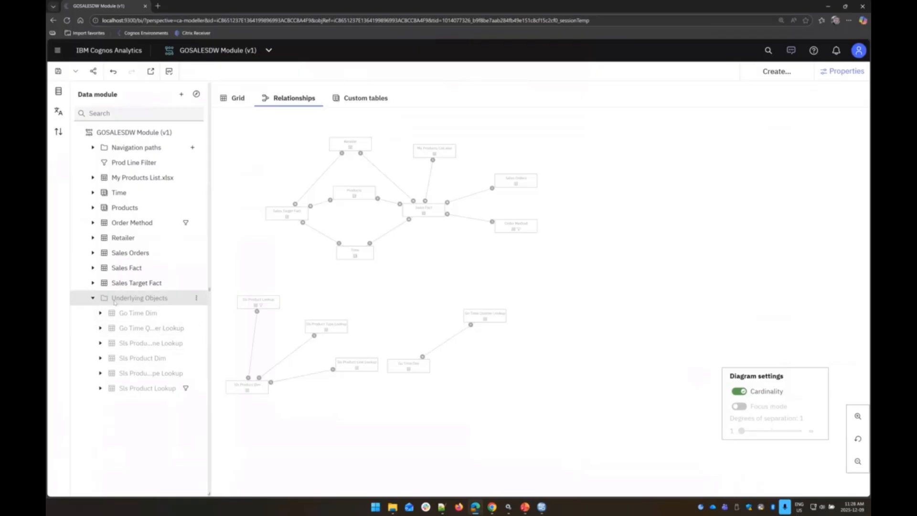
{"action": "left_click", "coordinate": [139, 315]}
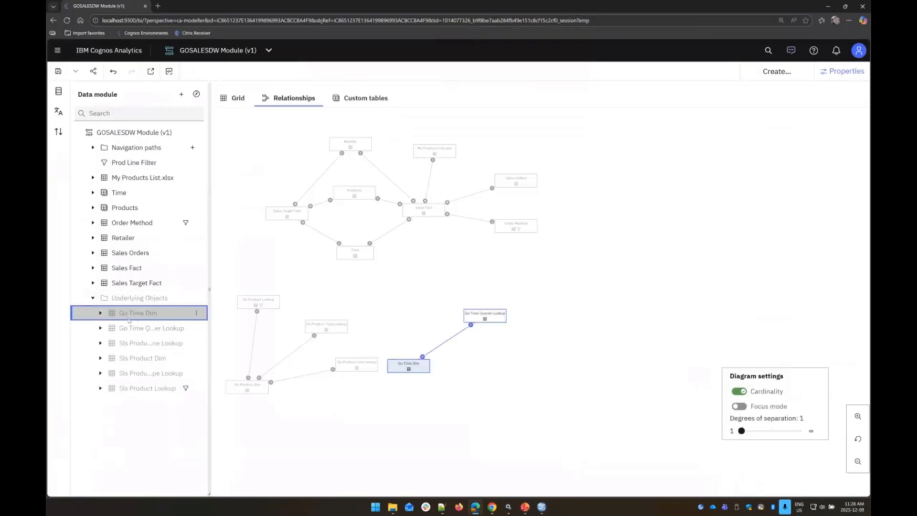
{"action": "left_click", "coordinate": [146, 328], "text": "ctrl"}
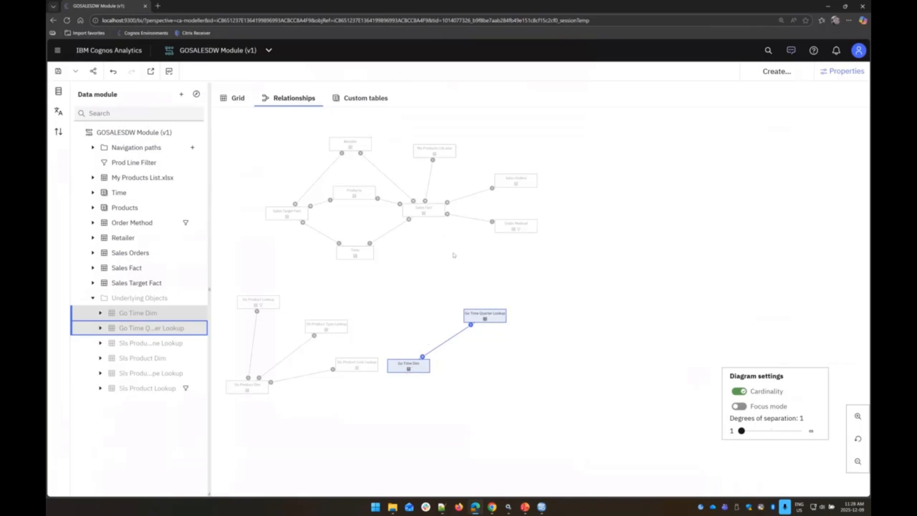
{"action": "left_click", "coordinate": [355, 255]}
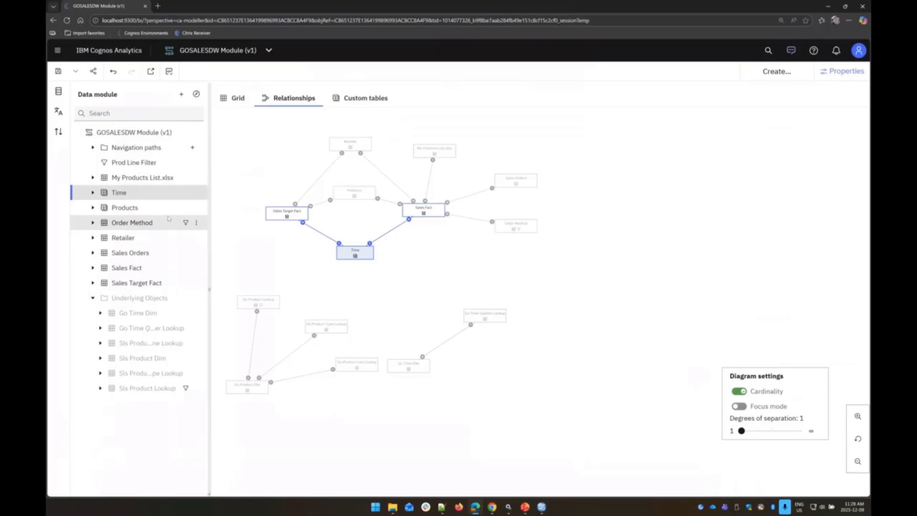
Step: Return to the Starting Point report, show its generated SQL, and examine the subquery joining the quarter lookup and time dimension
{"action": "left_click", "coordinate": [268, 50]}
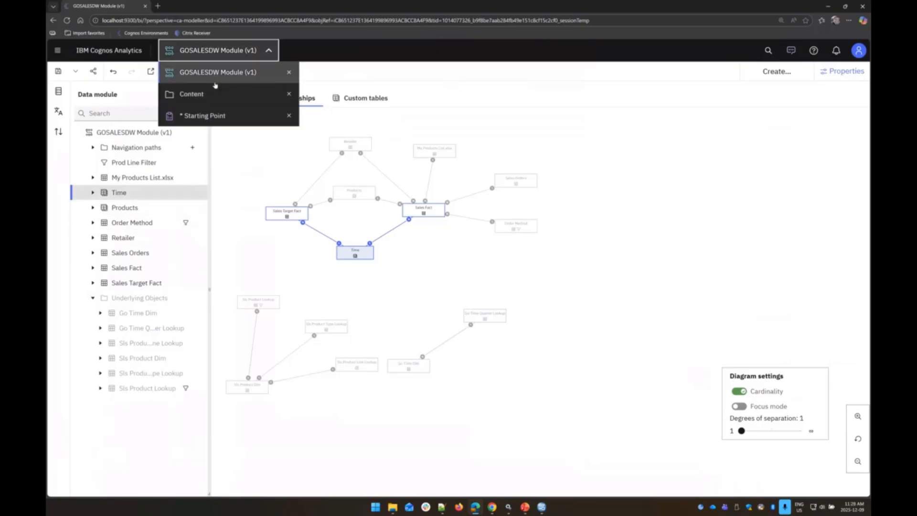
{"action": "left_click", "coordinate": [213, 116]}
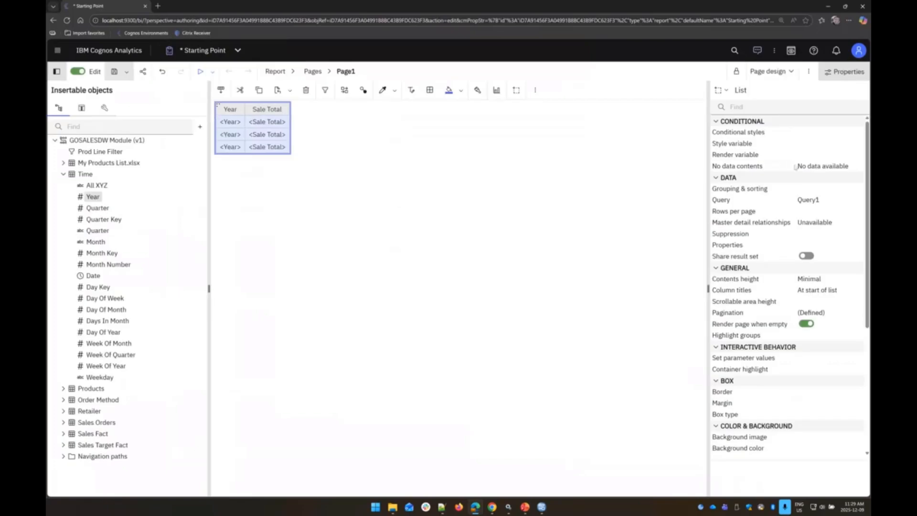
{"action": "left_click", "coordinate": [809, 71]}
{"action": "left_click", "coordinate": [805, 258]}
{"action": "left_click_drag", "start_coordinate": [297, 193], "coordinate": [592, 241]}
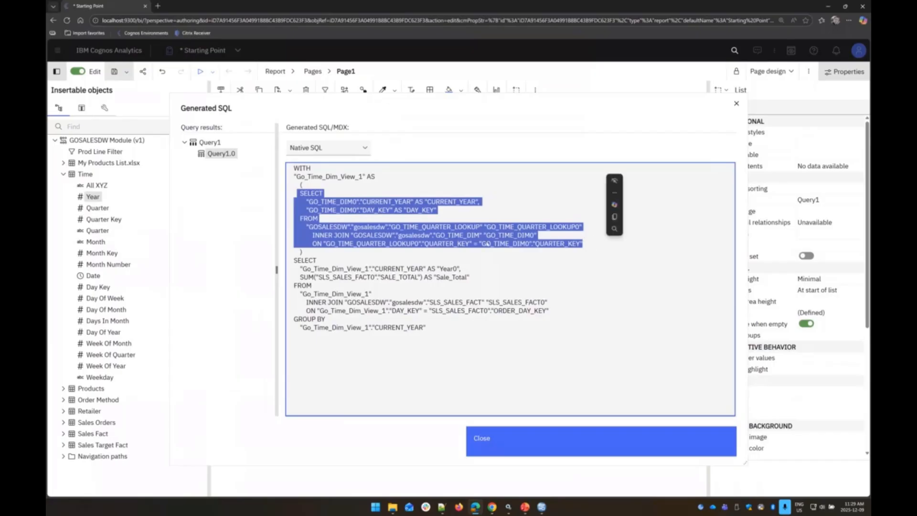
{"action": "left_click", "coordinate": [346, 236]}
{"action": "left_click_drag", "start_coordinate": [305, 225], "coordinate": [594, 247]}
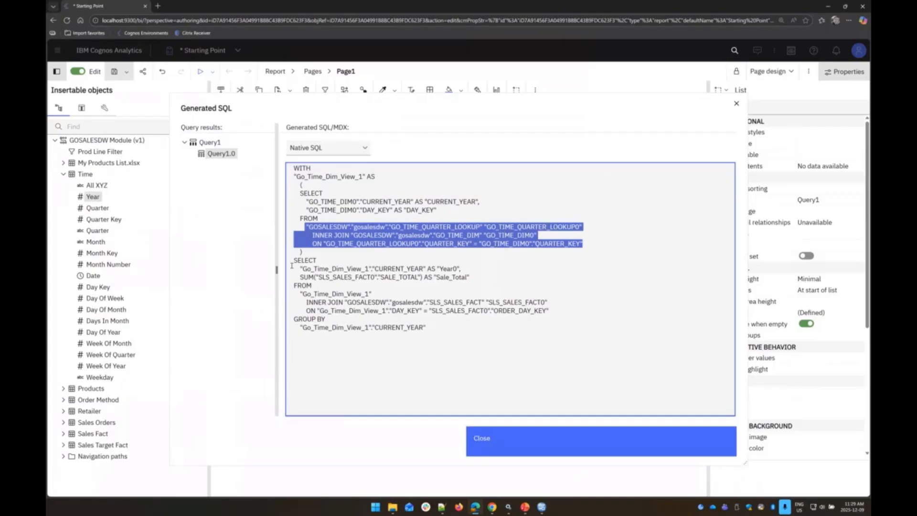
Step: Examine the outer SELECT, the Sale Total sum and the join to SLS_SALES_FACT, and close the generated SQL
{"action": "left_click_drag", "start_coordinate": [292, 263], "coordinate": [312, 286]}
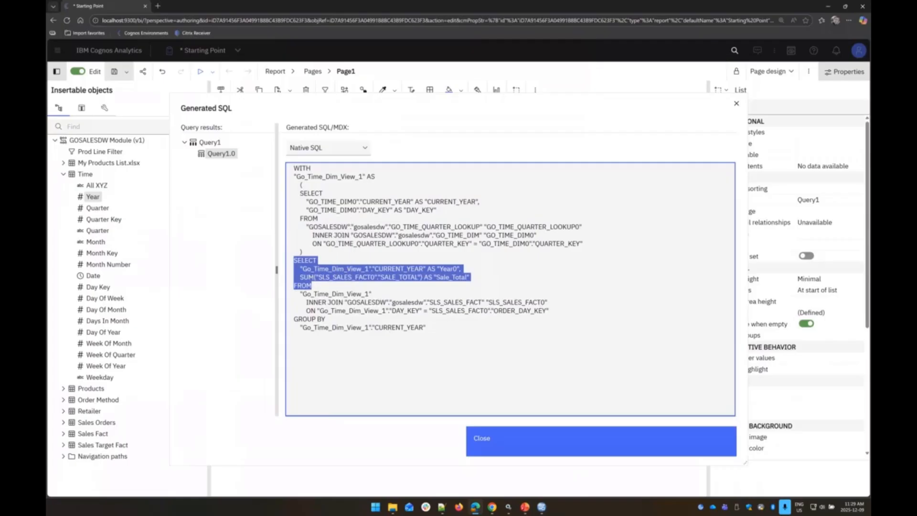
{"action": "left_click", "coordinate": [304, 270]}
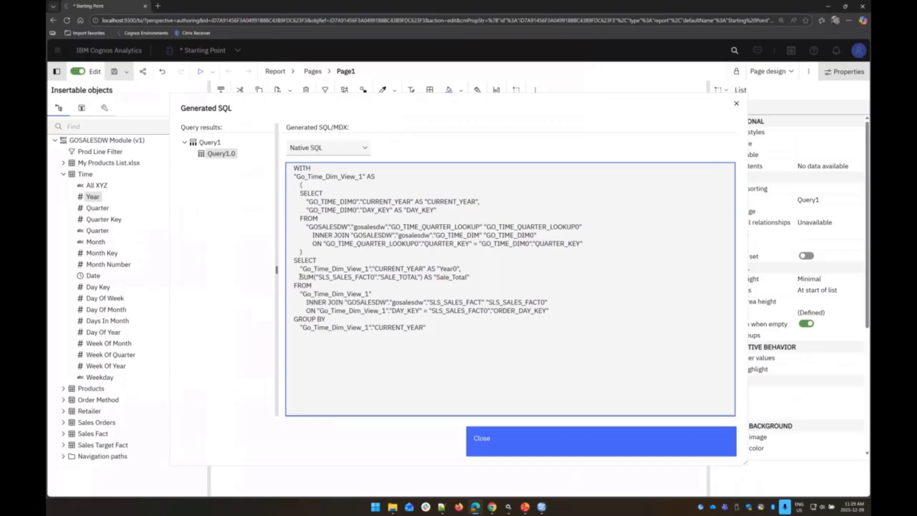
{"action": "left_click_drag", "start_coordinate": [300, 278], "coordinate": [454, 282]}
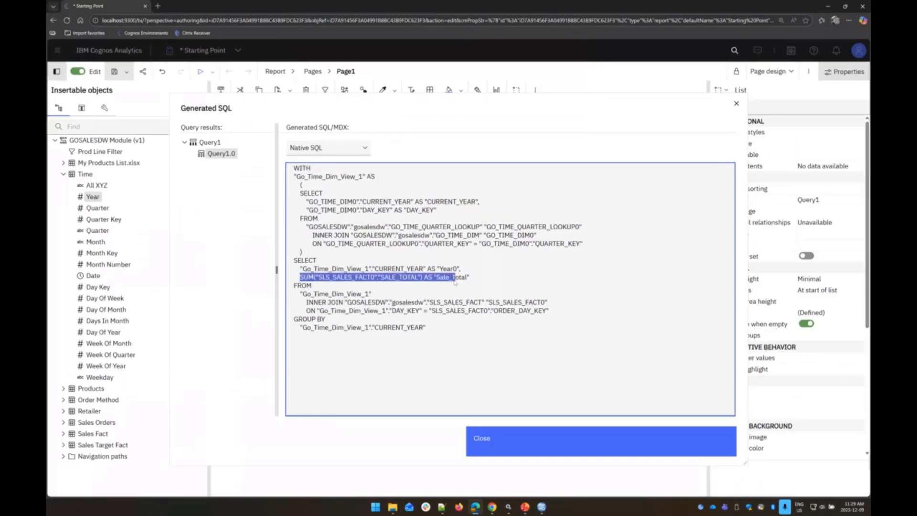
{"action": "left_click_drag", "start_coordinate": [302, 294], "coordinate": [342, 311]}
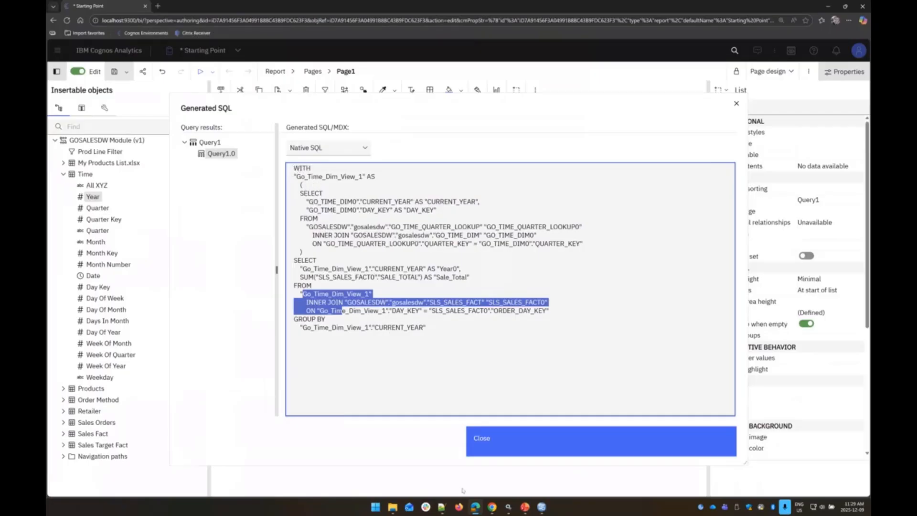
{"action": "left_click", "coordinate": [492, 447]}
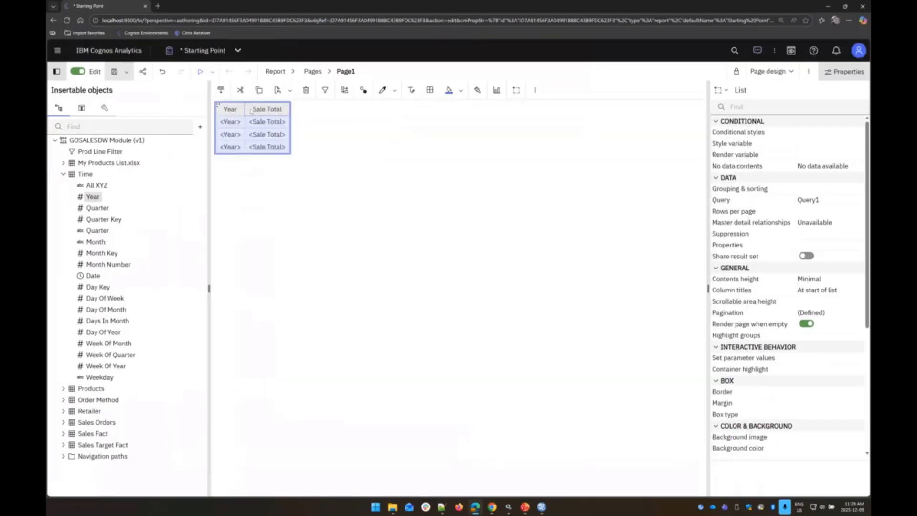
Step: Delete the Year column from the list
{"action": "left_click", "coordinate": [231, 110]}
{"action": "key", "text": "Delete"}
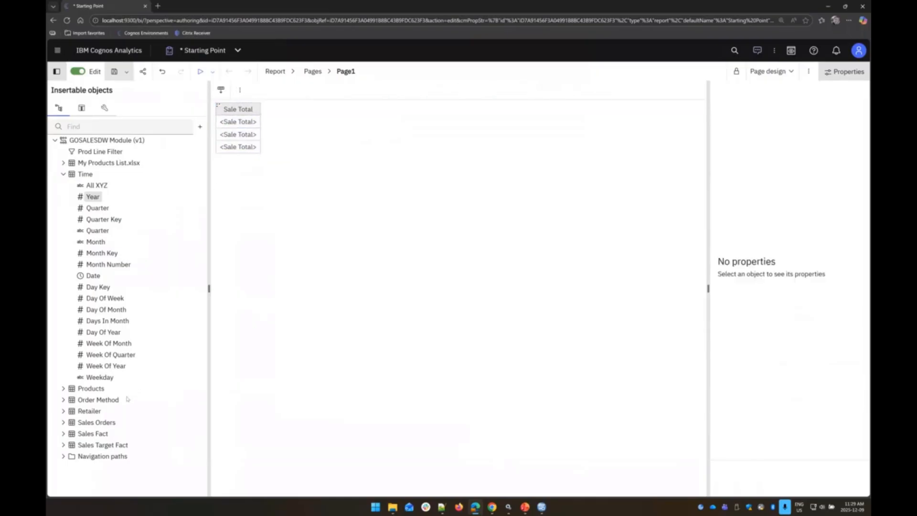
{"action": "left_click", "coordinate": [63, 400]}
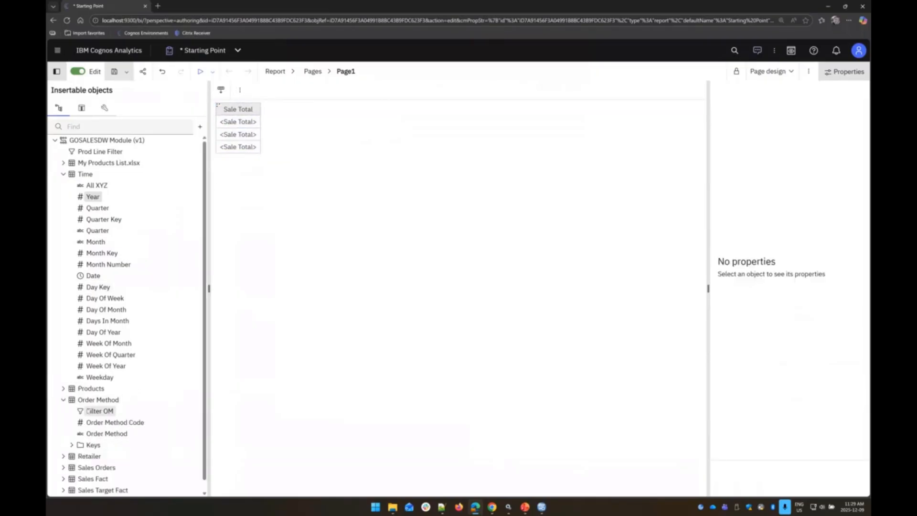
{"action": "left_click_drag", "start_coordinate": [106, 434], "coordinate": [228, 129]}
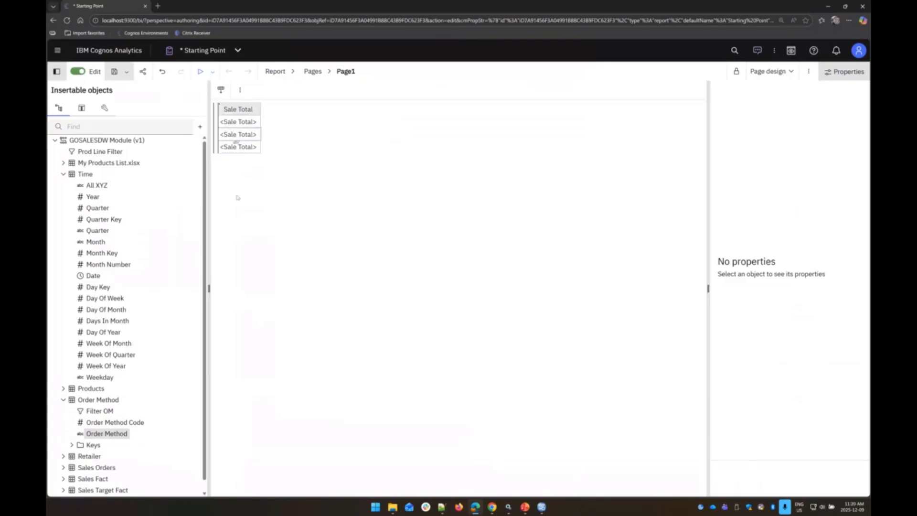
{"action": "left_click_drag", "start_coordinate": [238, 198], "coordinate": [126, 427]}
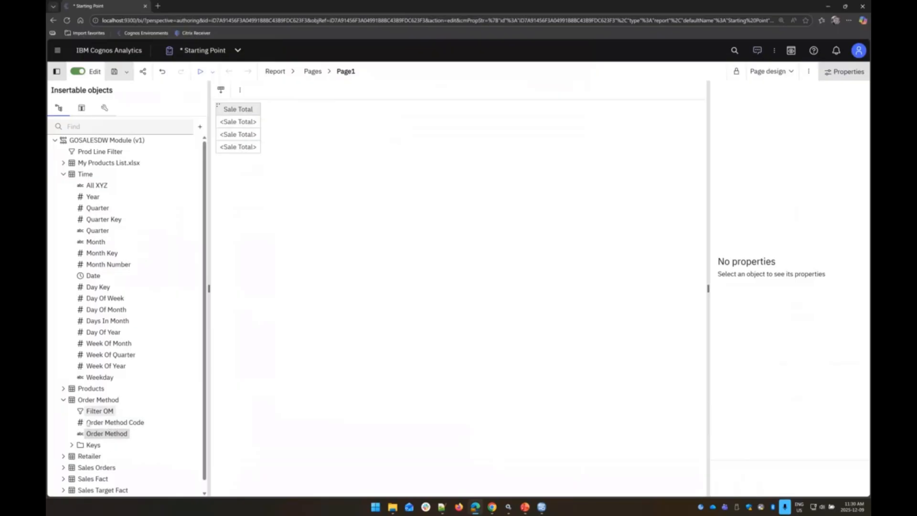
Step: Insert Retailer Name from the Retailer table into the list before the Sale Total column
{"action": "scroll", "coordinate": [77, 437], "scroll_direction": "down", "scroll_amount": 1}
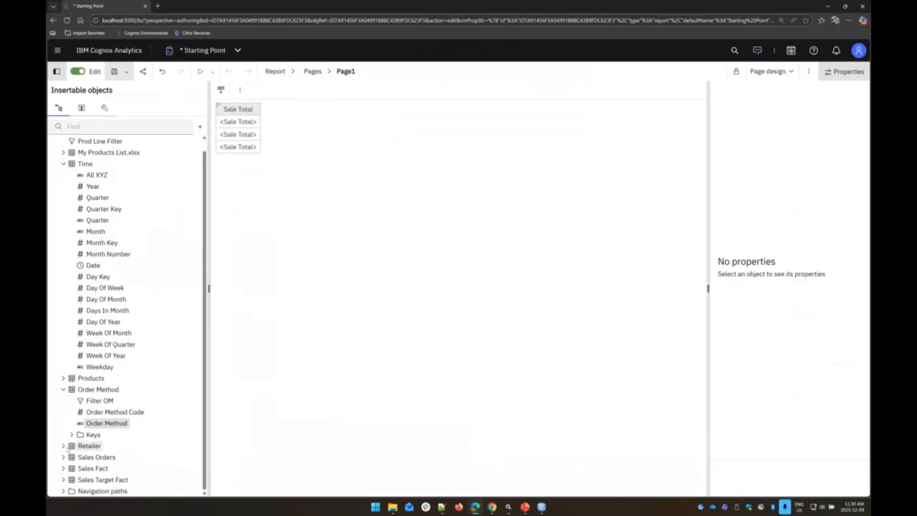
{"action": "left_click", "coordinate": [66, 448]}
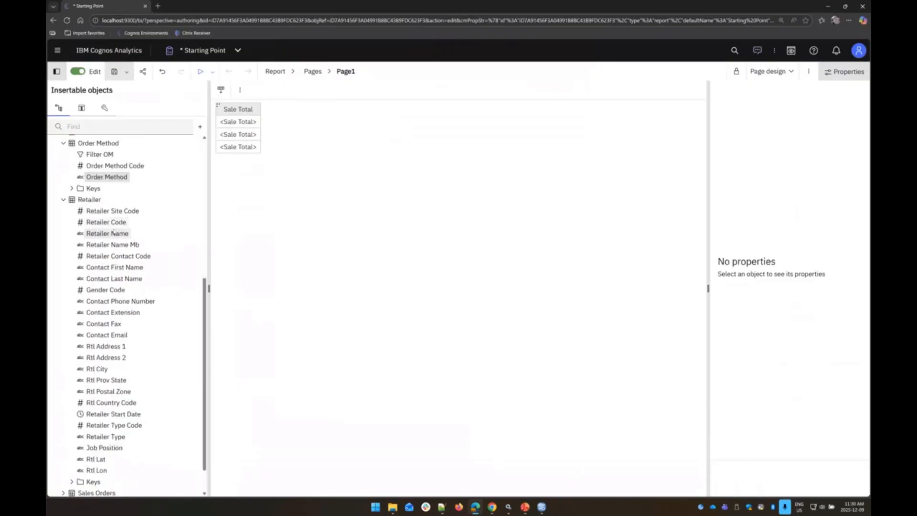
{"action": "left_click_drag", "start_coordinate": [113, 233], "coordinate": [228, 149]}
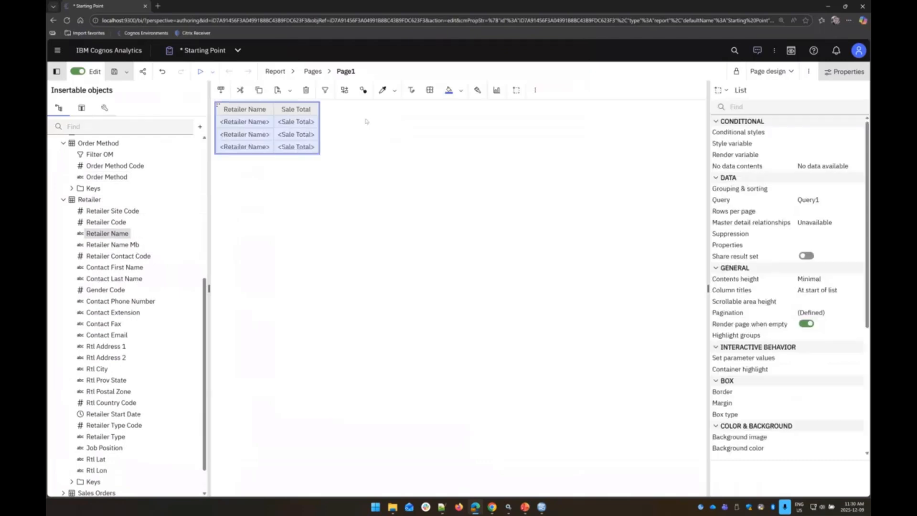
Step: Show the generated SQL for the Retailer Name list and examine its selected column, join and GROUP BY clause
{"action": "left_click", "coordinate": [809, 71]}
{"action": "left_click", "coordinate": [818, 258]}
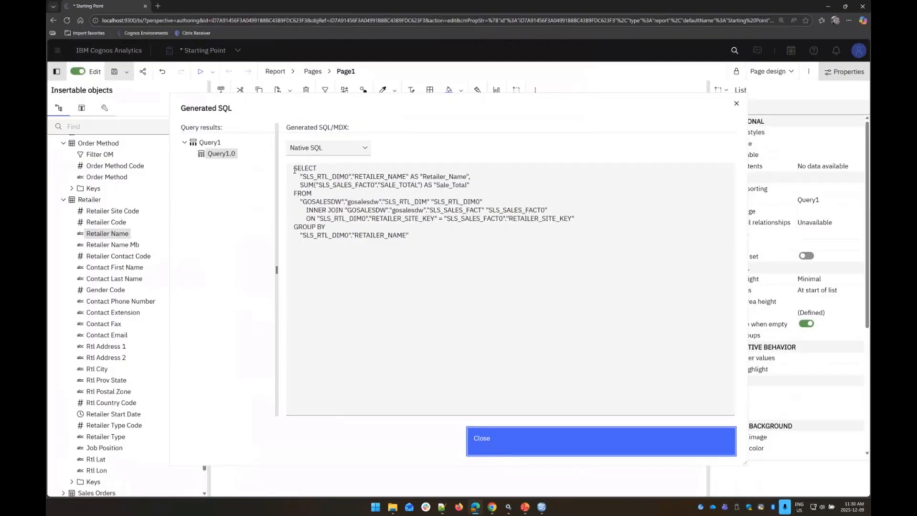
{"action": "left_click_drag", "start_coordinate": [300, 176], "coordinate": [467, 176]}
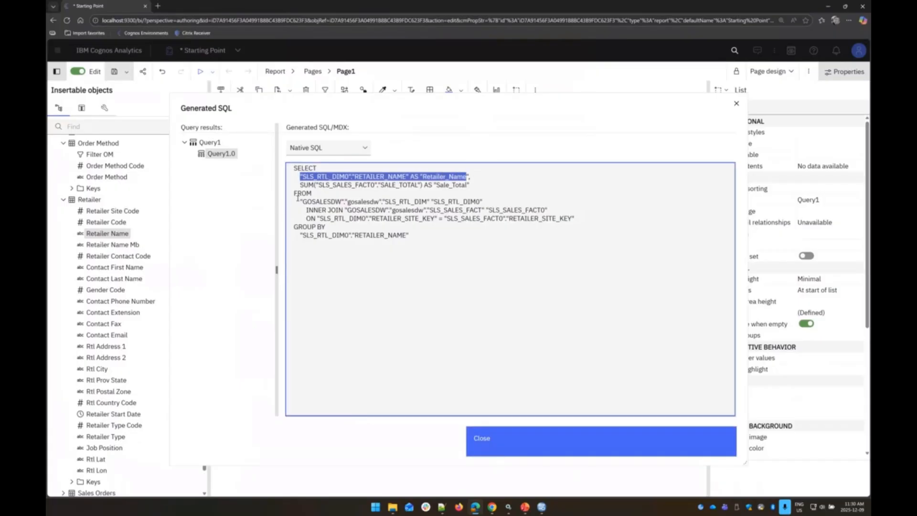
{"action": "left_click_drag", "start_coordinate": [298, 199], "coordinate": [411, 219]}
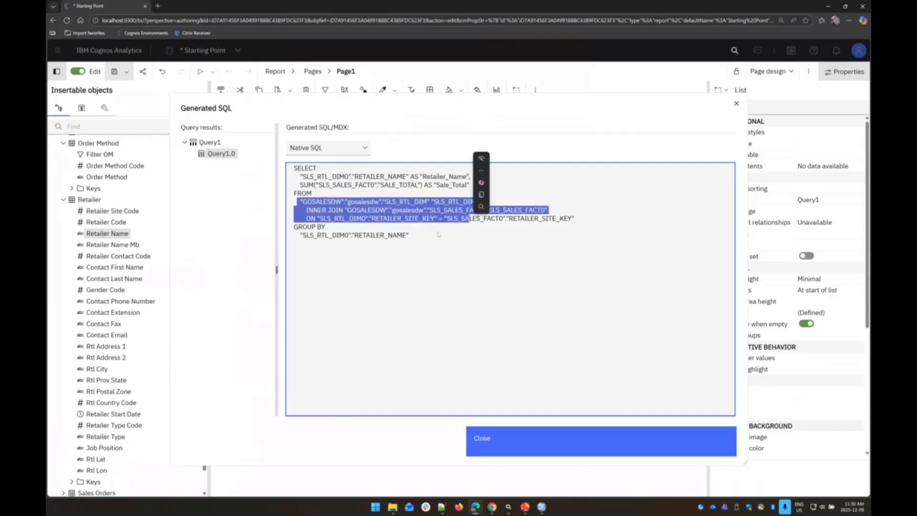
{"action": "left_click_drag", "start_coordinate": [409, 235], "coordinate": [300, 235]}
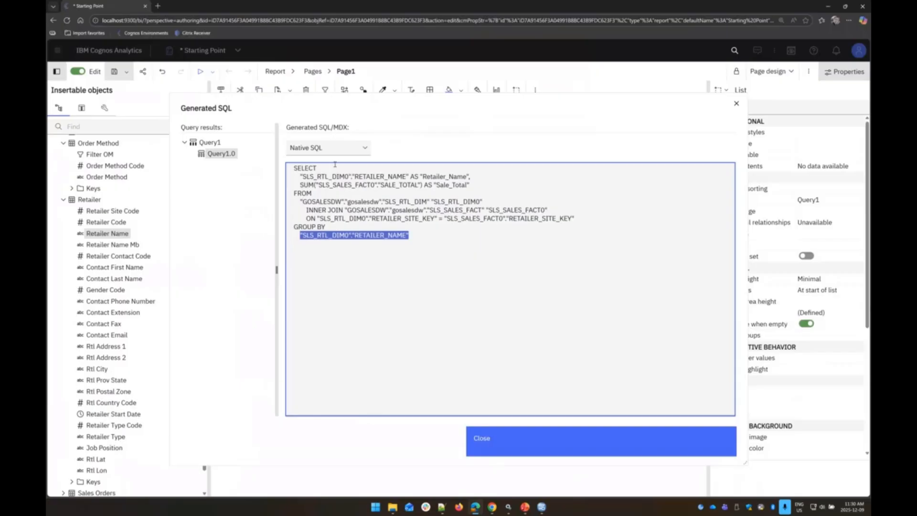
Step: Undo the Retailer Name insertion and the Year deletion, and add a Total summary to the Sale Total column
{"action": "left_click", "coordinate": [496, 442]}
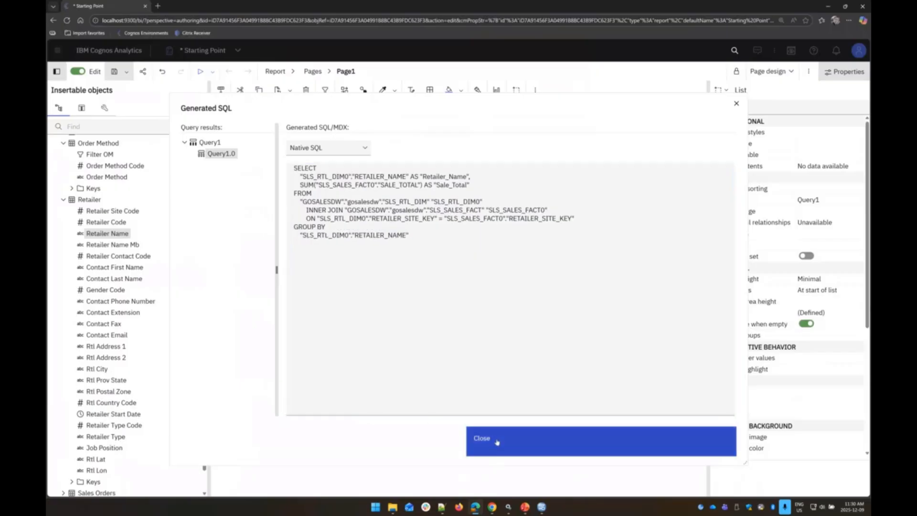
{"action": "left_click", "coordinate": [162, 71]}
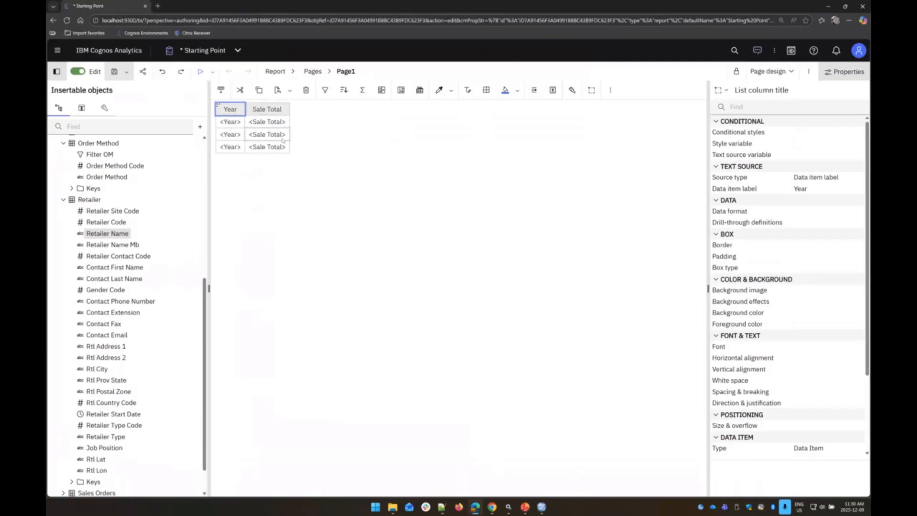
{"action": "left_click", "coordinate": [274, 110]}
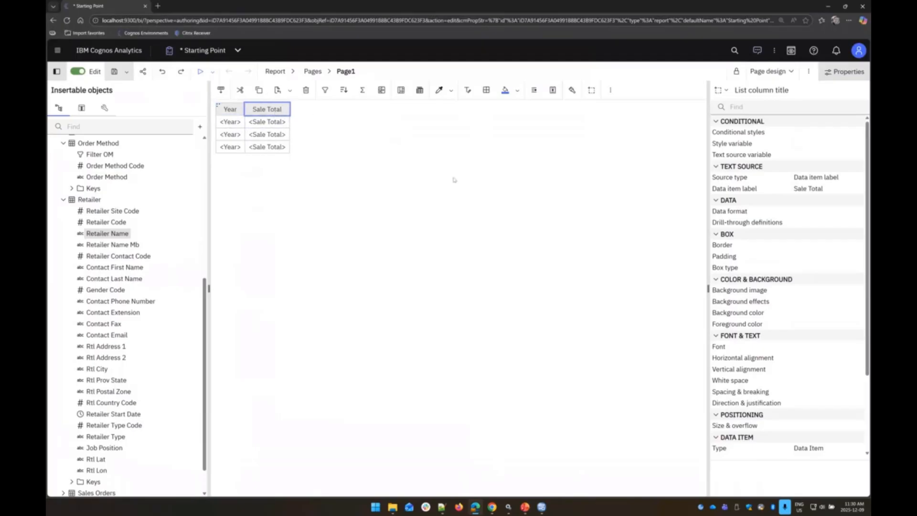
{"action": "left_click", "coordinate": [362, 93]}
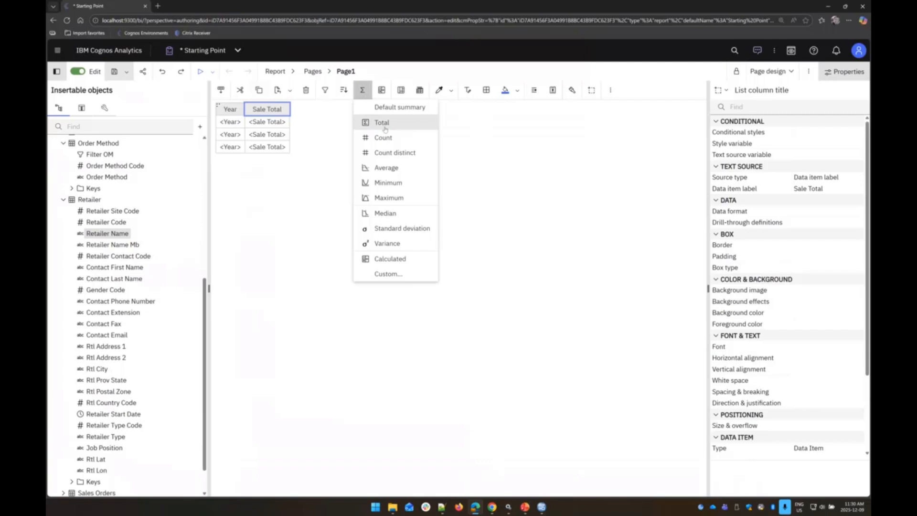
{"action": "left_click", "coordinate": [385, 125]}
Step: Show the generated SQL for the list with the total and examine the Go_Time_Dim_View_1 subquery
{"action": "left_click", "coordinate": [809, 72]}
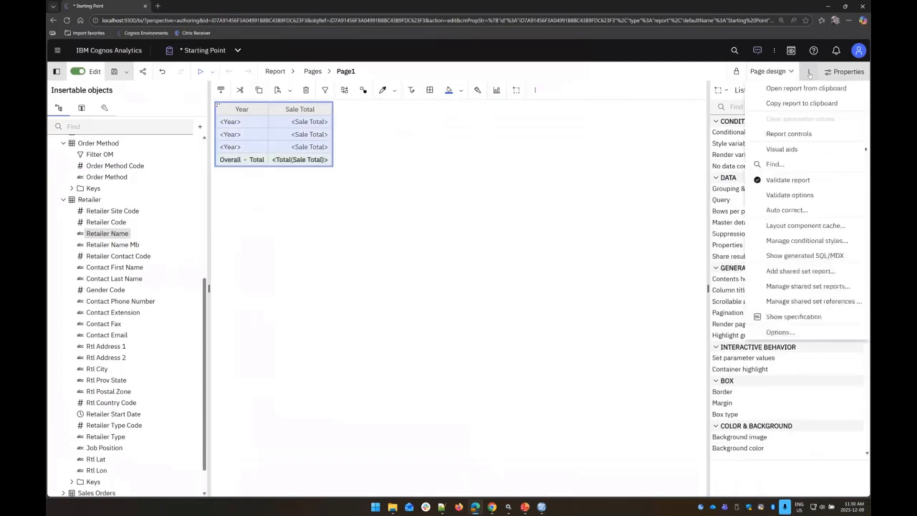
{"action": "left_click", "coordinate": [816, 255]}
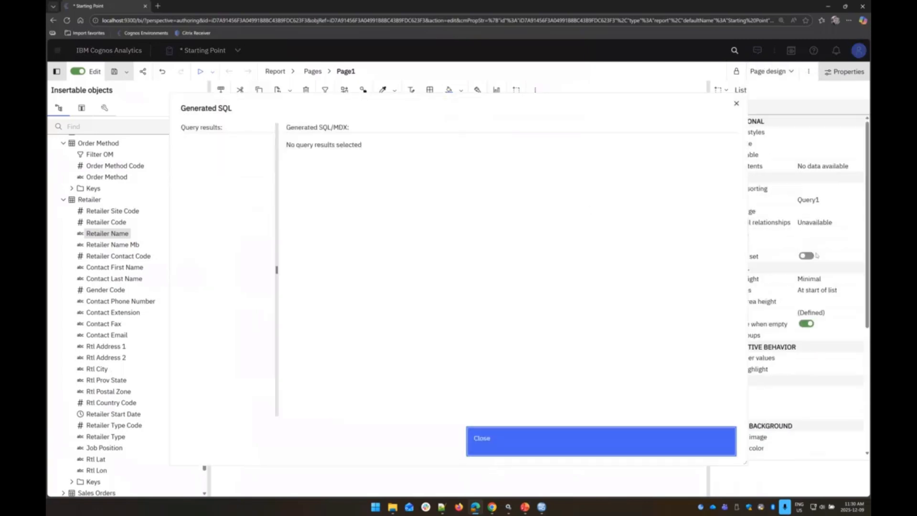
{"action": "left_click_drag", "start_coordinate": [492, 104], "coordinate": [457, 73]}
{"action": "scroll", "coordinate": [573, 200], "scroll_direction": "down", "scroll_amount": 1}
{"action": "scroll", "coordinate": [572, 200], "scroll_direction": "up", "scroll_amount": 1}
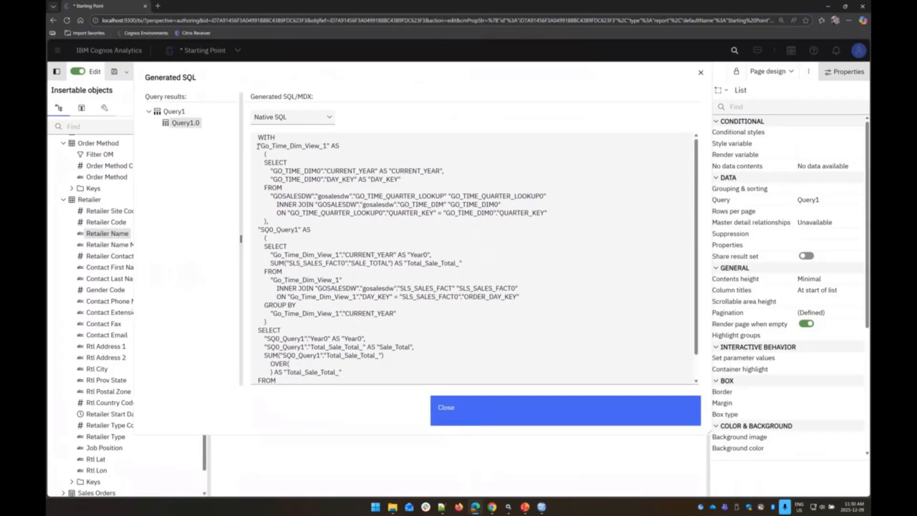
{"action": "left_click_drag", "start_coordinate": [257, 142], "coordinate": [369, 218]}
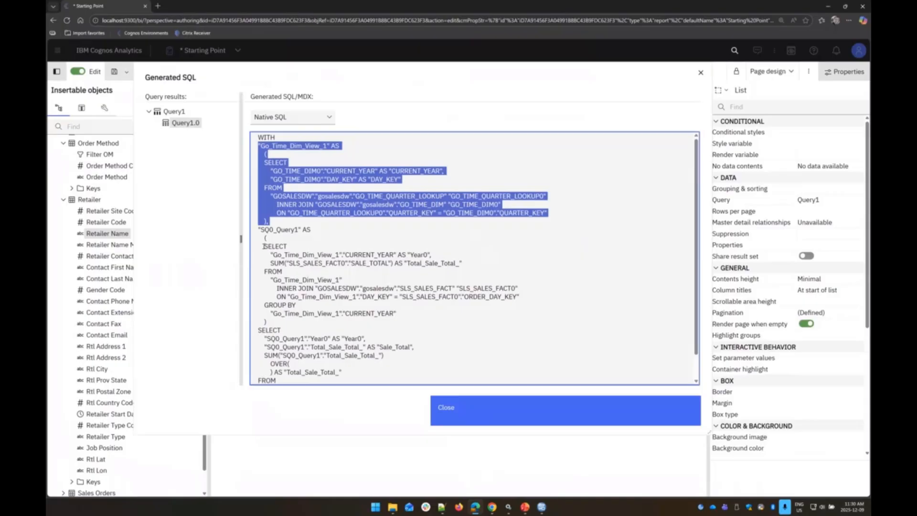
Step: Examine the SQ0_Query1 subquery, including its Sale Total sum, join to SLS_SALES_FACT and GROUP BY clause
{"action": "left_click_drag", "start_coordinate": [264, 246], "coordinate": [423, 316]}
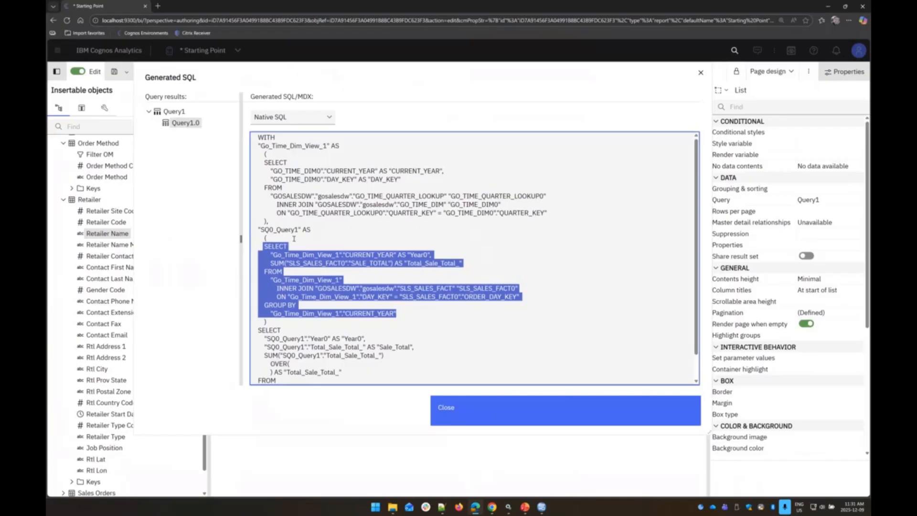
{"action": "scroll", "coordinate": [297, 238], "scroll_direction": "down", "scroll_amount": 1}
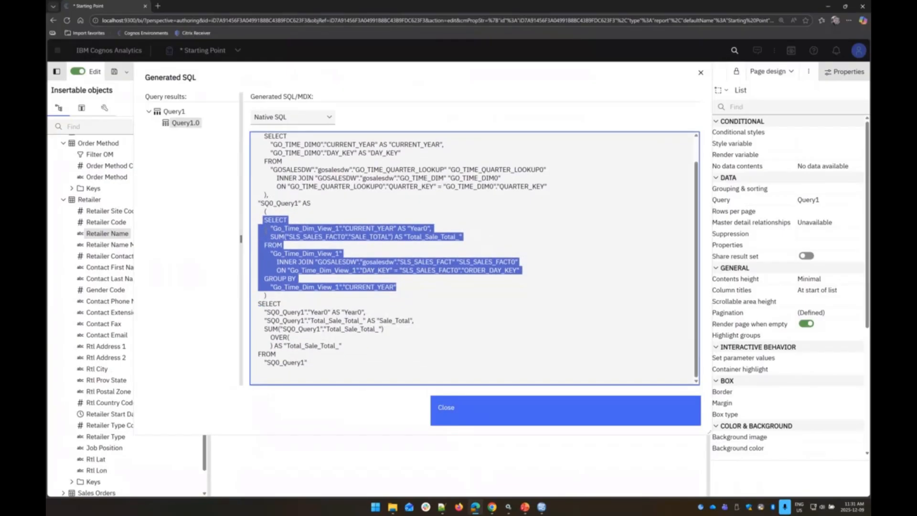
{"action": "left_click_drag", "start_coordinate": [267, 236], "coordinate": [467, 238]}
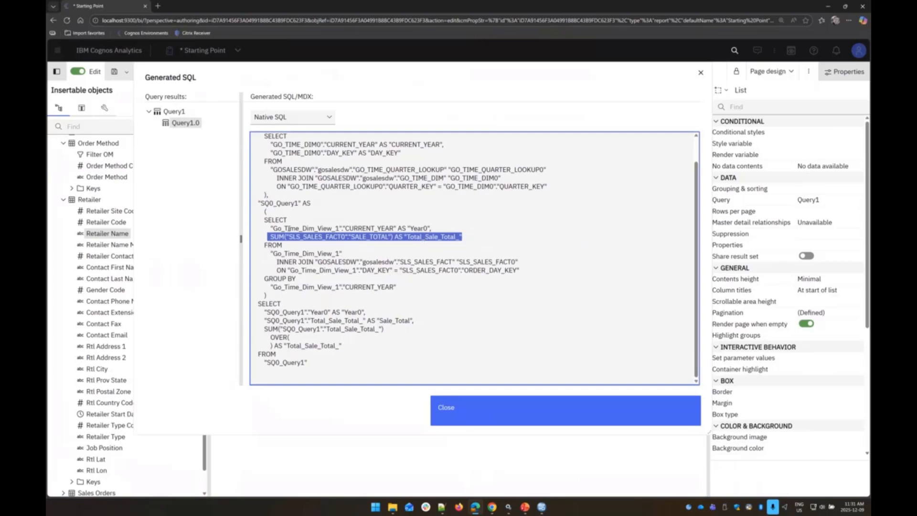
{"action": "left_click_drag", "start_coordinate": [256, 219], "coordinate": [390, 286]}
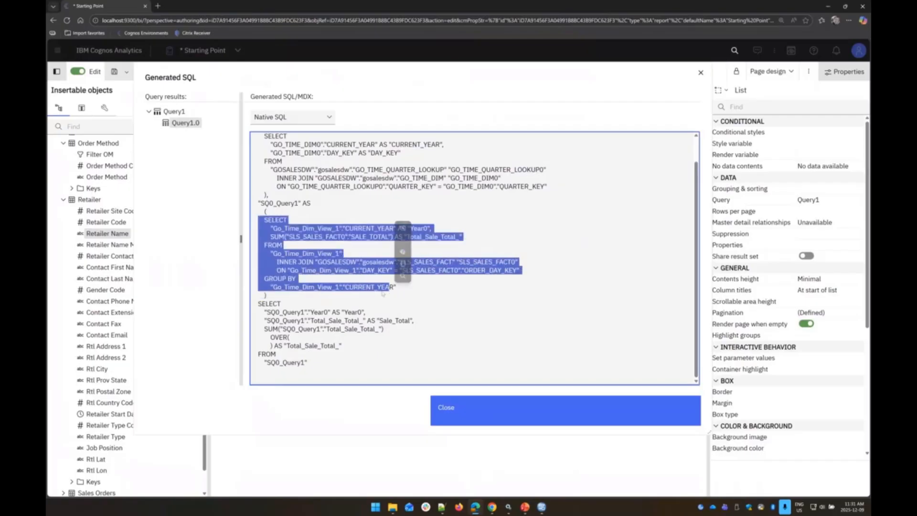
Step: Examine the outer SELECT with its SUM and OVER expression for the overall total, and close the generated SQL
{"action": "left_click_drag", "start_coordinate": [261, 330], "coordinate": [387, 331]}
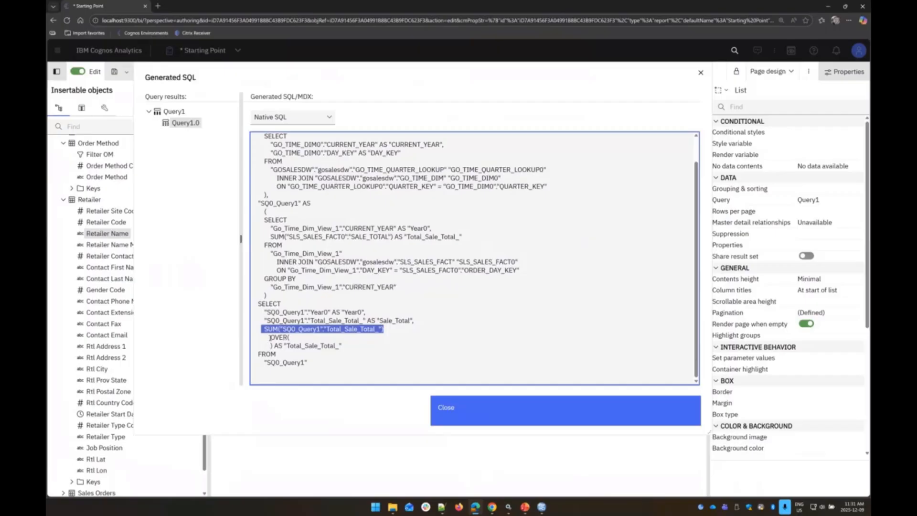
{"action": "left_click_drag", "start_coordinate": [270, 337], "coordinate": [289, 338]}
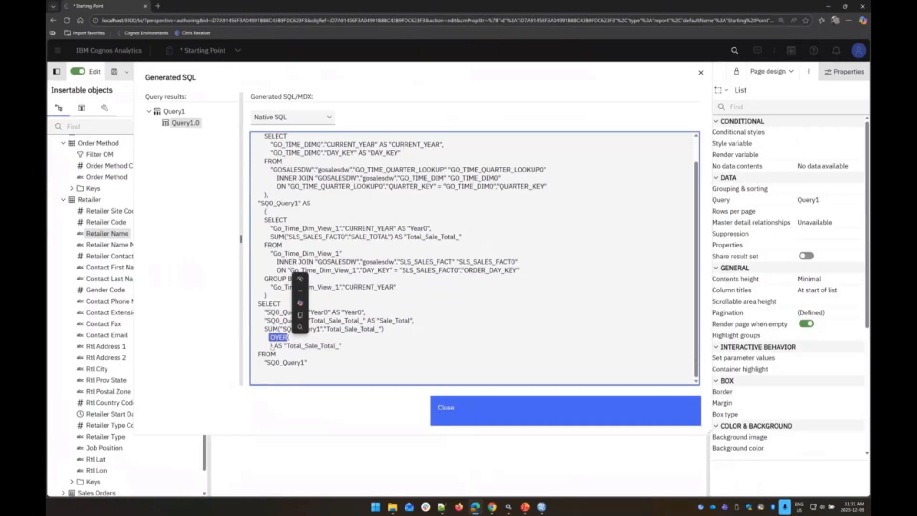
{"action": "left_click_drag", "start_coordinate": [264, 312], "coordinate": [279, 329]}
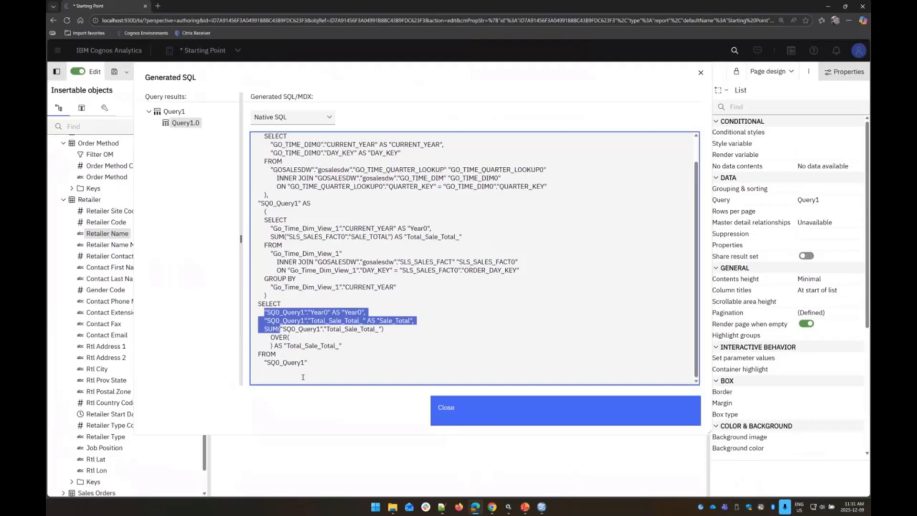
{"action": "left_click", "coordinate": [460, 411]}
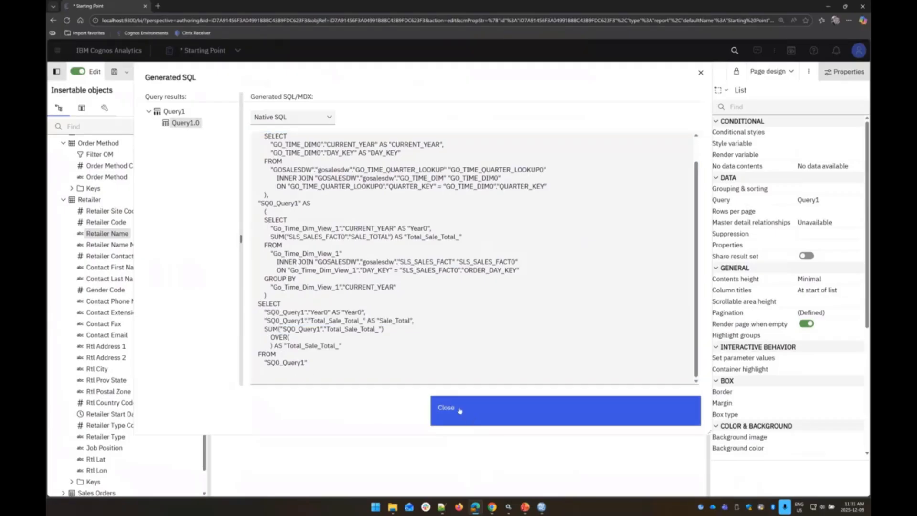
Step: Preview the page with live data to check the Year list and its overall total, and return to page design
{"action": "left_click", "coordinate": [772, 71]}
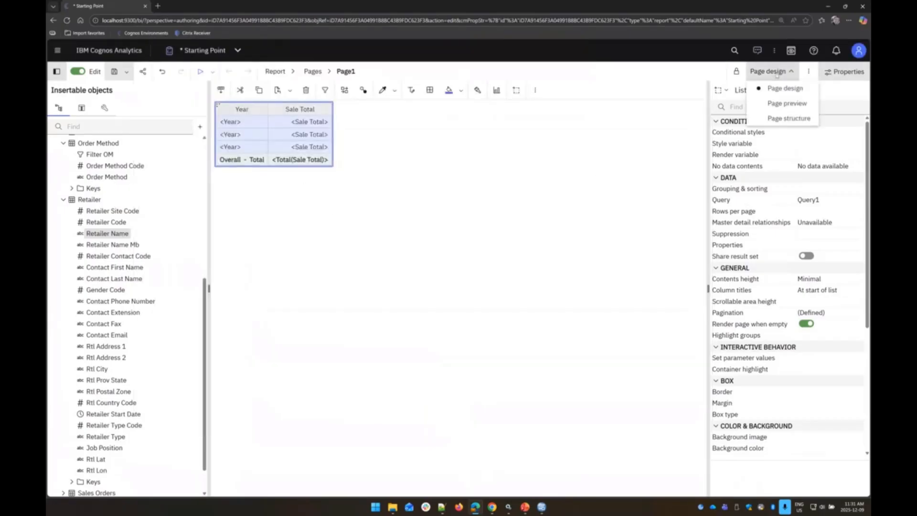
{"action": "left_click", "coordinate": [780, 104]}
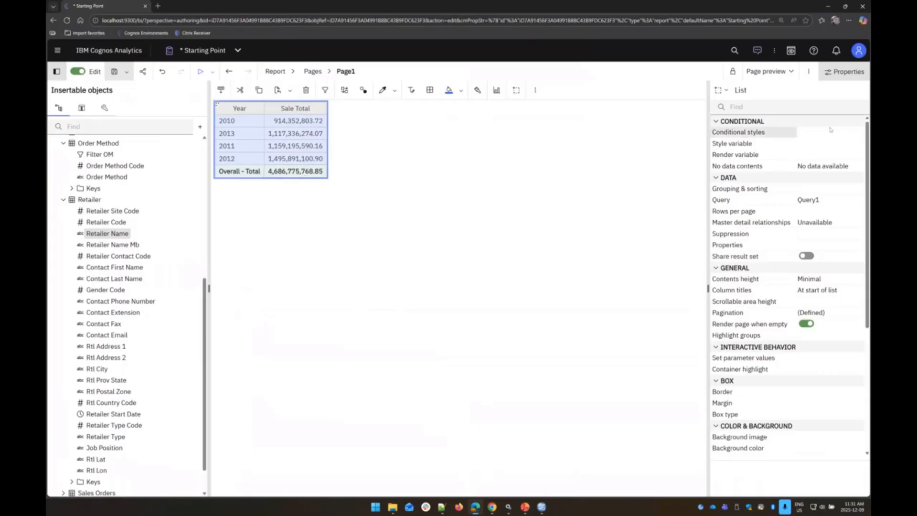
{"action": "left_click", "coordinate": [769, 72]}
{"action": "left_click", "coordinate": [775, 90]}
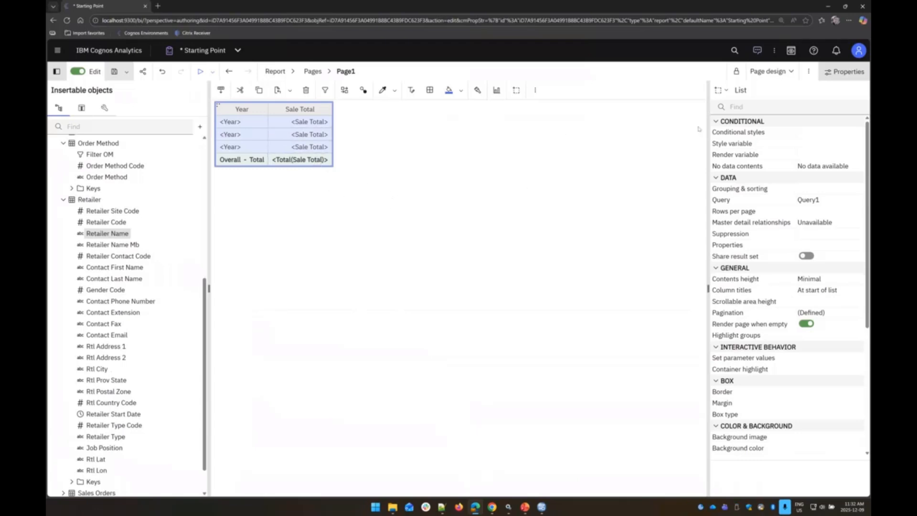
Step: Show the list's generated SQL again, copy the whole statement and close the dialog
{"action": "left_click", "coordinate": [770, 71]}
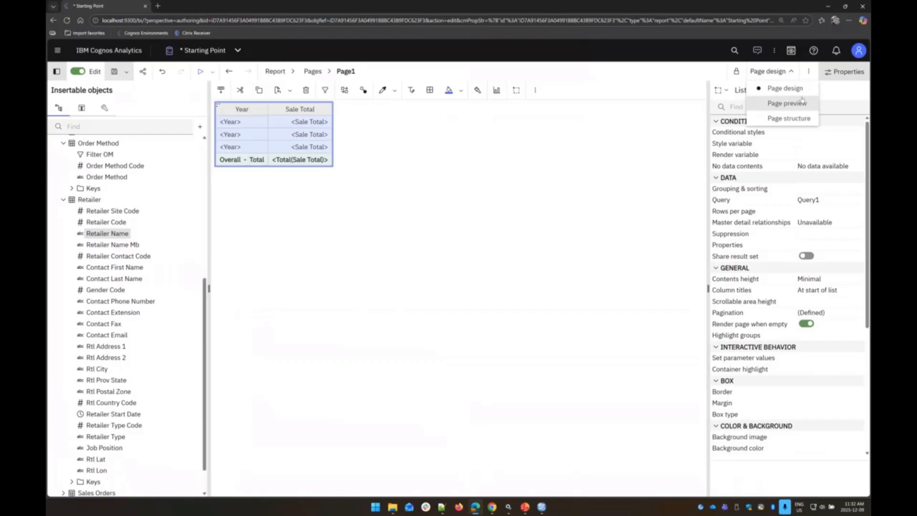
{"action": "left_click", "coordinate": [810, 73]}
{"action": "left_click", "coordinate": [812, 72]}
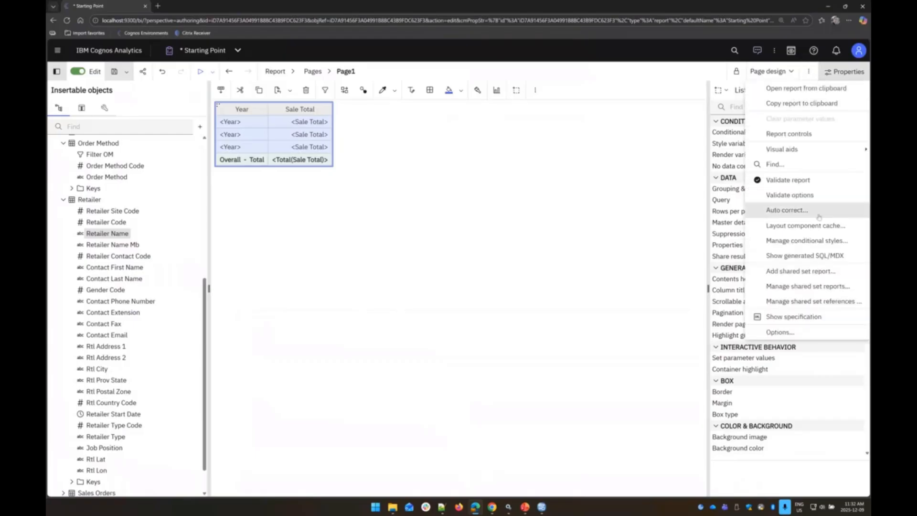
{"action": "left_click", "coordinate": [806, 255]}
{"action": "left_click_drag", "start_coordinate": [293, 168], "coordinate": [427, 414]}
{"action": "key", "text": "ctrl+c"}
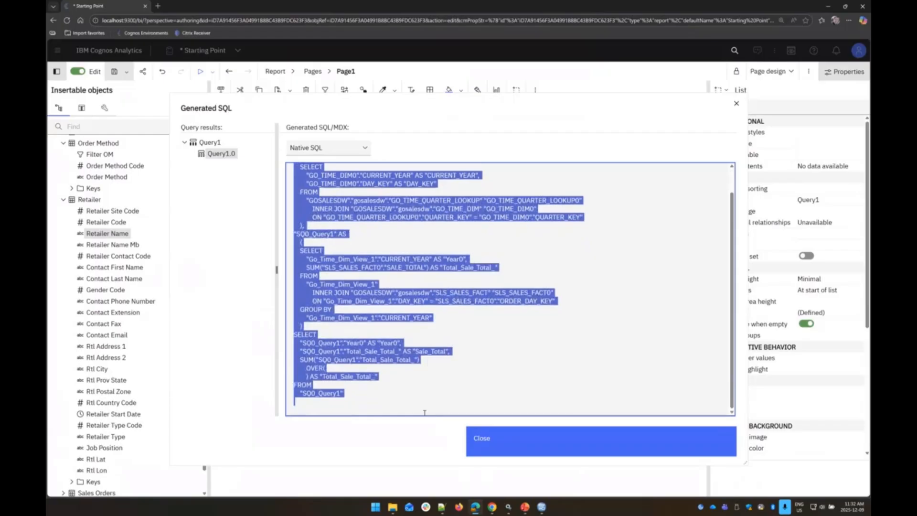
{"action": "left_click", "coordinate": [497, 449]}
Step: Switch to Notepad++, paste the copied SQL into the empty new 1 document and check that its language is SQL
{"action": "left_click", "coordinate": [443, 507]}
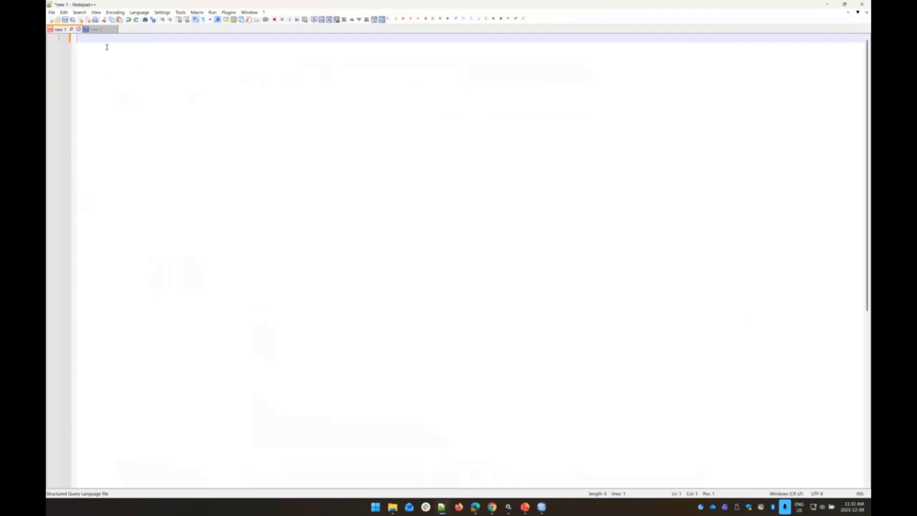
{"action": "key", "text": "ctrl+v"}
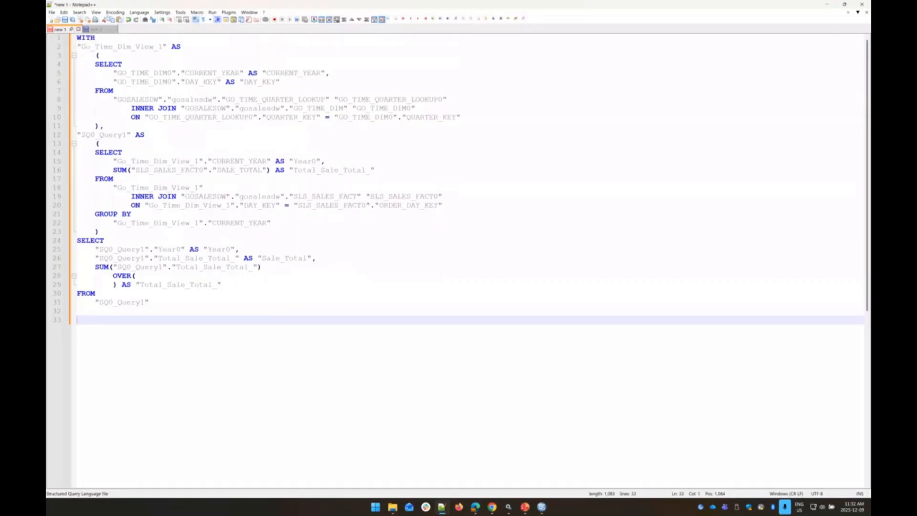
{"action": "left_click", "coordinate": [141, 13]}
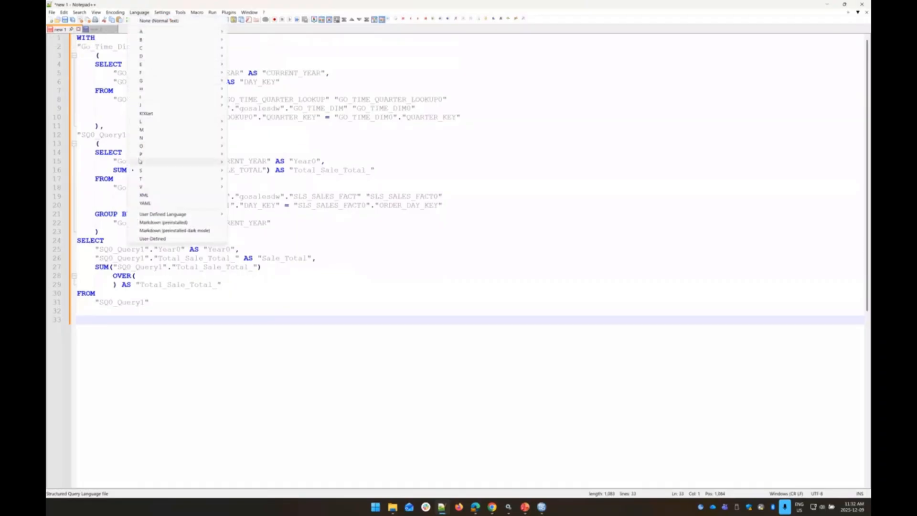
{"action": "mouse_move", "coordinate": [145, 171]}
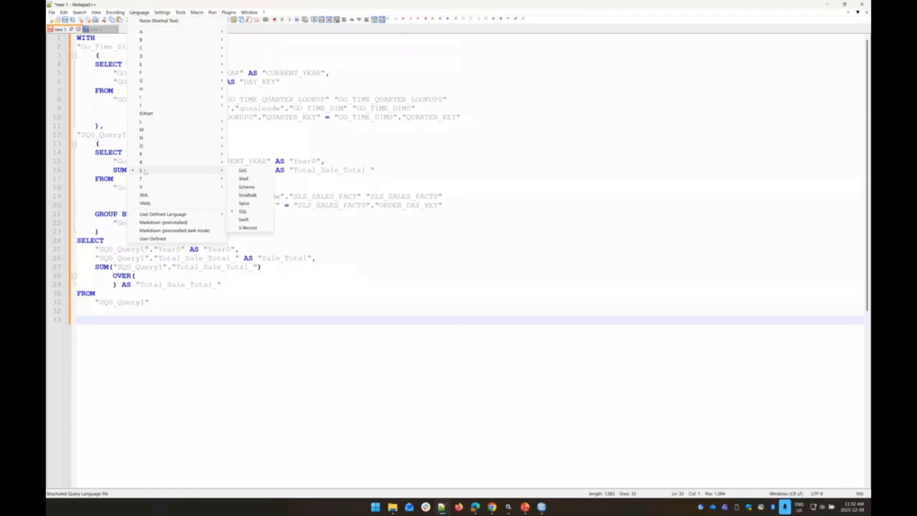
{"action": "left_click", "coordinate": [134, 294]}
Step: Highlight the occurrences of Go_Time_Dim_View_1 and Total_Sale_Total_ in the pasted SQL, and delete the statement
{"action": "double_click", "coordinate": [126, 47]}
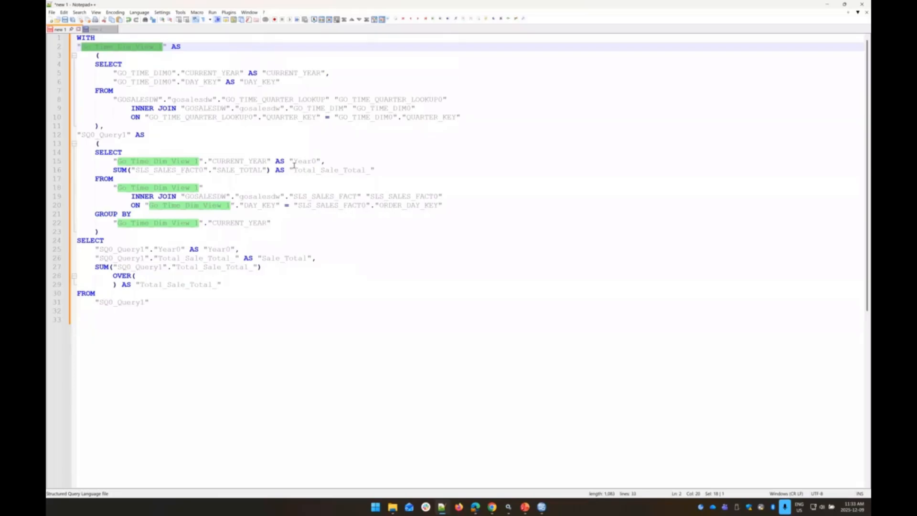
{"action": "double_click", "coordinate": [318, 169]}
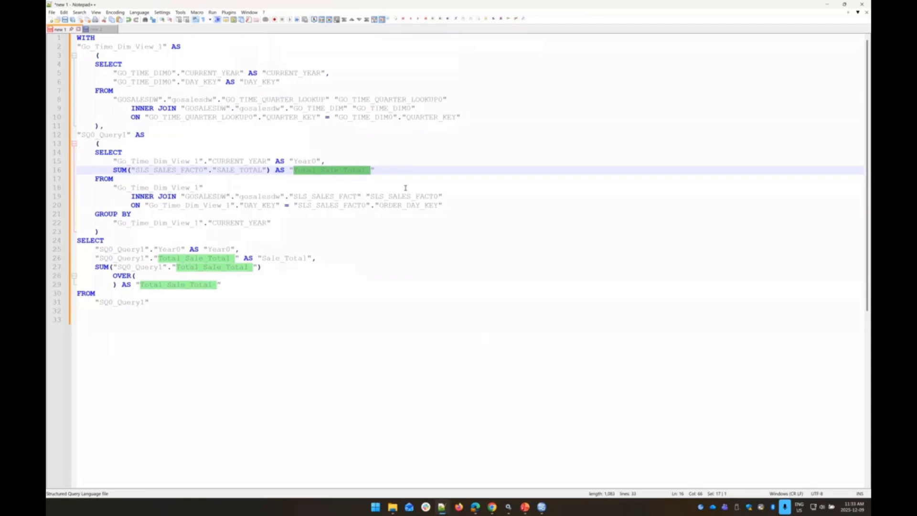
{"action": "left_click_drag", "start_coordinate": [182, 311], "coordinate": [79, 38]}
{"action": "key", "text": "Delete"}
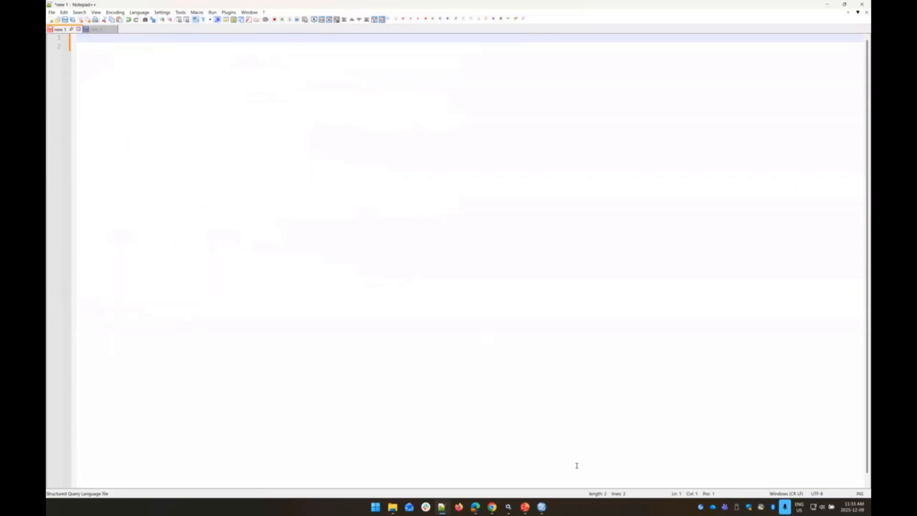
Step: Switch back to Cognos Analytics, remove the Overall - Total summary from the list and collapse the Retailer table
{"action": "left_click", "coordinate": [478, 512]}
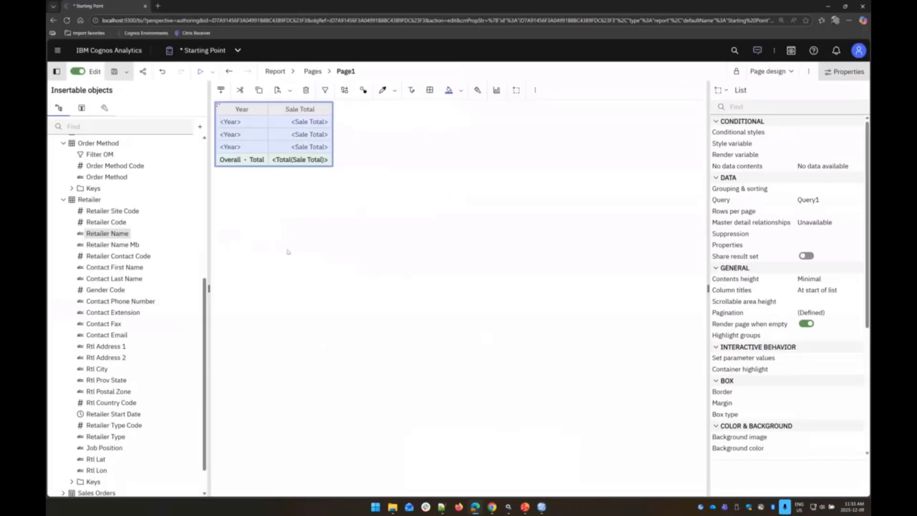
{"action": "key", "text": "Delete"}
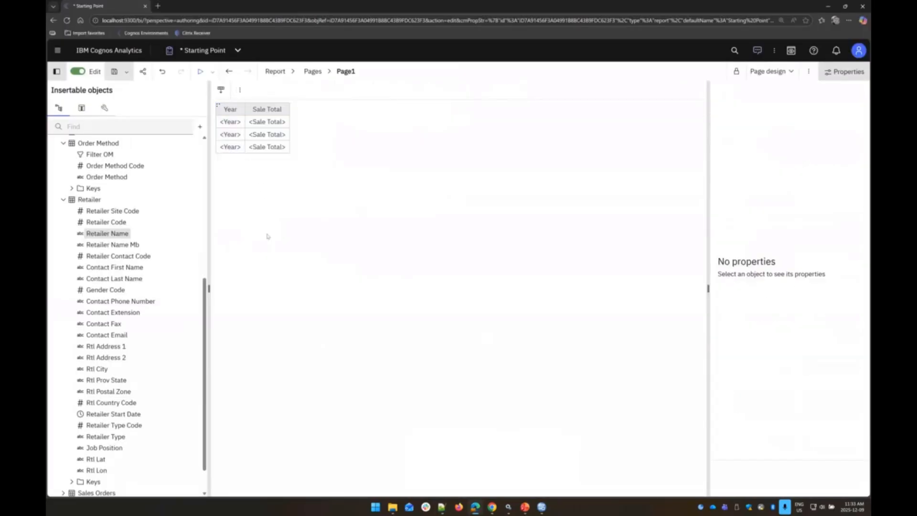
{"action": "left_click", "coordinate": [63, 200]}
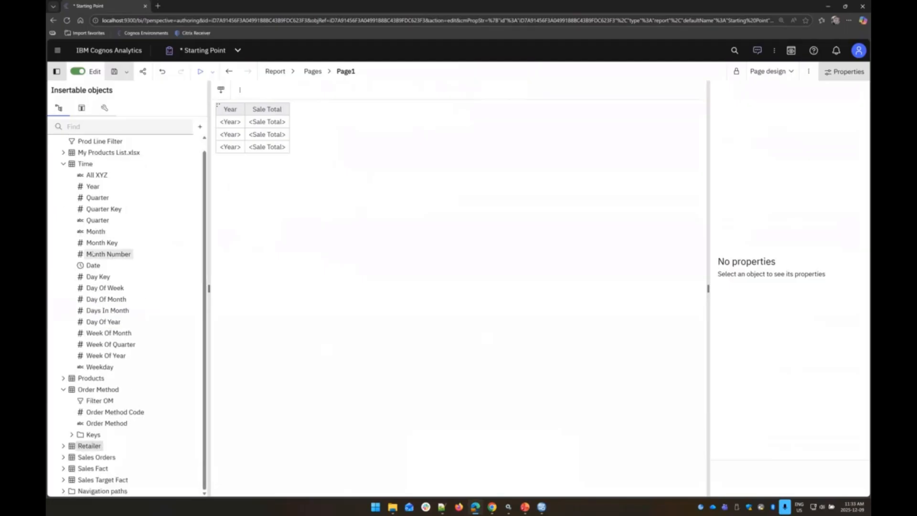
Step: Switch to the GOSALESDW Module and select Sales Fact in the relationships diagram to see its related tables
{"action": "left_click", "coordinate": [238, 52]}
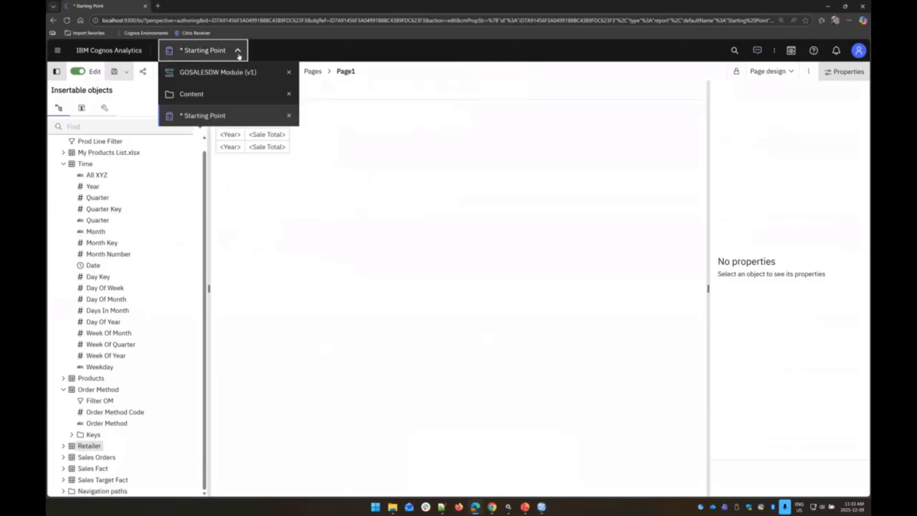
{"action": "left_click", "coordinate": [224, 75]}
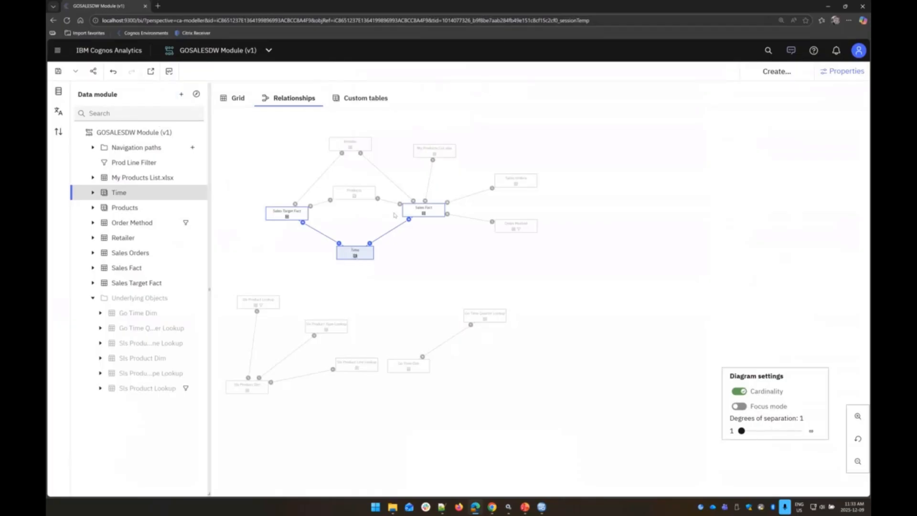
{"action": "left_click", "coordinate": [423, 213]}
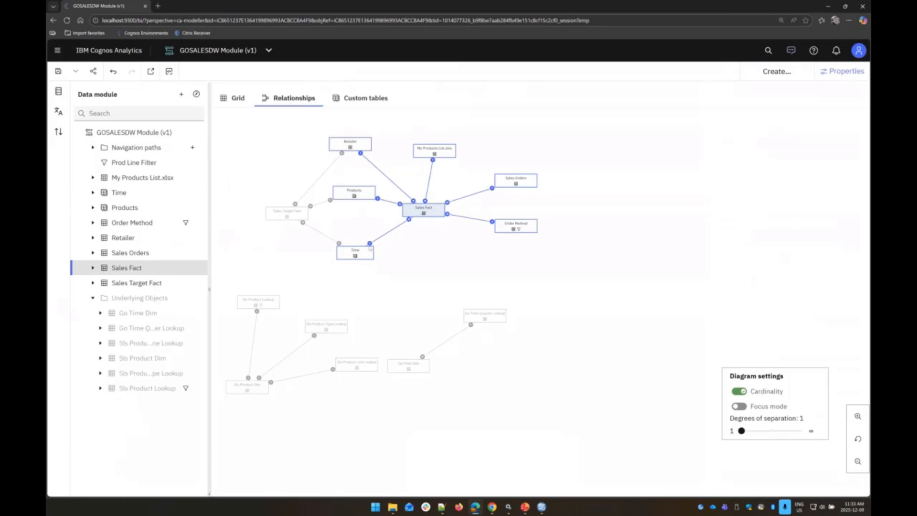
Step: Select Sales Target Fact in the diagram, check the matched columns of the Time to Sales Fact relationship, and close it unchanged
{"action": "left_click", "coordinate": [279, 214]}
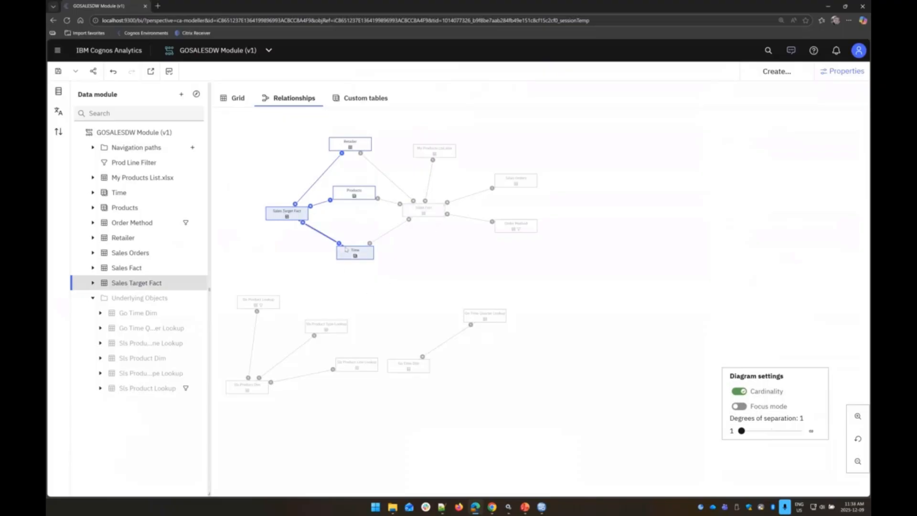
{"action": "double_click", "coordinate": [387, 235]}
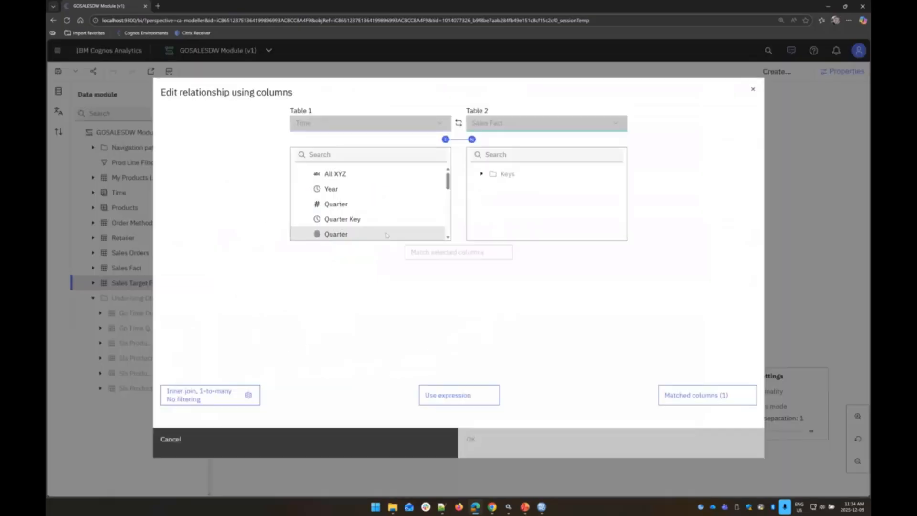
{"action": "left_click", "coordinate": [696, 401]}
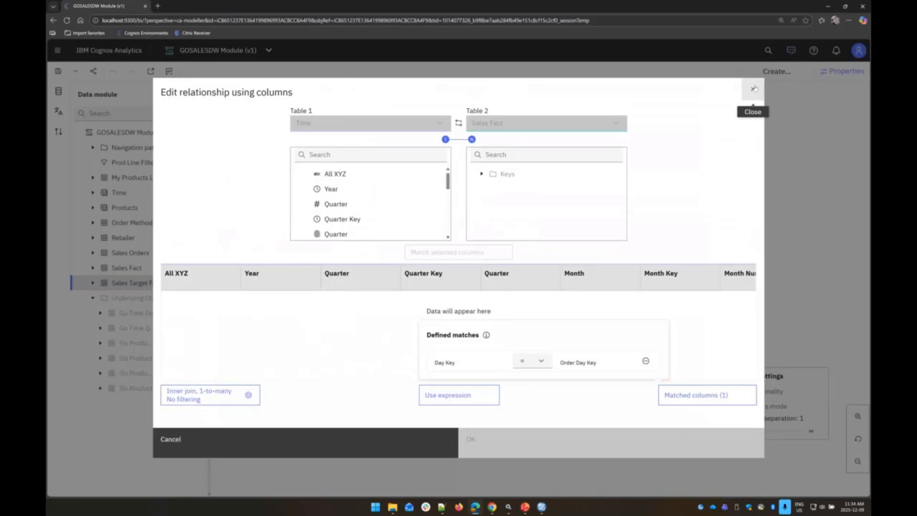
{"action": "left_click", "coordinate": [753, 89]}
{"action": "left_click", "coordinate": [753, 89]}
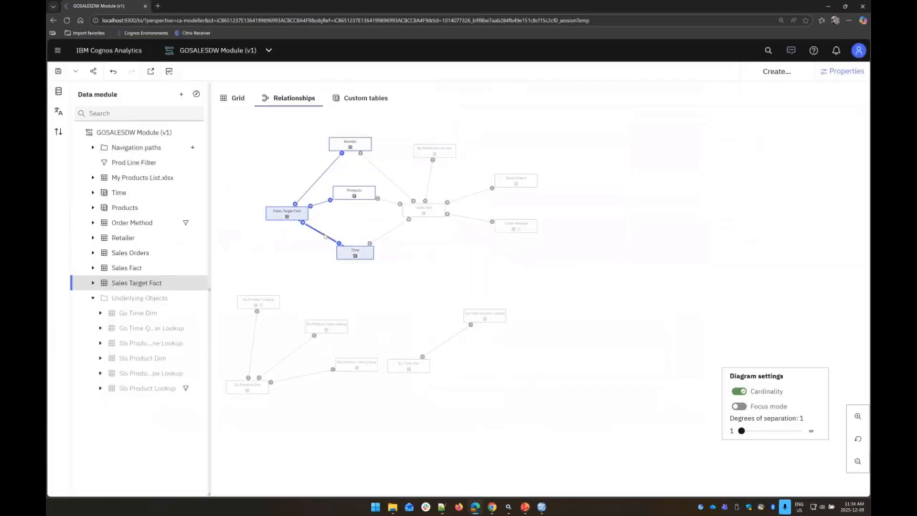
Step: Check the matched columns of the Time to Sales Target Fact relationship and cancel out of it
{"action": "double_click", "coordinate": [325, 235]}
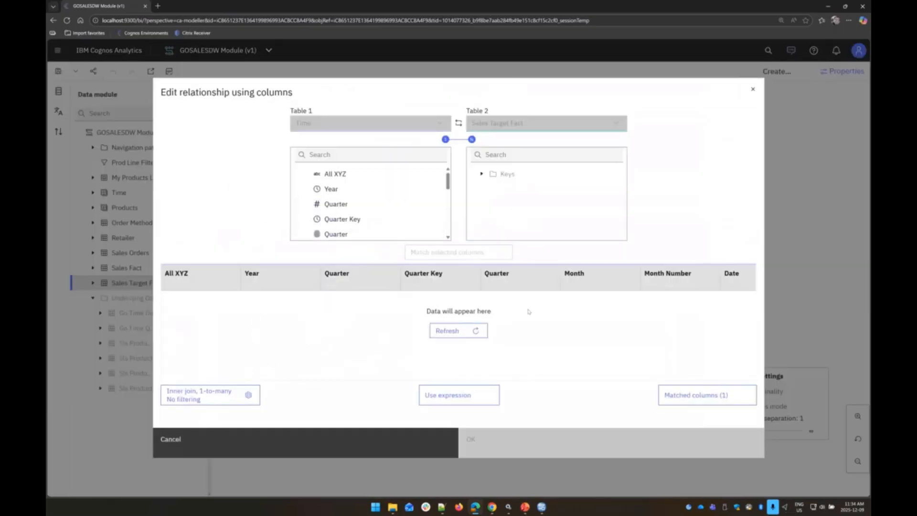
{"action": "left_click", "coordinate": [726, 400]}
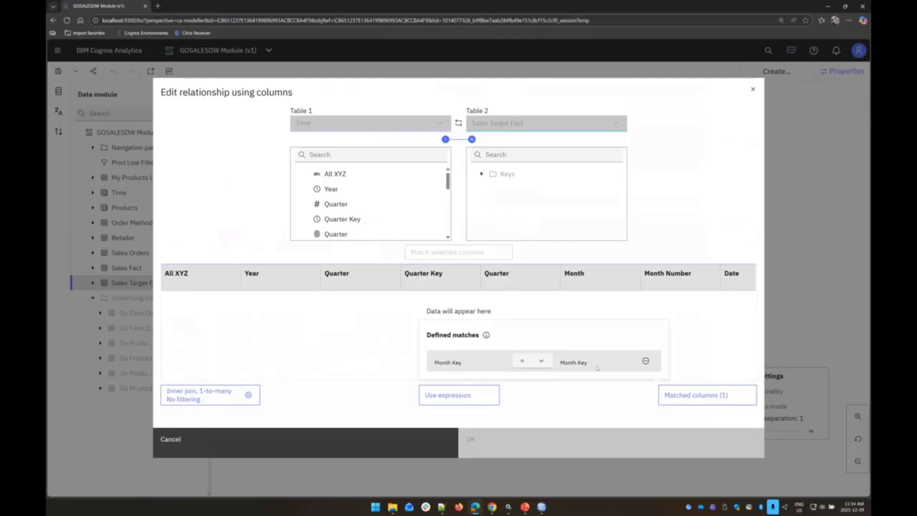
{"action": "left_click", "coordinate": [270, 447]}
{"action": "left_click", "coordinate": [270, 447]}
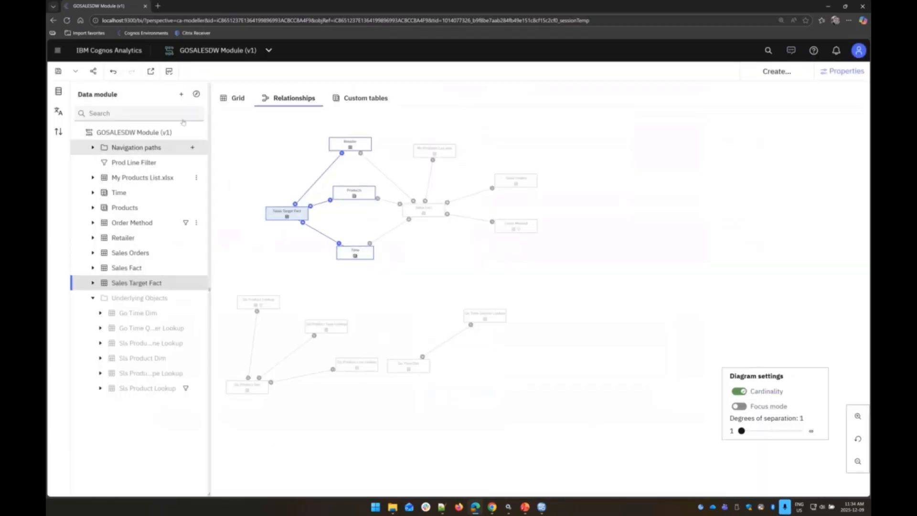
Step: Switch to the Starting Point report and add Sales Target from Sales Target Fact as the list column after Sale Total
{"action": "left_click", "coordinate": [213, 50]}
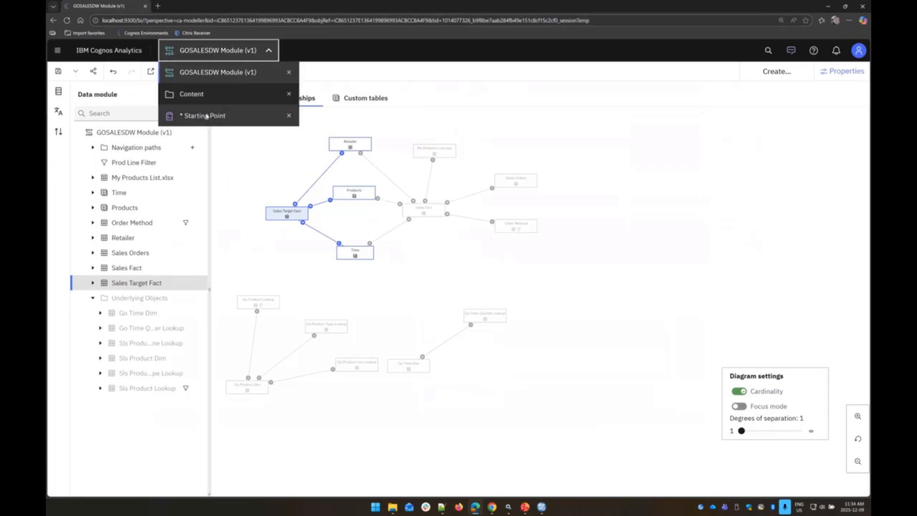
{"action": "left_click", "coordinate": [211, 117]}
{"action": "left_click", "coordinate": [63, 480]}
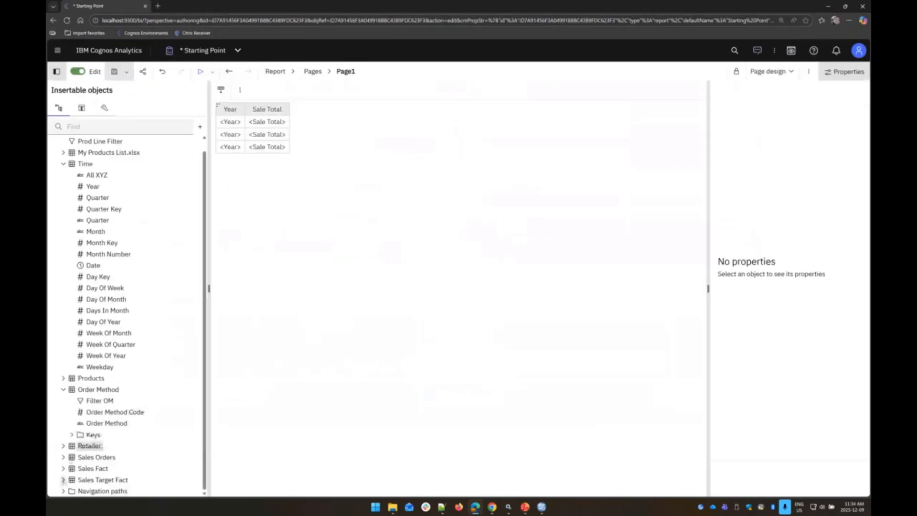
{"action": "left_click_drag", "start_coordinate": [106, 472], "coordinate": [292, 125]}
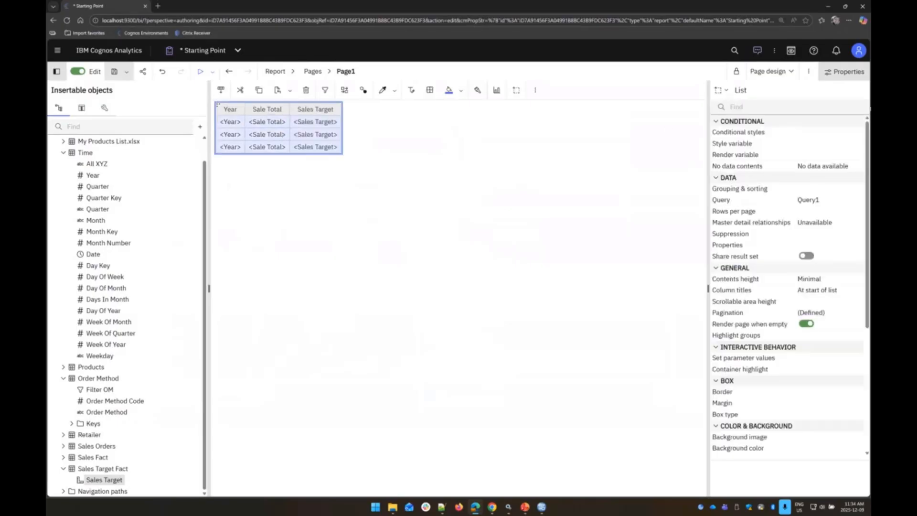
Step: Show the report's generated native SQL, look through it and copy the whole statement
{"action": "left_click", "coordinate": [809, 71]}
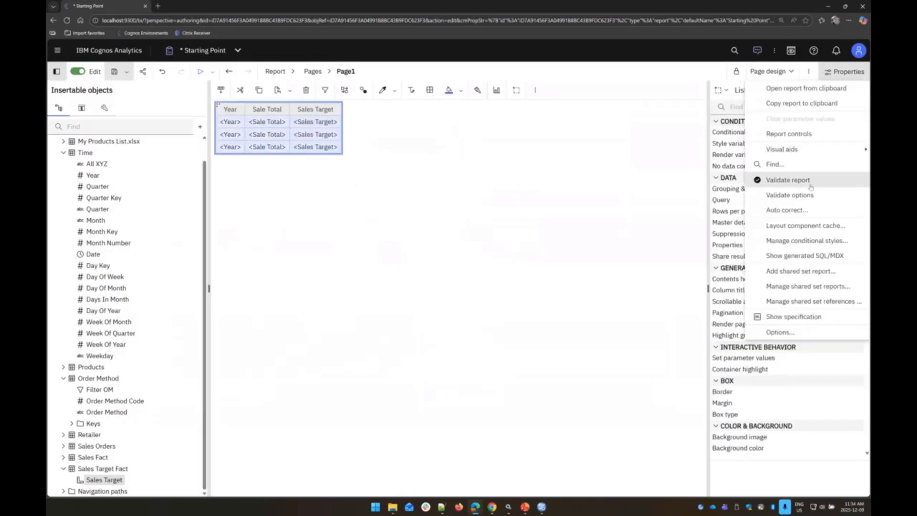
{"action": "left_click", "coordinate": [833, 256]}
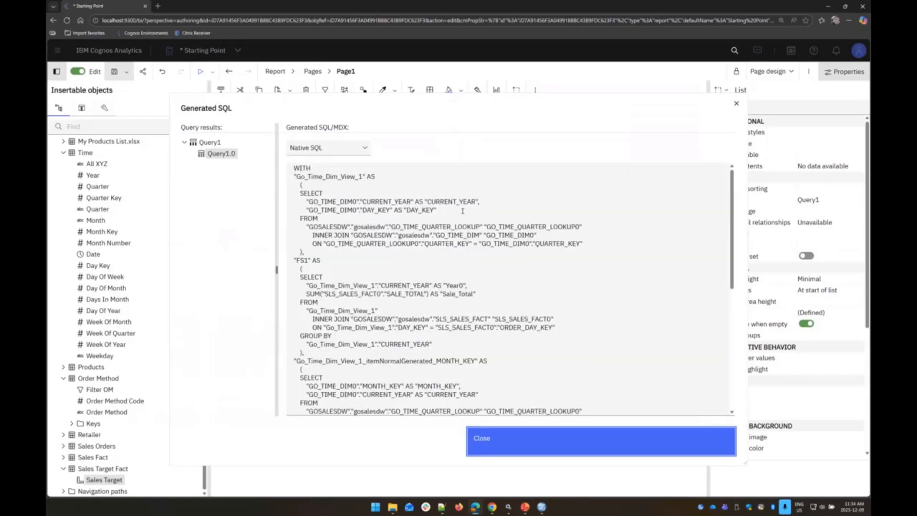
{"action": "scroll", "coordinate": [462, 211], "scroll_direction": "down", "scroll_amount": 8}
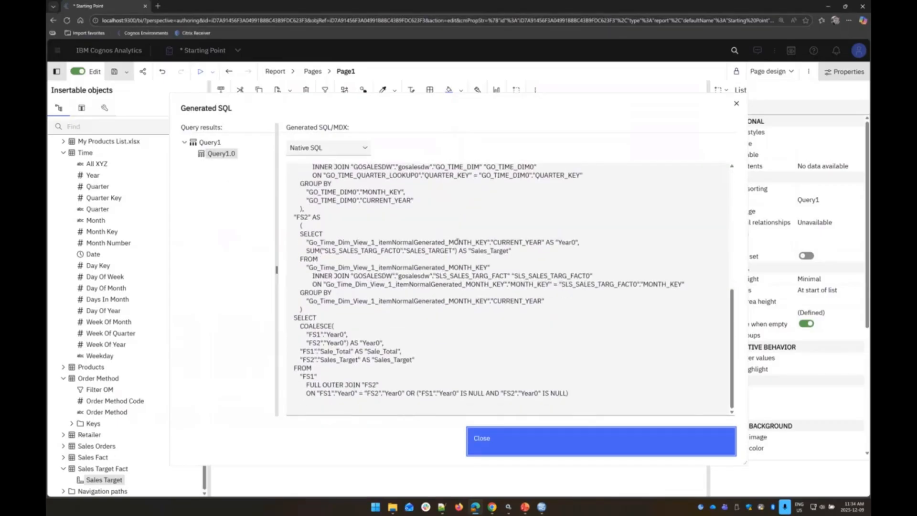
{"action": "scroll", "coordinate": [456, 241], "scroll_direction": "up", "scroll_amount": 8}
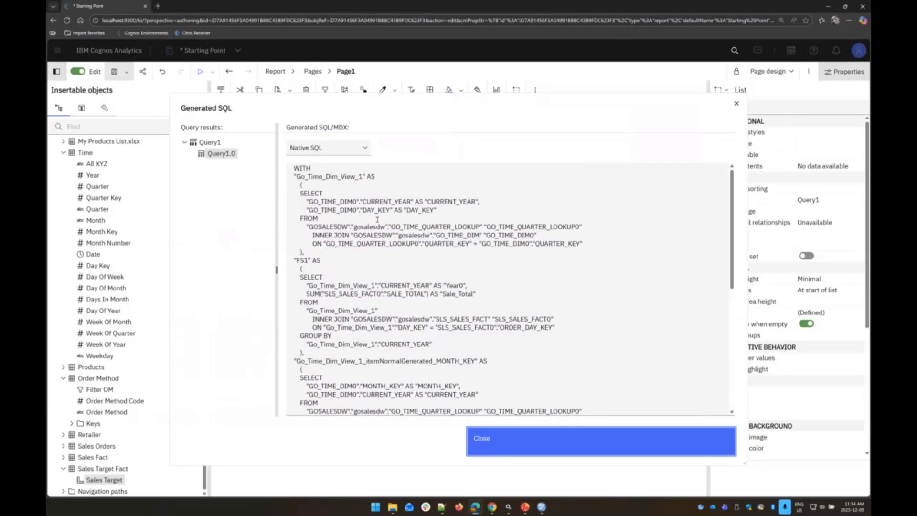
{"action": "left_click_drag", "start_coordinate": [291, 172], "coordinate": [569, 394]}
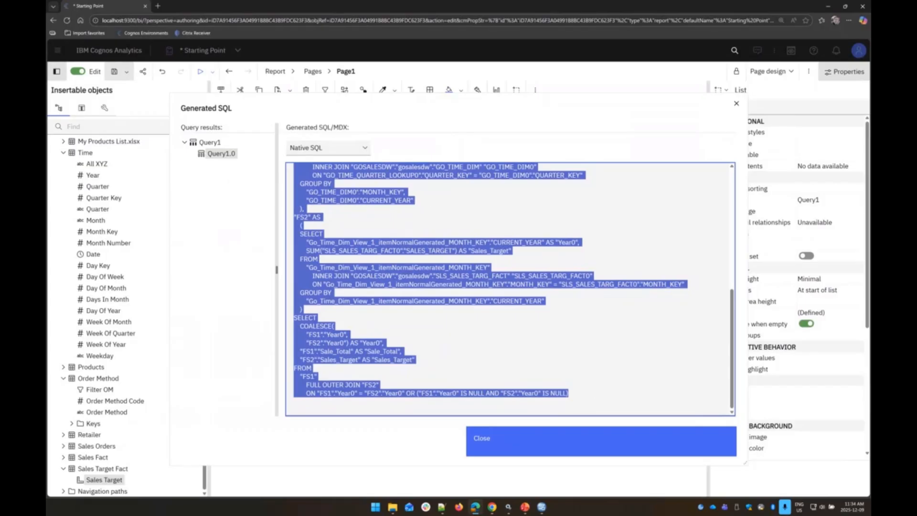
Step: View the Cognos SQL version of the query, return to Native SQL and close the generated SQL
{"action": "left_click", "coordinate": [334, 148]}
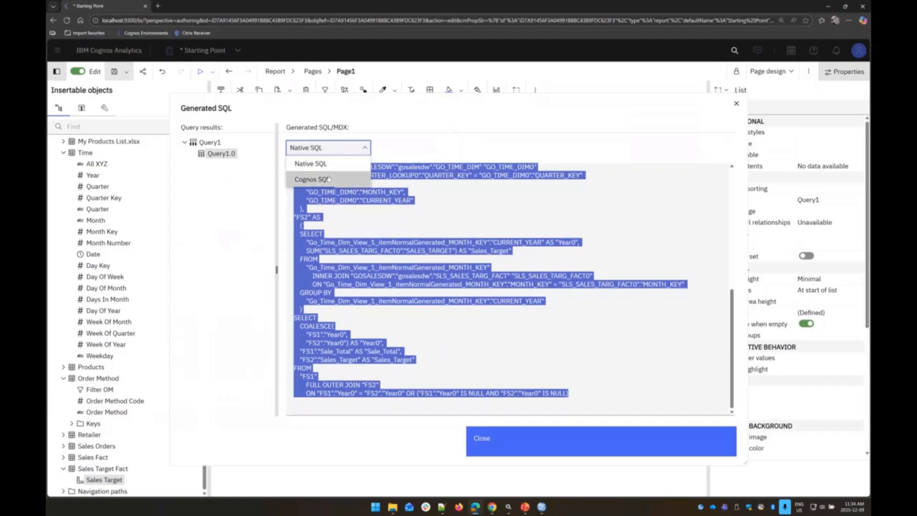
{"action": "left_click", "coordinate": [329, 178]}
{"action": "left_click", "coordinate": [335, 148]}
{"action": "left_click", "coordinate": [344, 164]}
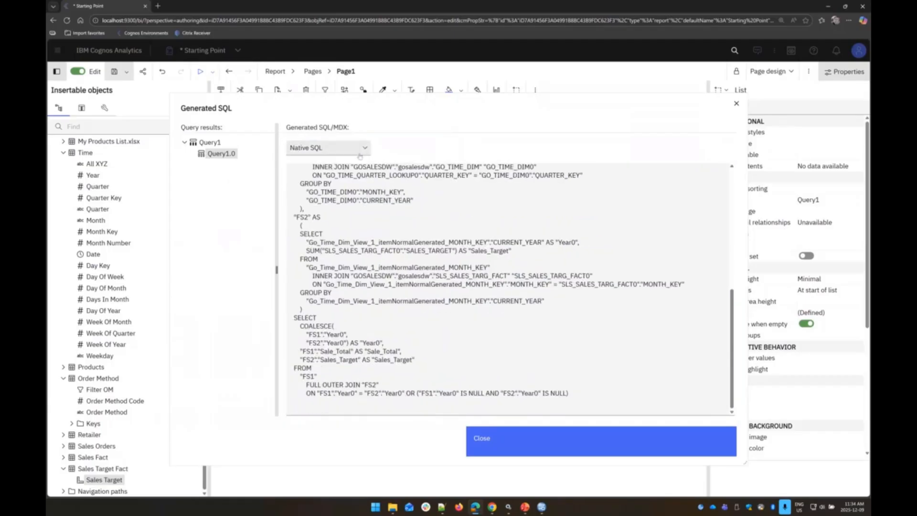
{"action": "left_click", "coordinate": [496, 448]}
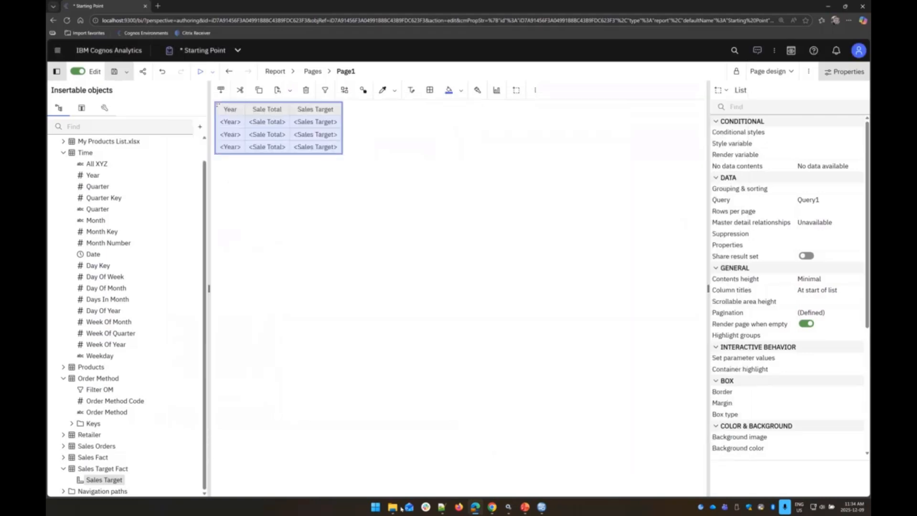
Step: Switch to Notepad++ and paste the copied SQL into the empty new 1 document
{"action": "left_click", "coordinate": [441, 507]}
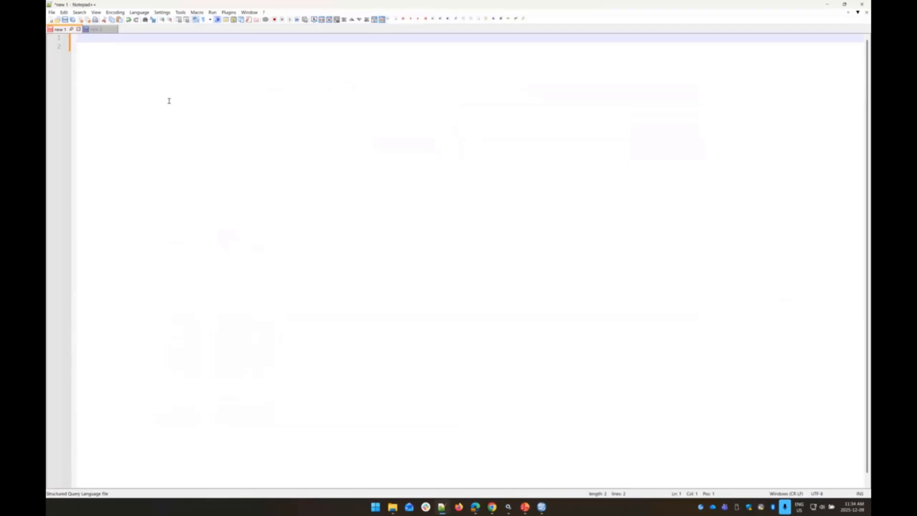
{"action": "key", "text": "ctrl+v"}
{"action": "scroll", "coordinate": [239, 239], "scroll_direction": "up", "scroll_amount": 3}
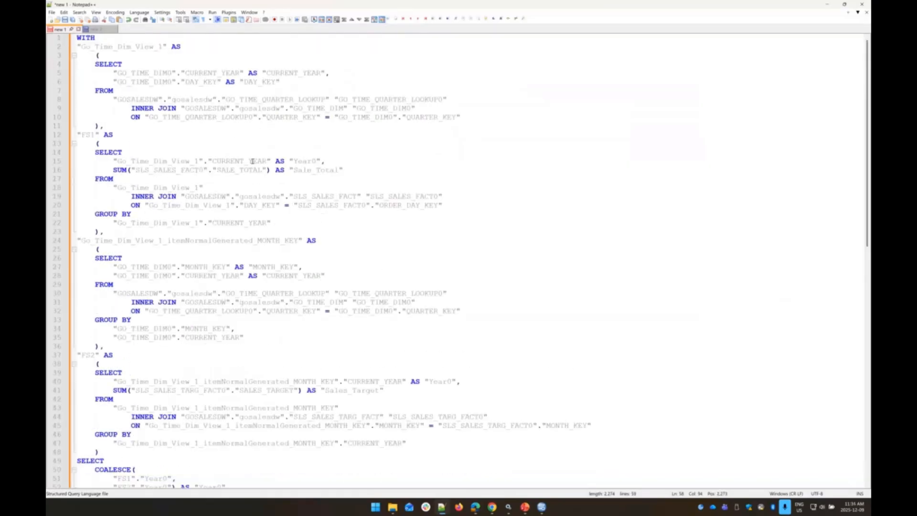
Step: Highlight the Go_Time_Dim_View_1 subquery at the start of the pasted SQL to examine its definition
{"action": "left_click", "coordinate": [109, 45]}
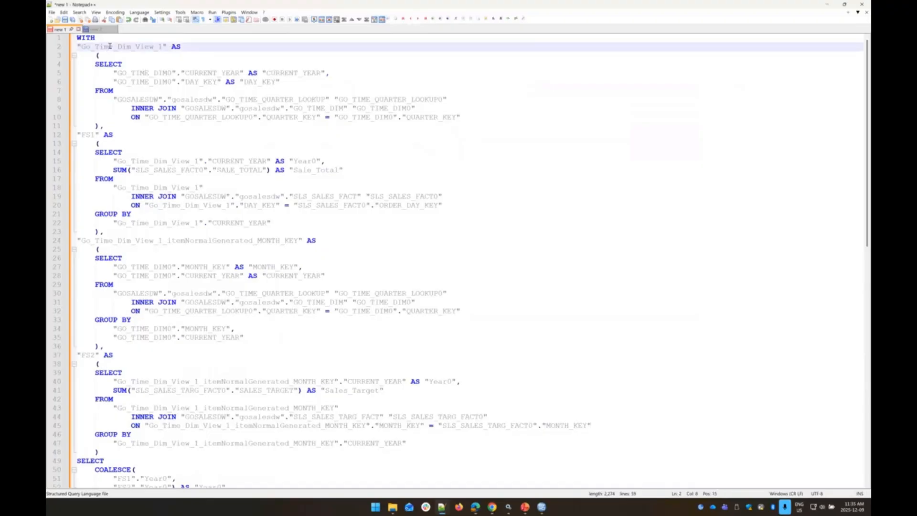
{"action": "left_click_drag", "start_coordinate": [80, 47], "coordinate": [193, 114]}
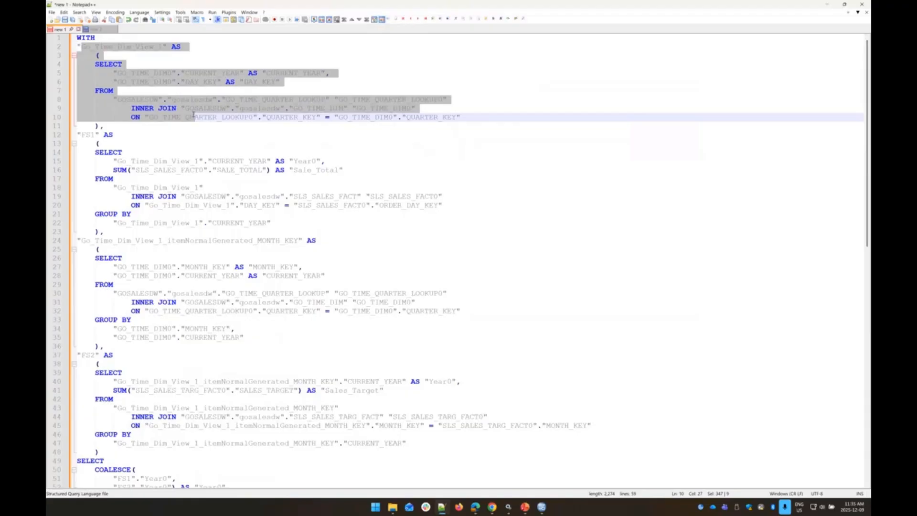
{"action": "key", "text": "Up"}
{"action": "key", "text": "Up"}
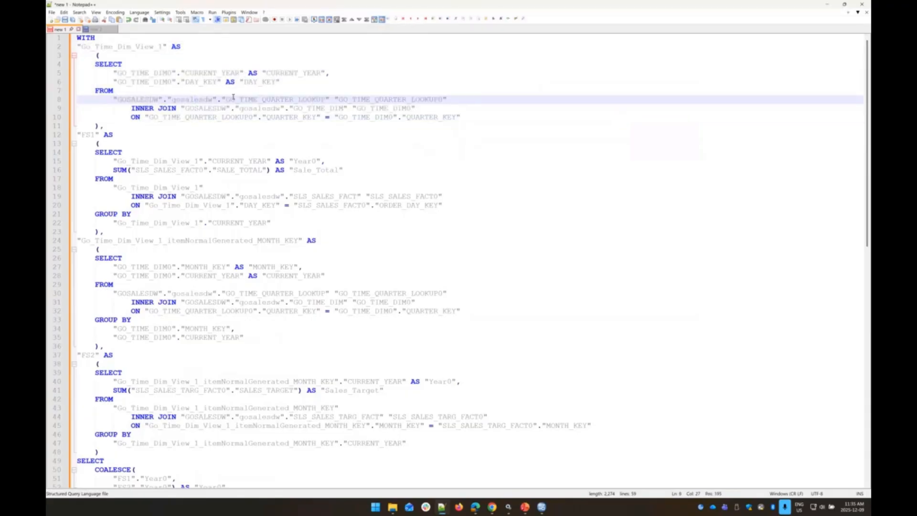
Step: Examine the FS1 subquery by highlighting the occurrences of FS1 and Go_Time_Dim_View_1 and its SUM of SALE_TOTAL line
{"action": "scroll", "coordinate": [233, 97], "scroll_direction": "down", "scroll_amount": 2}
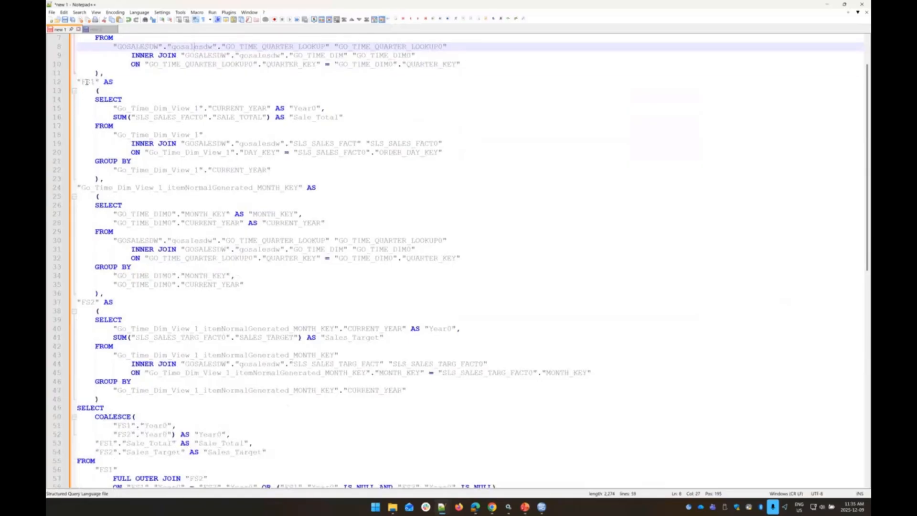
{"action": "left_click", "coordinate": [86, 82]}
{"action": "double_click", "coordinate": [87, 82]}
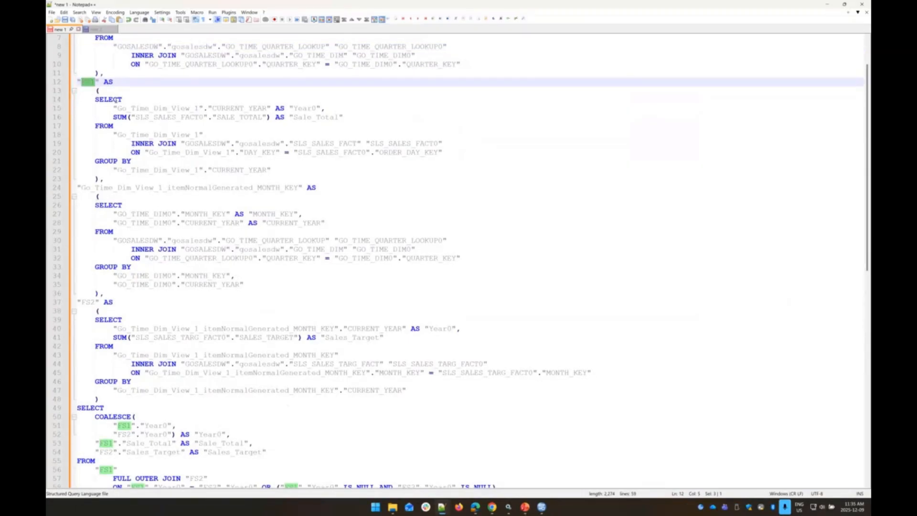
{"action": "left_click_drag", "start_coordinate": [108, 108], "coordinate": [265, 109]}
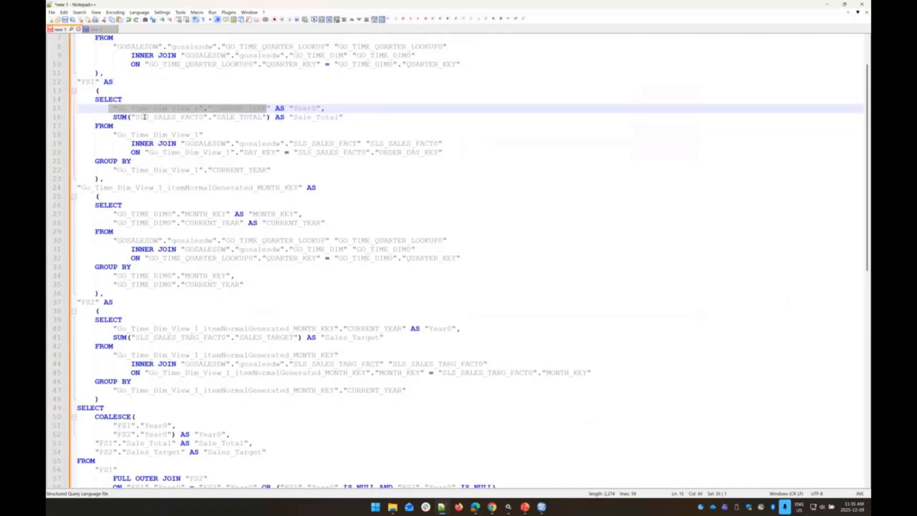
{"action": "left_click", "coordinate": [192, 111]}
{"action": "scroll", "coordinate": [183, 118], "scroll_direction": "up", "scroll_amount": 2}
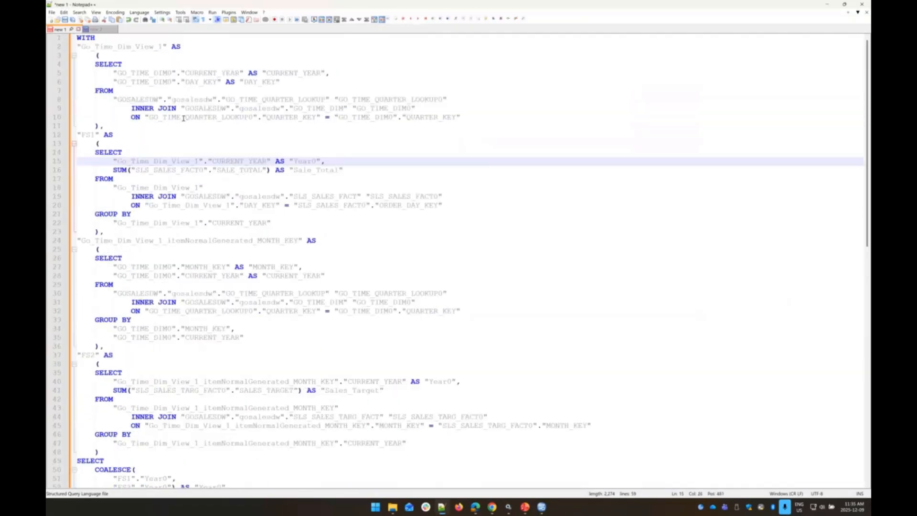
{"action": "double_click", "coordinate": [163, 161]}
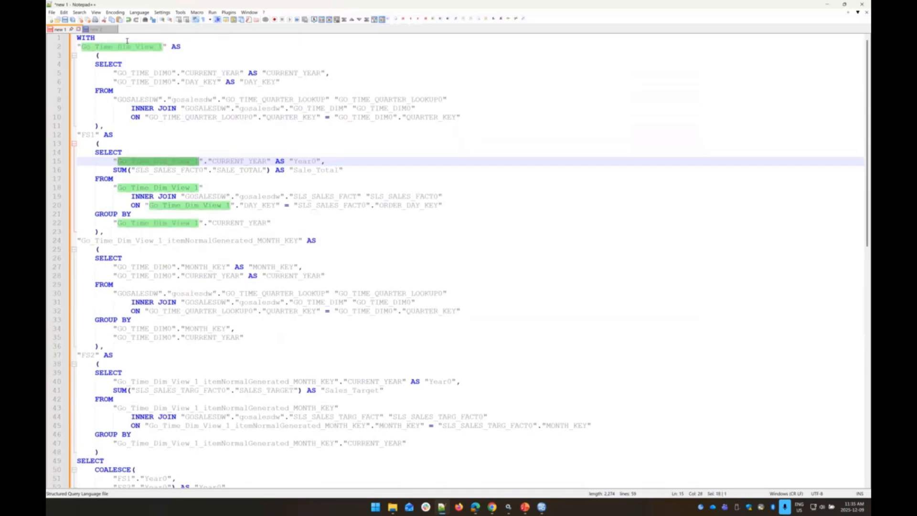
{"action": "left_click_drag", "start_coordinate": [114, 170], "coordinate": [362, 175]}
Step: Highlight the occurrences of Go_Time_Dim_View_1_itemNormalGenerated_MONTH_KEY and the body of its subquery, including the GROUP BY
{"action": "scroll", "coordinate": [352, 185], "scroll_direction": "down", "scroll_amount": 3}
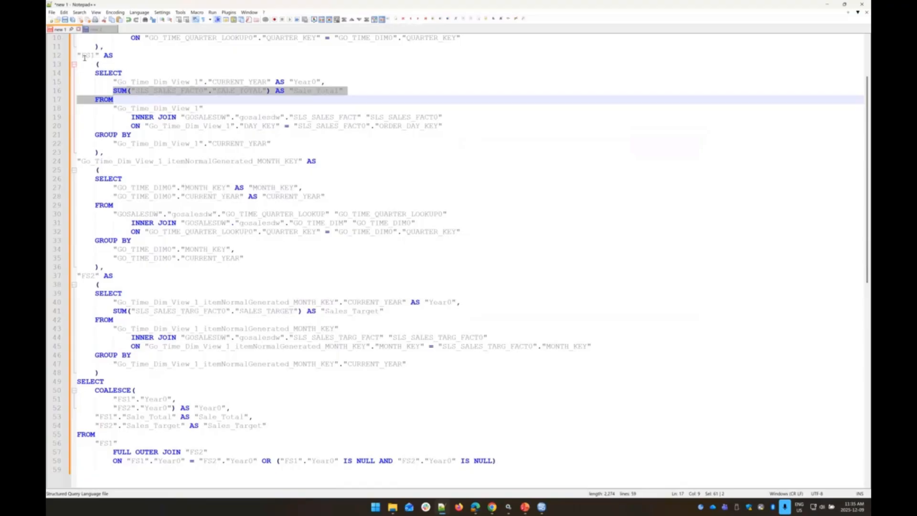
{"action": "scroll", "coordinate": [136, 191], "scroll_direction": "down", "scroll_amount": 1}
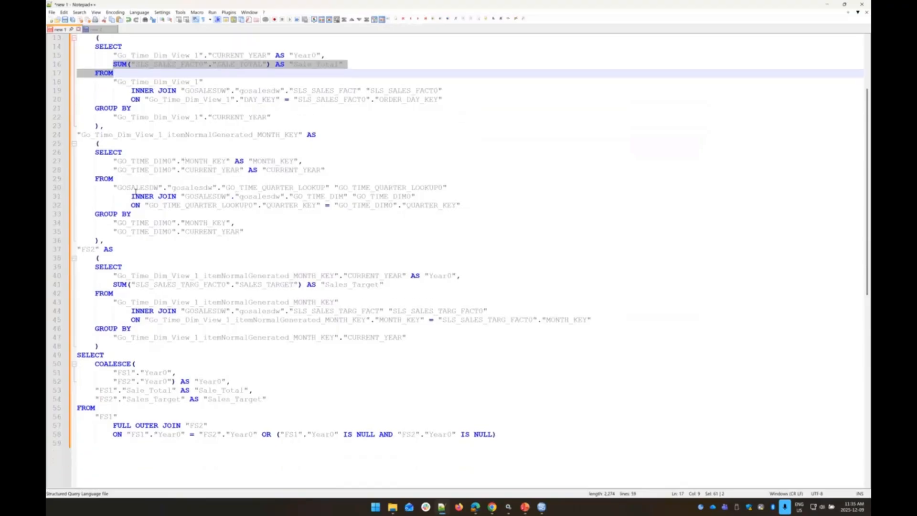
{"action": "left_click", "coordinate": [107, 135]}
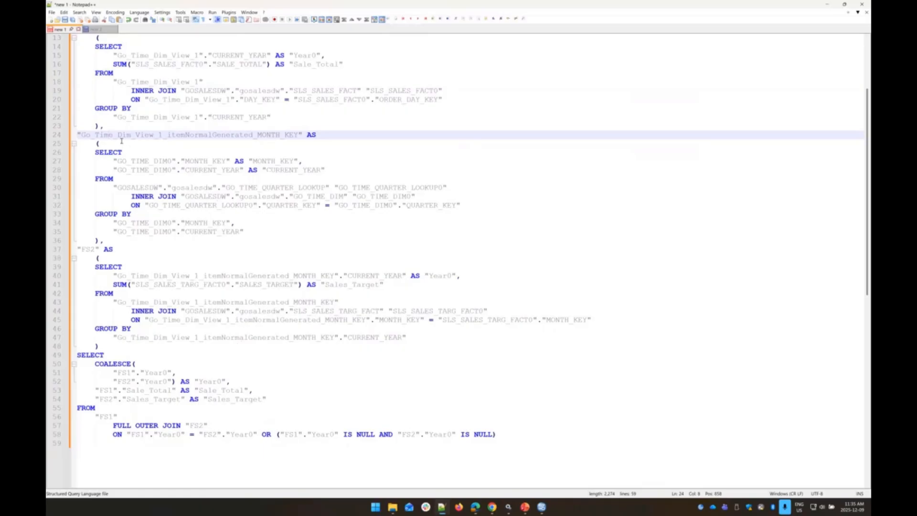
{"action": "left_click_drag", "start_coordinate": [81, 135], "coordinate": [92, 135]}
{"action": "double_click", "coordinate": [252, 137]}
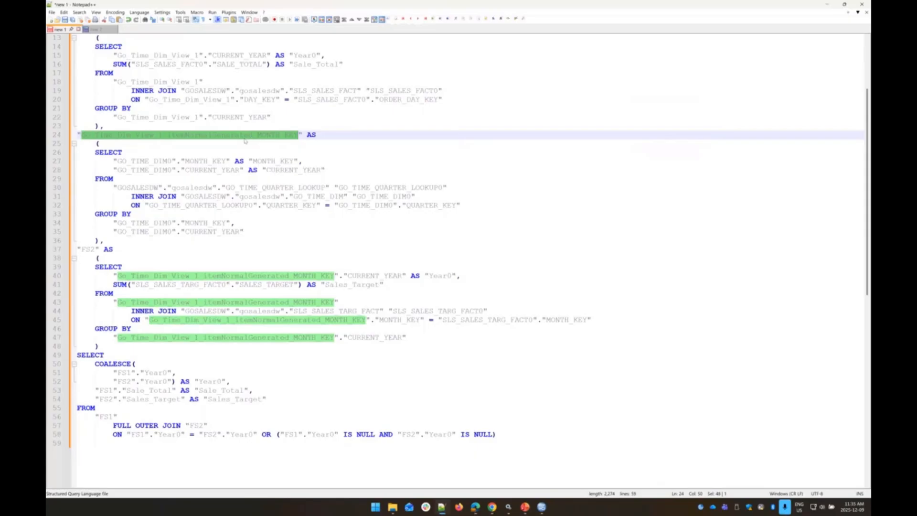
{"action": "left_click", "coordinate": [90, 145]}
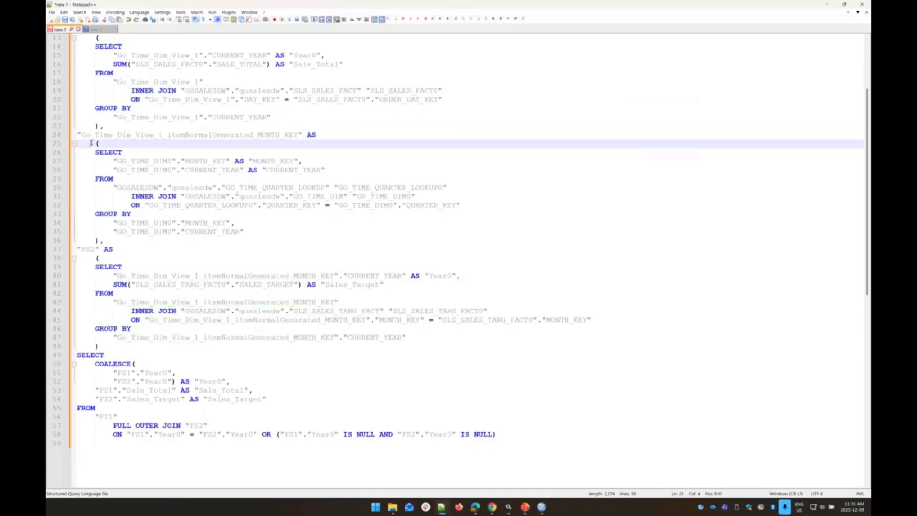
{"action": "left_click_drag", "start_coordinate": [90, 150], "coordinate": [231, 232]}
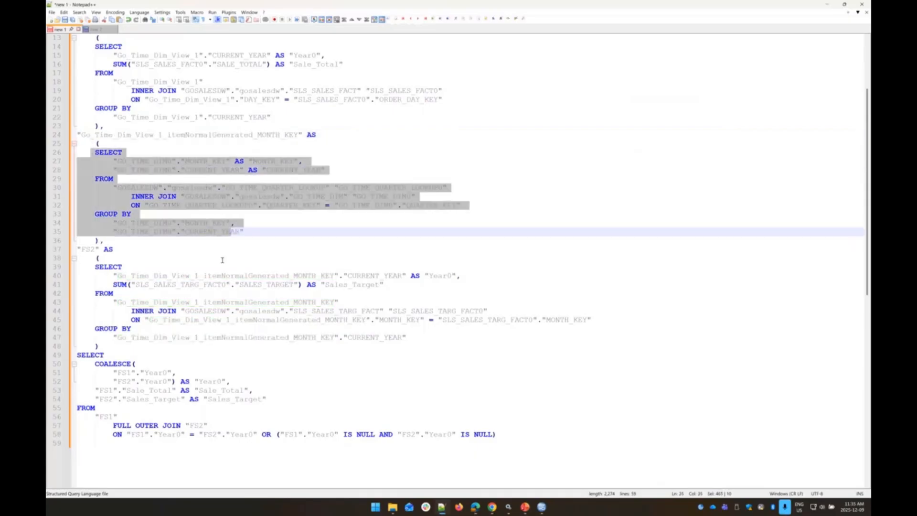
{"action": "double_click", "coordinate": [211, 137]}
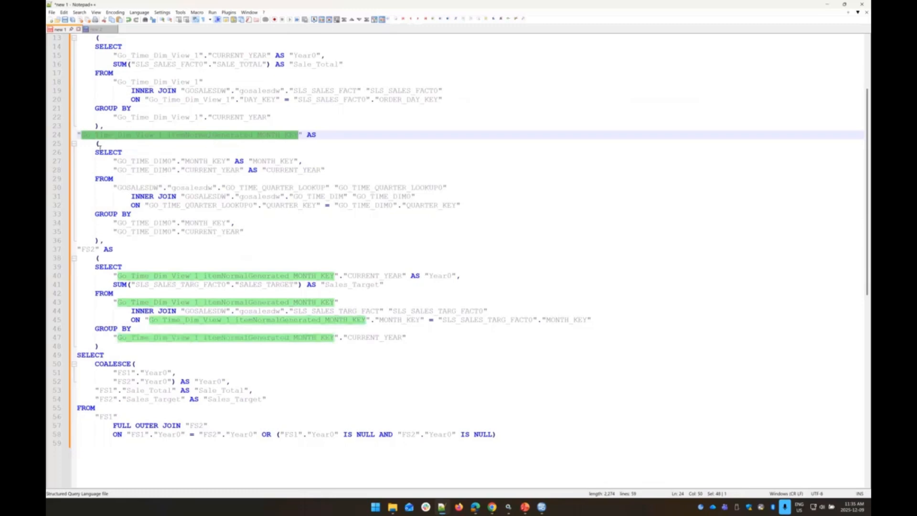
Step: Highlight the month-key subquery from SELECT through GROUP BY and its CURRENT_YEAR grouping line to examine how it is built
{"action": "left_click_drag", "start_coordinate": [91, 149], "coordinate": [255, 232]}
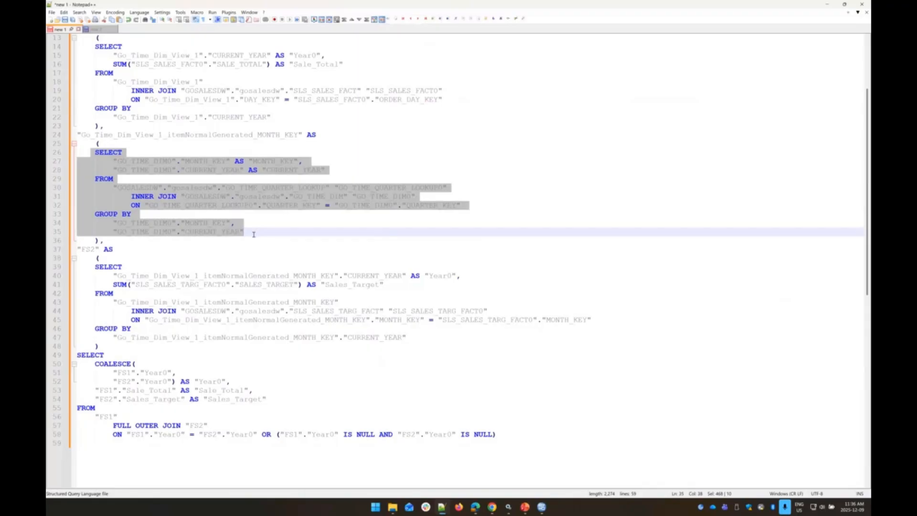
{"action": "left_click", "coordinate": [198, 162]}
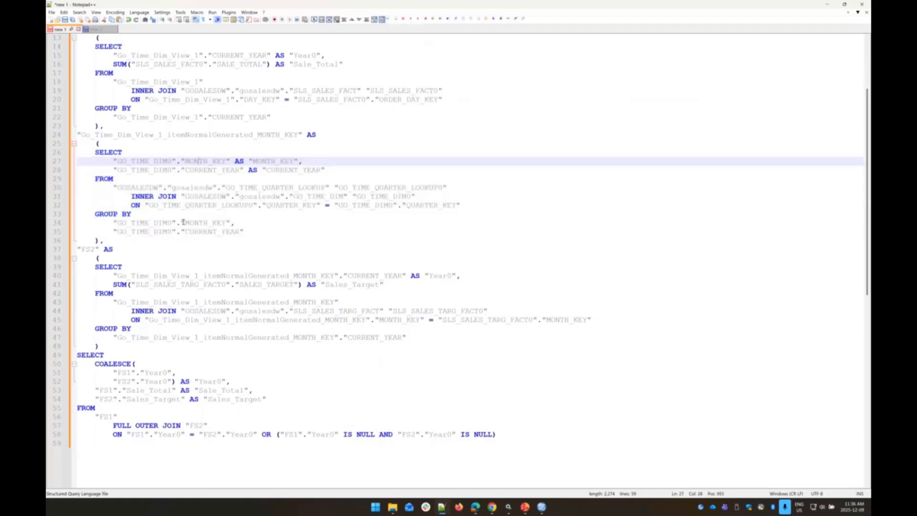
{"action": "left_click_drag", "start_coordinate": [181, 222], "coordinate": [113, 232]}
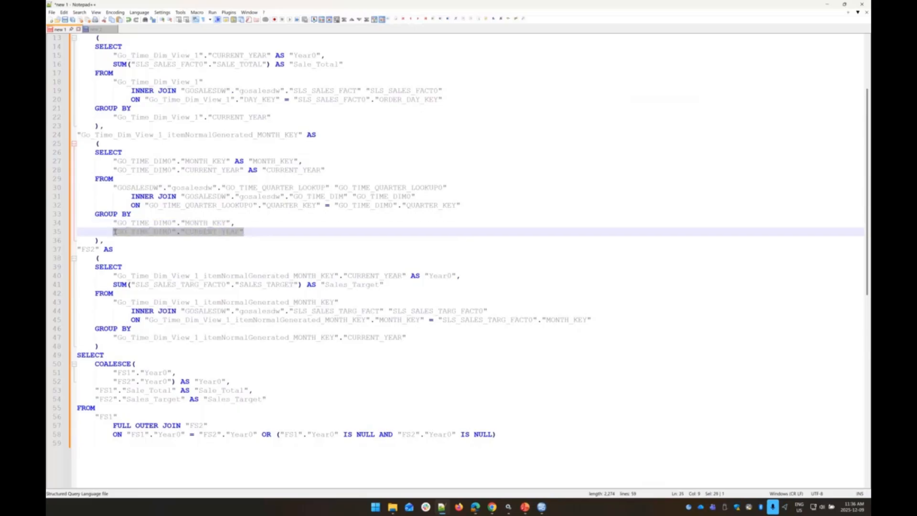
Step: Examine the FS2 subquery by highlighting the FS2 occurrences, CURRENT_YEAR, the SALES_TARGET sum and the inner join to SLS_SALES_TARG_FACT
{"action": "scroll", "coordinate": [184, 238], "scroll_direction": "up", "scroll_amount": 4}
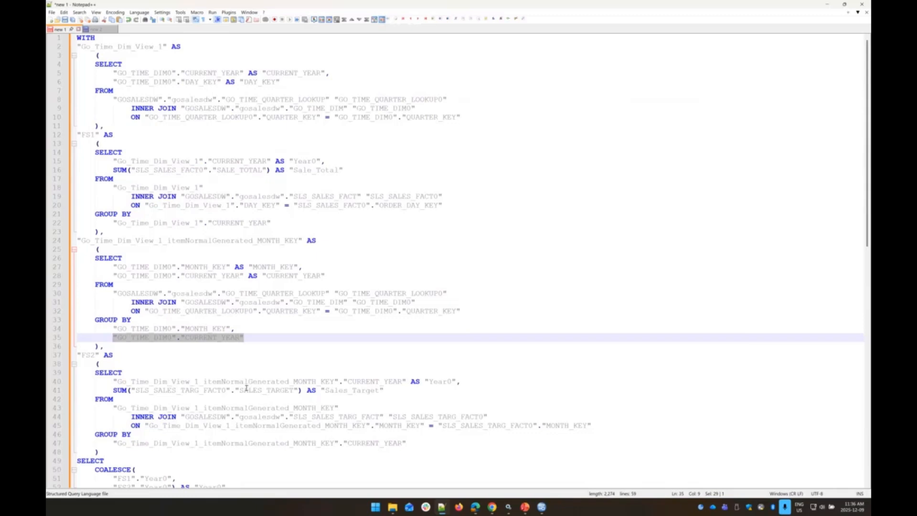
{"action": "scroll", "coordinate": [246, 388], "scroll_direction": "down", "scroll_amount": 3}
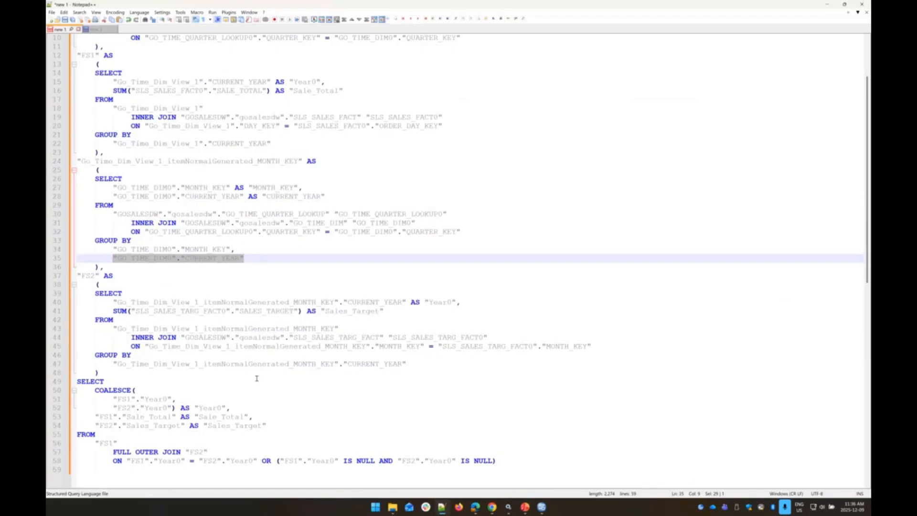
{"action": "scroll", "coordinate": [227, 264], "scroll_direction": "down", "scroll_amount": 3}
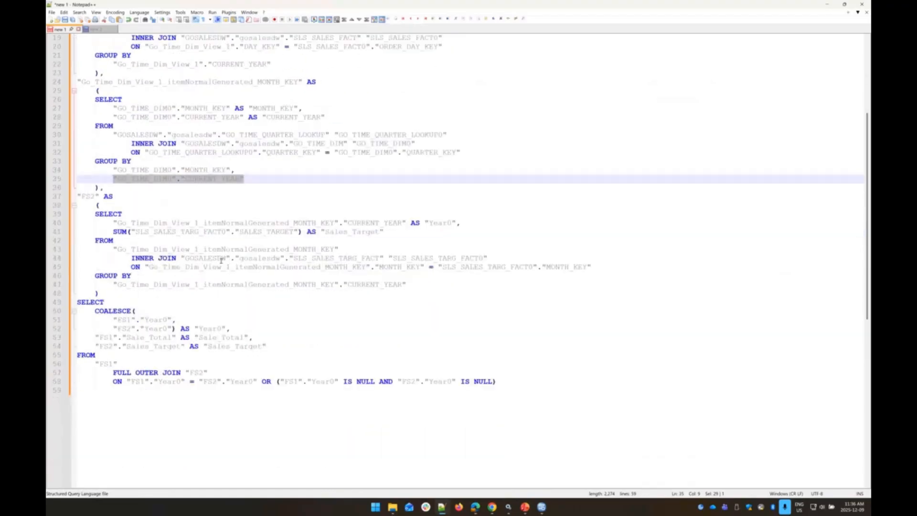
{"action": "double_click", "coordinate": [89, 197]}
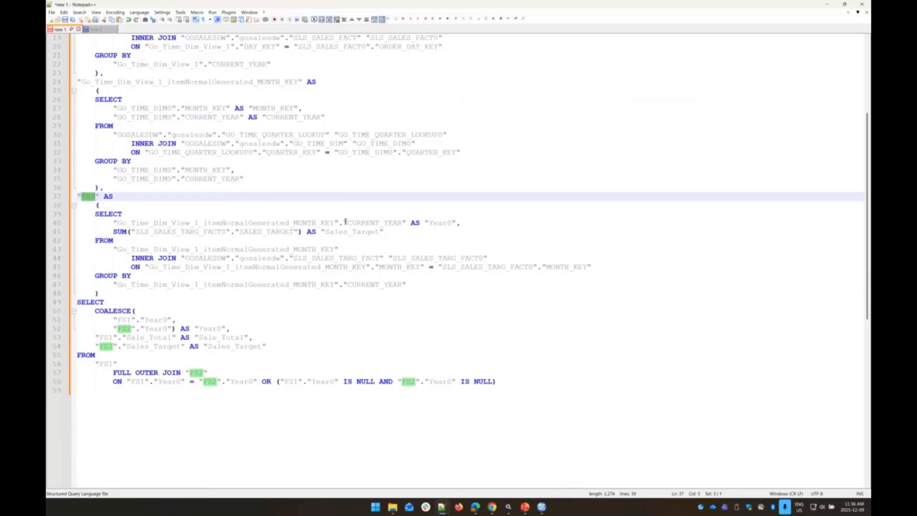
{"action": "left_click_drag", "start_coordinate": [344, 222], "coordinate": [408, 224]}
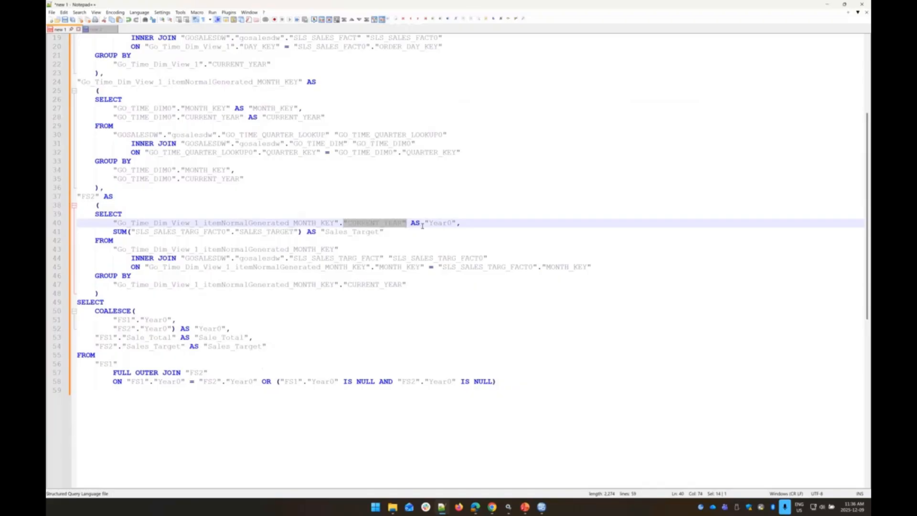
{"action": "left_click_drag", "start_coordinate": [113, 232], "coordinate": [354, 233]}
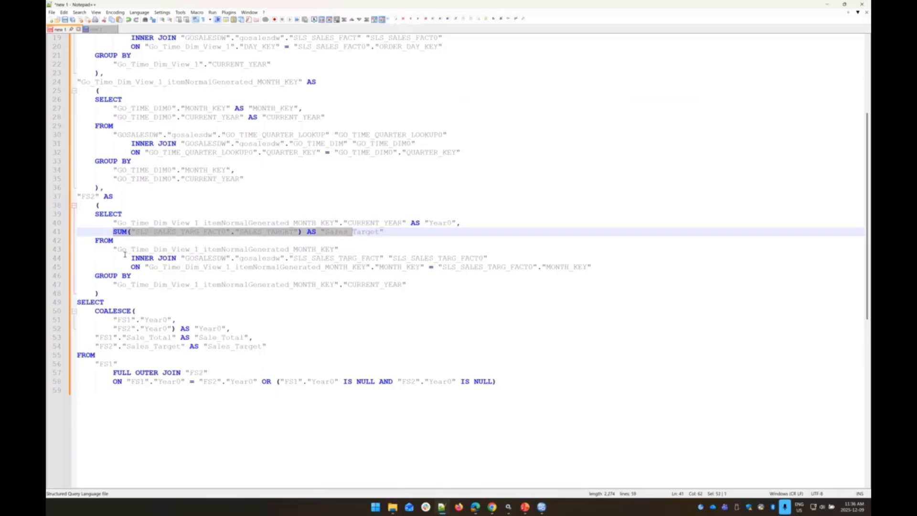
{"action": "left_click_drag", "start_coordinate": [131, 259], "coordinate": [191, 258]}
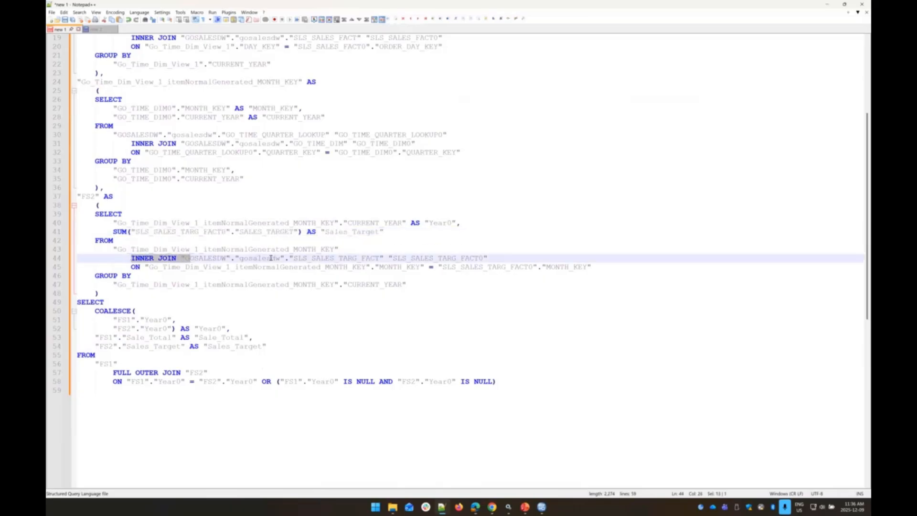
{"action": "left_click_drag", "start_coordinate": [294, 258], "coordinate": [379, 258]}
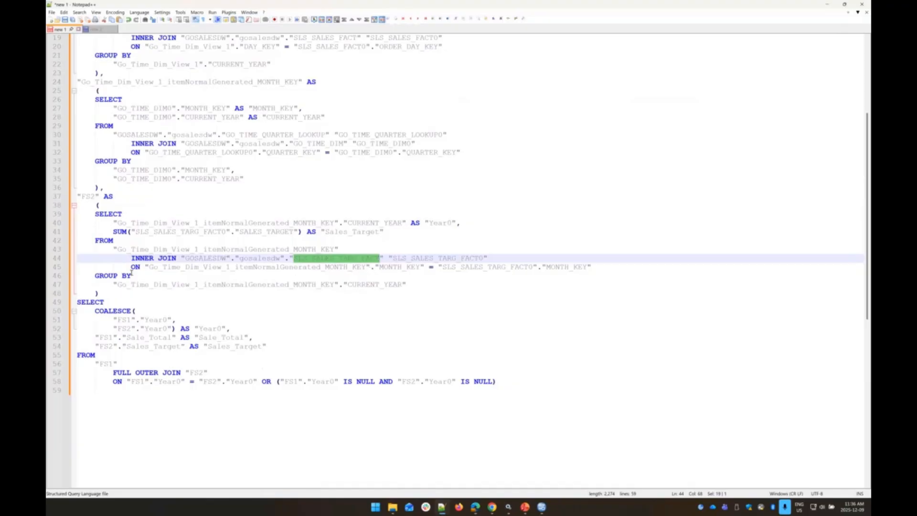
Step: Highlight the month-key view references in FS2, the MONTH_KEY occurrences in its join condition and its GROUP BY line
{"action": "left_click_drag", "start_coordinate": [163, 249], "coordinate": [232, 251]}
{"action": "double_click", "coordinate": [233, 250]}
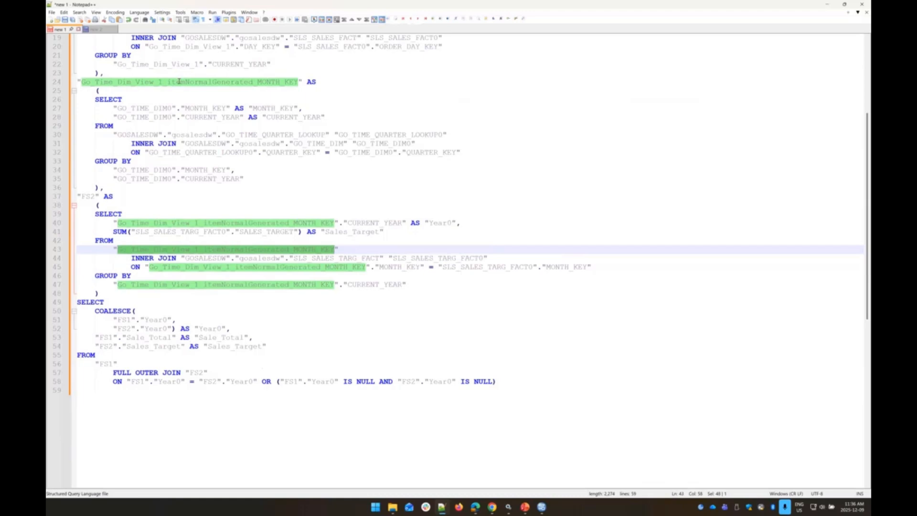
{"action": "left_click", "coordinate": [400, 267]}
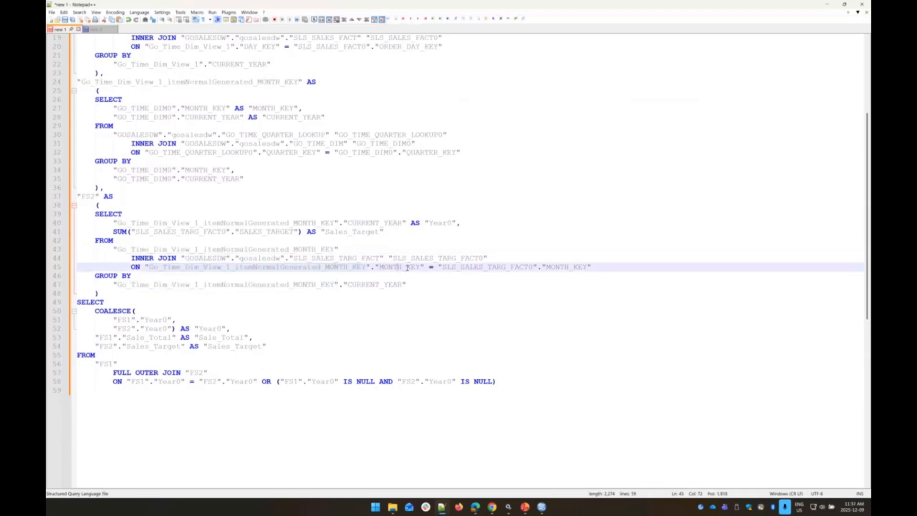
{"action": "left_click", "coordinate": [561, 269]}
{"action": "double_click", "coordinate": [550, 266]}
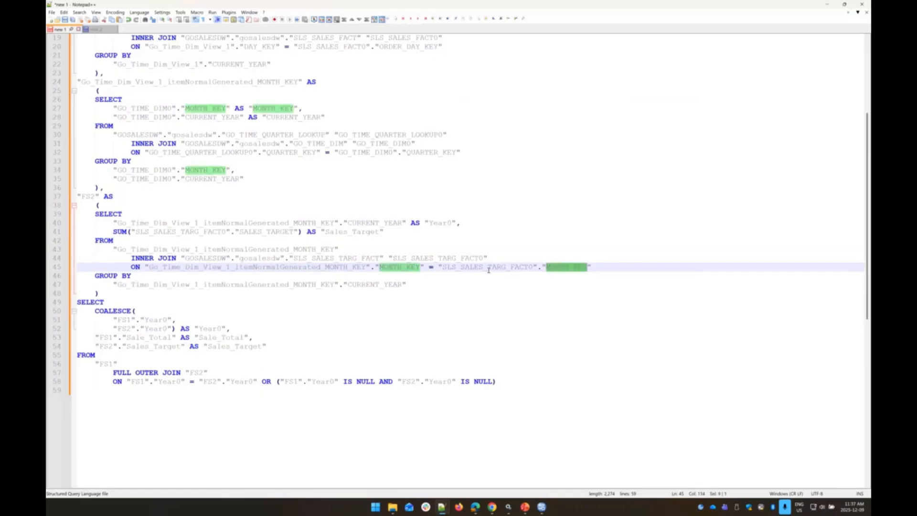
{"action": "left_click_drag", "start_coordinate": [113, 285], "coordinate": [409, 285]}
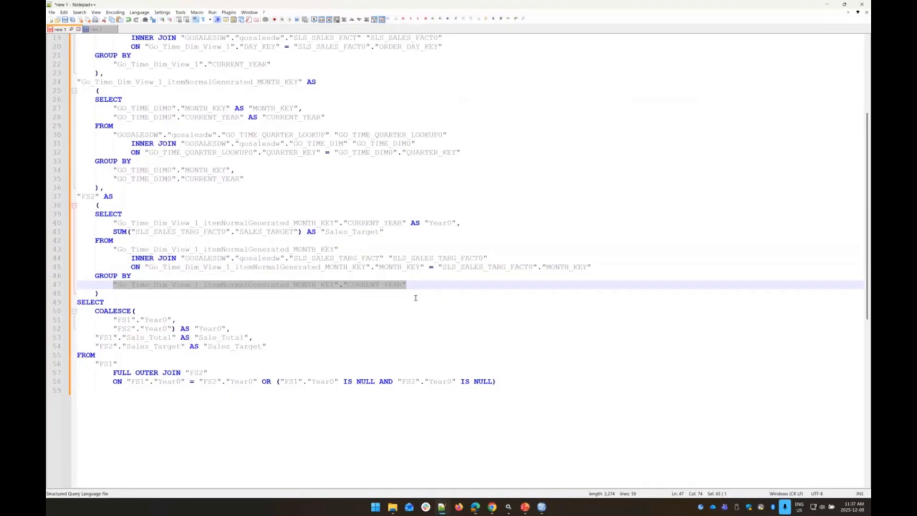
Step: Examine the final SELECT by highlighting the COALESCE arguments, the IS NULL condition, the Sale_Total line and FULL OUTER JOIN
{"action": "scroll", "coordinate": [415, 298], "scroll_direction": "down", "scroll_amount": 4}
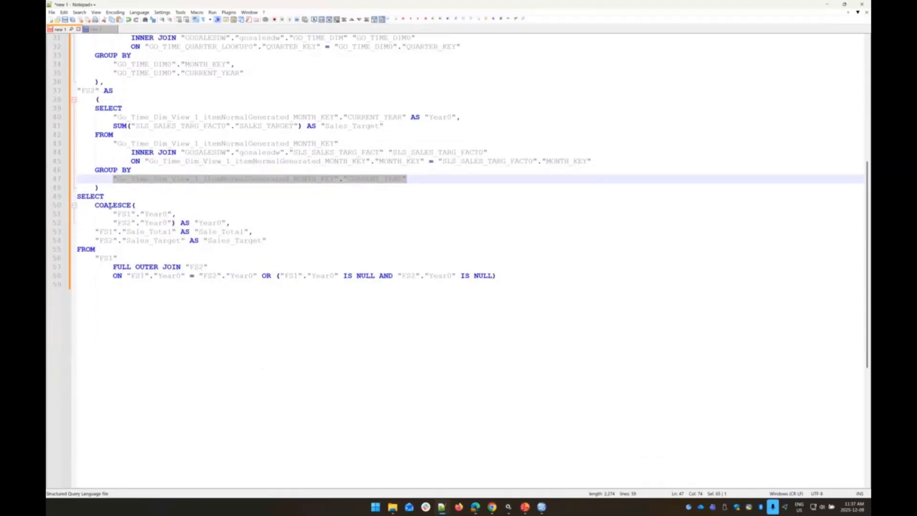
{"action": "left_click", "coordinate": [110, 206]}
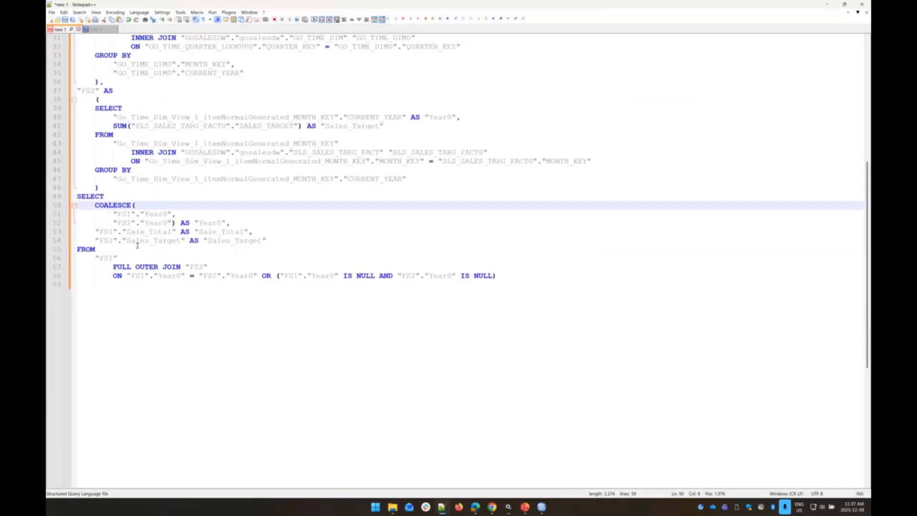
{"action": "left_click_drag", "start_coordinate": [113, 214], "coordinate": [171, 214]}
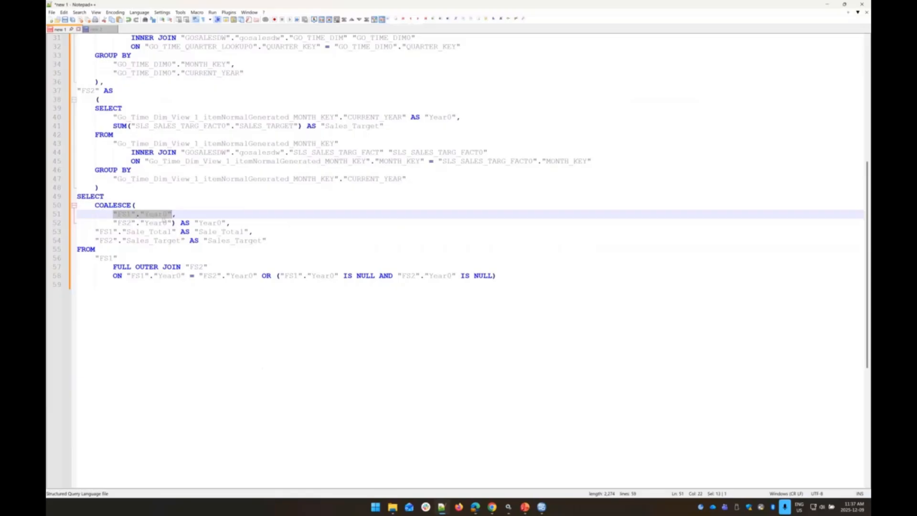
{"action": "left_click_drag", "start_coordinate": [113, 223], "coordinate": [172, 223]}
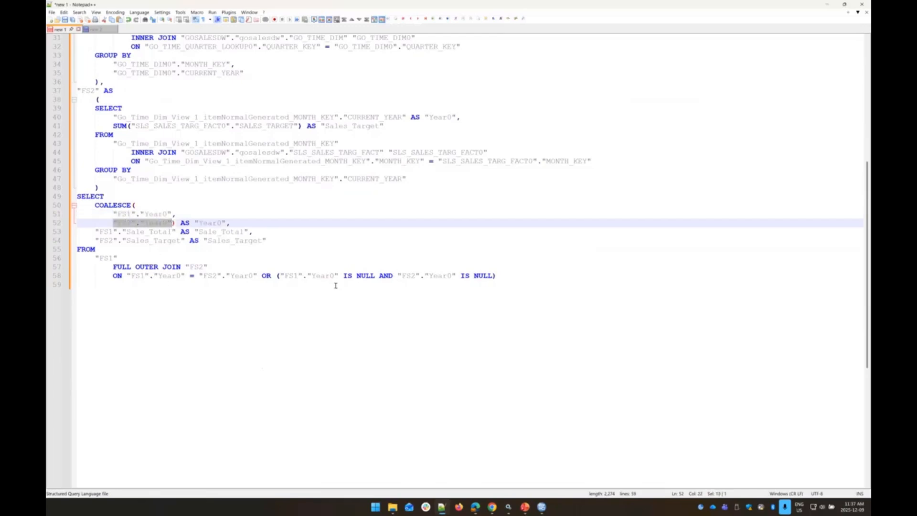
{"action": "left_click_drag", "start_coordinate": [280, 276], "coordinate": [497, 277]}
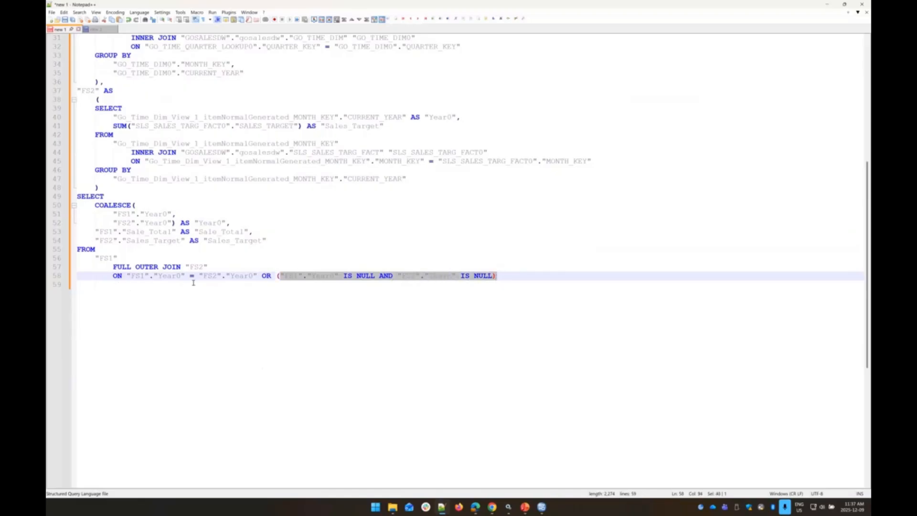
{"action": "left_click", "coordinate": [104, 233]}
{"action": "left_click_drag", "start_coordinate": [94, 231], "coordinate": [261, 230]}
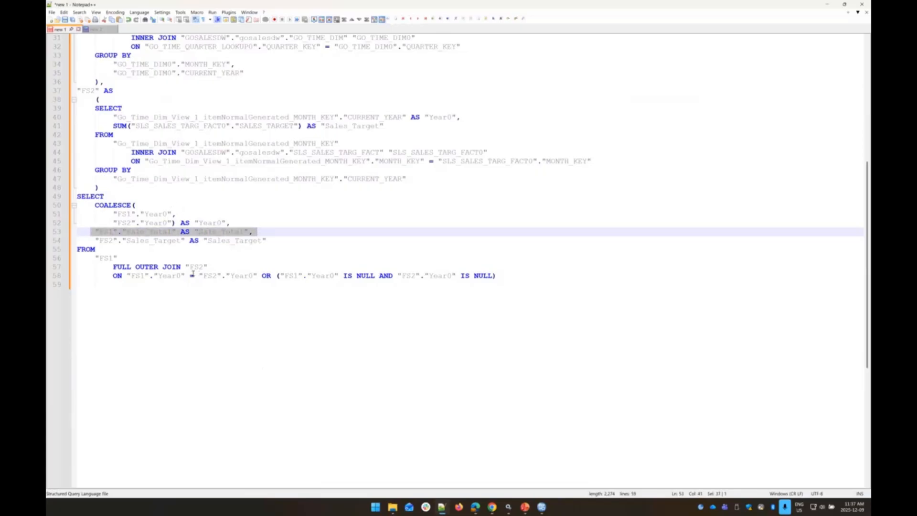
{"action": "left_click_drag", "start_coordinate": [110, 267], "coordinate": [184, 267]}
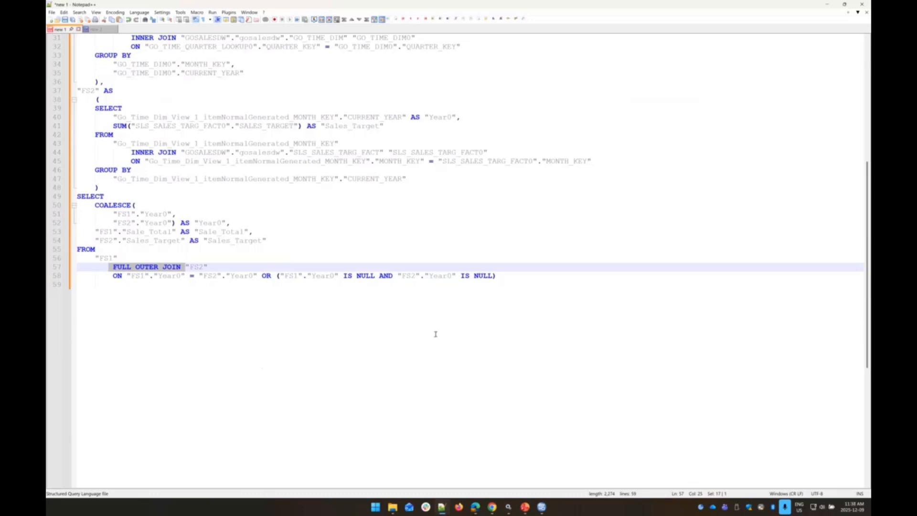
Step: Delete all the SQL text from the new 1 document
{"action": "scroll", "coordinate": [428, 331], "scroll_direction": "up", "scroll_amount": 6}
{"action": "scroll", "coordinate": [428, 331], "scroll_direction": "up", "scroll_amount": 4}
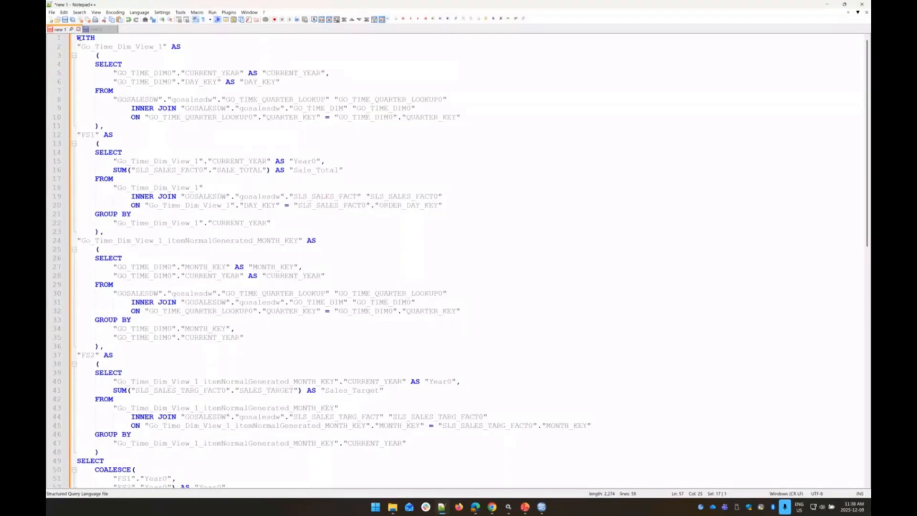
{"action": "left_click_drag", "start_coordinate": [77, 37], "coordinate": [236, 241]}
{"action": "key", "text": "ctrl+a"}
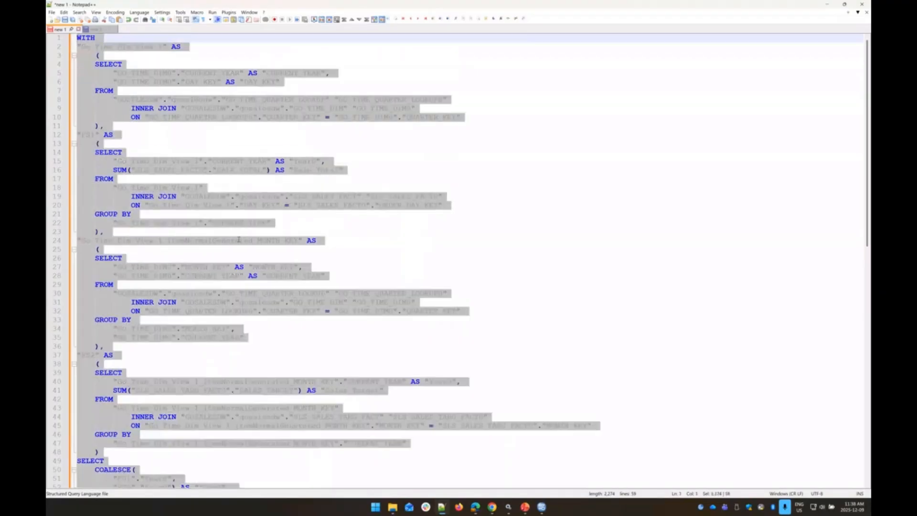
{"action": "key", "text": "Delete"}
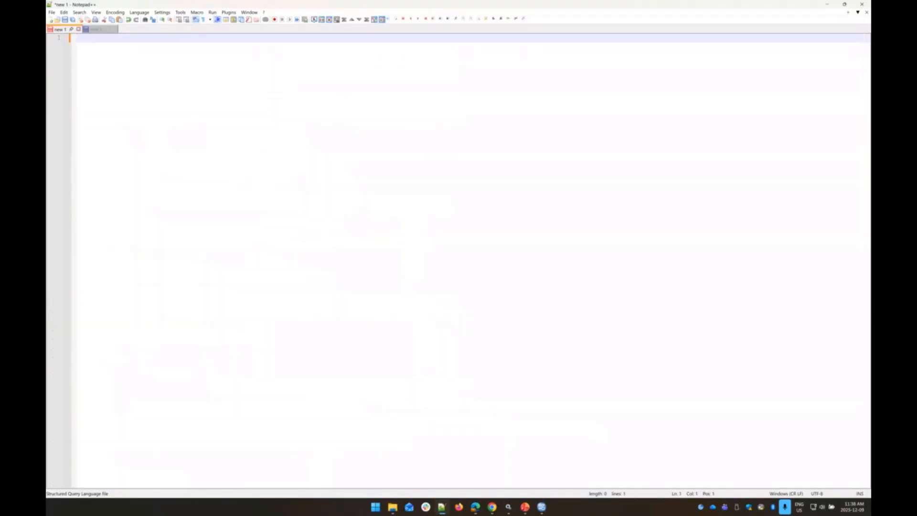
Step: Switch to Cognos Analytics and add a Total summary to the Sale Total and Sales Target list columns
{"action": "left_click", "coordinate": [478, 510]}
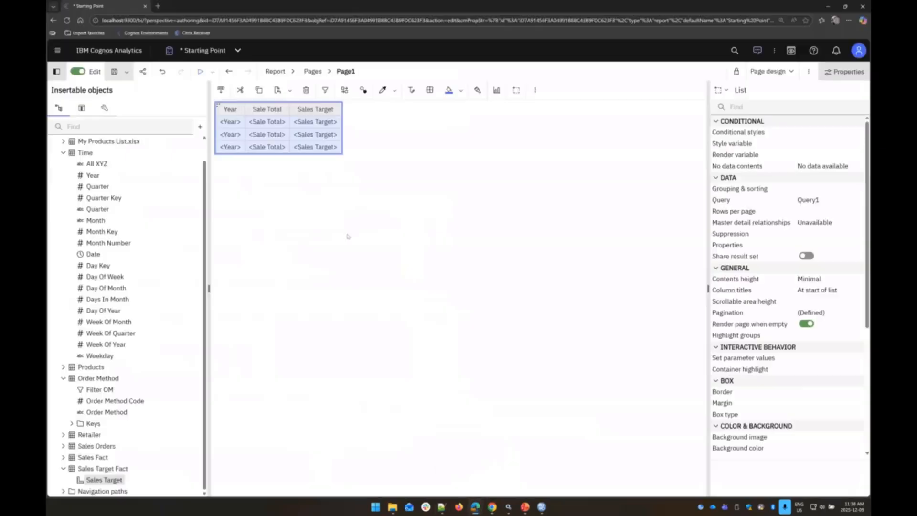
{"action": "left_click", "coordinate": [273, 110]}
{"action": "left_click", "coordinate": [316, 111], "text": "ctrl"}
{"action": "left_click", "coordinate": [325, 91]}
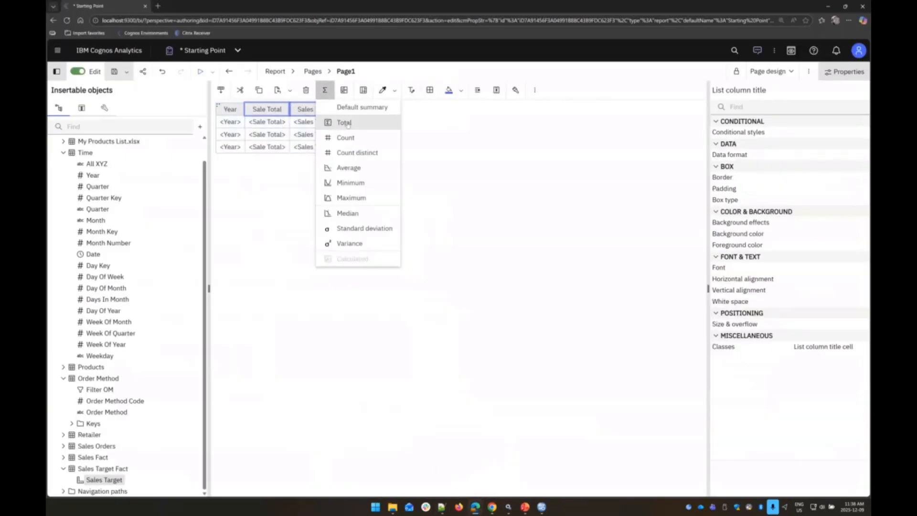
{"action": "left_click", "coordinate": [347, 123]}
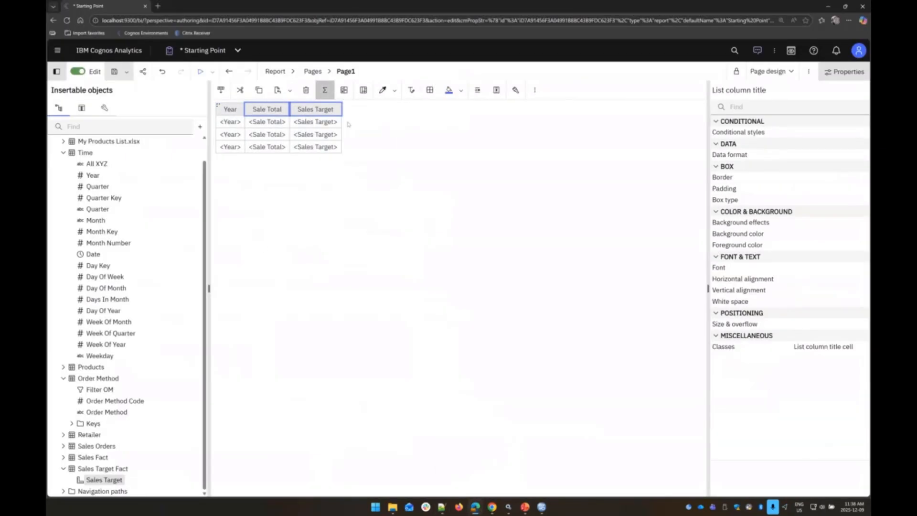
Step: Show the report's generated native SQL for Query1 and copy all of it
{"action": "left_click", "coordinate": [813, 75]}
{"action": "left_click", "coordinate": [833, 257]}
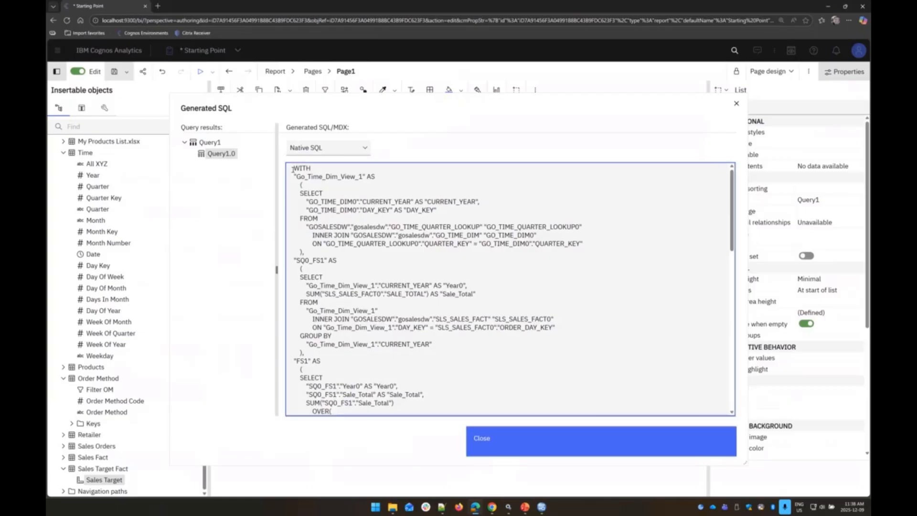
{"action": "key", "text": "ctrl+a"}
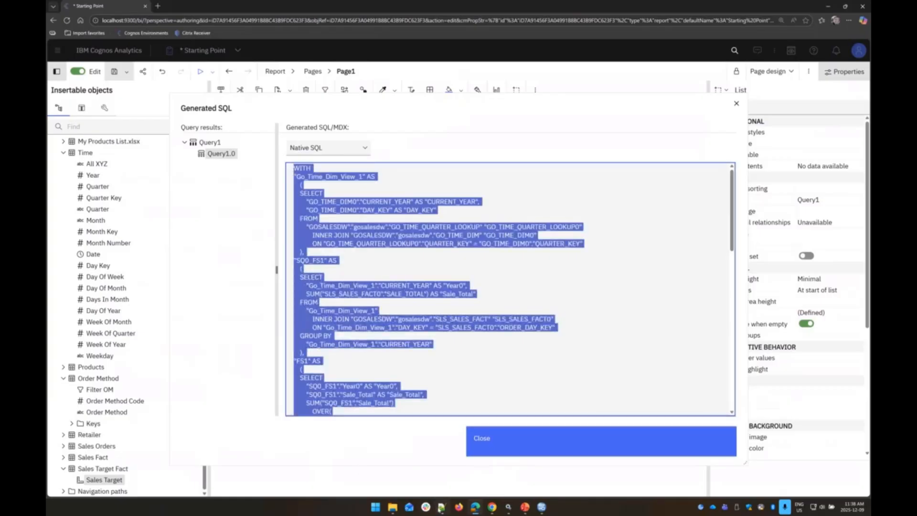
Step: Switch to Notepad++ and paste the SQL of the totalled list into the empty document, returning to its first line
{"action": "left_click", "coordinate": [442, 507]}
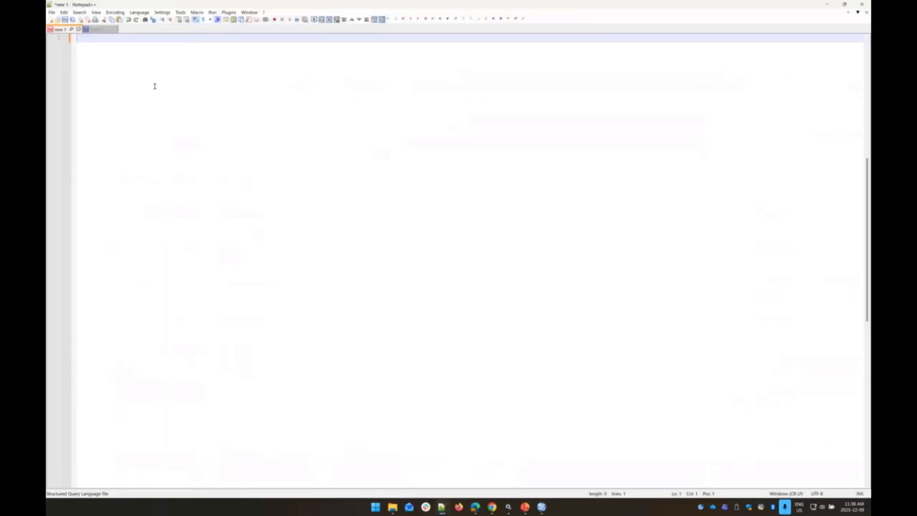
{"action": "key", "text": "ctrl+v"}
{"action": "scroll", "coordinate": [177, 143], "scroll_direction": "up", "scroll_amount": 12}
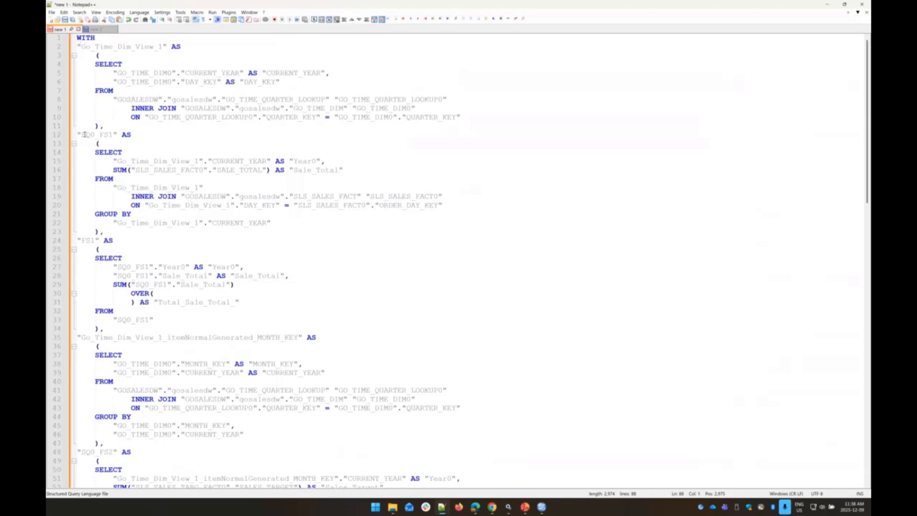
Step: Highlight the SQ0_FS1 subquery's SQ0 prefix and column lines, and the SELECT, Year0 and Sale_Total lines of FS1
{"action": "left_click_drag", "start_coordinate": [82, 135], "coordinate": [97, 137]}
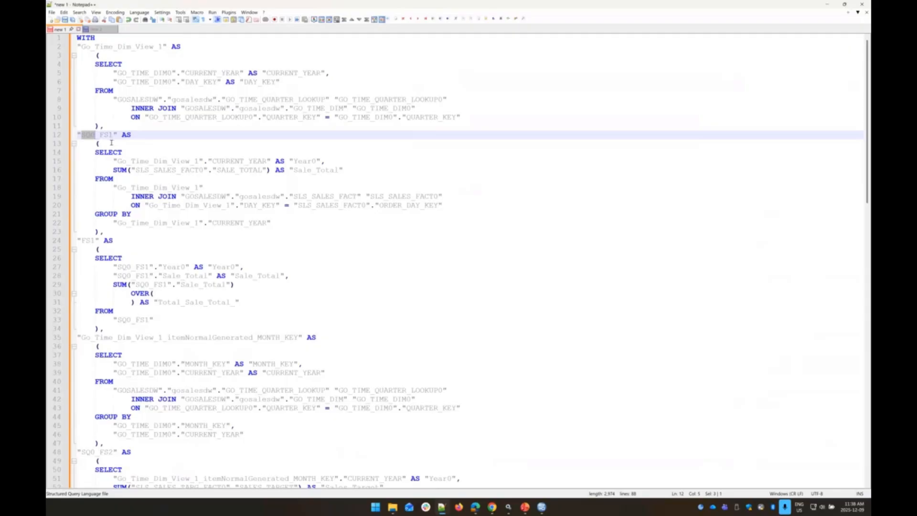
{"action": "left_click", "coordinate": [86, 135]}
{"action": "left_click", "coordinate": [90, 154]}
{"action": "left_click_drag", "start_coordinate": [91, 154], "coordinate": [286, 223]}
{"action": "mouse_move", "coordinate": [113, 170]}
{"action": "left_mouse_down"}
{"action": "mouse_move", "coordinate": [117, 179]}
{"action": "mouse_move", "coordinate": [345, 171]}
{"action": "mouse_move", "coordinate": [128, 164]}
{"action": "left_mouse_up"}
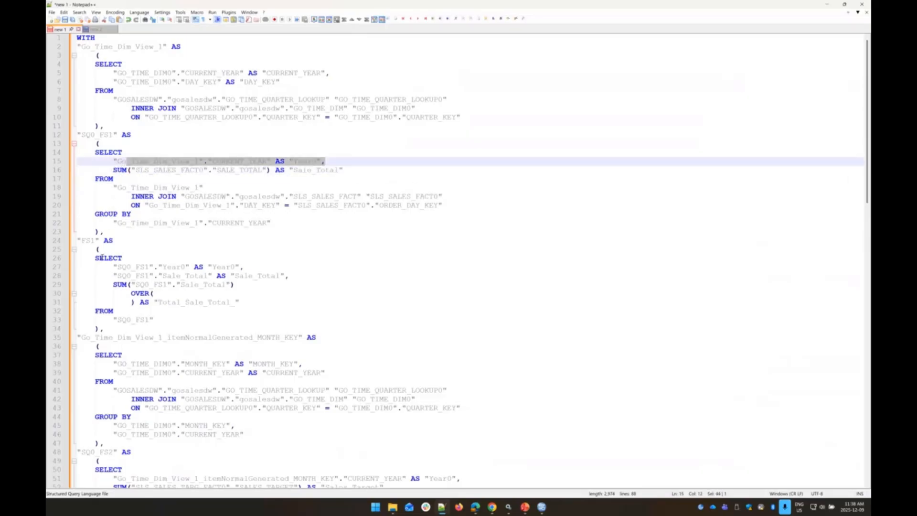
{"action": "left_click_drag", "start_coordinate": [81, 242], "coordinate": [294, 278]}
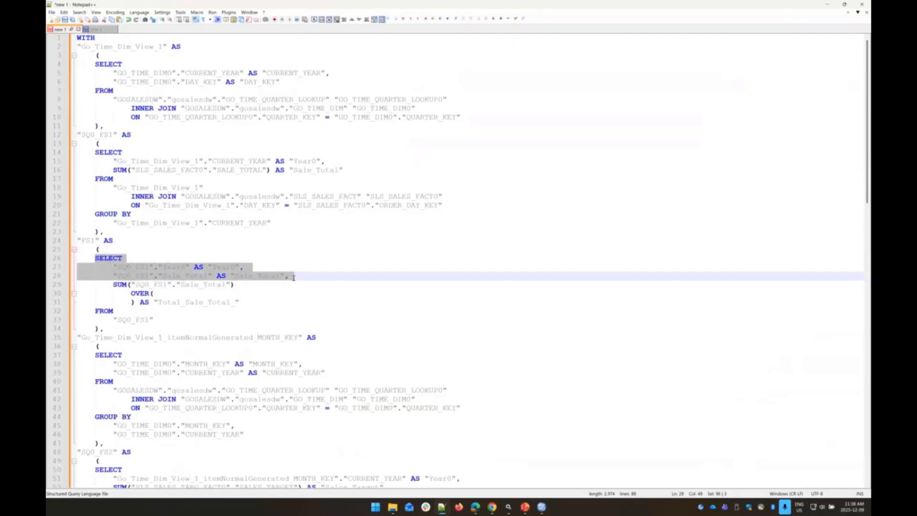
Step: Highlight the SUM, Sale_Total and OVER parts of the FS1 total expression, and its SELECT lines down to SUM
{"action": "left_click", "coordinate": [154, 276]}
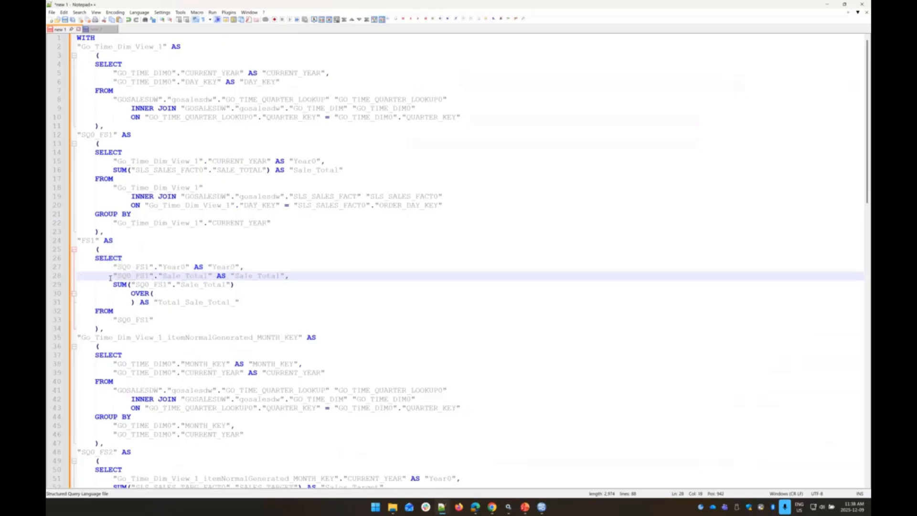
{"action": "left_click_drag", "start_coordinate": [114, 285], "coordinate": [129, 285]}
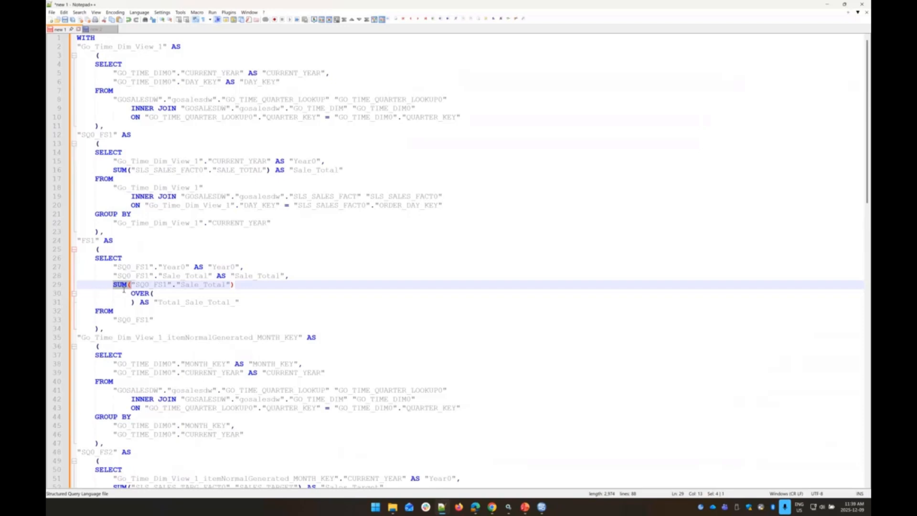
{"action": "double_click", "coordinate": [185, 284]}
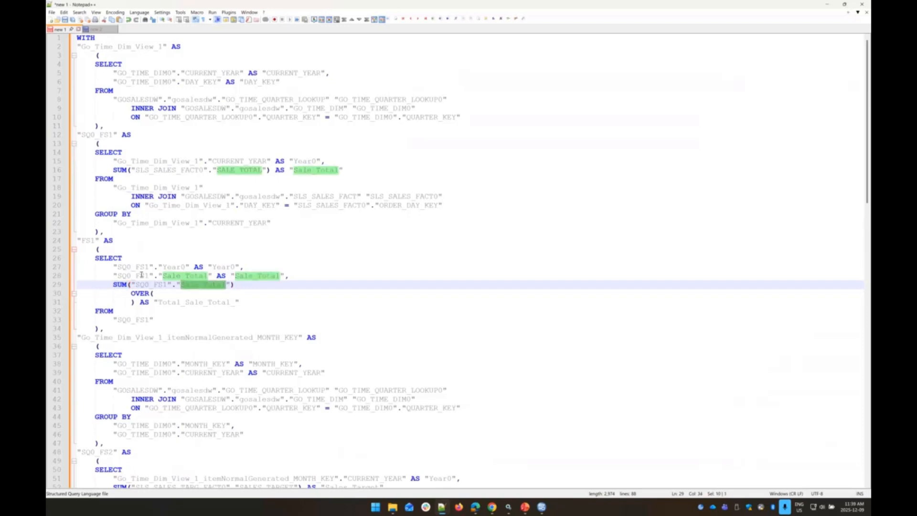
{"action": "left_click_drag", "start_coordinate": [130, 293], "coordinate": [155, 297]}
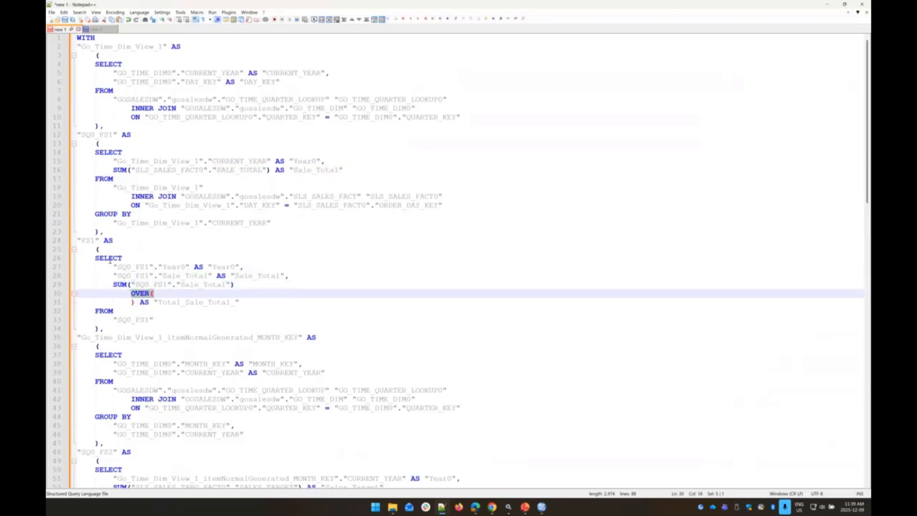
{"action": "left_click_drag", "start_coordinate": [110, 261], "coordinate": [135, 286]}
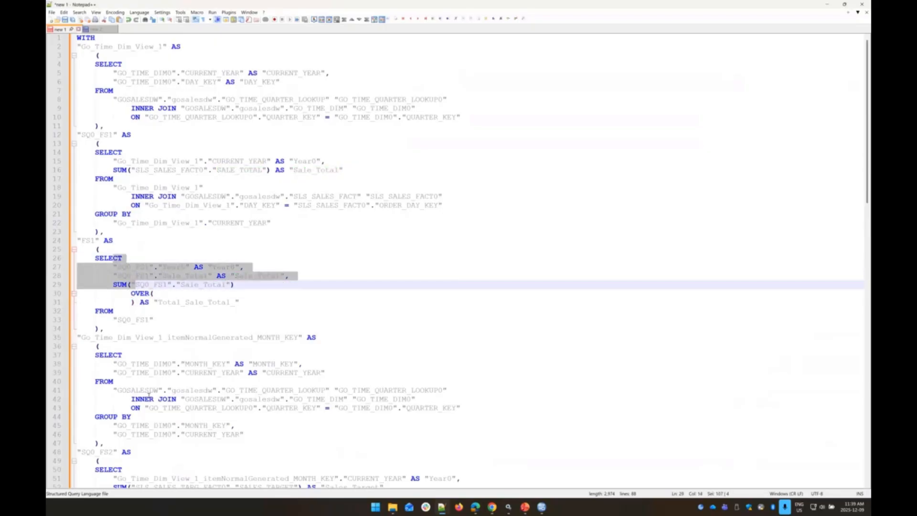
Step: Highlight the Go_Time_Dim_View_1_itemNormalGenerated_MONTH_KEY subquery down to its GROUP BY columns
{"action": "scroll", "coordinate": [146, 363], "scroll_direction": "down", "scroll_amount": 4}
{"action": "left_click", "coordinate": [125, 231]}
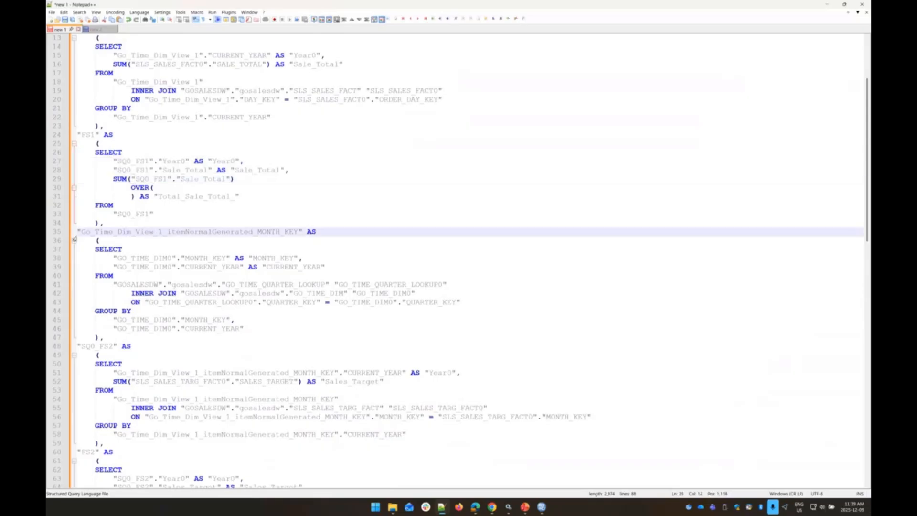
{"action": "left_click_drag", "start_coordinate": [81, 231], "coordinate": [220, 329]}
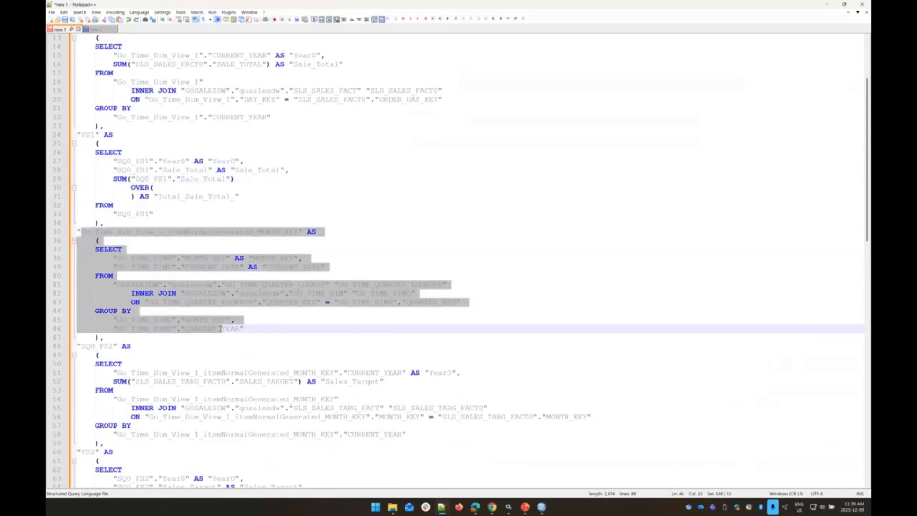
Step: Highlight the SQ0_FS2 subquery's name and its body down to the GROUP BY column
{"action": "scroll", "coordinate": [225, 330], "scroll_direction": "down", "scroll_amount": 6}
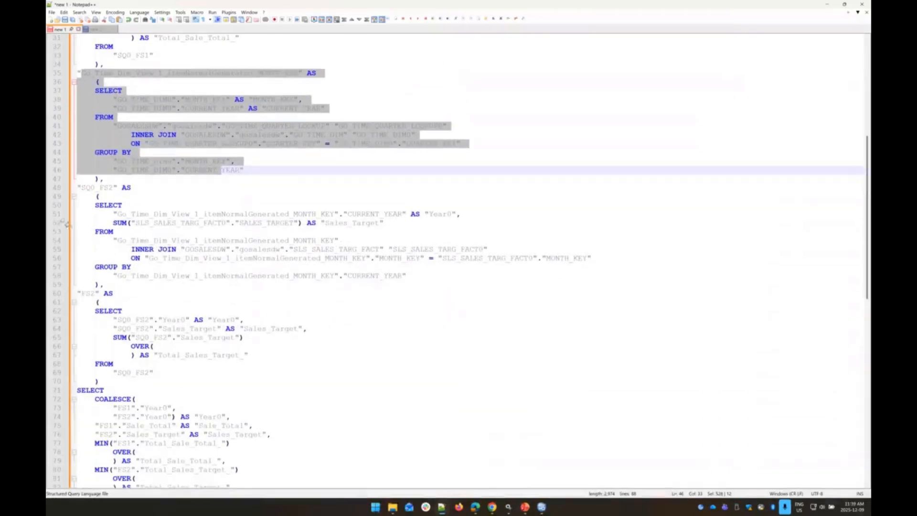
{"action": "left_click_drag", "start_coordinate": [81, 188], "coordinate": [114, 188]}
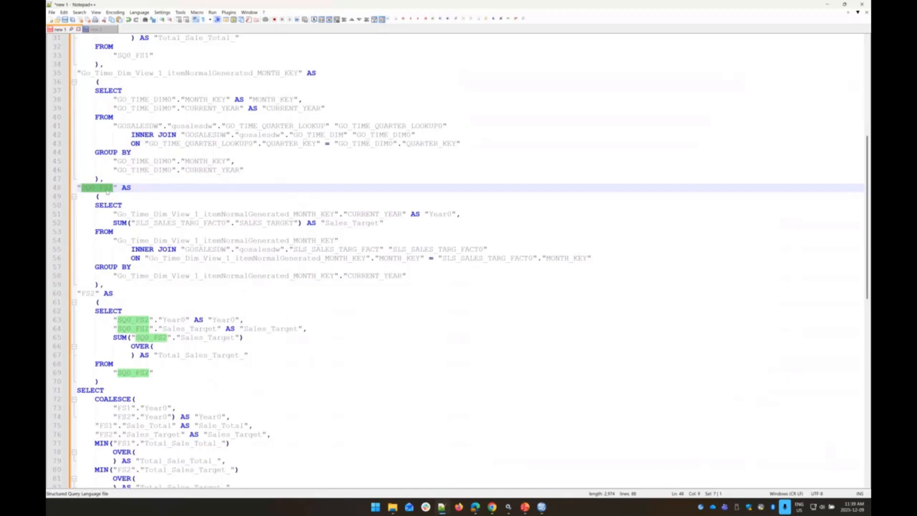
{"action": "left_click", "coordinate": [85, 189]}
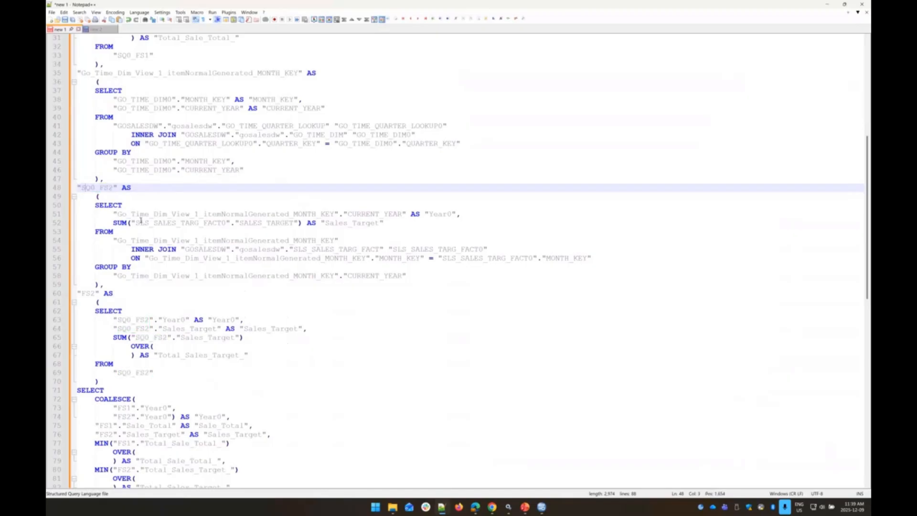
{"action": "scroll", "coordinate": [141, 220], "scroll_direction": "down", "scroll_amount": 3}
{"action": "left_click_drag", "start_coordinate": [79, 118], "coordinate": [154, 197]}
Step: Highlight the FS2 subquery's name and its full SELECT statement
{"action": "scroll", "coordinate": [157, 223], "scroll_direction": "down", "scroll_amount": 2}
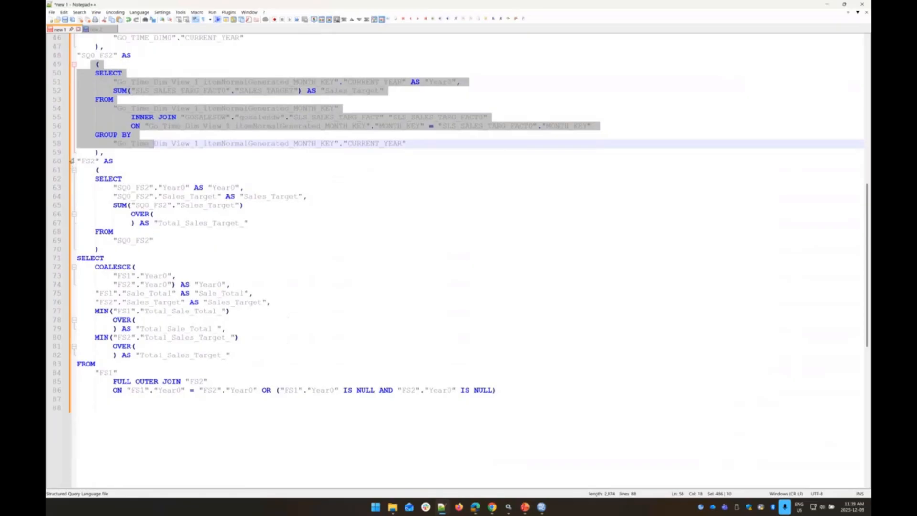
{"action": "double_click", "coordinate": [88, 161]}
{"action": "left_click_drag", "start_coordinate": [99, 178], "coordinate": [173, 242]}
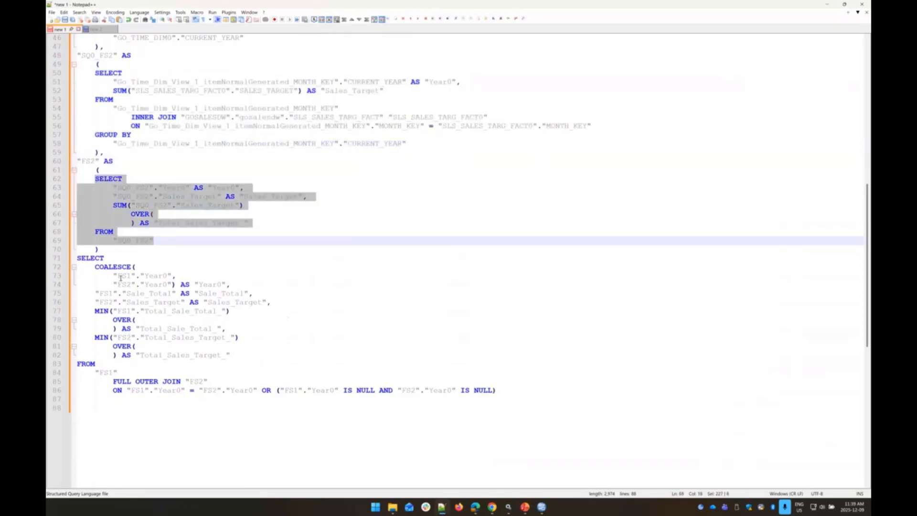
Step: Highlight the COALESCE, Sale_Total and Sales_Target column lines of the final SELECT
{"action": "left_click_drag", "start_coordinate": [94, 267], "coordinate": [223, 311]}
{"action": "left_click", "coordinate": [153, 275]}
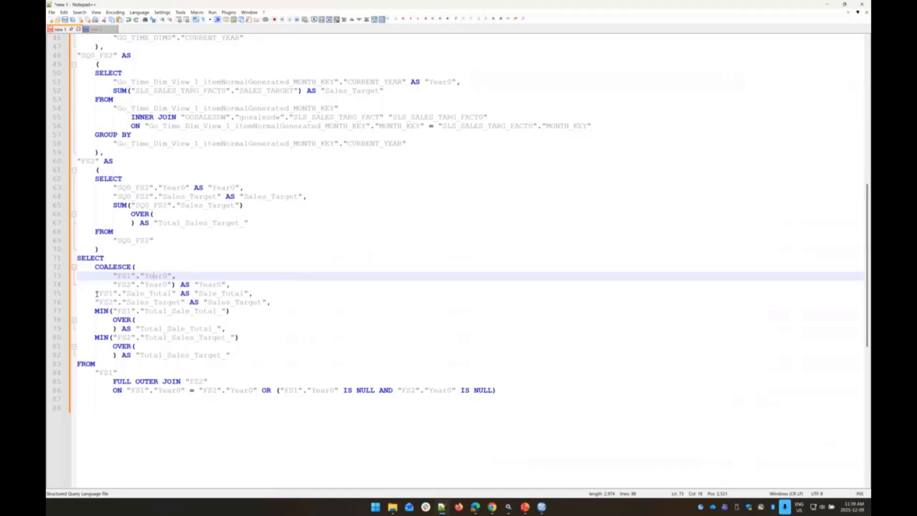
{"action": "left_click_drag", "start_coordinate": [95, 294], "coordinate": [257, 295]}
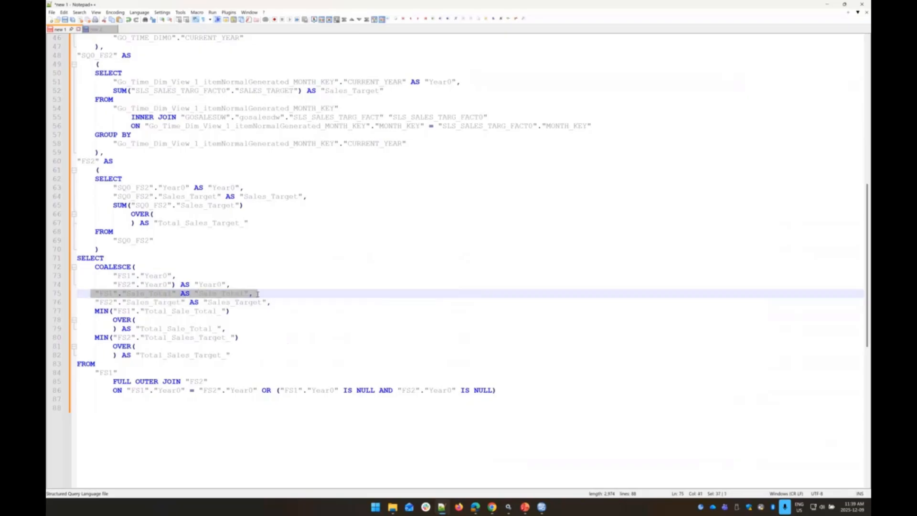
{"action": "left_click_drag", "start_coordinate": [99, 302], "coordinate": [276, 303]}
Step: Highlight the first MIN and trace Total_Sale_Total_ and Total_Sales_Target_ from the final SELECT back to FS1 and FS2
{"action": "left_click_drag", "start_coordinate": [91, 311], "coordinate": [113, 311]}
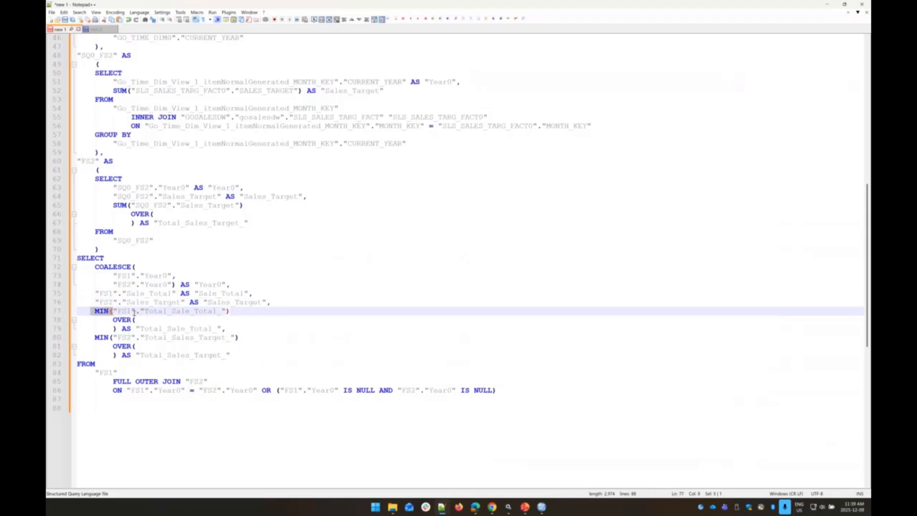
{"action": "double_click", "coordinate": [172, 314]}
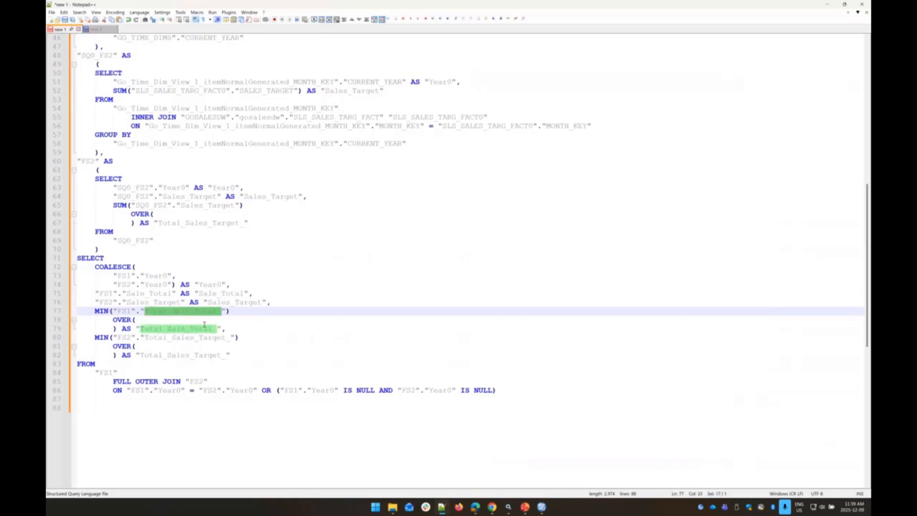
{"action": "scroll", "coordinate": [198, 325], "scroll_direction": "up", "scroll_amount": 8}
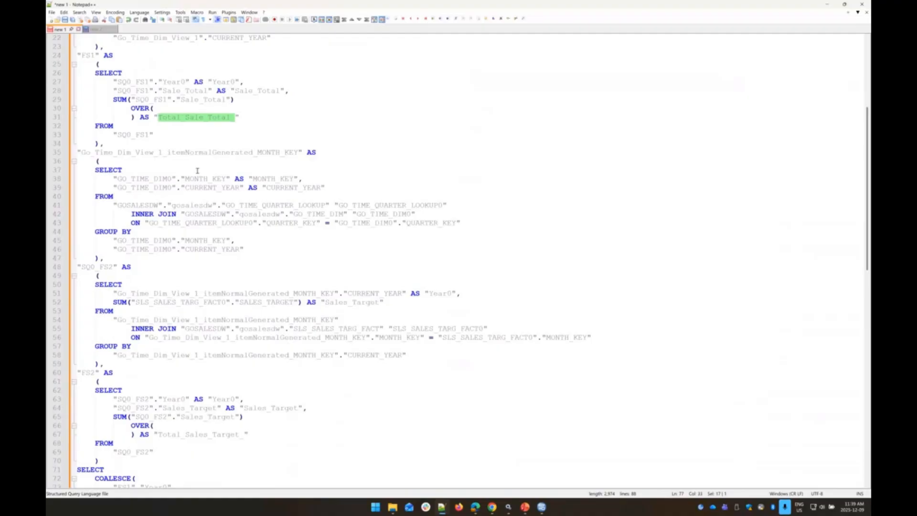
{"action": "scroll", "coordinate": [177, 454], "scroll_direction": "down", "scroll_amount": 5}
{"action": "double_click", "coordinate": [183, 416]}
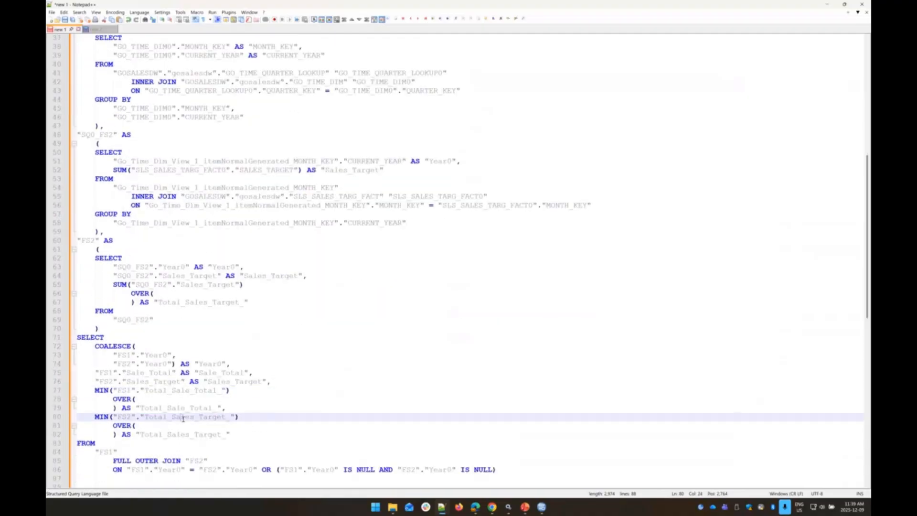
{"action": "scroll", "coordinate": [192, 425], "scroll_direction": "down", "scroll_amount": 2}
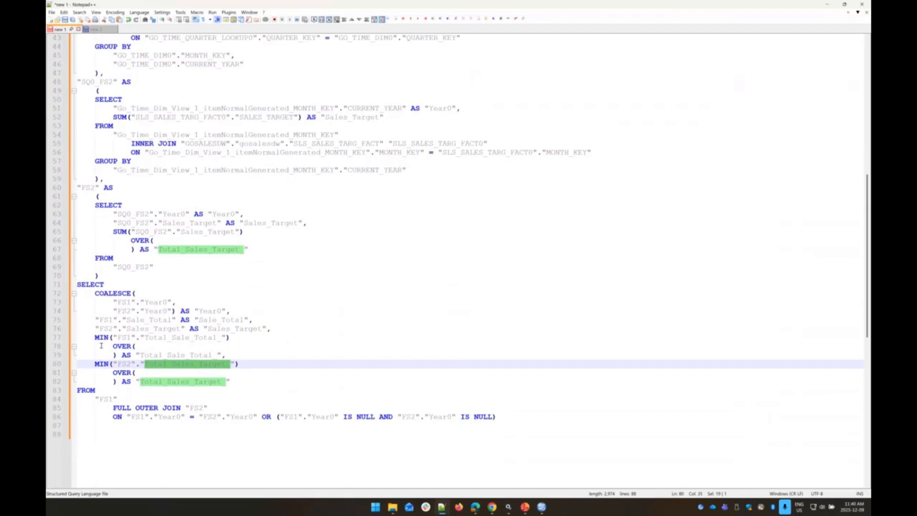
Step: Highlight the final SELECT's Sale_Total line and both MIN OVER total expressions, and view the full outer join beneath
{"action": "left_click_drag", "start_coordinate": [96, 319], "coordinate": [258, 321]}
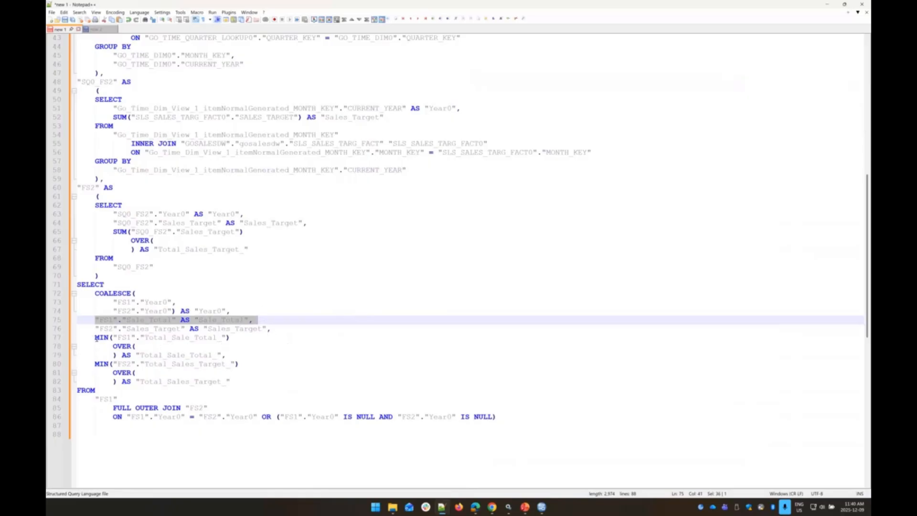
{"action": "left_click_drag", "start_coordinate": [95, 338], "coordinate": [234, 384]}
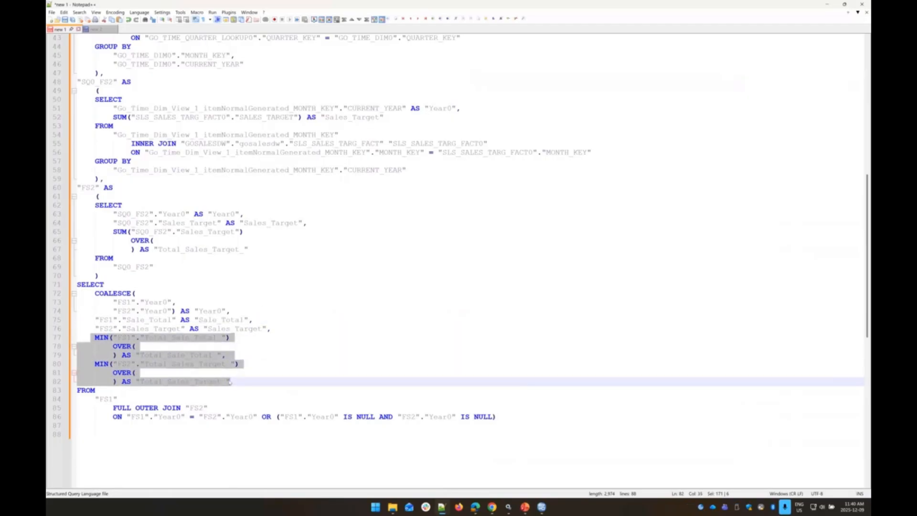
{"action": "left_click", "coordinate": [258, 375]}
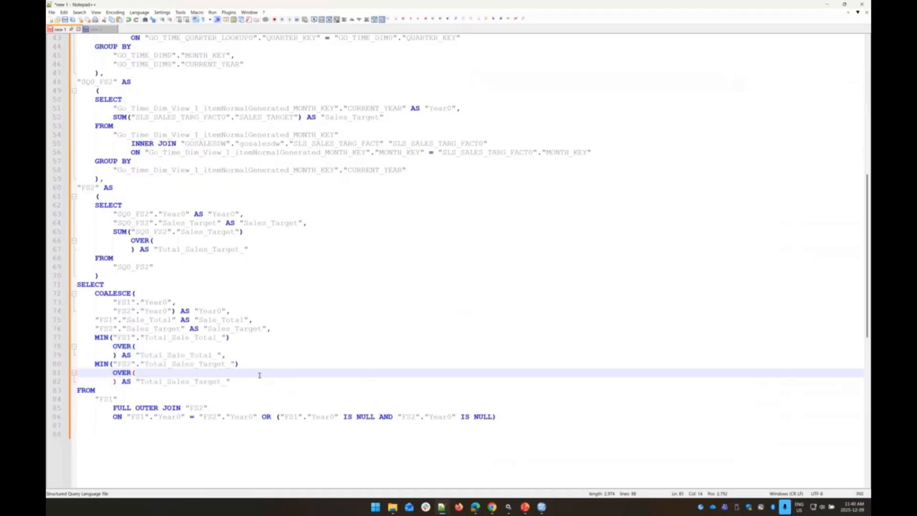
{"action": "scroll", "coordinate": [259, 376], "scroll_direction": "down", "scroll_amount": 3}
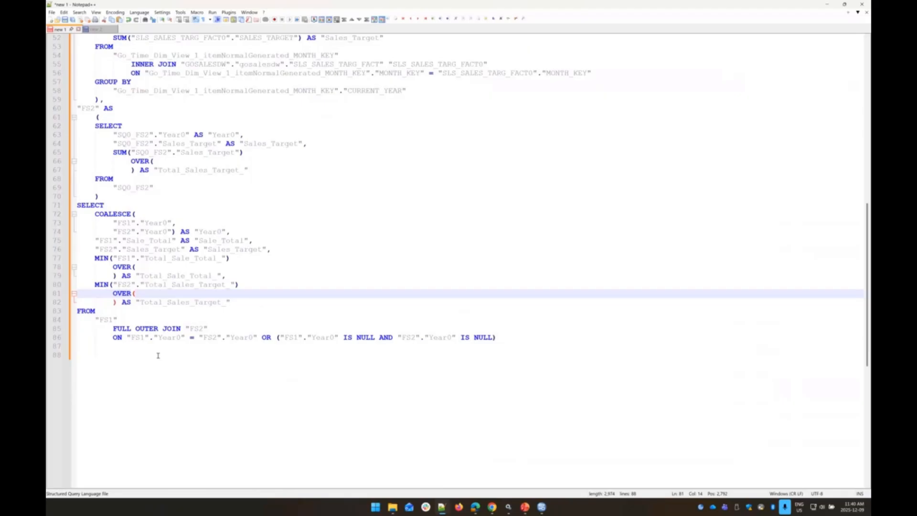
Step: Select the whole SQL from the WITH line to the end and delete it
{"action": "scroll", "coordinate": [158, 355], "scroll_direction": "up", "scroll_amount": 17}
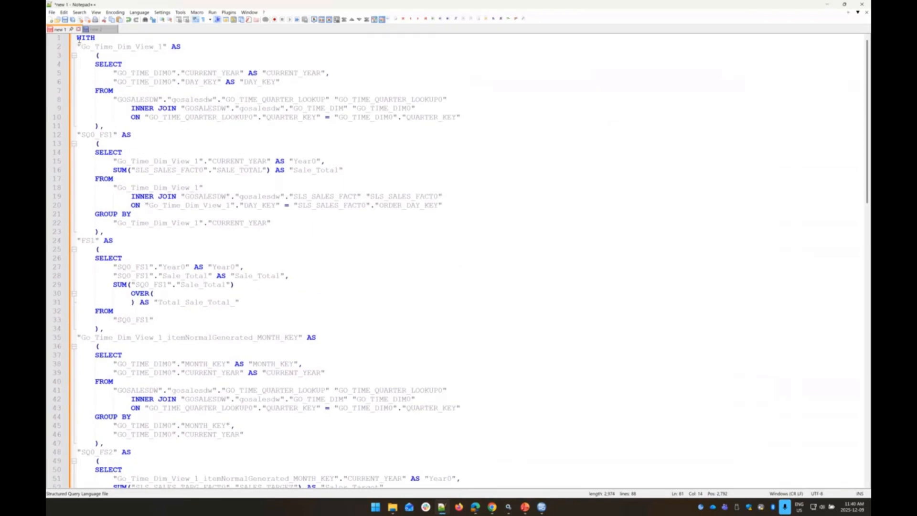
{"action": "left_click_drag", "start_coordinate": [77, 38], "coordinate": [324, 491]}
{"action": "key", "text": "Delete"}
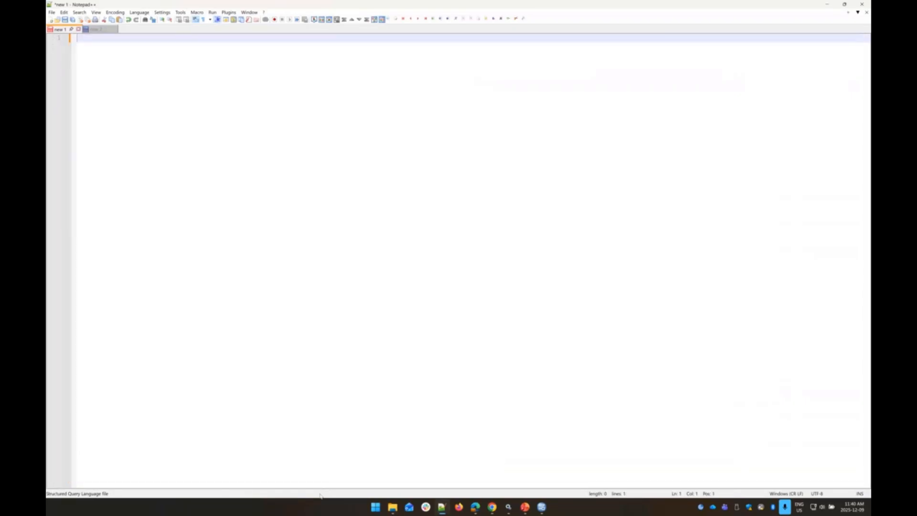
Step: Switch to Cognos Analytics, close the generated SQL and delete the Overall - Total row from the list
{"action": "left_click", "coordinate": [476, 511]}
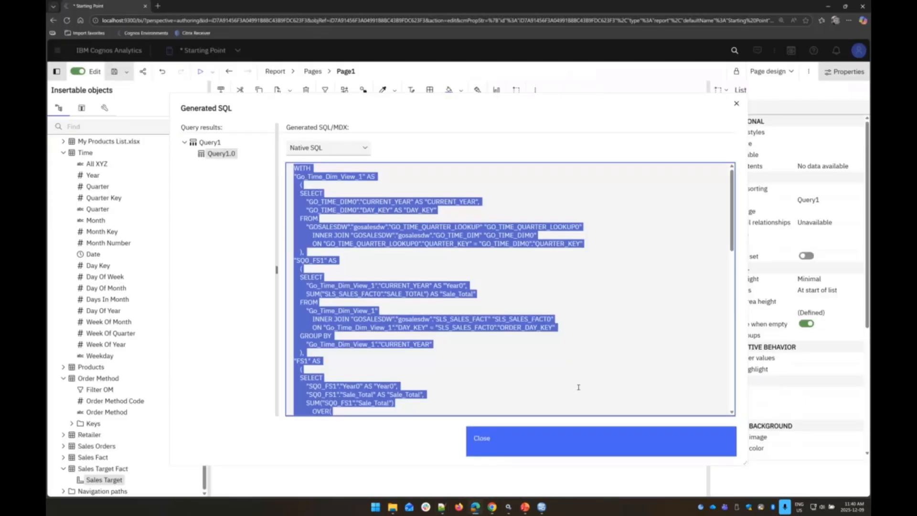
{"action": "left_click", "coordinate": [573, 440]}
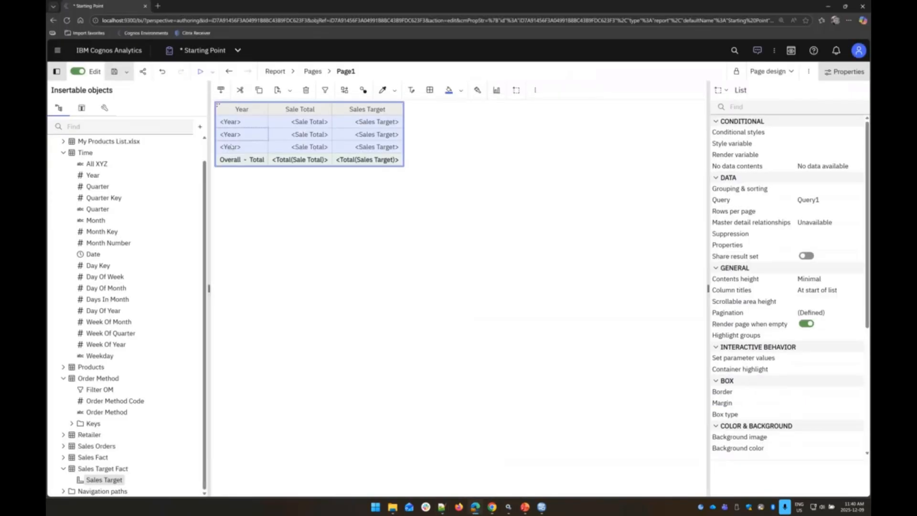
{"action": "left_click", "coordinate": [233, 163]}
{"action": "key", "text": "Delete"}
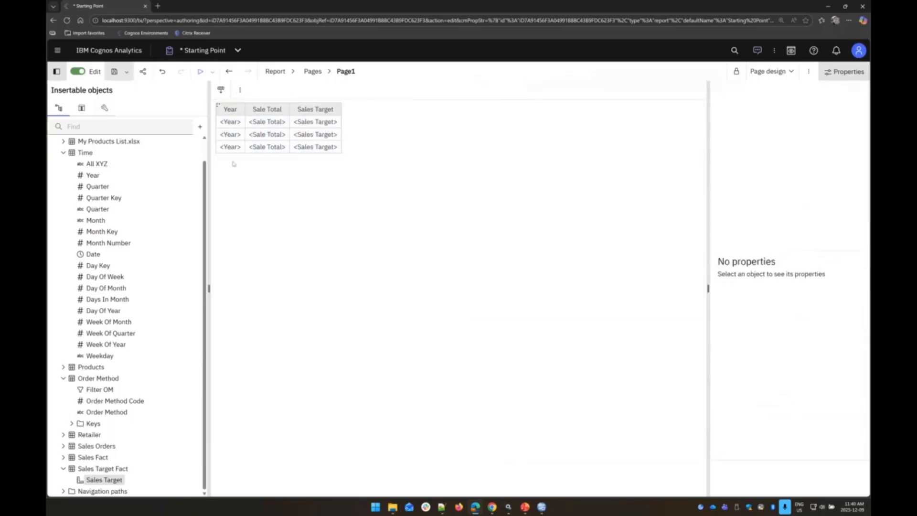
Step: Switch to the GOSALESDW Module relationships and highlight Time with Sales Target Fact and Sales Fact, followed by Order Method alone
{"action": "left_click", "coordinate": [238, 50]}
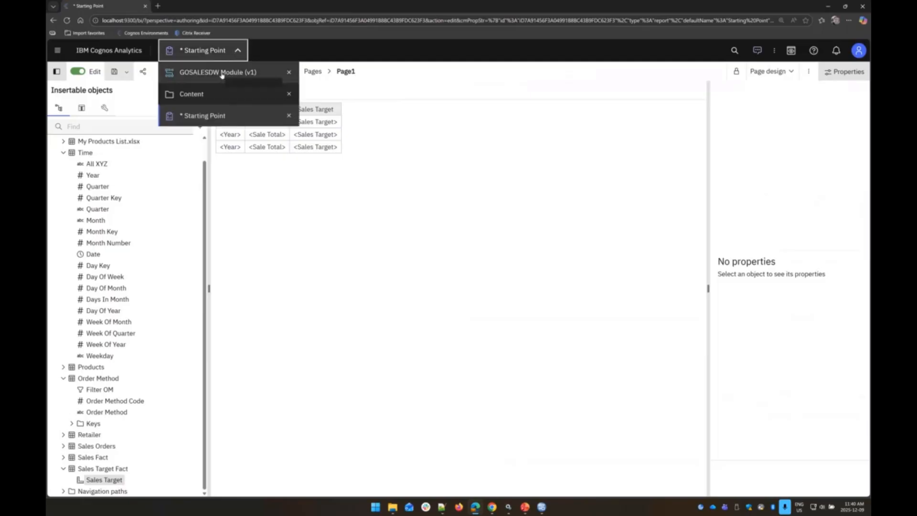
{"action": "left_click", "coordinate": [220, 74]}
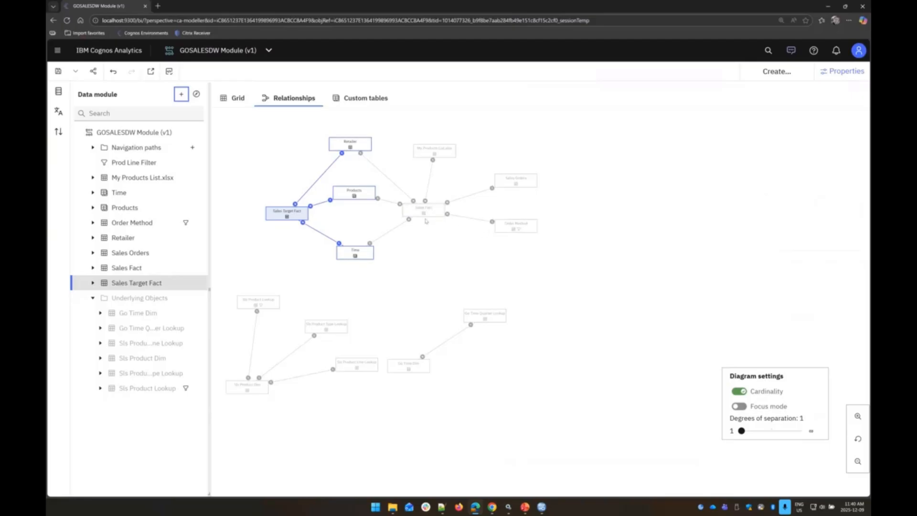
{"action": "left_click", "coordinate": [355, 256]}
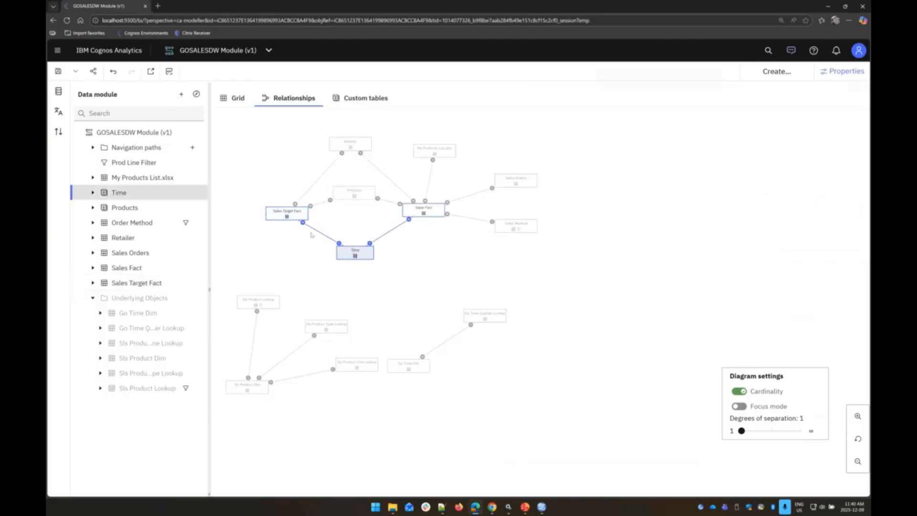
{"action": "left_click", "coordinate": [288, 216], "text": "ctrl"}
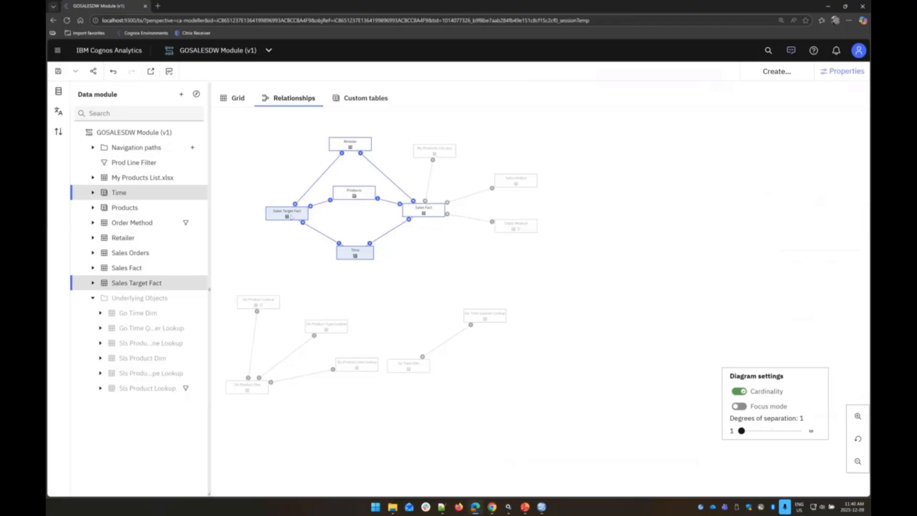
{"action": "left_click", "coordinate": [420, 213], "text": "ctrl"}
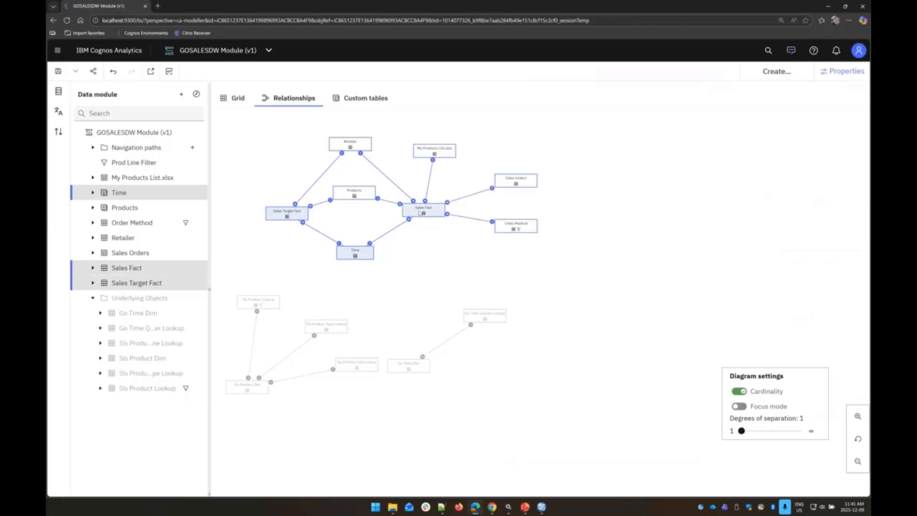
{"action": "left_click", "coordinate": [515, 230]}
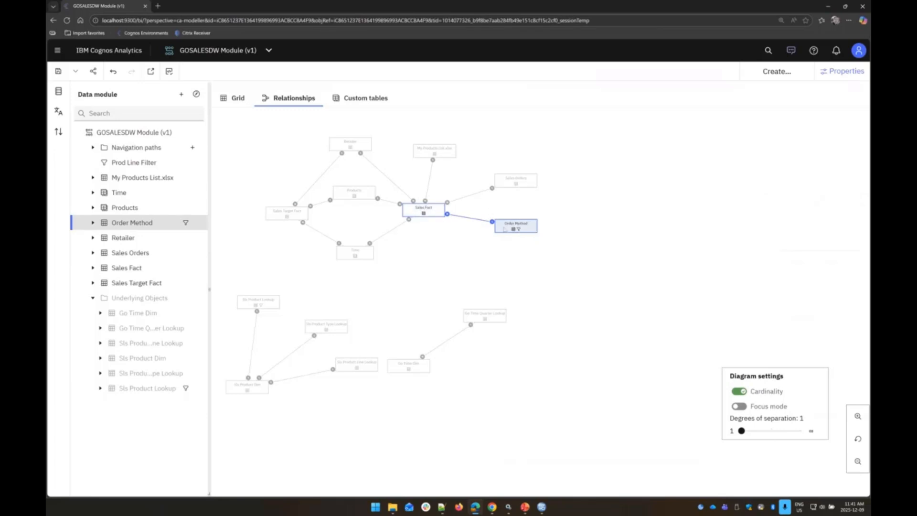
Step: Return to the Starting Point report and add Order Method to the list between Year and Sale Total
{"action": "left_click", "coordinate": [266, 51]}
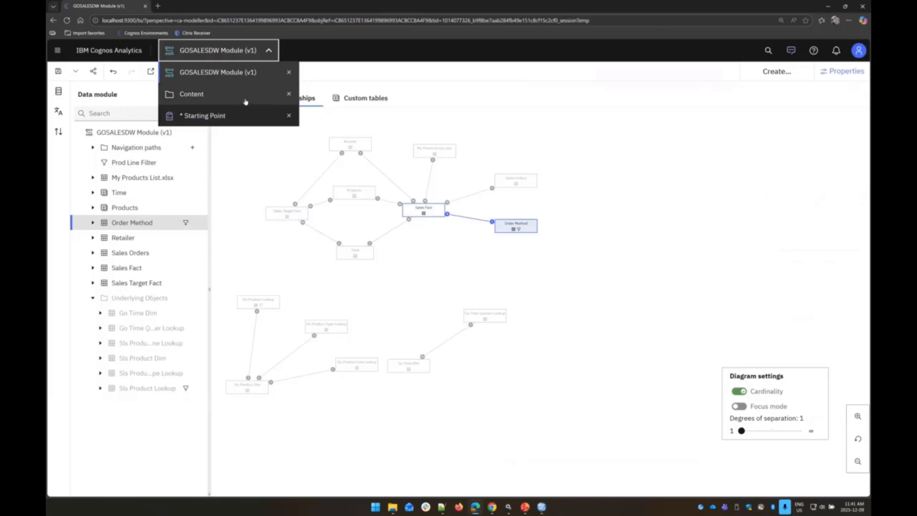
{"action": "left_click", "coordinate": [237, 116]}
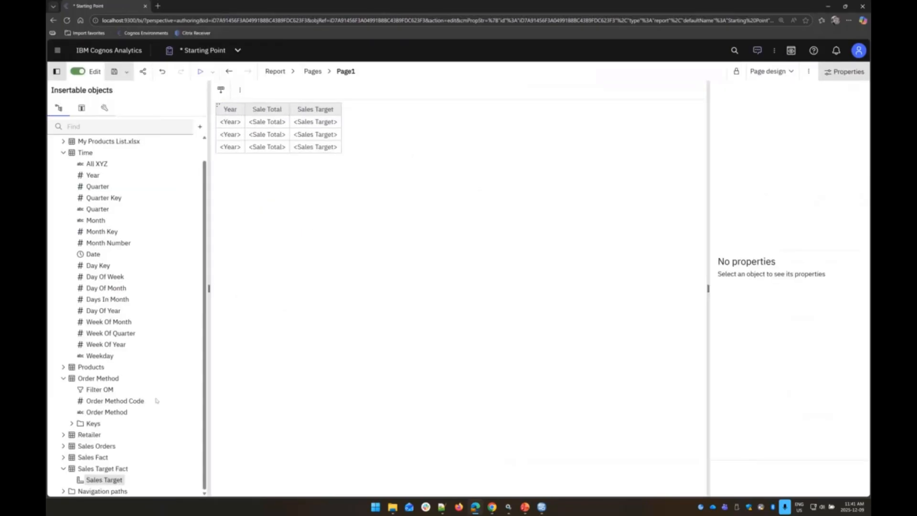
{"action": "left_click", "coordinate": [106, 413]}
{"action": "left_click_drag", "start_coordinate": [106, 413], "coordinate": [246, 129]}
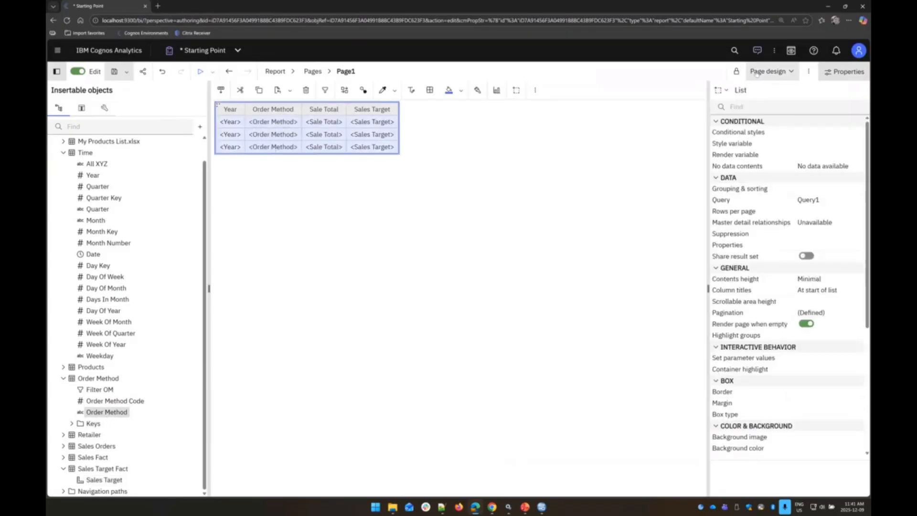
Step: Show the report's generated SQL and highlight the SLS_ORDER_METHOD_DIM0 SELECT and its ORDER_METHOD_CODE = 1 filter condition
{"action": "left_click", "coordinate": [809, 72]}
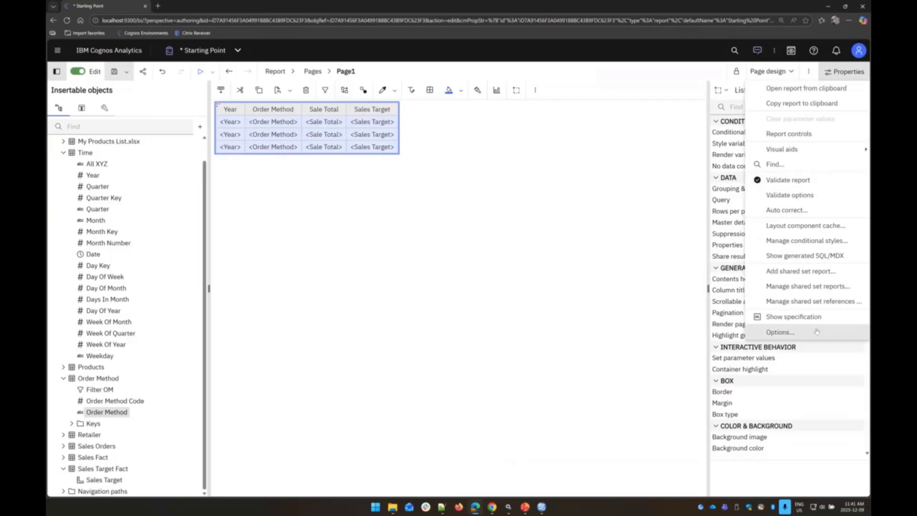
{"action": "left_click", "coordinate": [815, 257]}
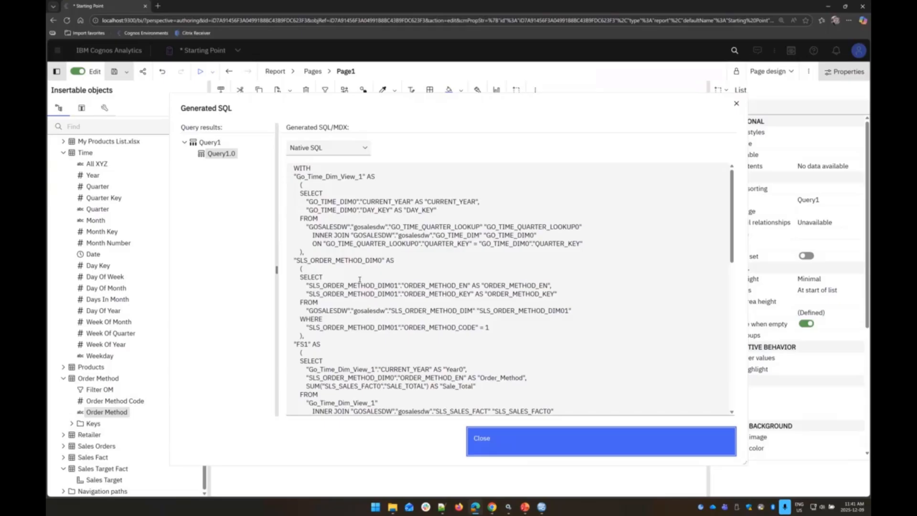
{"action": "scroll", "coordinate": [353, 255], "scroll_direction": "down", "scroll_amount": 3}
{"action": "left_click", "coordinate": [305, 205]}
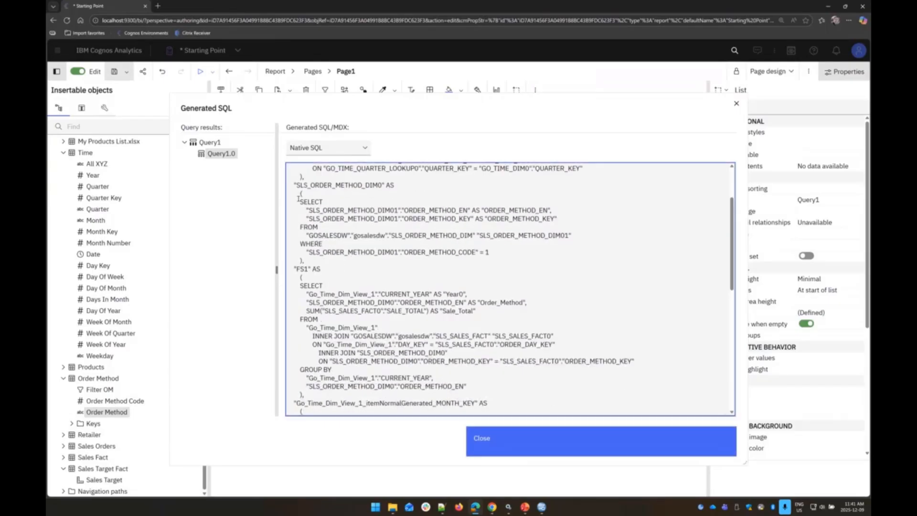
{"action": "left_click_drag", "start_coordinate": [299, 201], "coordinate": [495, 252]}
{"action": "left_click", "coordinate": [485, 260]}
{"action": "left_click_drag", "start_coordinate": [307, 251], "coordinate": [496, 253]}
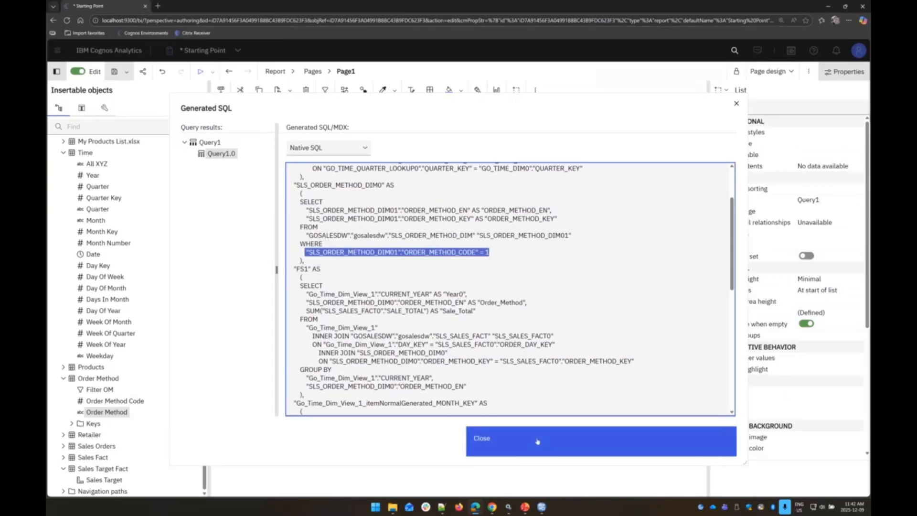
Step: Close the generated SQL, and save and close the Starting Point report
{"action": "left_click", "coordinate": [507, 444]}
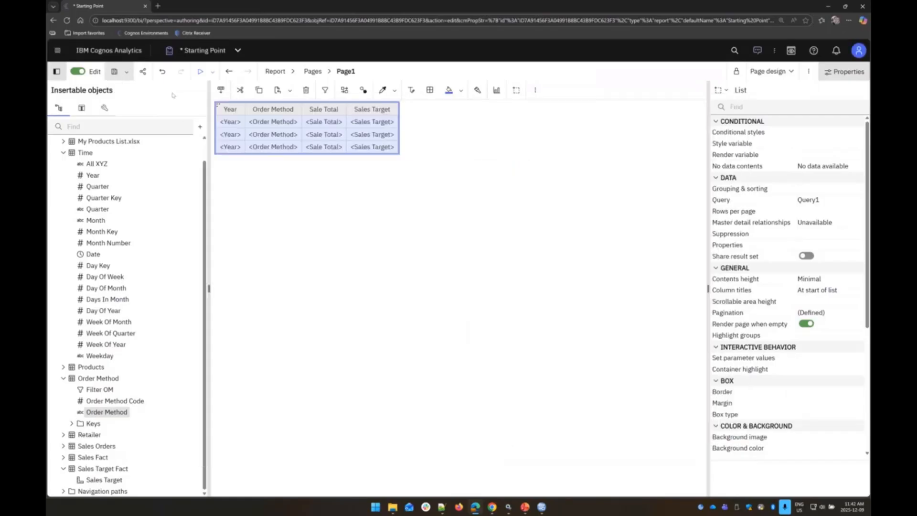
{"action": "left_click", "coordinate": [225, 50]}
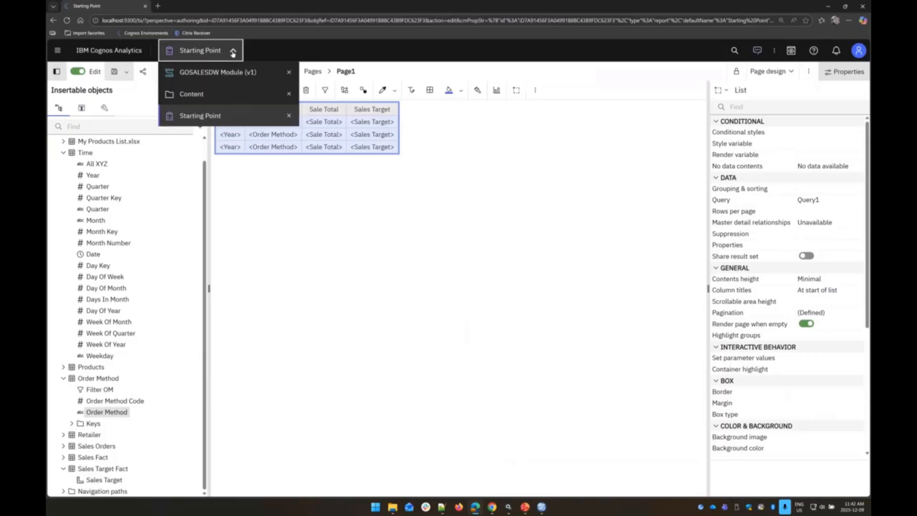
{"action": "left_click", "coordinate": [289, 116]}
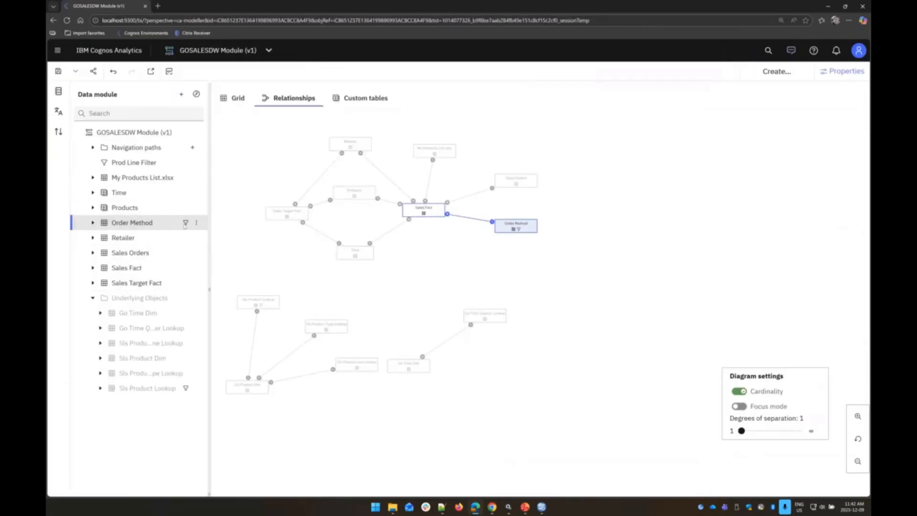
Step: Remove the F_Order Method Code filter from the Order Method table and save the GOSALESDW Module
{"action": "left_click", "coordinate": [197, 222]}
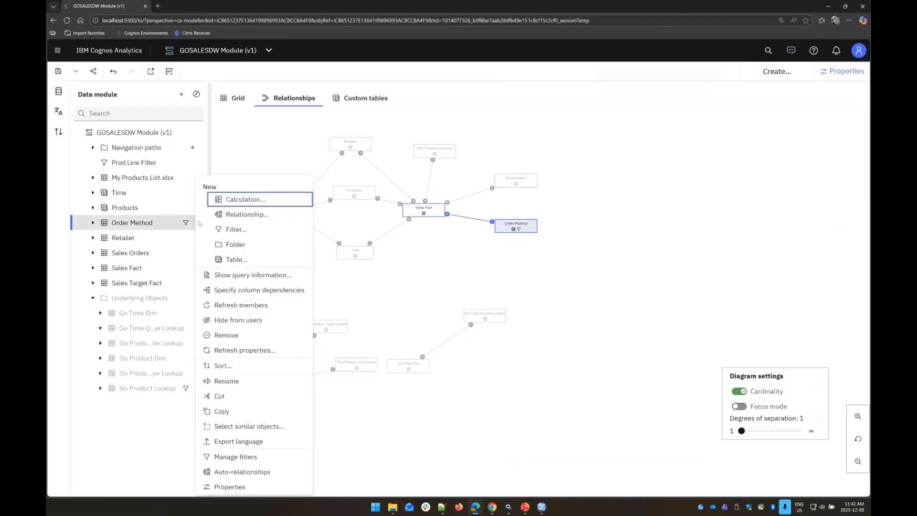
{"action": "left_click", "coordinate": [235, 457]}
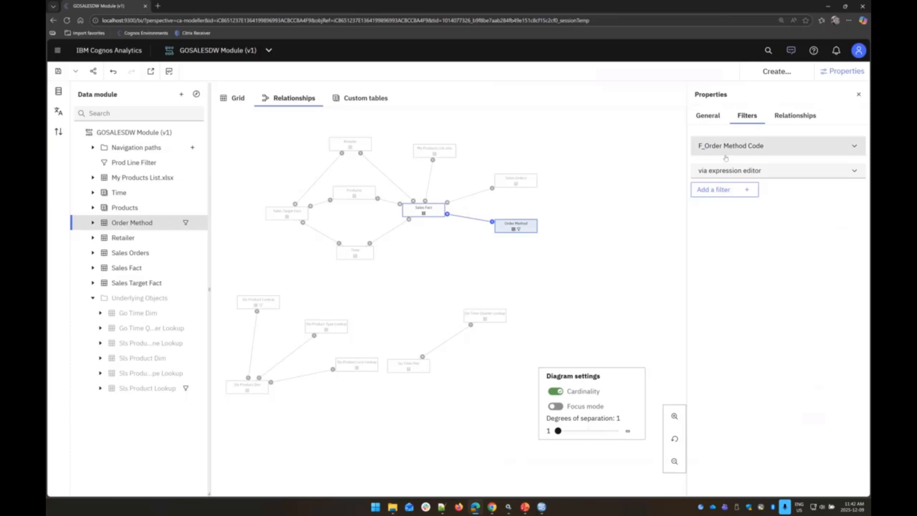
{"action": "left_click", "coordinate": [855, 147]}
{"action": "left_click", "coordinate": [730, 200]}
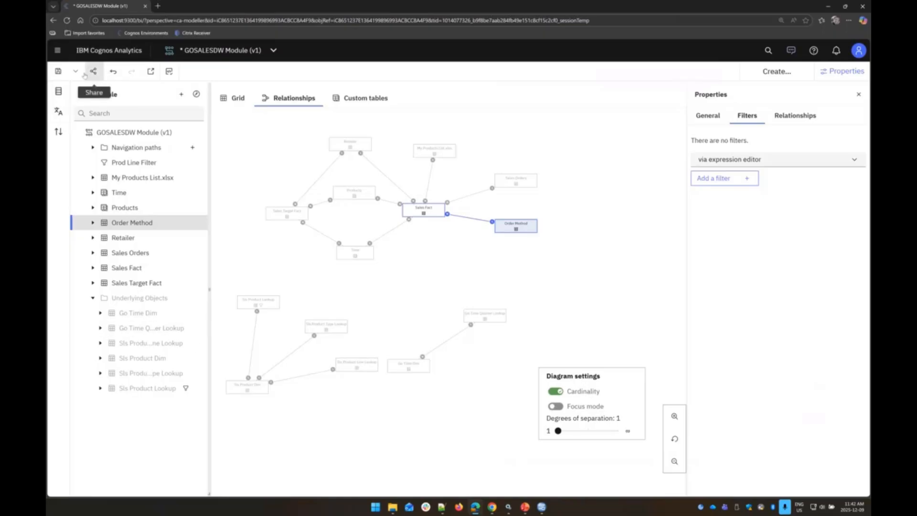
{"action": "left_click", "coordinate": [59, 72]}
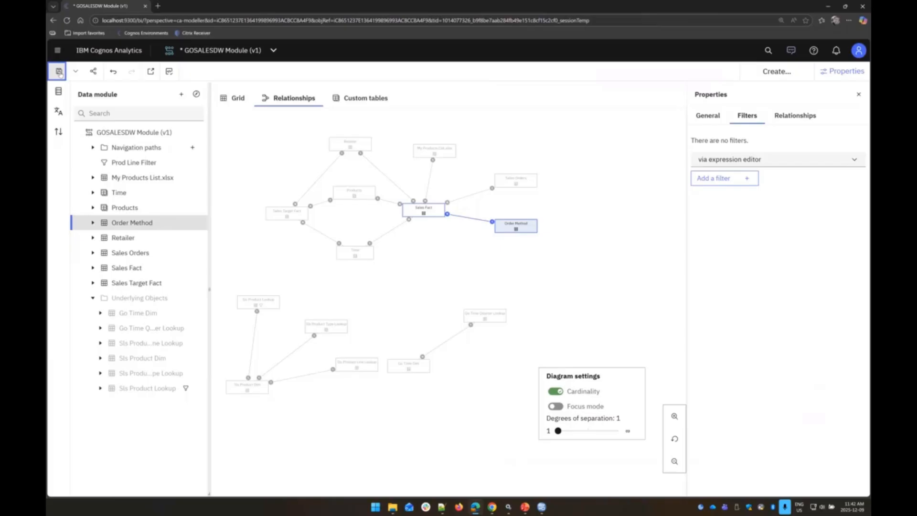
Step: Reopen the Starting Point report from the SQL Troubleshooting folder for editing, accept the package update and save it
{"action": "left_click", "coordinate": [275, 53]}
{"action": "left_click", "coordinate": [195, 96]}
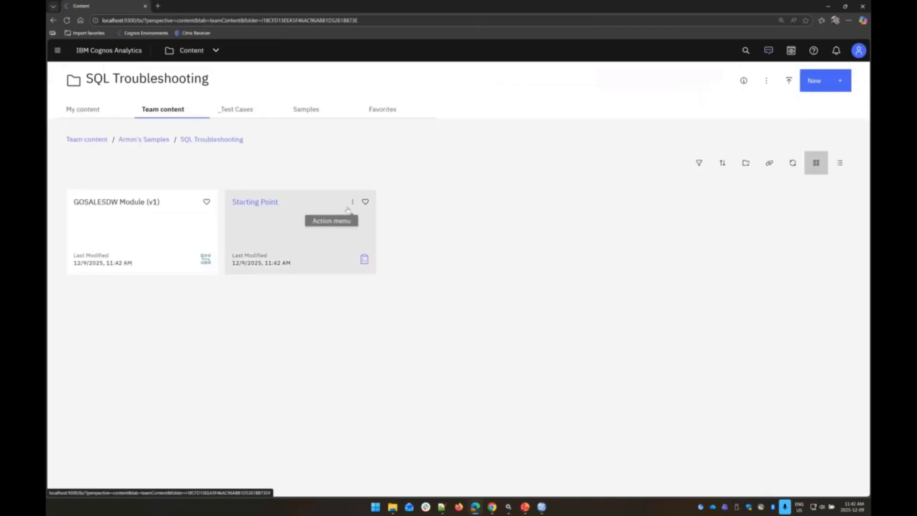
{"action": "left_click", "coordinate": [351, 201]}
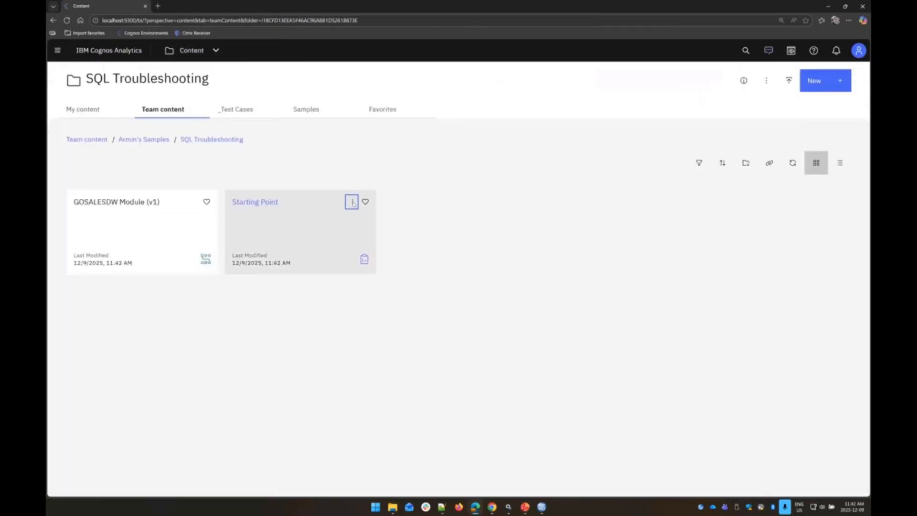
{"action": "left_click", "coordinate": [401, 228]}
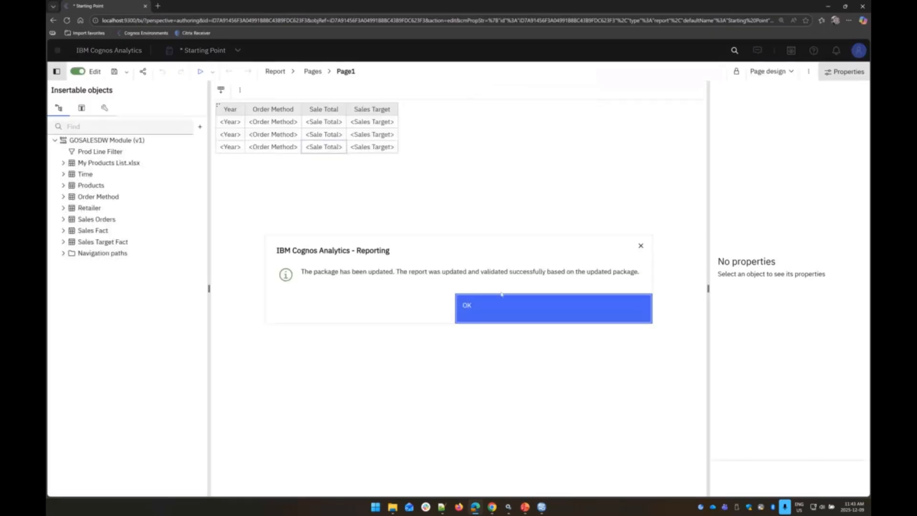
{"action": "left_click", "coordinate": [505, 308]}
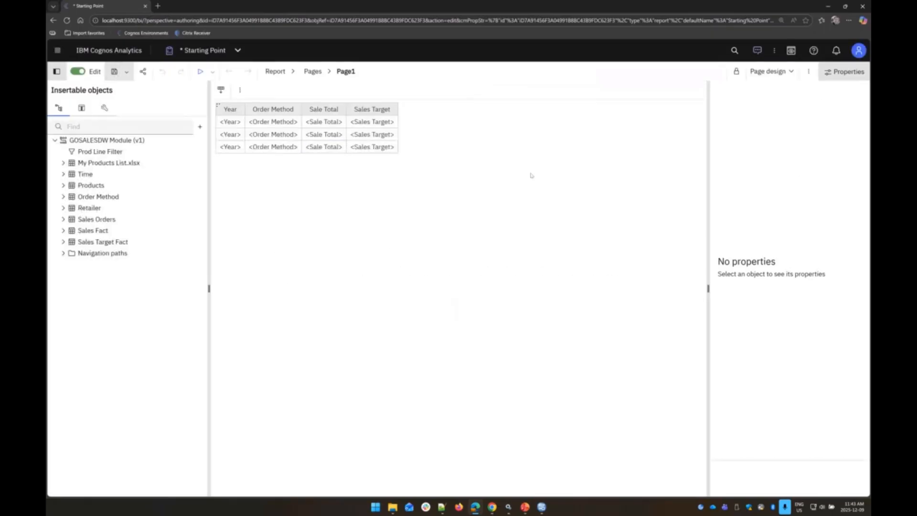
{"action": "key", "text": "ctrl+s"}
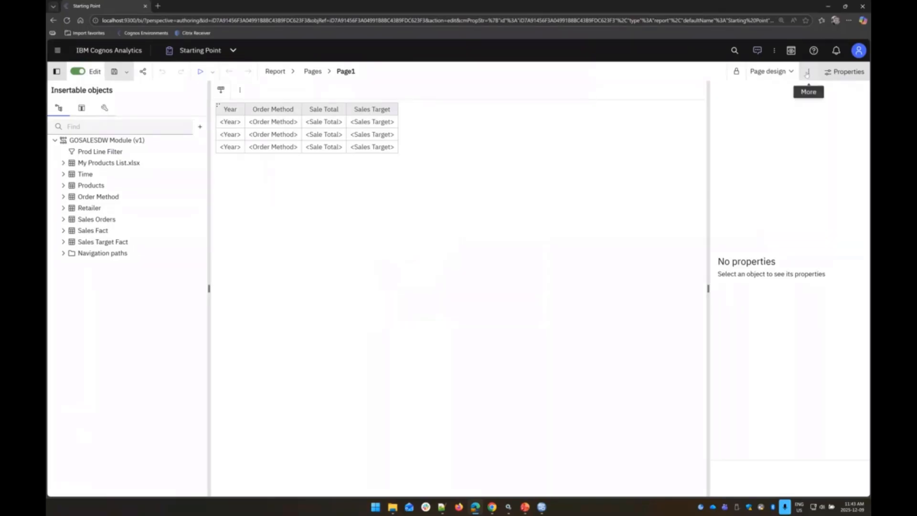
Step: Show the report's generated native SQL and enlarge its window so the query lines fit
{"action": "left_click", "coordinate": [809, 72]}
{"action": "left_click", "coordinate": [813, 255]}
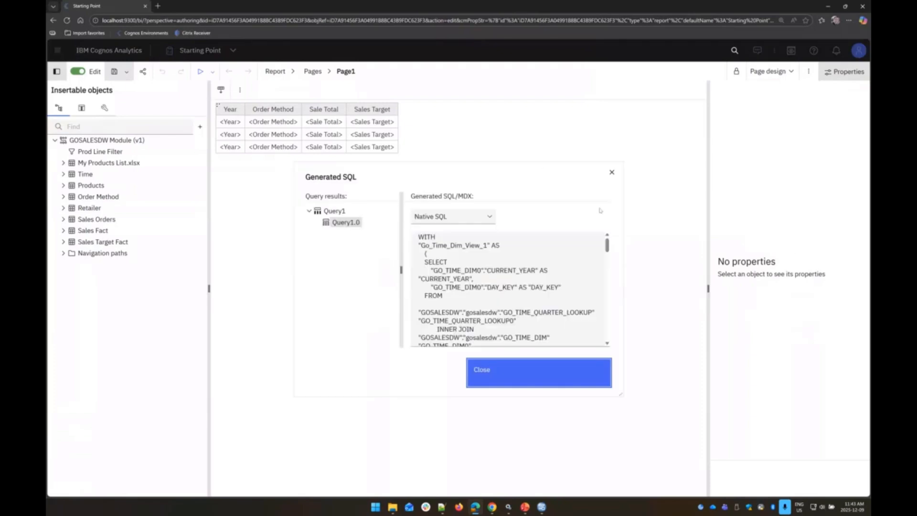
{"action": "left_click_drag", "start_coordinate": [529, 169], "coordinate": [491, 113]}
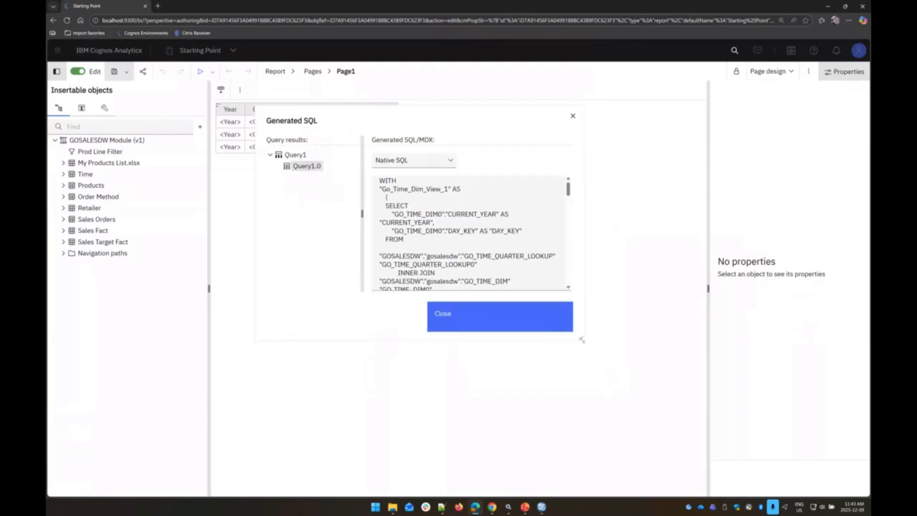
{"action": "left_click_drag", "start_coordinate": [582, 340], "coordinate": [793, 478]}
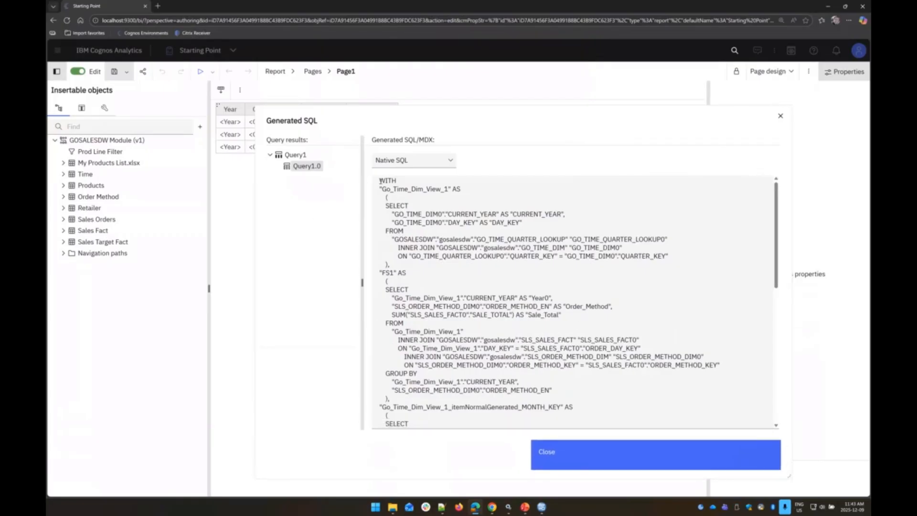
Step: Copy the whole generated SQL and paste it into the empty new 1 document in Notepad++
{"action": "left_click_drag", "start_coordinate": [379, 181], "coordinate": [554, 418]}
{"action": "key", "text": "ctrl+c"}
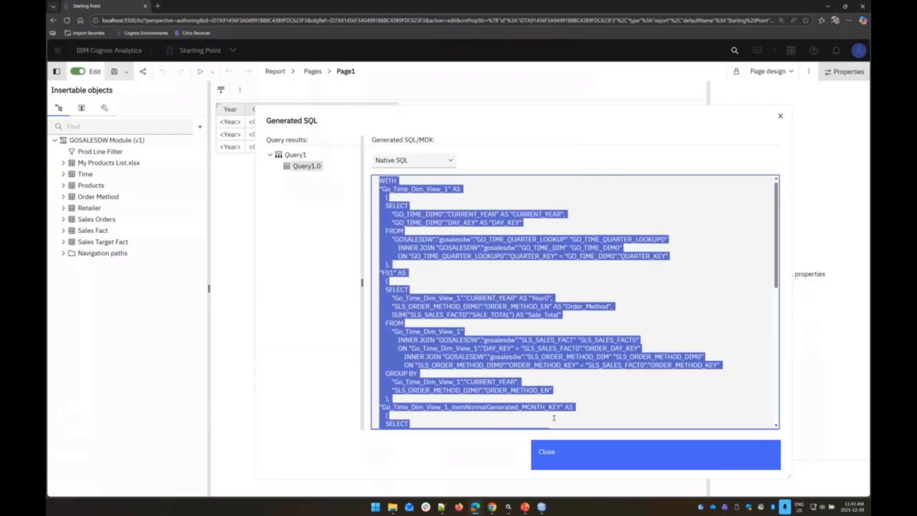
{"action": "left_click", "coordinate": [441, 506]}
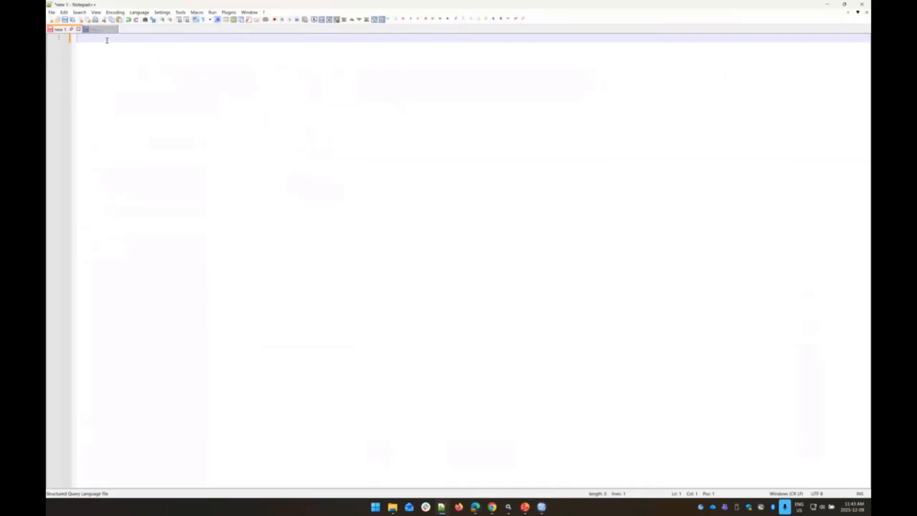
{"action": "key", "text": "ctrl+v"}
{"action": "scroll", "coordinate": [241, 252], "scroll_direction": "up", "scroll_amount": 6}
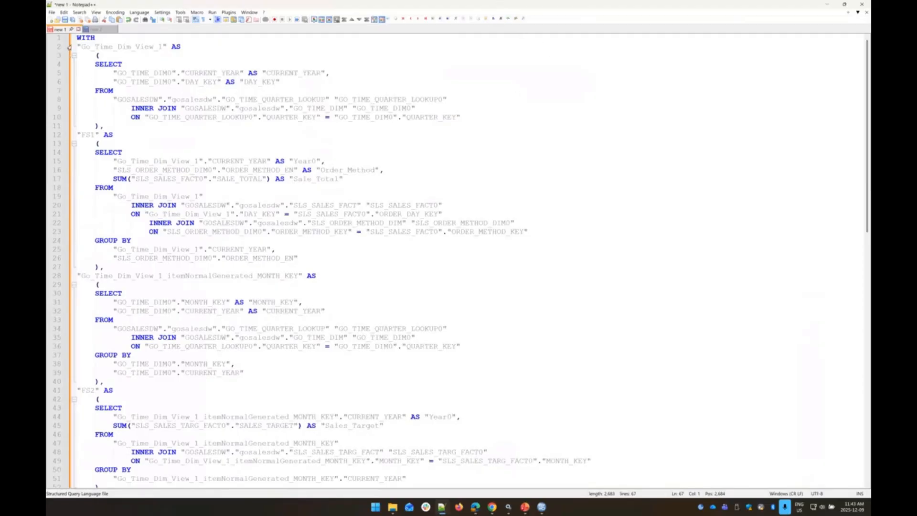
Step: Highlight the Go_Time_Dim_View_1 block, followed by FS1's order method column, SALE_TOTAL sum and inner joins
{"action": "left_click_drag", "start_coordinate": [78, 45], "coordinate": [157, 125]}
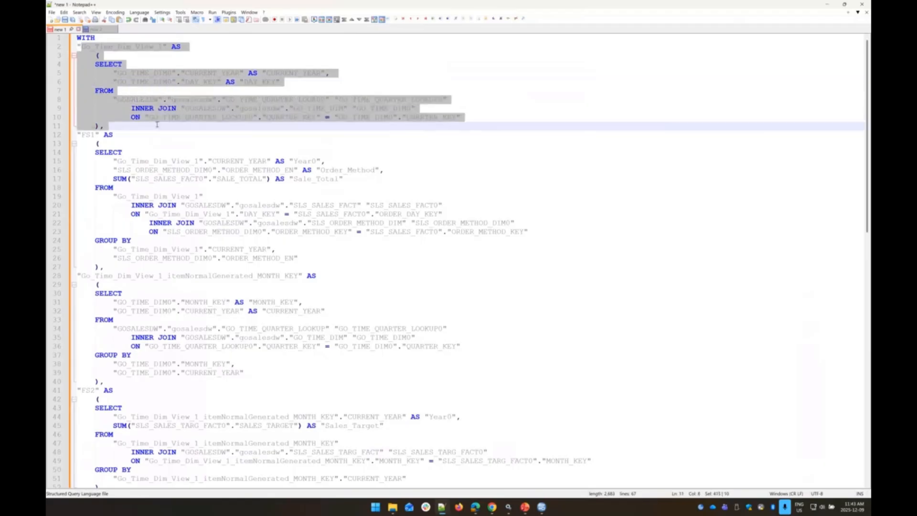
{"action": "left_click", "coordinate": [83, 135]}
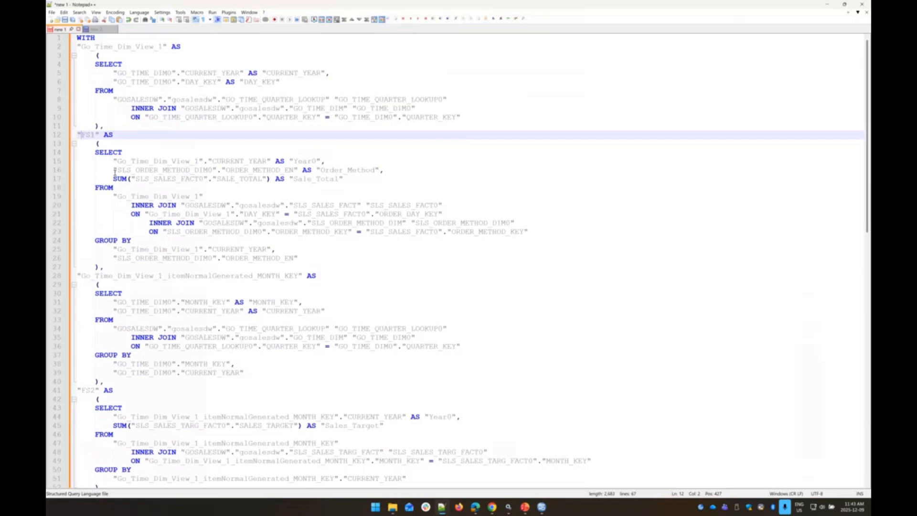
{"action": "left_click_drag", "start_coordinate": [115, 173], "coordinate": [295, 171]}
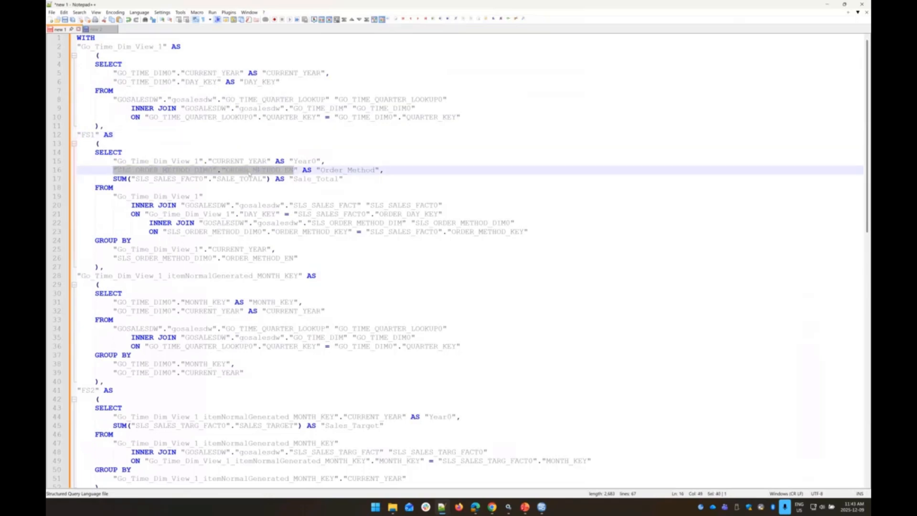
{"action": "left_click_drag", "start_coordinate": [112, 180], "coordinate": [266, 181]}
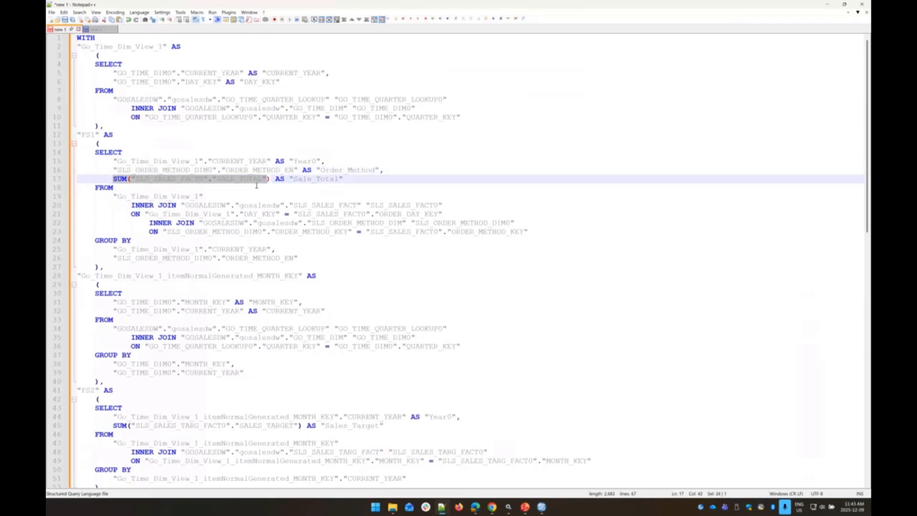
{"action": "left_click_drag", "start_coordinate": [113, 196], "coordinate": [540, 232]}
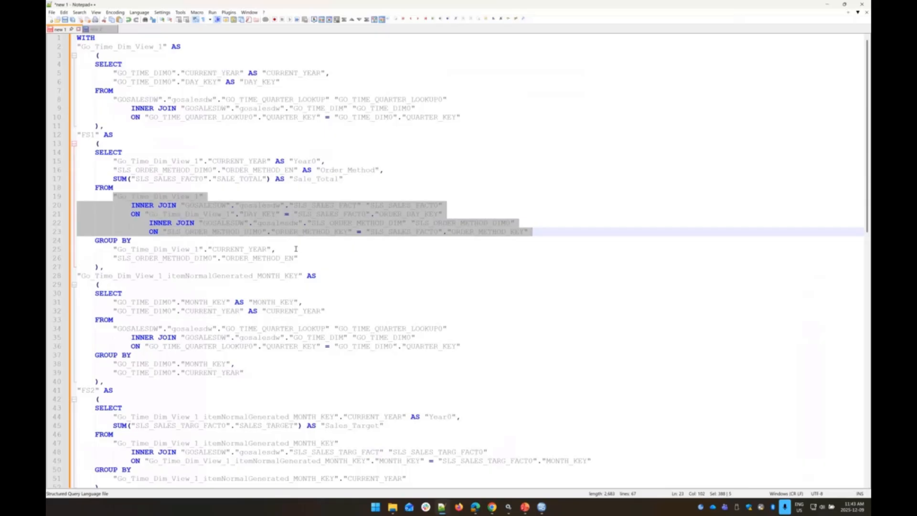
Step: Highlight the MONTH_KEY time view block and the FS2 name and SELECT body for sales targets
{"action": "scroll", "coordinate": [145, 208], "scroll_direction": "down", "scroll_amount": 3}
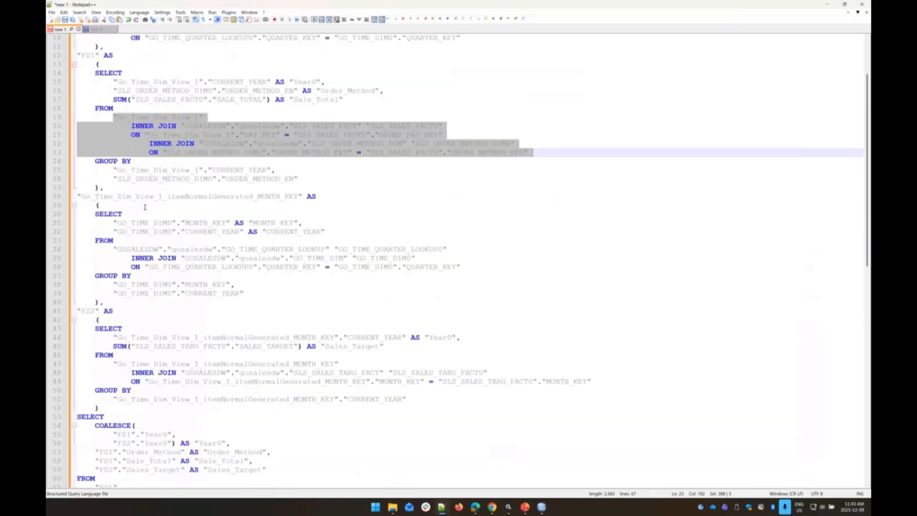
{"action": "scroll", "coordinate": [143, 220], "scroll_direction": "down", "scroll_amount": 3}
{"action": "left_click_drag", "start_coordinate": [80, 116], "coordinate": [245, 214]}
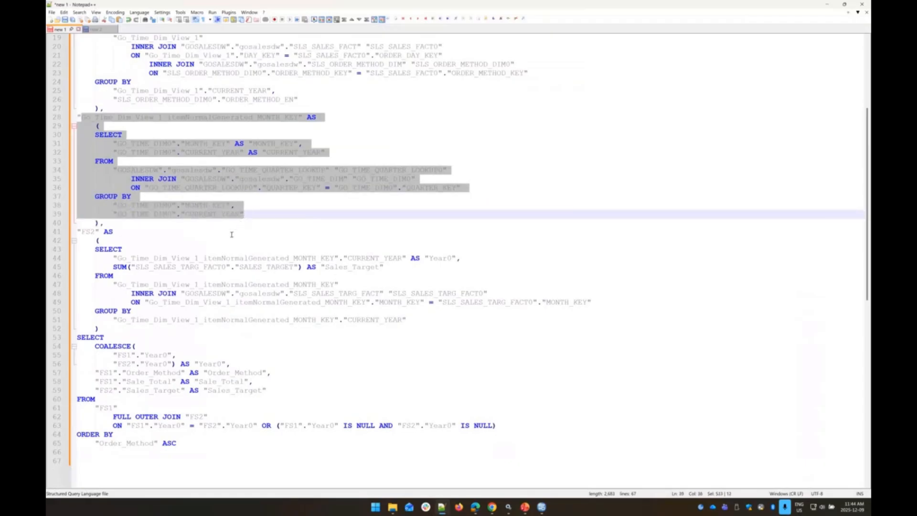
{"action": "scroll", "coordinate": [119, 173], "scroll_direction": "down", "scroll_amount": 3}
{"action": "double_click", "coordinate": [88, 152]}
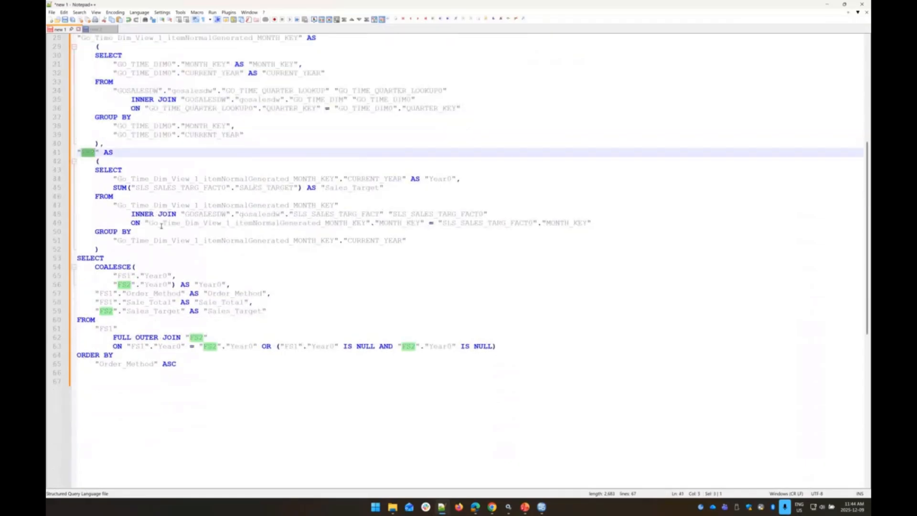
{"action": "left_click_drag", "start_coordinate": [87, 169], "coordinate": [433, 241]}
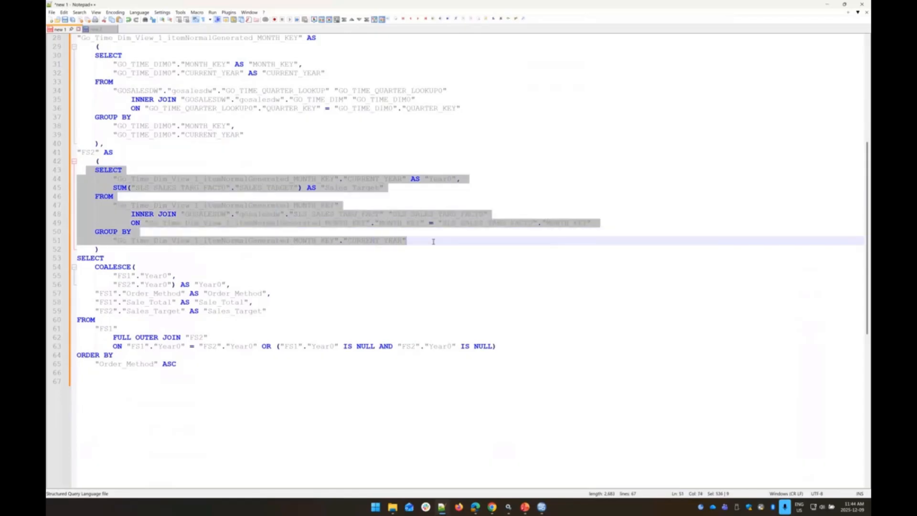
{"action": "left_click", "coordinate": [147, 207]}
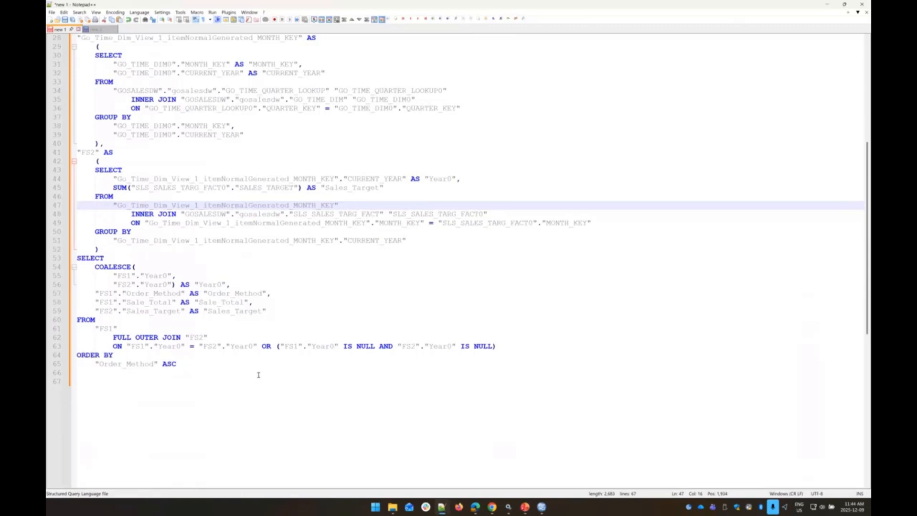
Step: Switch back to the Starting Point report in Edge, close its generated SQL and show the page in preview with live data
{"action": "left_click", "coordinate": [492, 507]}
{"action": "key", "text": "alt+Tab"}
{"action": "key", "text": "alt+Tab"}
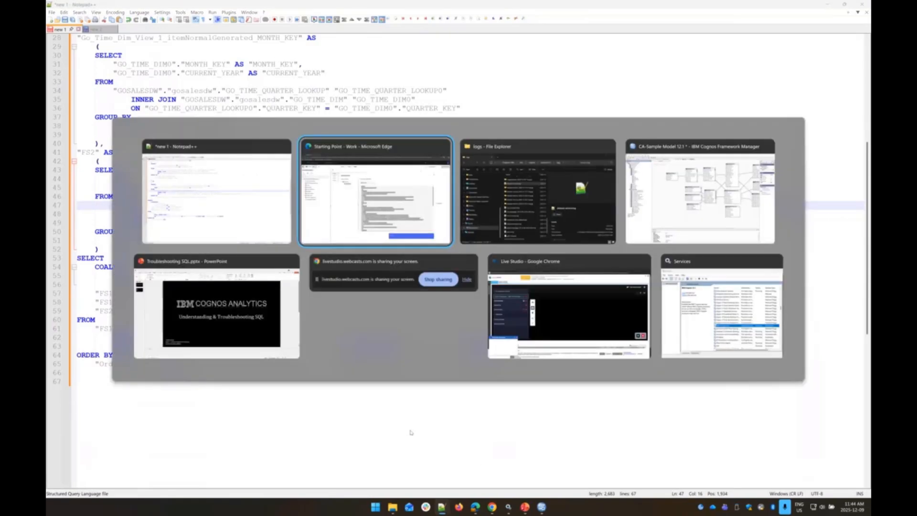
{"action": "left_click", "coordinate": [474, 510]}
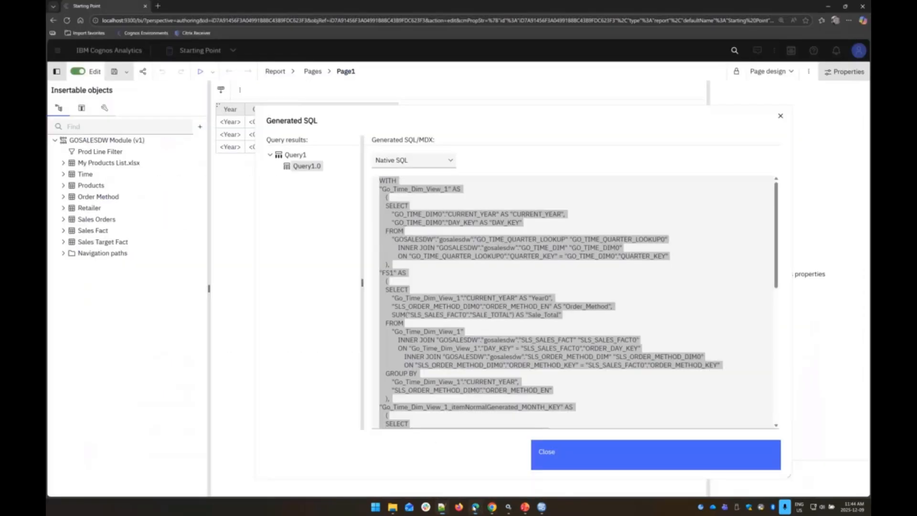
{"action": "left_click", "coordinate": [777, 117]}
{"action": "left_click", "coordinate": [772, 72]}
{"action": "left_click", "coordinate": [777, 107]}
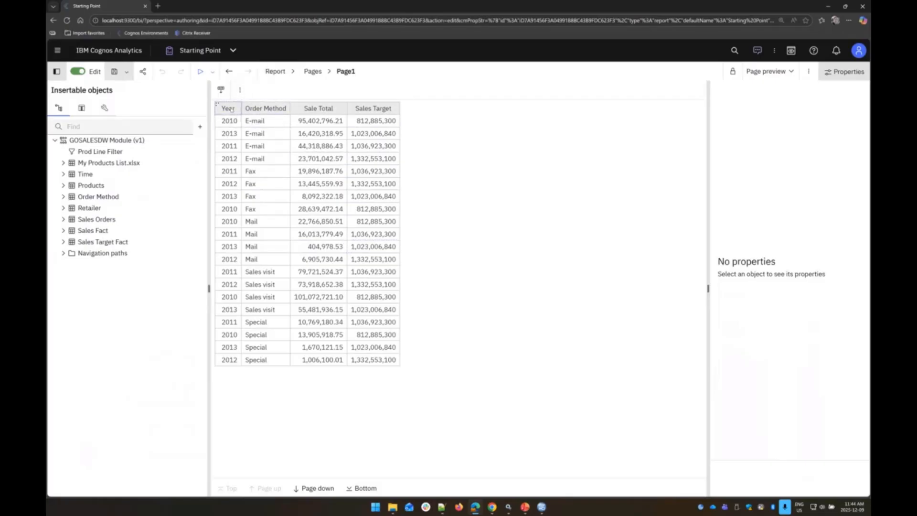
Step: Group the list by Year and add Total summaries for the Sale Total and Sales Target columns
{"action": "left_click", "coordinate": [228, 108]}
{"action": "left_click", "coordinate": [439, 89]}
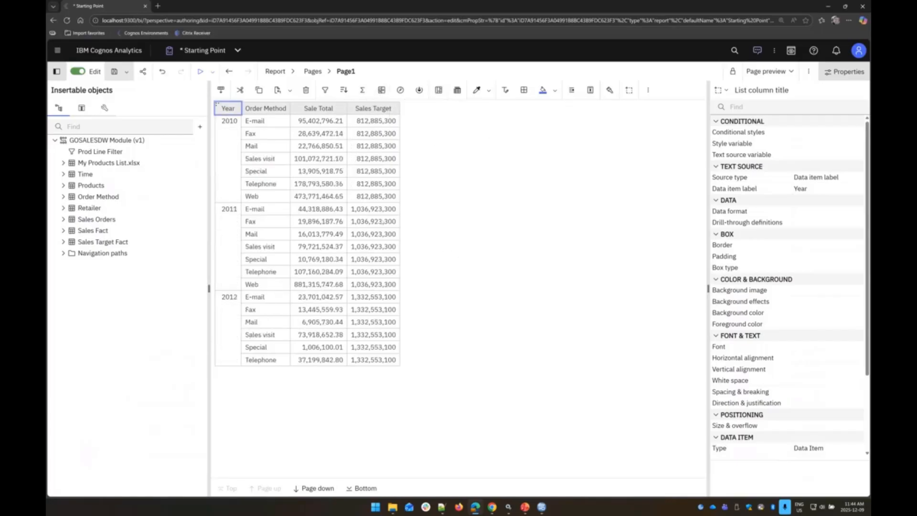
{"action": "left_click", "coordinate": [329, 112]}
{"action": "left_click", "coordinate": [370, 108], "text": "shift"}
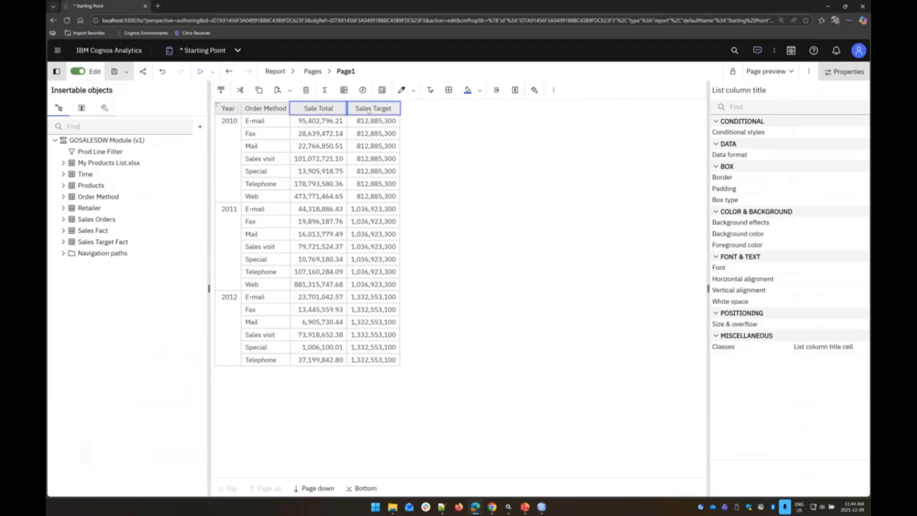
{"action": "left_click", "coordinate": [325, 90]}
{"action": "left_click", "coordinate": [337, 123]}
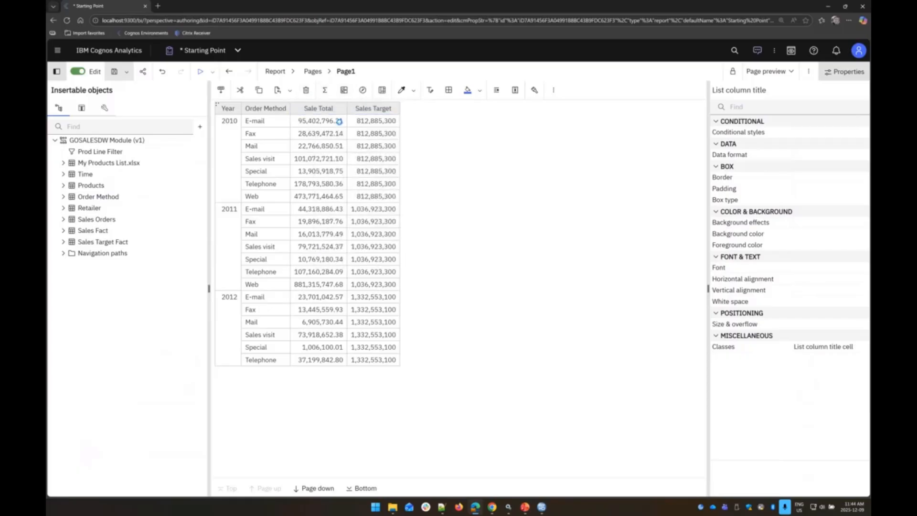
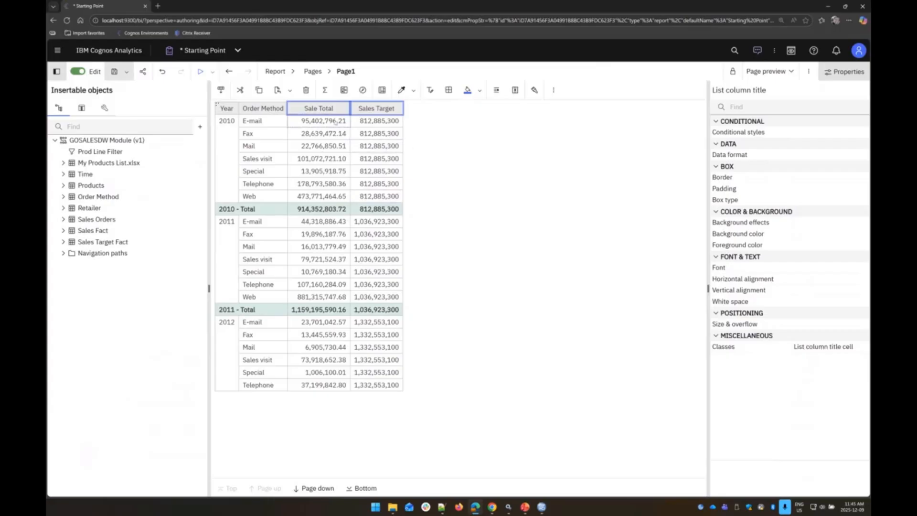
Step: Copy the report's whole generated native SQL and paste it over the contents of the new 1 document in Notepad++
{"action": "left_click", "coordinate": [809, 72]}
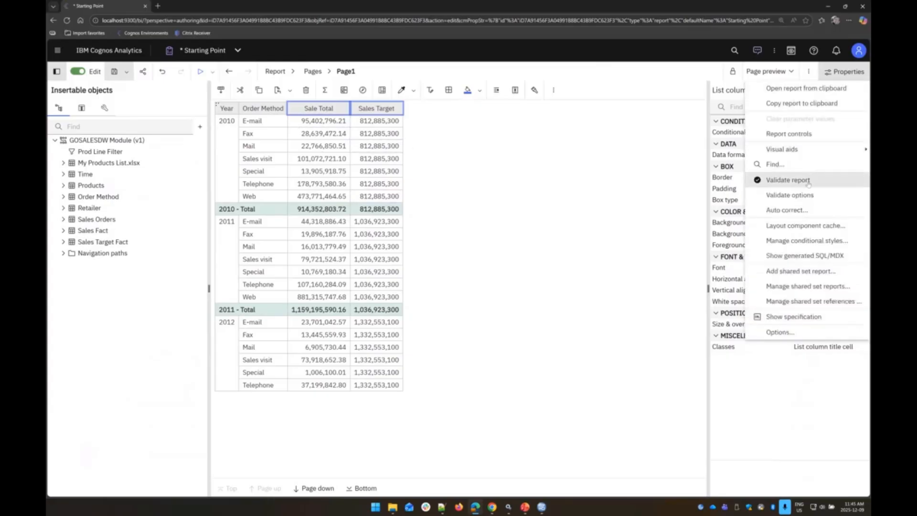
{"action": "left_click", "coordinate": [819, 255]}
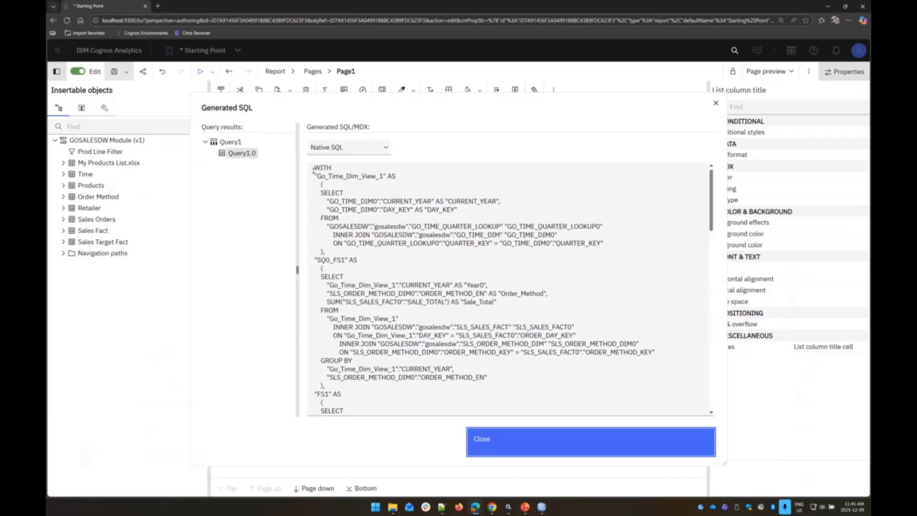
{"action": "left_click", "coordinate": [314, 171]}
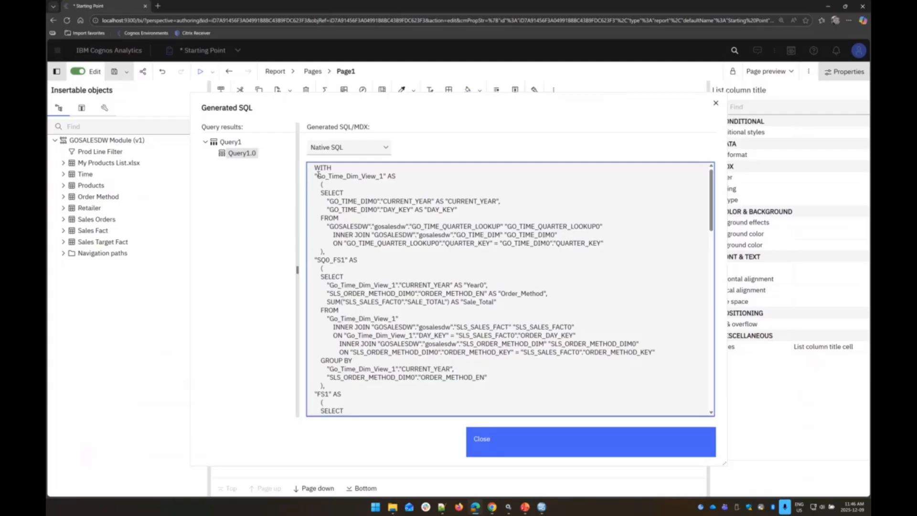
{"action": "key", "text": "ctrl+a"}
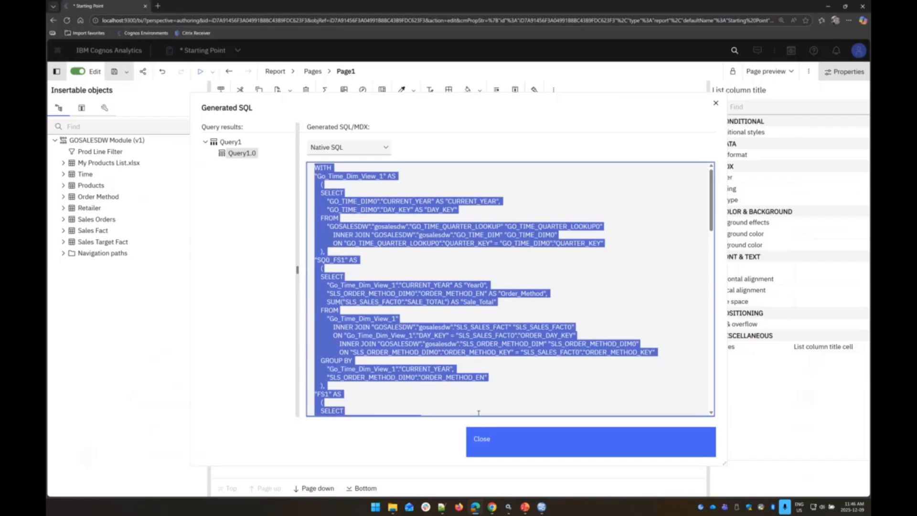
{"action": "left_click", "coordinate": [491, 450]}
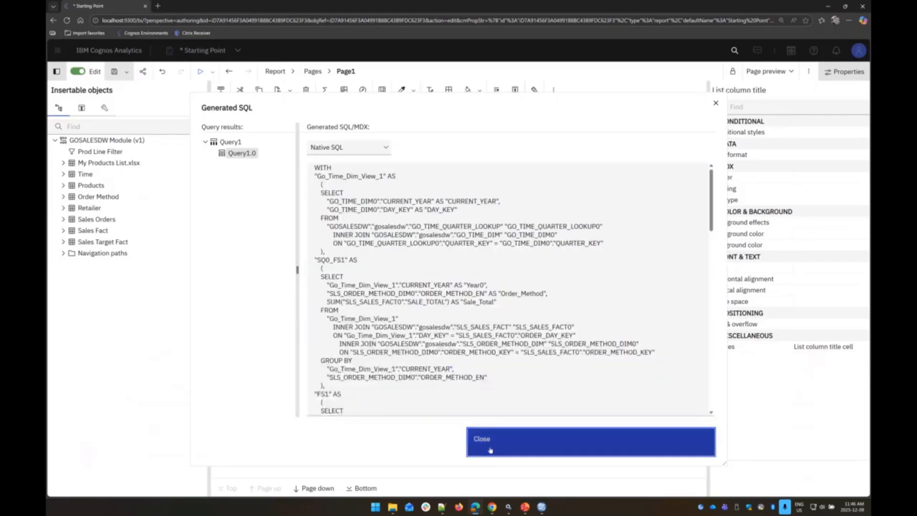
{"action": "left_click", "coordinate": [443, 509]}
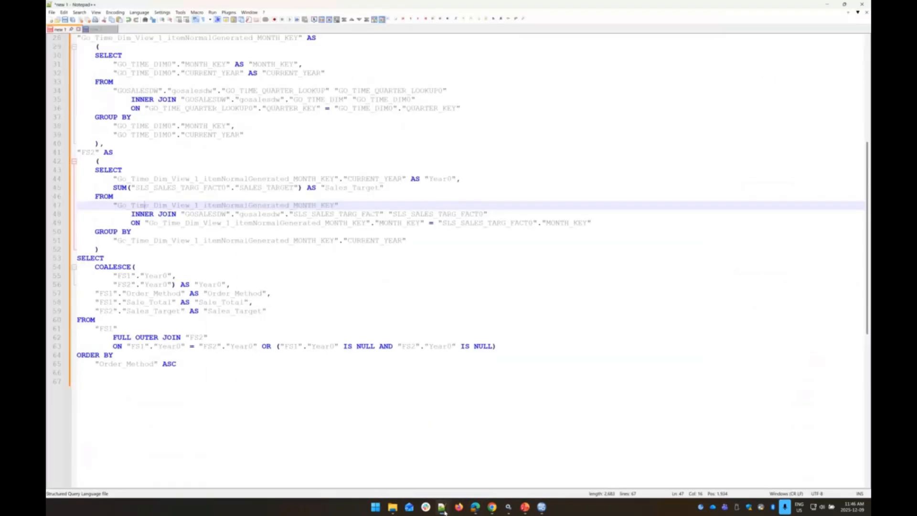
{"action": "key", "text": "ctrl+a"}
{"action": "key", "text": "ctrl+v"}
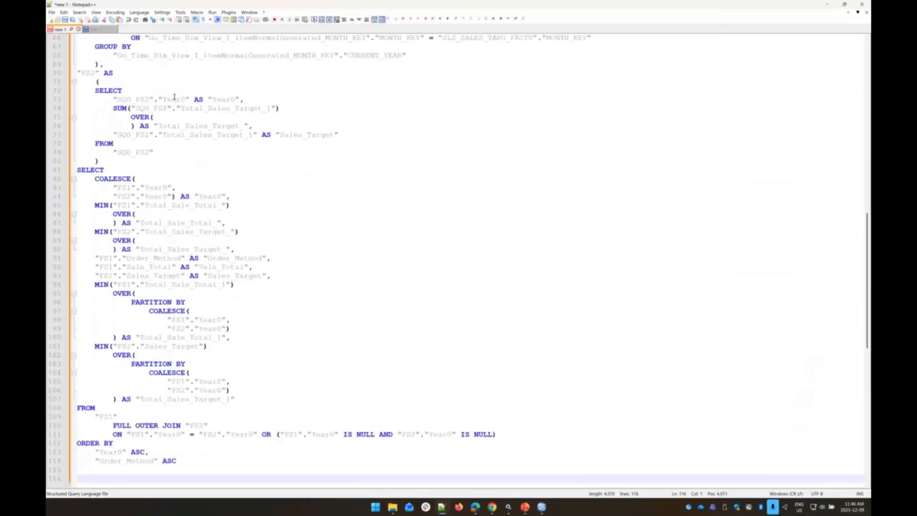
Step: Compare the SQ0_FS1 and FS1 blocks for sales totals with the SQ0_FS2 block summing SALES_TARGET
{"action": "scroll", "coordinate": [241, 227], "scroll_direction": "up", "scroll_amount": 20}
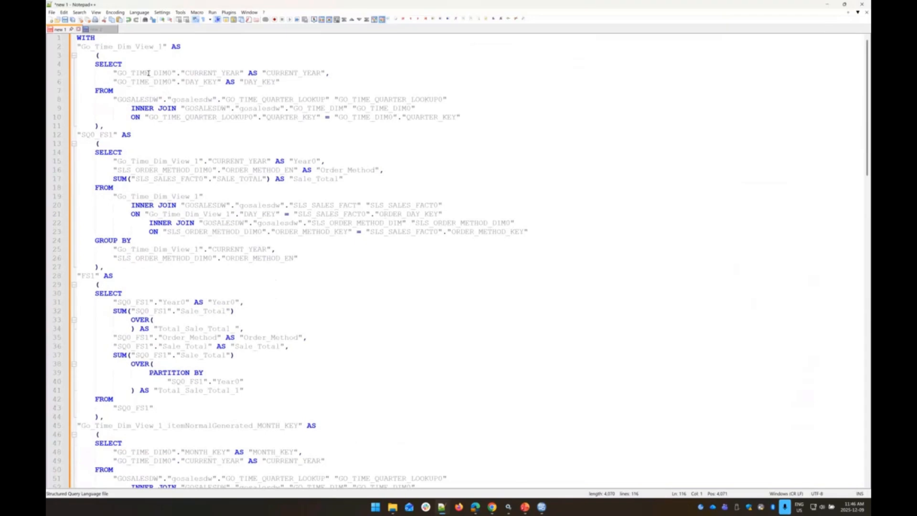
{"action": "scroll", "coordinate": [149, 66], "scroll_direction": "down", "scroll_amount": 7}
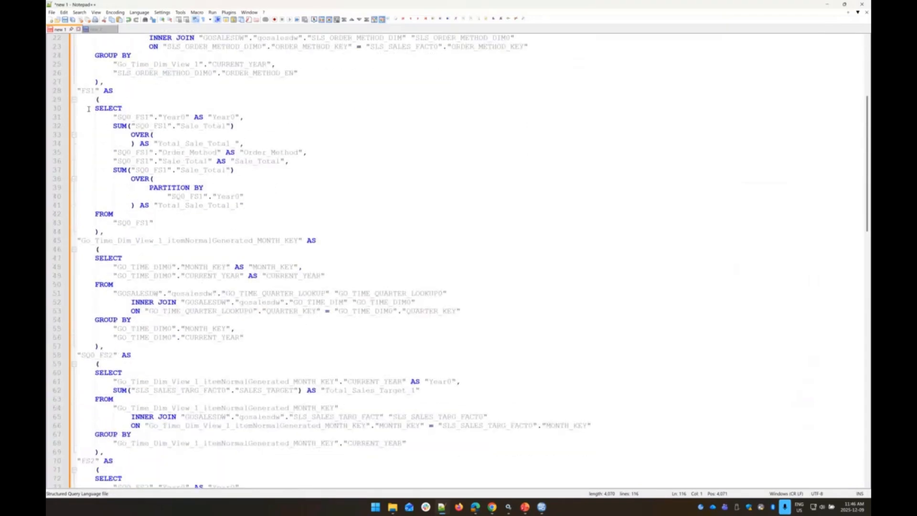
{"action": "left_click", "coordinate": [83, 91]}
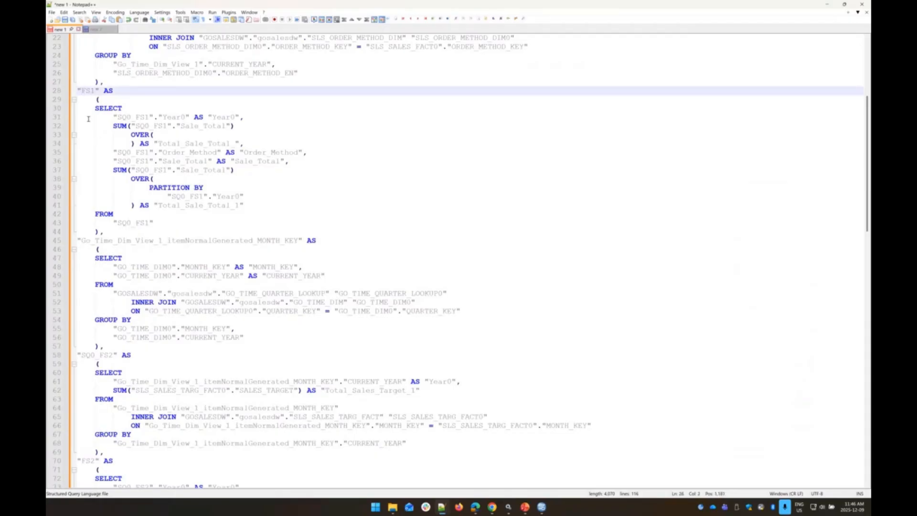
{"action": "scroll", "coordinate": [89, 126], "scroll_direction": "up", "scroll_amount": 7}
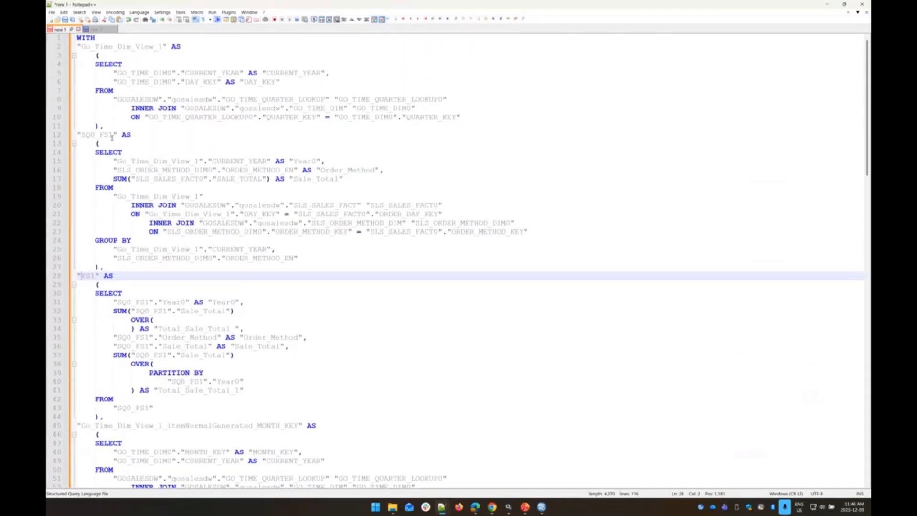
{"action": "scroll", "coordinate": [125, 291], "scroll_direction": "down", "scroll_amount": 4}
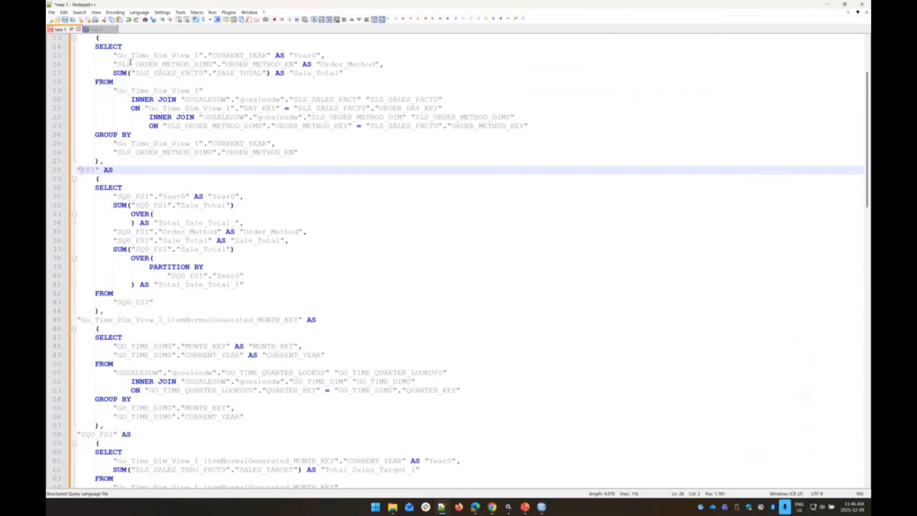
{"action": "left_click", "coordinate": [113, 64]}
{"action": "scroll", "coordinate": [184, 218], "scroll_direction": "down", "scroll_amount": 7}
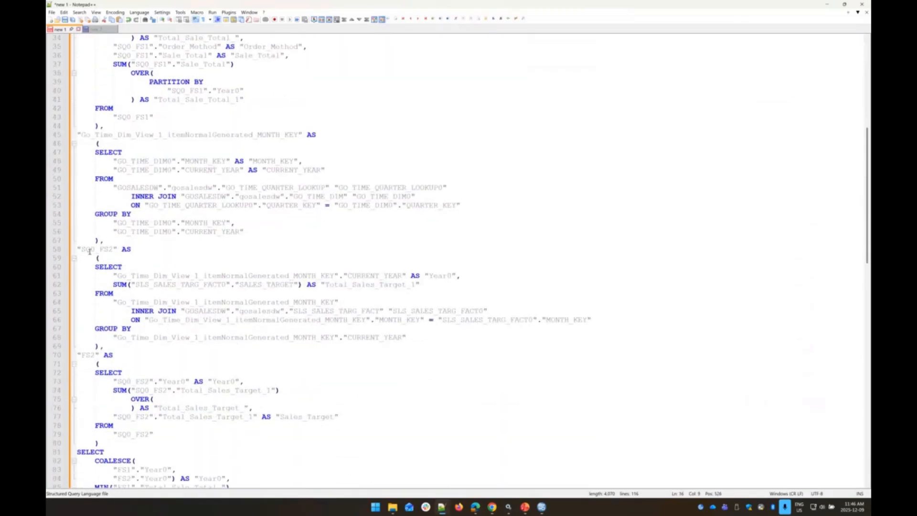
{"action": "left_click", "coordinate": [130, 286]}
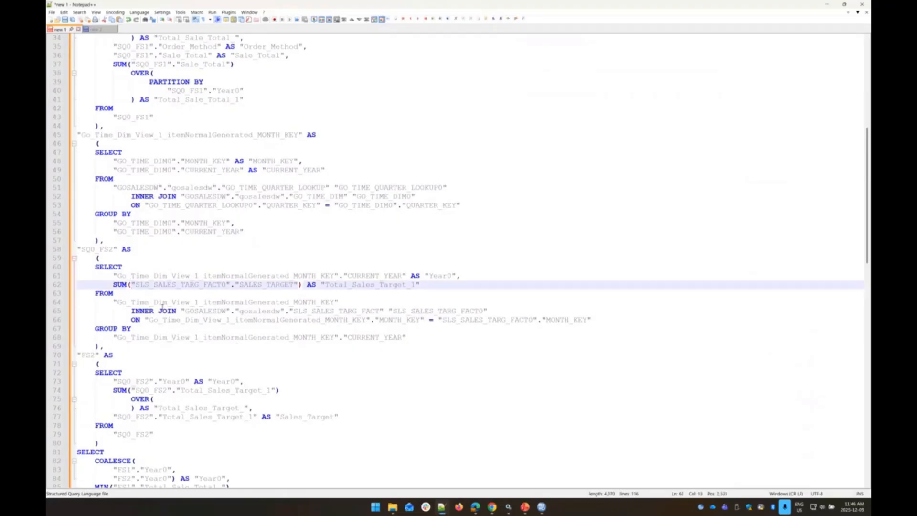
Step: Examine the final SELECT with its MIN OVER totals partitioned by year and the full outer join of FS1 and FS2
{"action": "scroll", "coordinate": [168, 306], "scroll_direction": "down", "scroll_amount": 6}
{"action": "scroll", "coordinate": [169, 306], "scroll_direction": "down", "scroll_amount": 1}
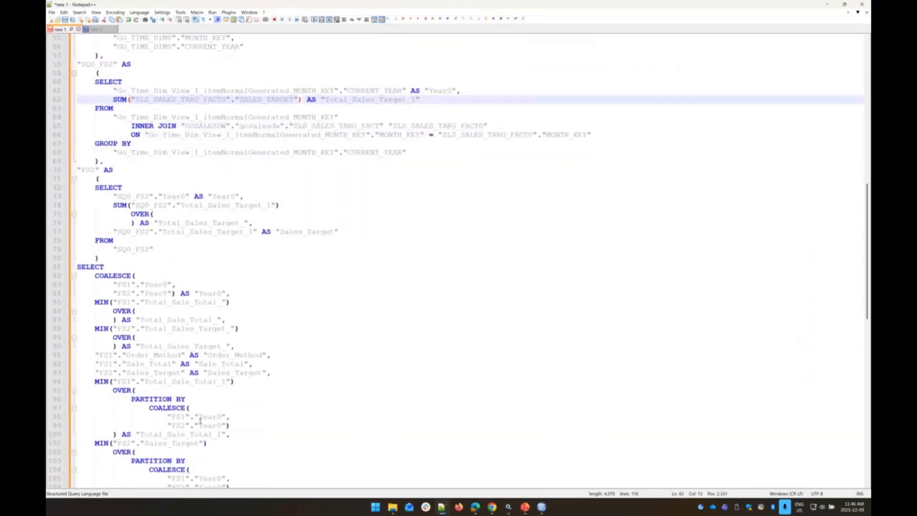
{"action": "scroll", "coordinate": [327, 297], "scroll_direction": "down", "scroll_amount": 4}
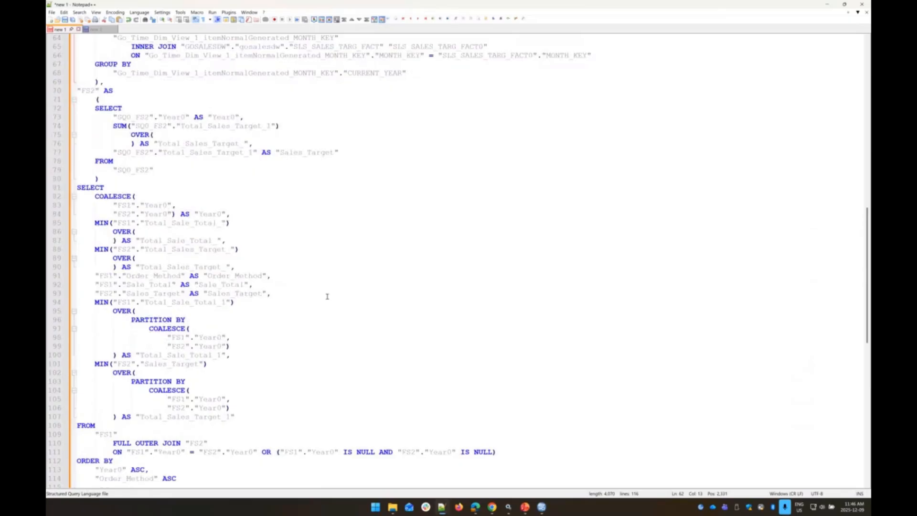
{"action": "scroll", "coordinate": [330, 298], "scroll_direction": "down", "scroll_amount": 2}
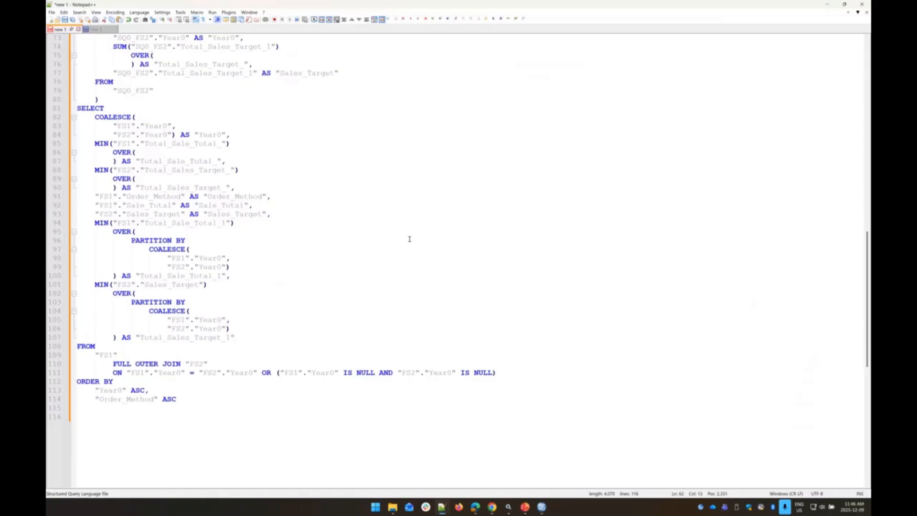
{"action": "scroll", "coordinate": [409, 239], "scroll_direction": "up", "scroll_amount": 20}
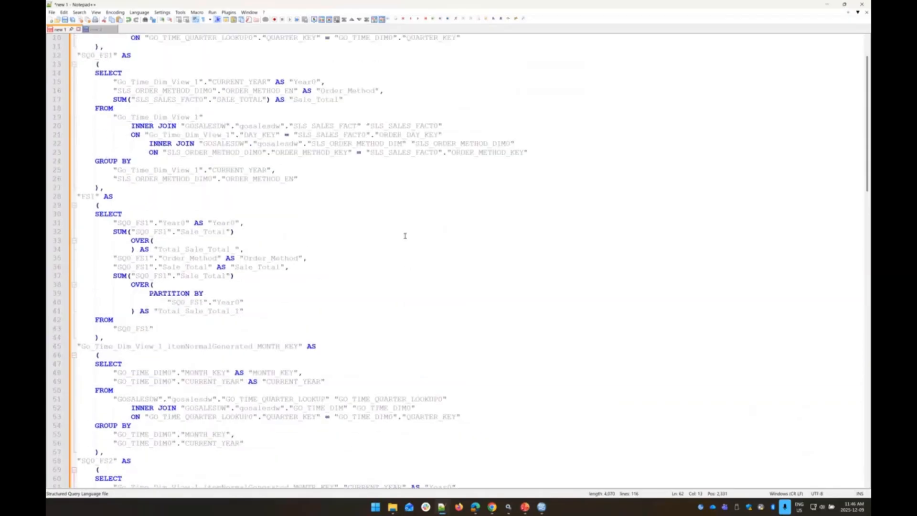
{"action": "scroll", "coordinate": [405, 235], "scroll_direction": "up", "scroll_amount": 3}
Step: Switch back to Cognos Analytics in Edge, return the report to page design and open GOSALESDW Module (v1)
{"action": "left_click", "coordinate": [478, 509]}
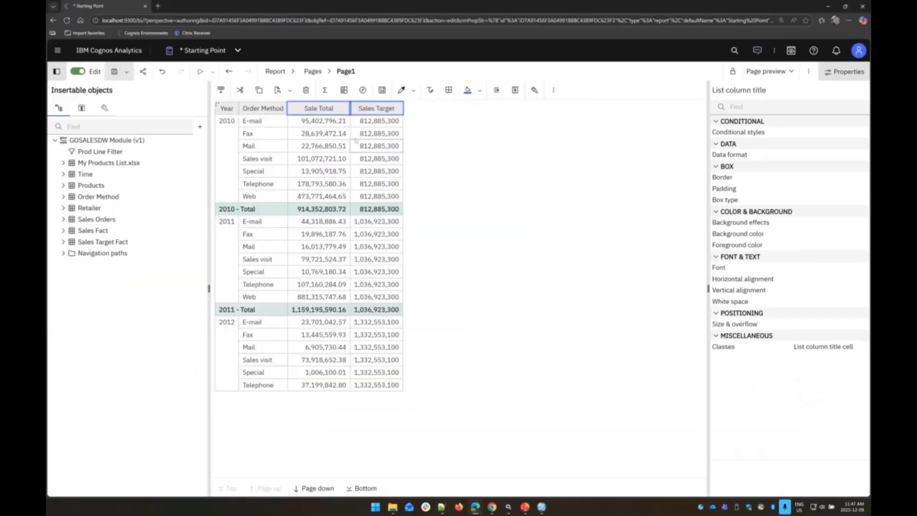
{"action": "left_click", "coordinate": [767, 71]}
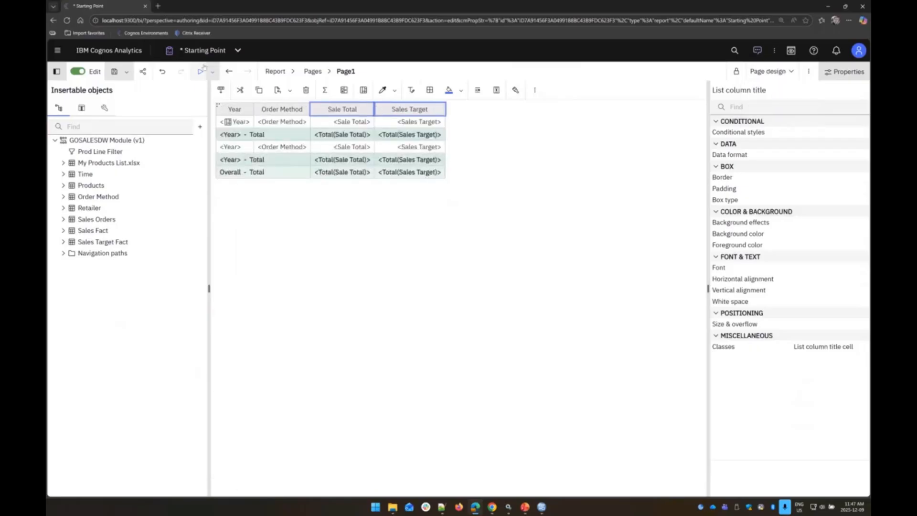
{"action": "left_click", "coordinate": [223, 51]}
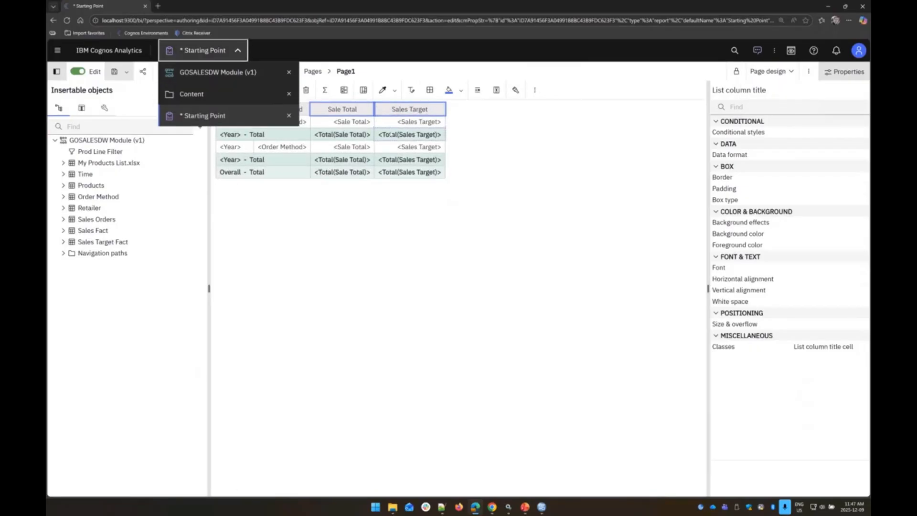
{"action": "left_click", "coordinate": [208, 74]}
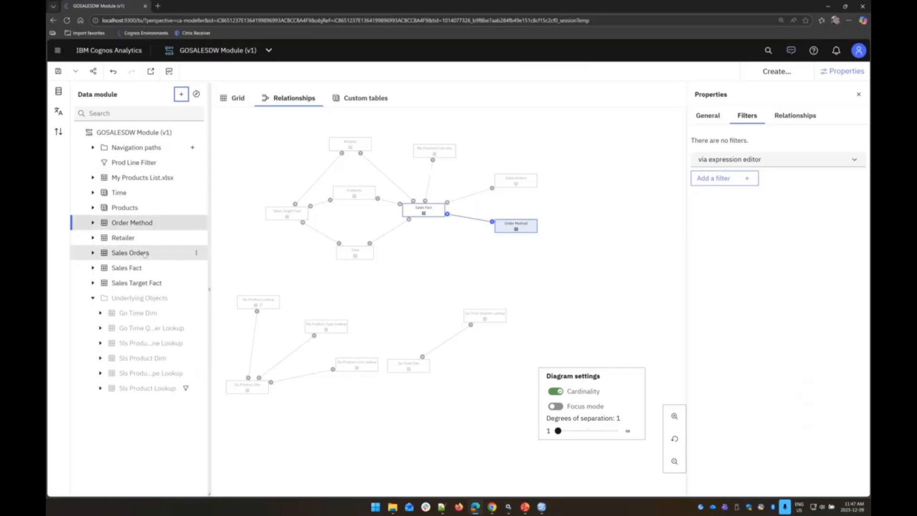
Step: Open the Time table's column dependencies and inspect the Day Key and Month Key levels
{"action": "left_click", "coordinate": [355, 256]}
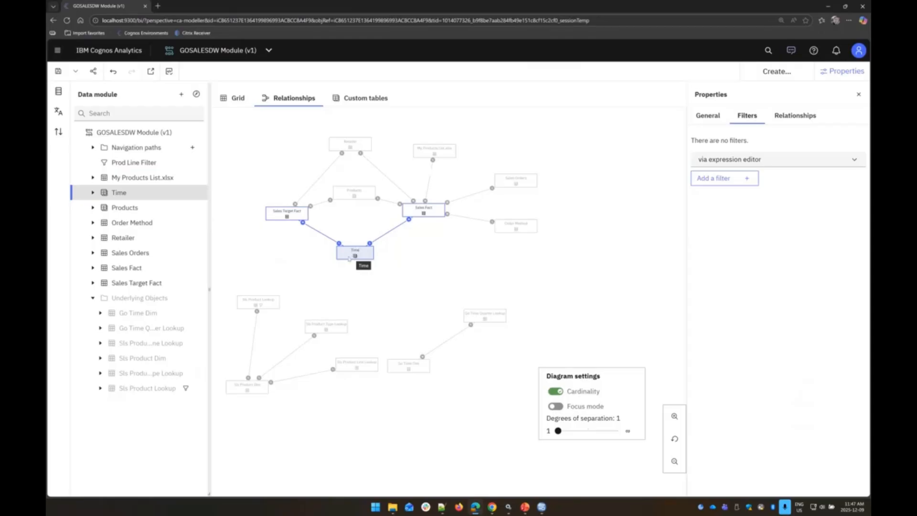
{"action": "left_click", "coordinate": [197, 192]}
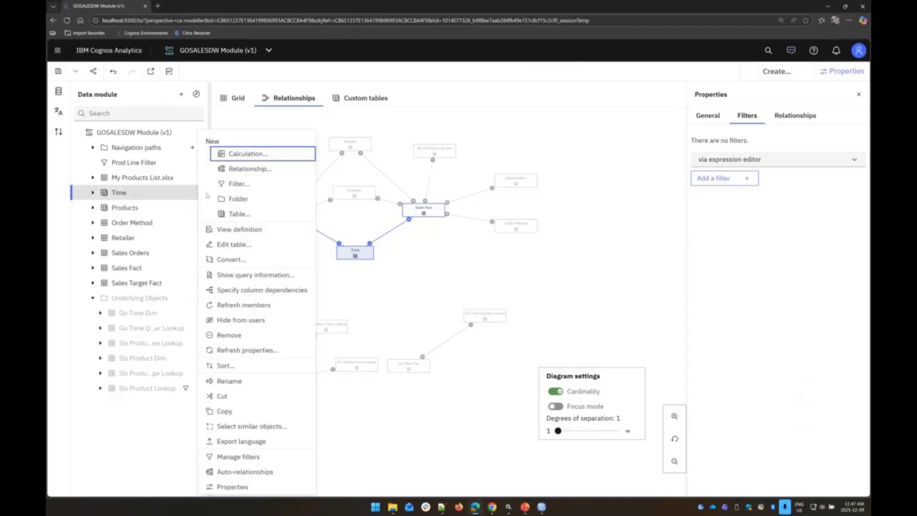
{"action": "left_click", "coordinate": [270, 291]}
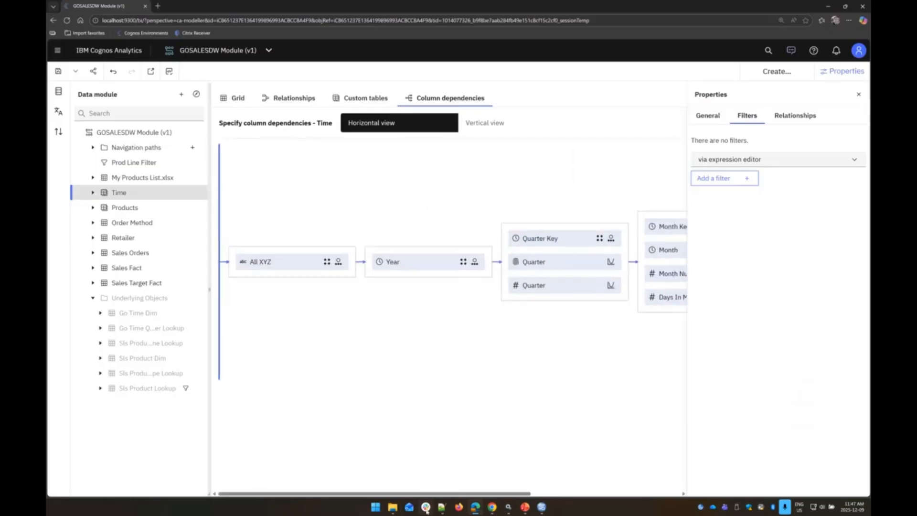
{"action": "left_click_drag", "start_coordinate": [428, 493], "coordinate": [578, 492]}
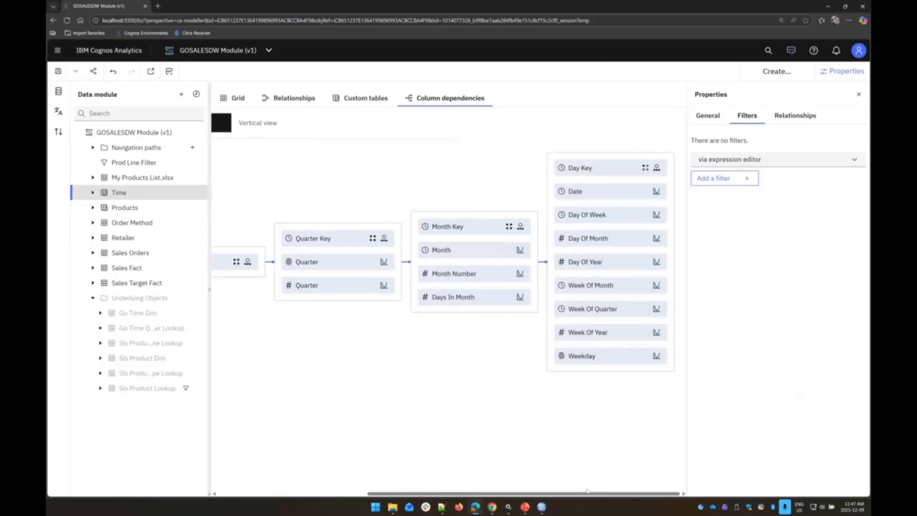
{"action": "left_click", "coordinate": [593, 169]}
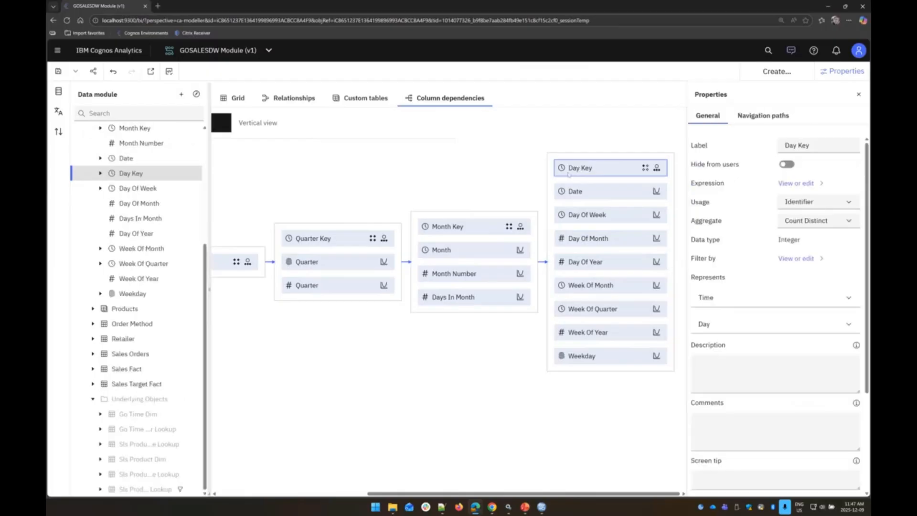
{"action": "left_click", "coordinate": [454, 228]}
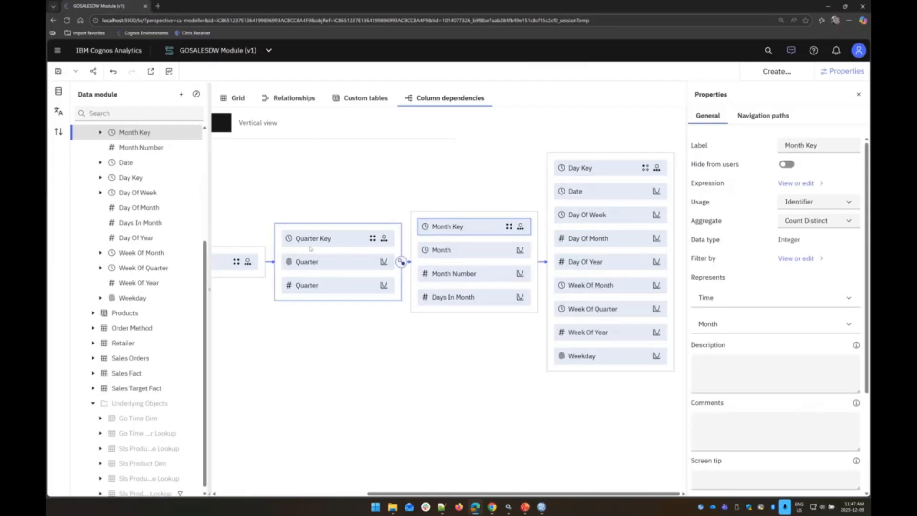
Step: Inspect the Quarter Key and Month Key levels in the Time table's column dependencies
{"action": "left_click", "coordinate": [343, 241]}
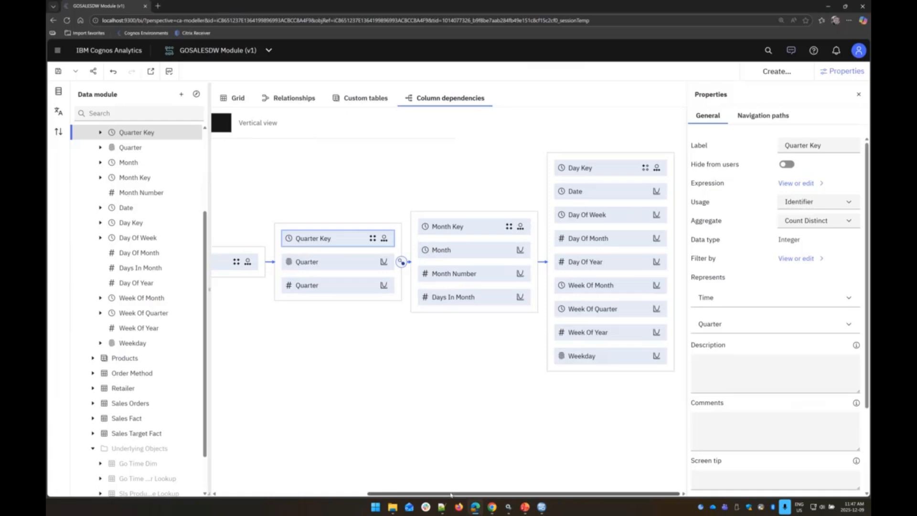
{"action": "left_click_drag", "start_coordinate": [453, 494], "coordinate": [452, 512]}
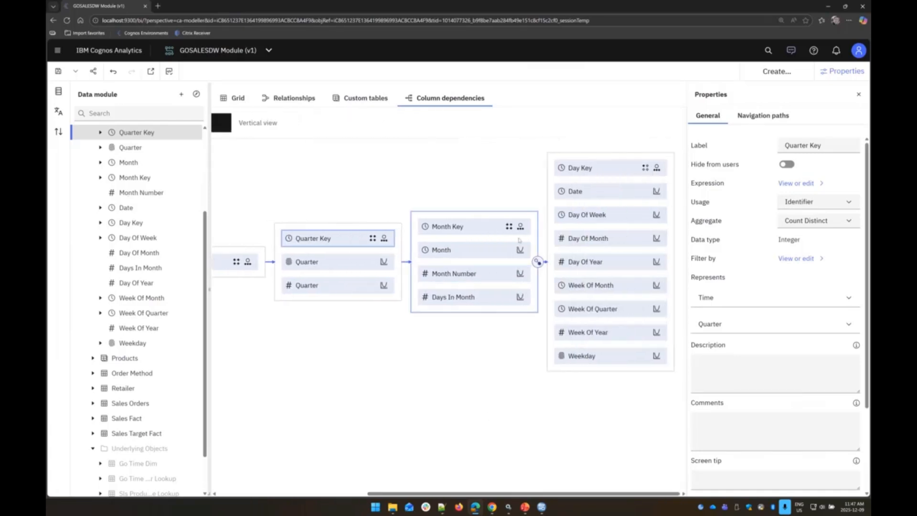
{"action": "left_click", "coordinate": [447, 227]}
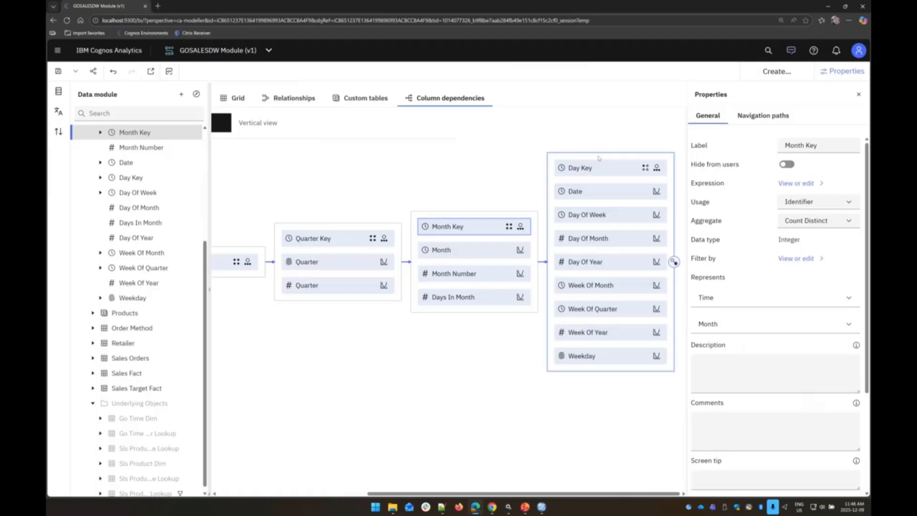
Step: Delete the Day Key, Month Key, Quarter Key, Year and All XYZ groups from Time's column dependencies and save the module
{"action": "key", "text": "Delete"}
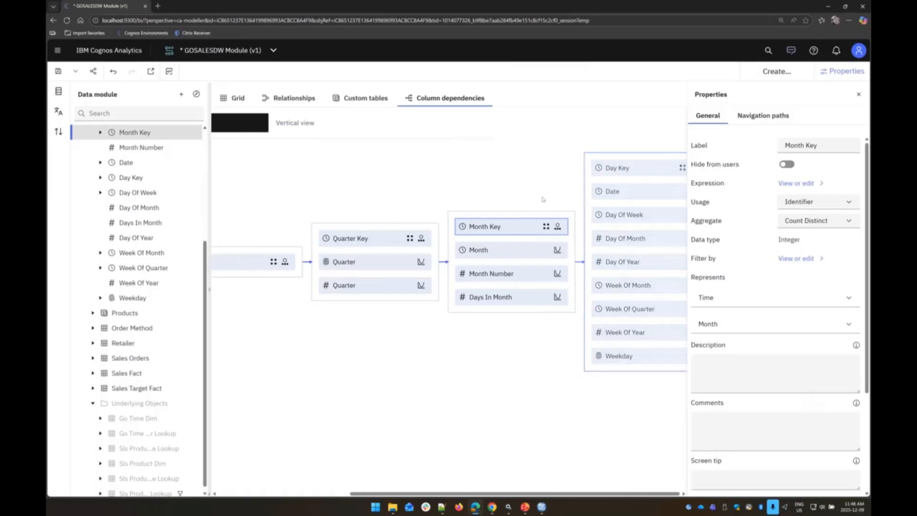
{"action": "key", "text": "Delete"}
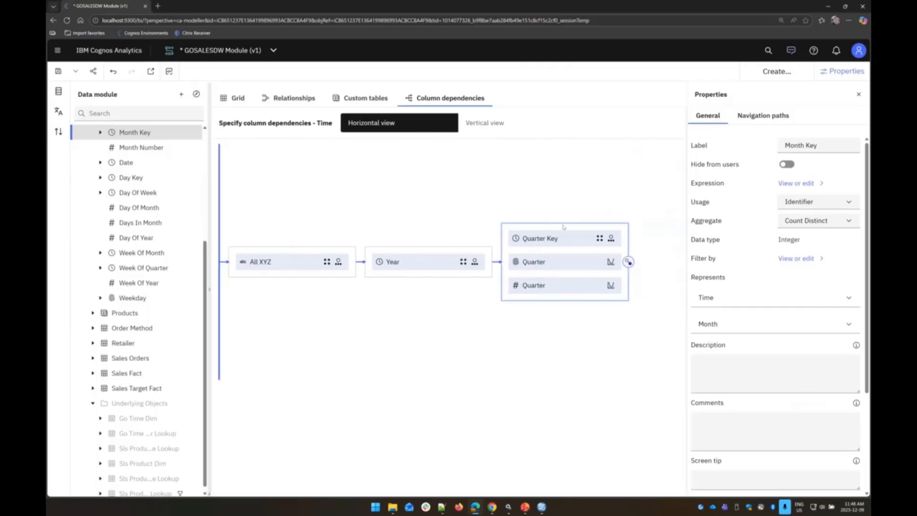
{"action": "key", "text": "Delete"}
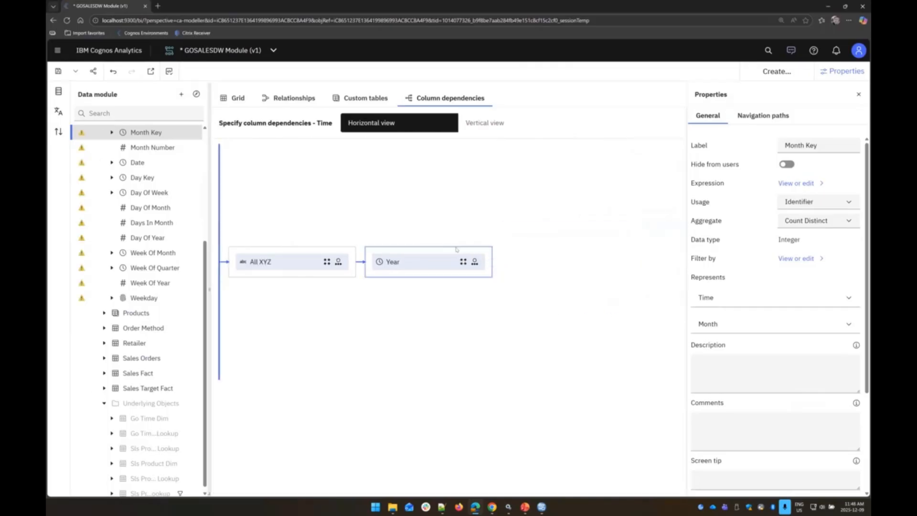
{"action": "key", "text": "Delete"}
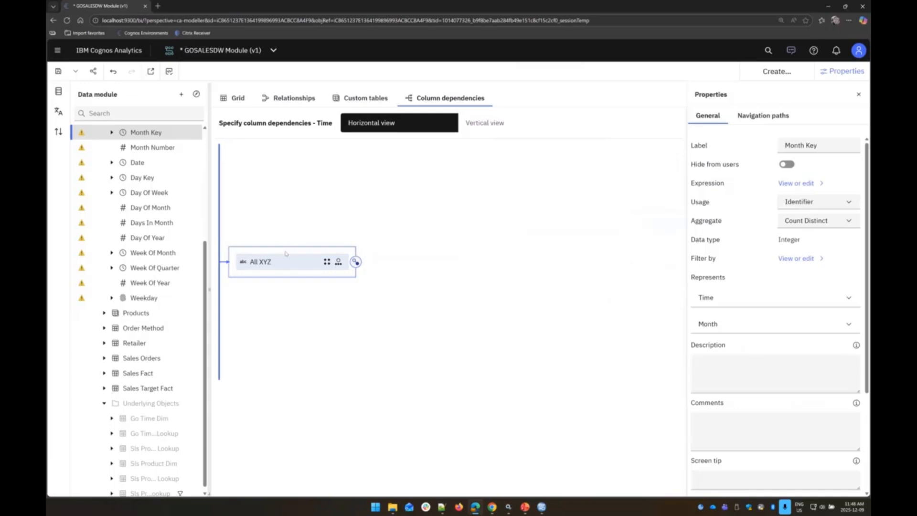
{"action": "key", "text": "Delete"}
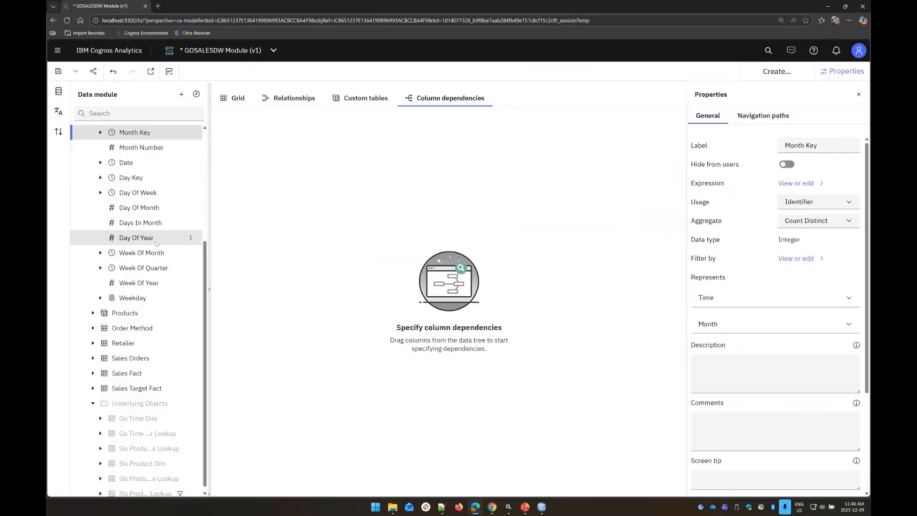
{"action": "left_click", "coordinate": [58, 75]}
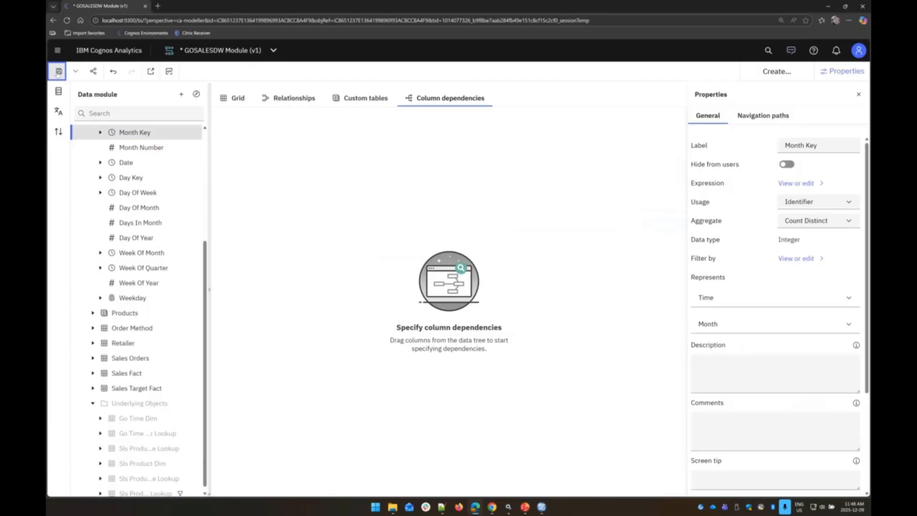
Step: Switch to the Starting Point report and refresh its GOSALESDW Module (v1) source
{"action": "left_click", "coordinate": [270, 50]}
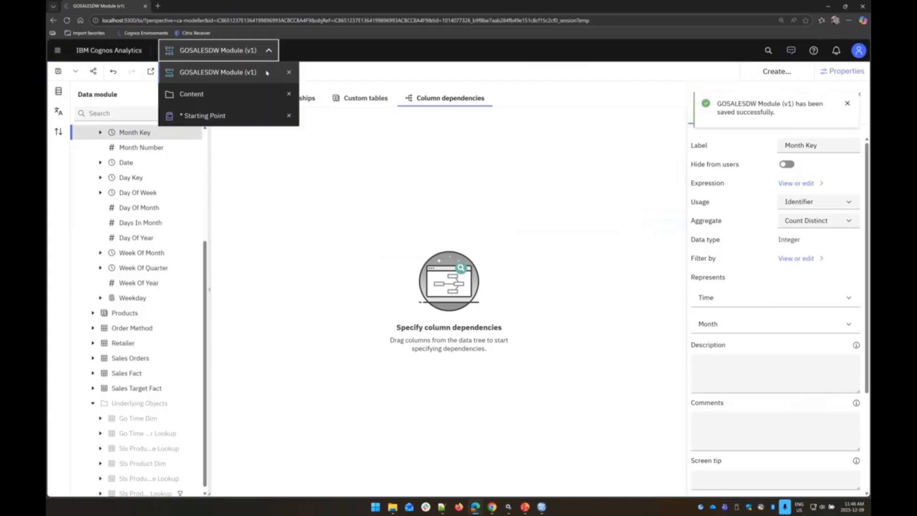
{"action": "left_click", "coordinate": [208, 116]}
{"action": "right_click", "coordinate": [130, 141]}
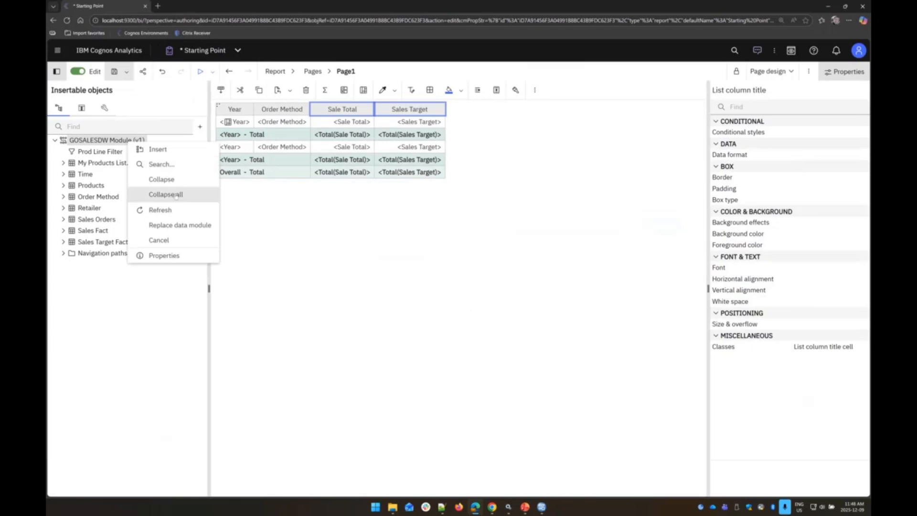
{"action": "left_click", "coordinate": [171, 211]}
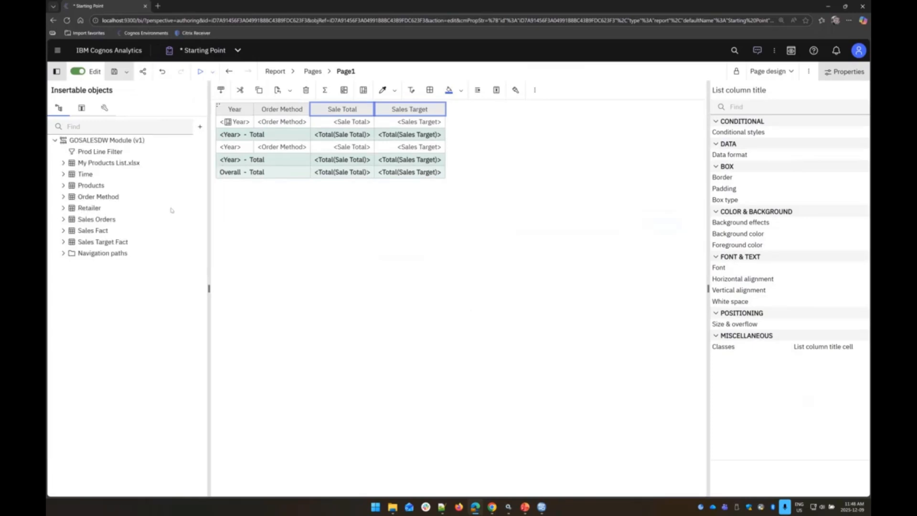
Step: Show the report's generated native SQL and check it for the MONTH_KEY normalization block, then close it
{"action": "left_click", "coordinate": [807, 76]}
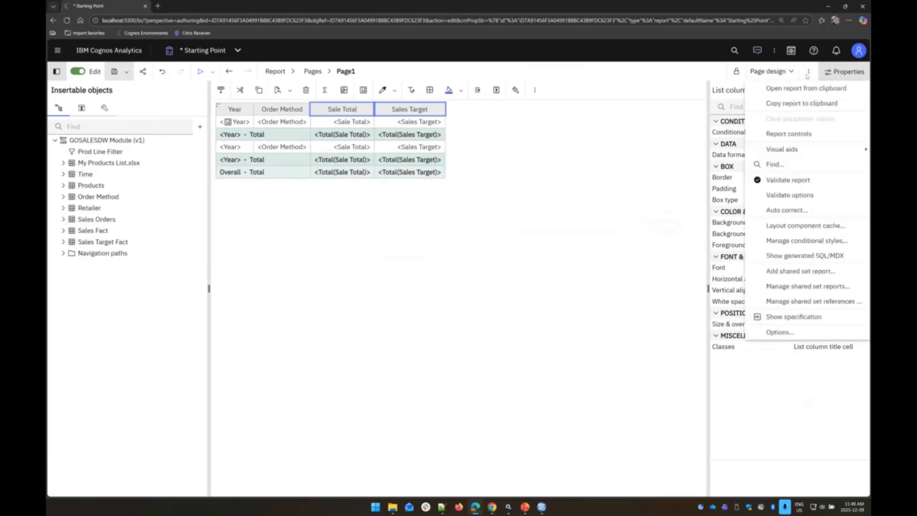
{"action": "left_click", "coordinate": [828, 257]}
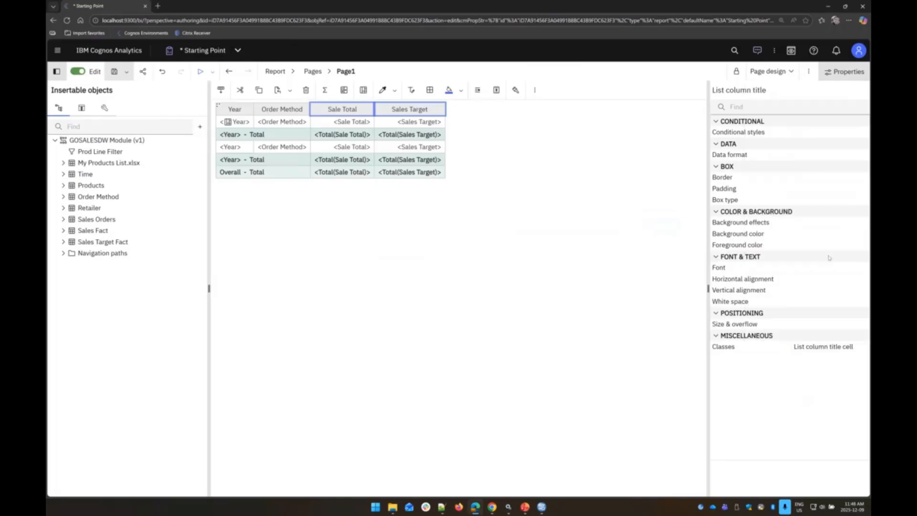
{"action": "scroll", "coordinate": [561, 258], "scroll_direction": "down", "scroll_amount": 5}
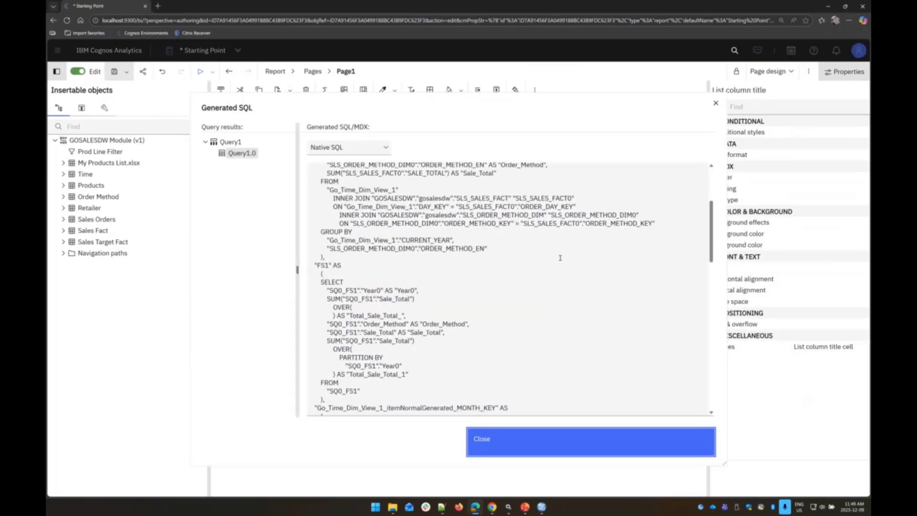
{"action": "scroll", "coordinate": [560, 258], "scroll_direction": "down", "scroll_amount": 5}
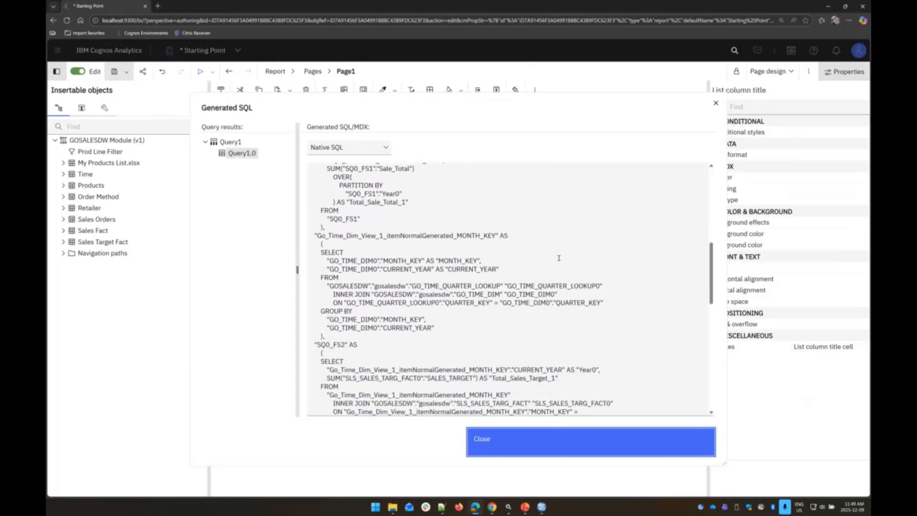
{"action": "left_click", "coordinate": [486, 454]}
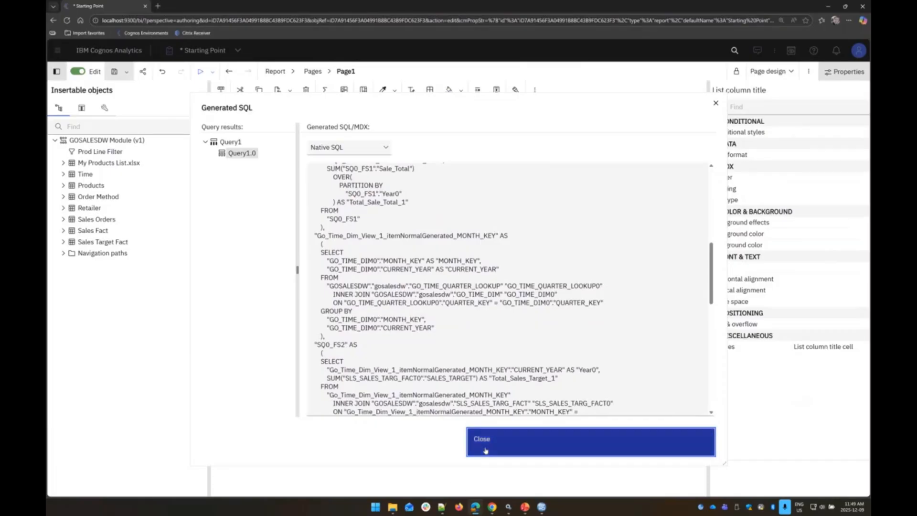
Step: Replace the report's data module with GOSALESDW Module (v1) from the SQL Troubleshooting folder and save the report
{"action": "right_click", "coordinate": [99, 144]}
{"action": "left_click", "coordinate": [139, 225]}
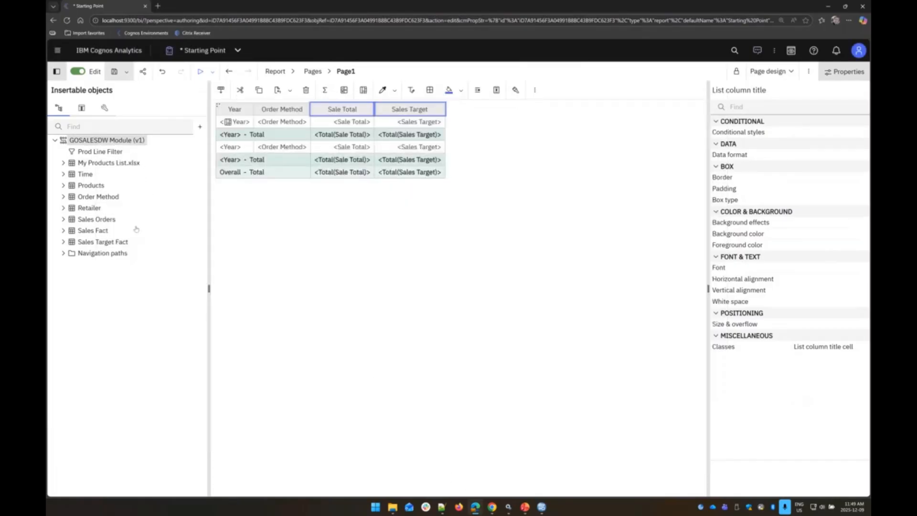
{"action": "left_click", "coordinate": [497, 306]}
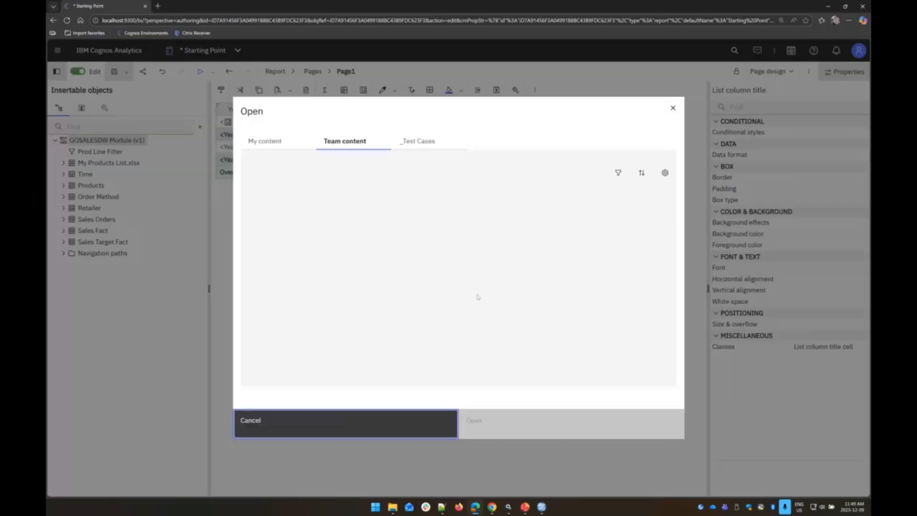
{"action": "left_click", "coordinate": [284, 222]}
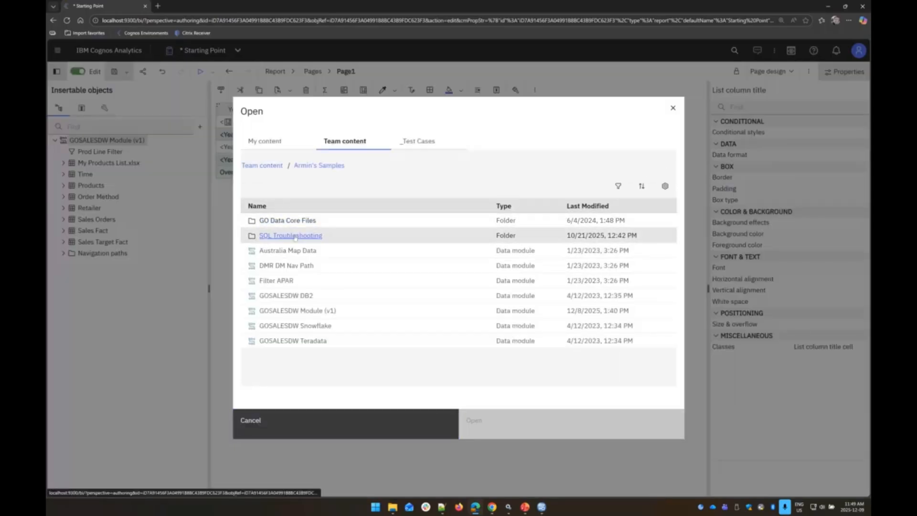
{"action": "left_click", "coordinate": [286, 235]}
{"action": "left_click", "coordinate": [300, 225]}
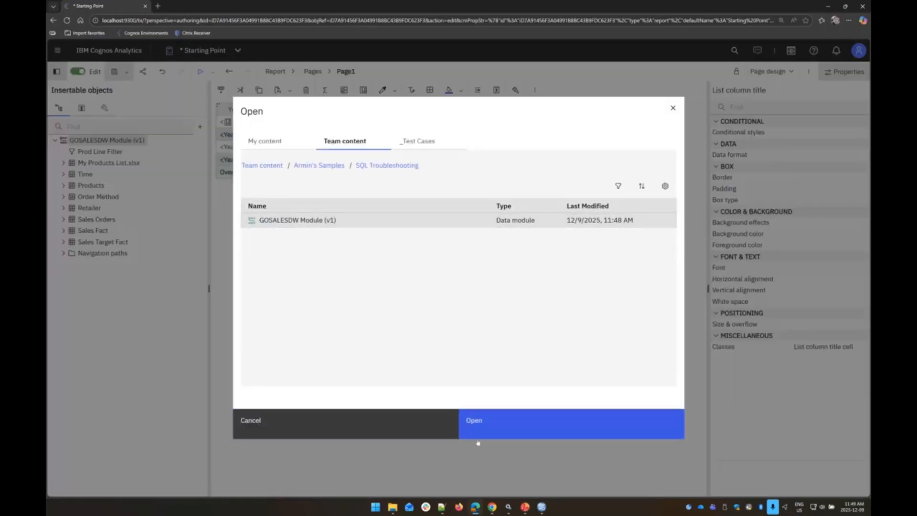
{"action": "left_click", "coordinate": [482, 426]}
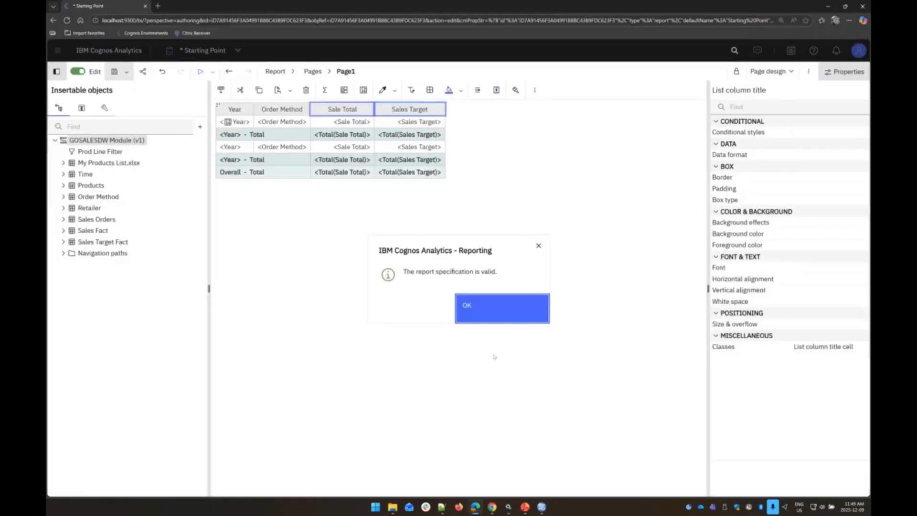
{"action": "left_click", "coordinate": [502, 308]}
{"action": "left_click", "coordinate": [114, 72]}
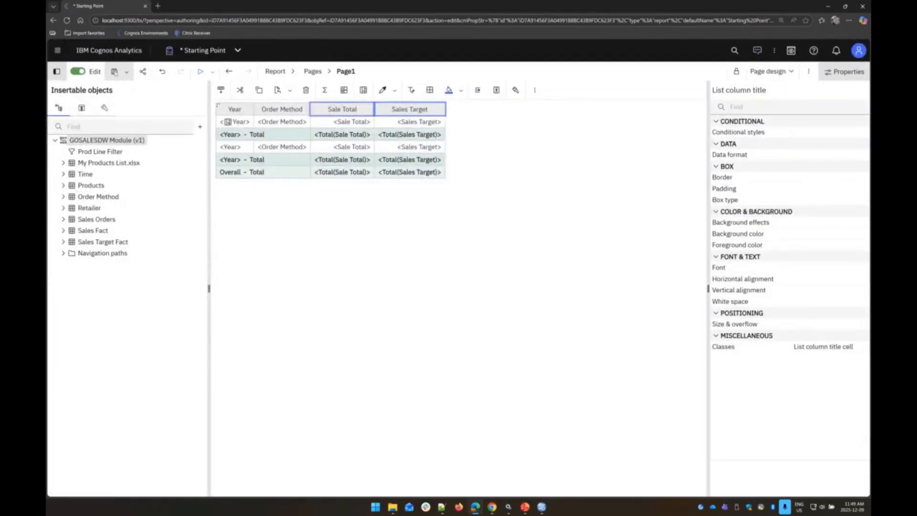
Step: Show the report's regenerated native SQL, check the SQ0_FS2 block and copy the entire statement
{"action": "left_click", "coordinate": [810, 72]}
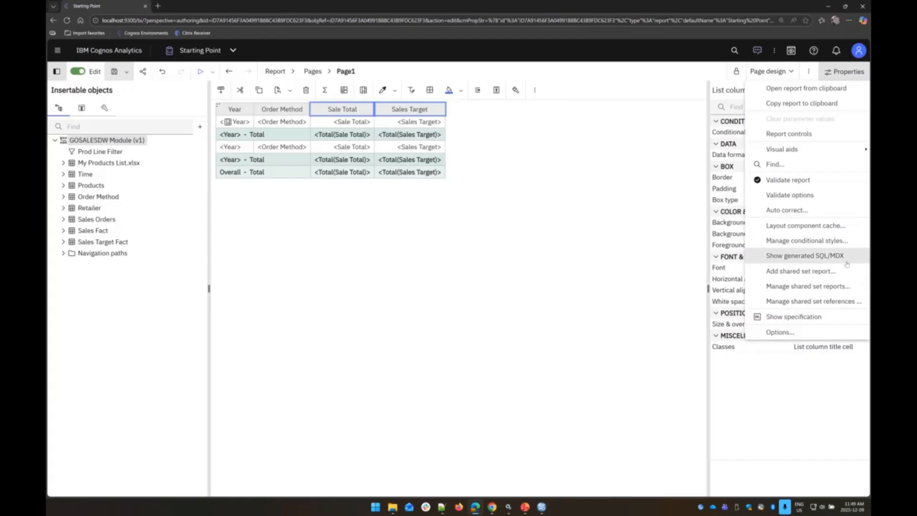
{"action": "left_click", "coordinate": [844, 262]}
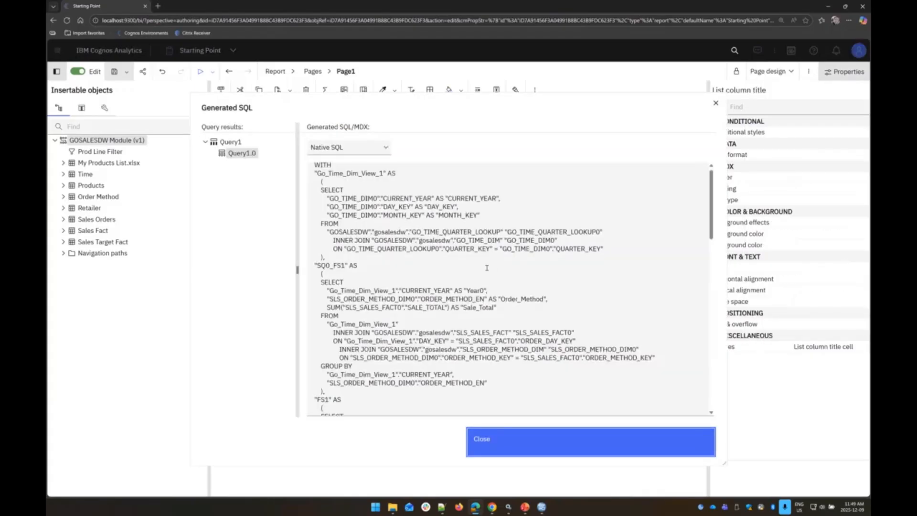
{"action": "scroll", "coordinate": [487, 268], "scroll_direction": "down", "scroll_amount": 5}
{"action": "scroll", "coordinate": [487, 268], "scroll_direction": "down", "scroll_amount": 3}
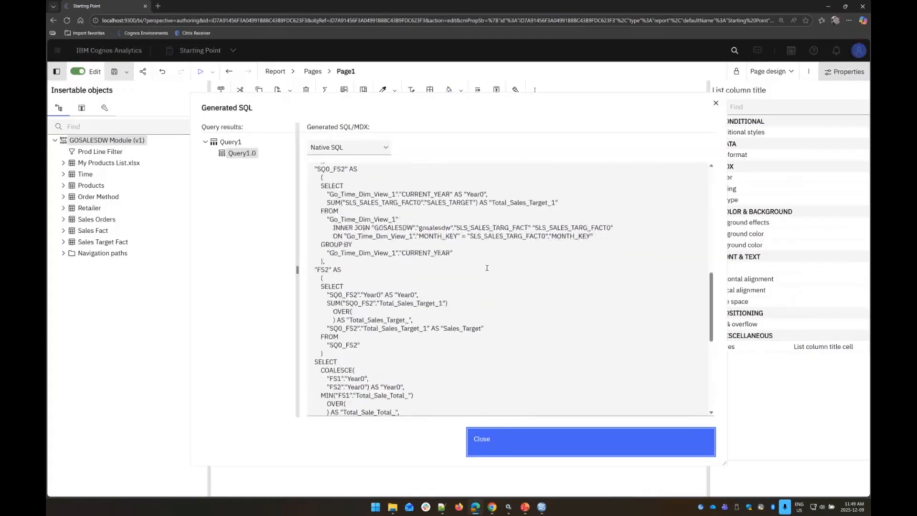
{"action": "left_click", "coordinate": [410, 252]}
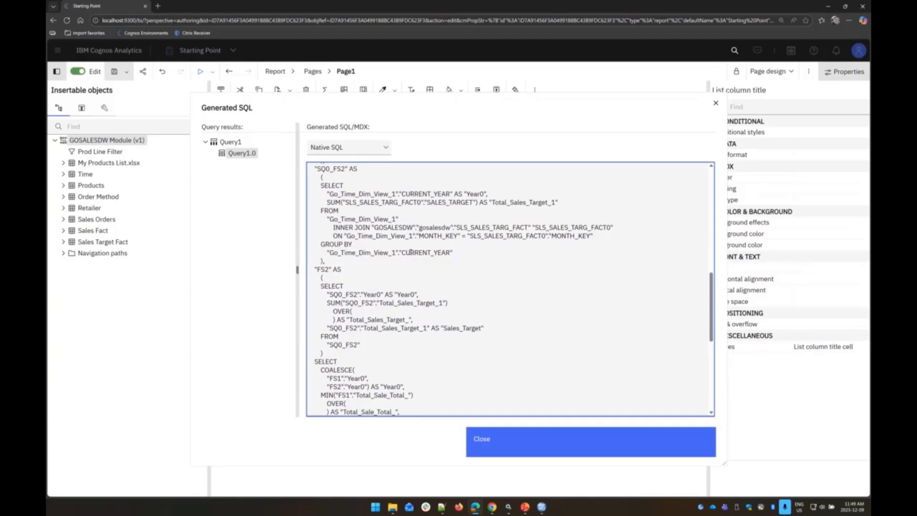
{"action": "key", "text": "ctrl+a"}
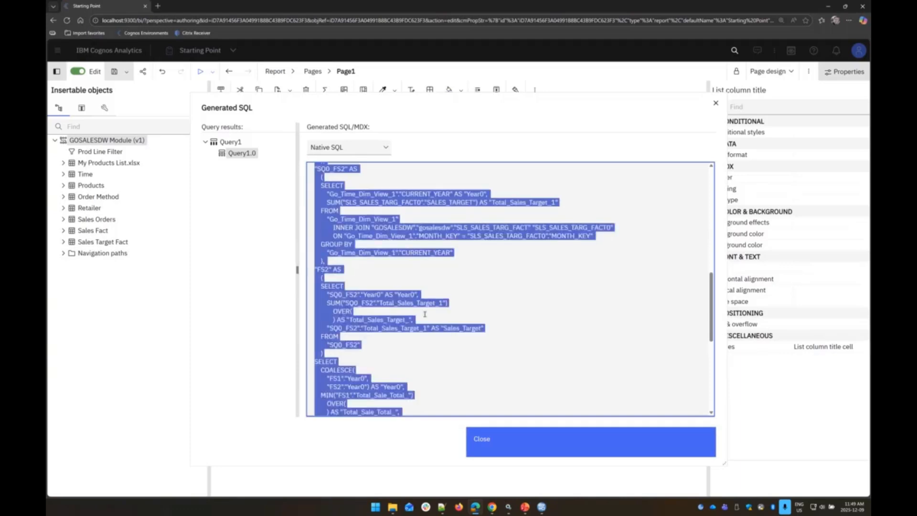
{"action": "left_click", "coordinate": [504, 442]}
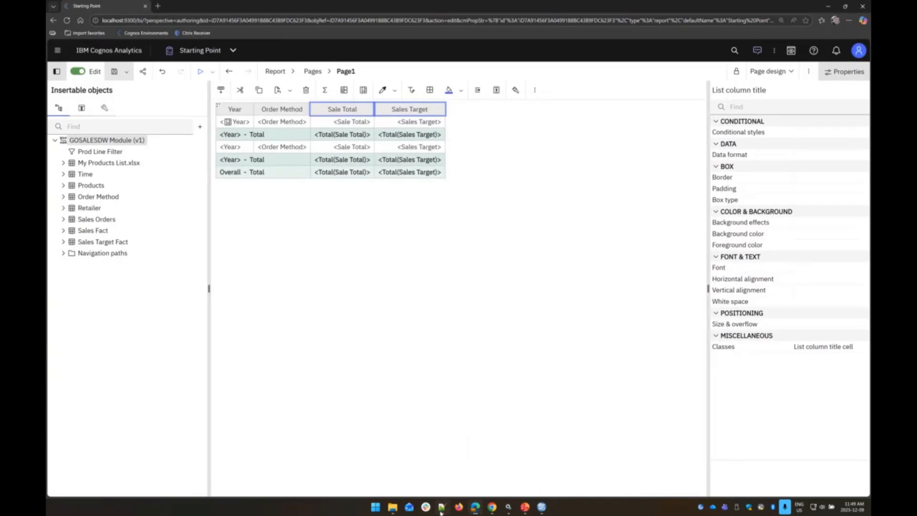
Step: Switch to Notepad++, paste the copied SQL into the empty new 2 document and skim through it
{"action": "left_click", "coordinate": [442, 509]}
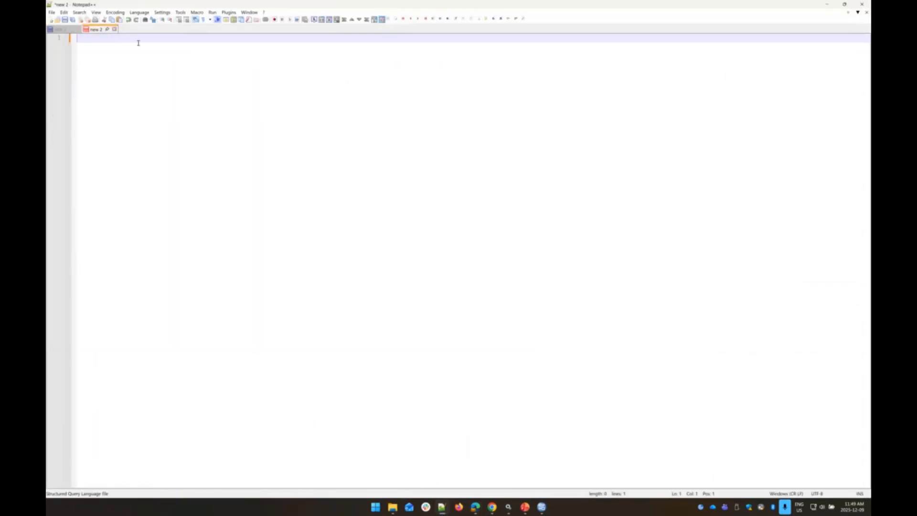
{"action": "key", "text": "ctrl+v"}
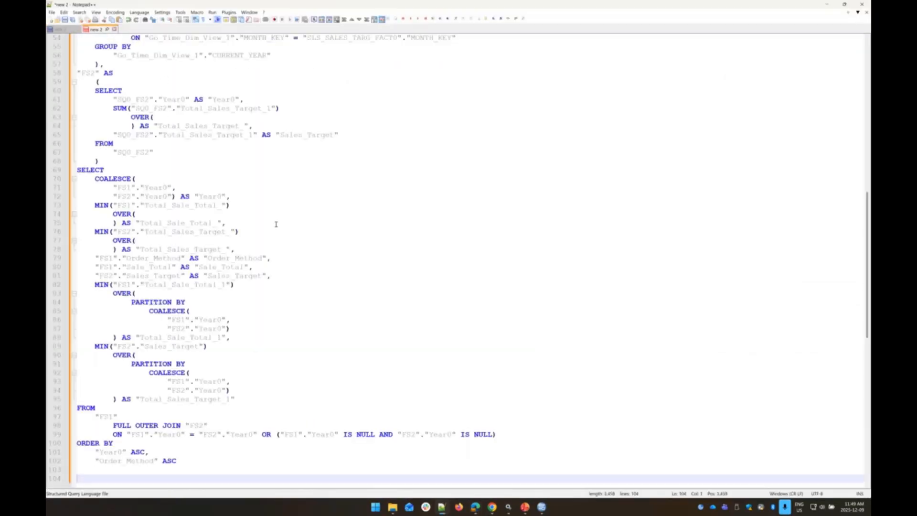
{"action": "scroll", "coordinate": [273, 221], "scroll_direction": "up", "scroll_amount": 8}
{"action": "scroll", "coordinate": [273, 221], "scroll_direction": "up", "scroll_amount": 10}
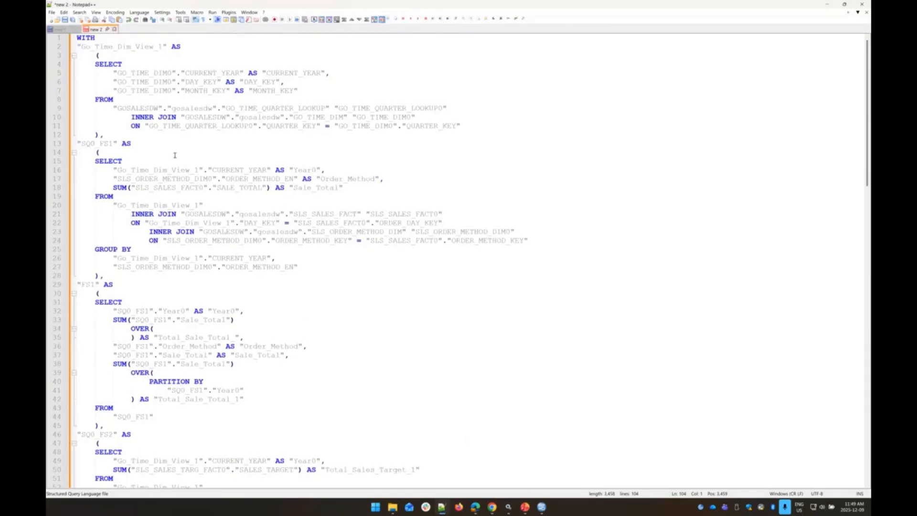
{"action": "scroll", "coordinate": [175, 155], "scroll_direction": "down", "scroll_amount": 6}
{"action": "scroll", "coordinate": [177, 192], "scroll_direction": "up", "scroll_amount": 6}
Step: Compare the new 1 and new 2 documents with ComparePlus and highlight the start of new 1's Go_Time_Dim_View_1 block
{"action": "left_click", "coordinate": [229, 12]}
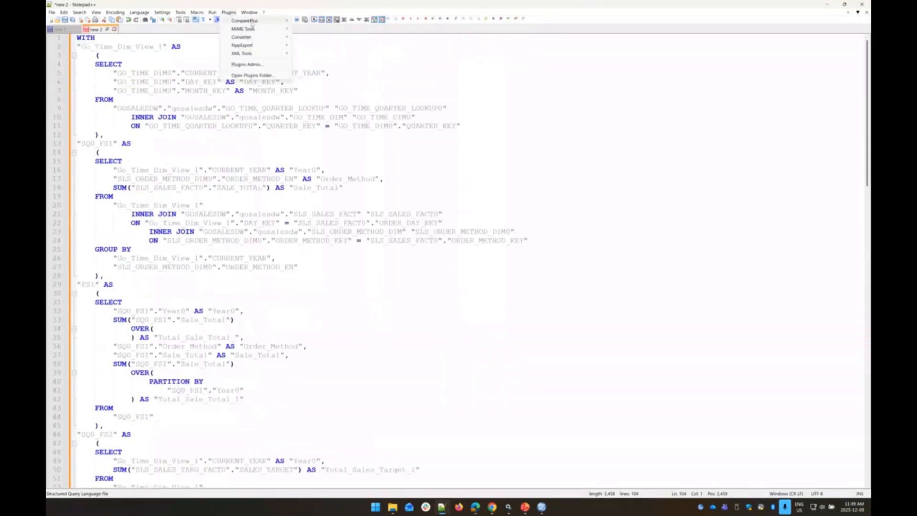
{"action": "mouse_move", "coordinate": [257, 21]}
{"action": "left_click", "coordinate": [335, 29]}
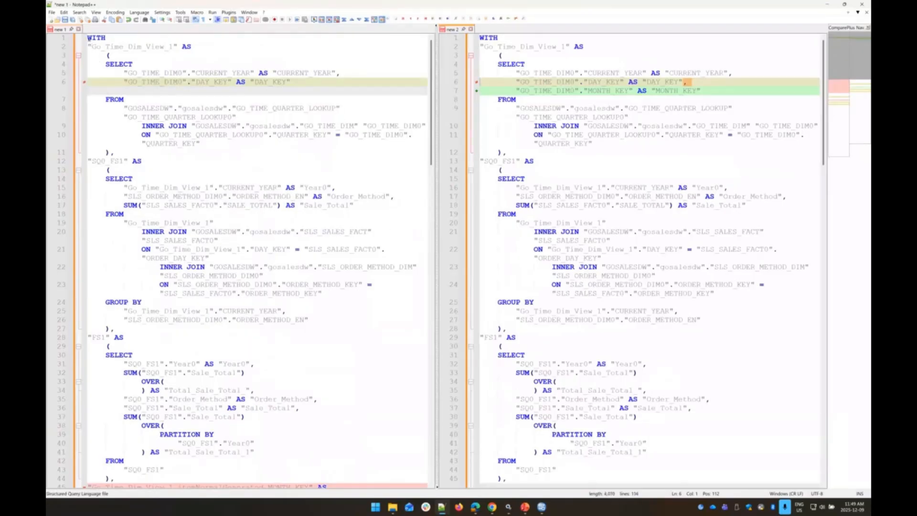
{"action": "left_click_drag", "start_coordinate": [89, 41], "coordinate": [188, 99]}
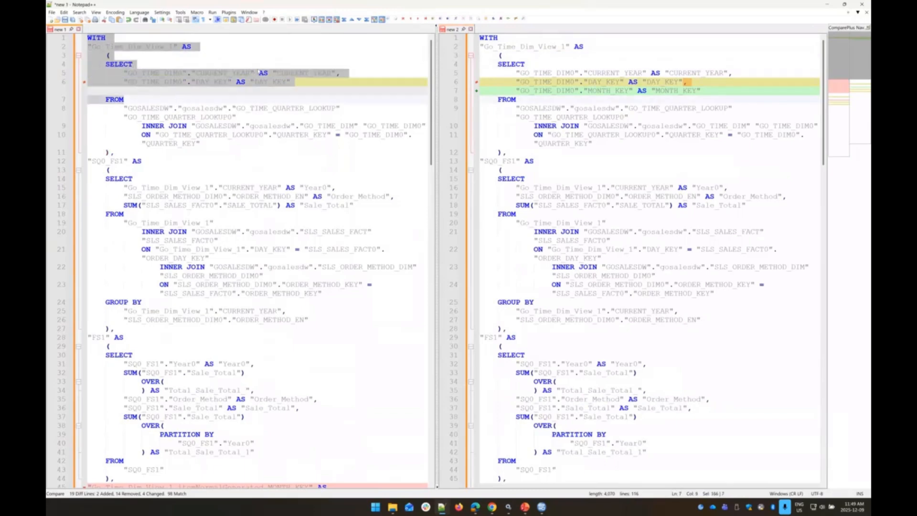
Step: Highlight new 2's whole Go_Time_Dim_View_1 block and check its DAY_KEY and MONTH_KEY lines against new 1
{"action": "left_click", "coordinate": [265, 82]}
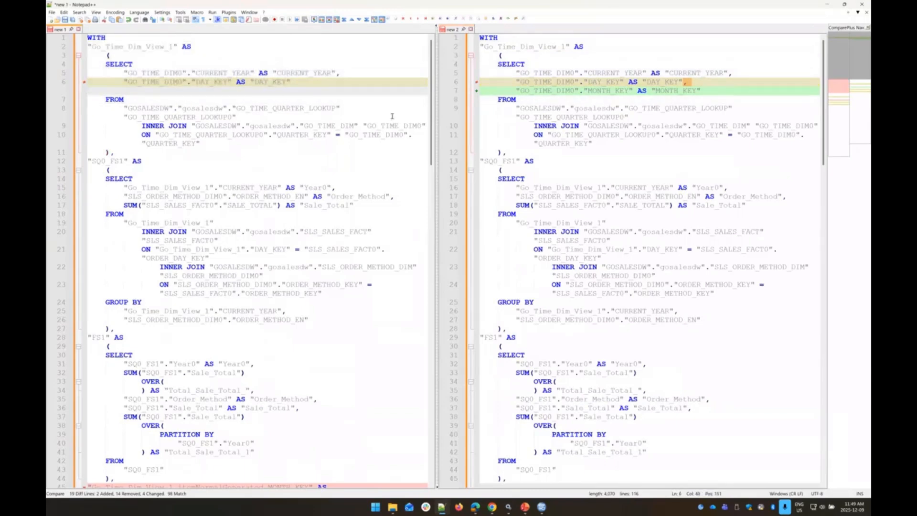
{"action": "left_click_drag", "start_coordinate": [483, 46], "coordinate": [661, 151]}
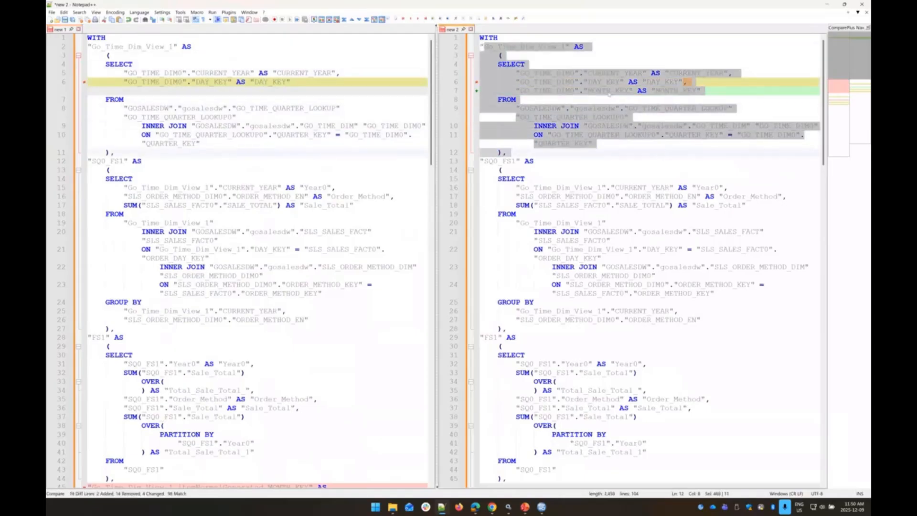
{"action": "left_click", "coordinate": [606, 91]}
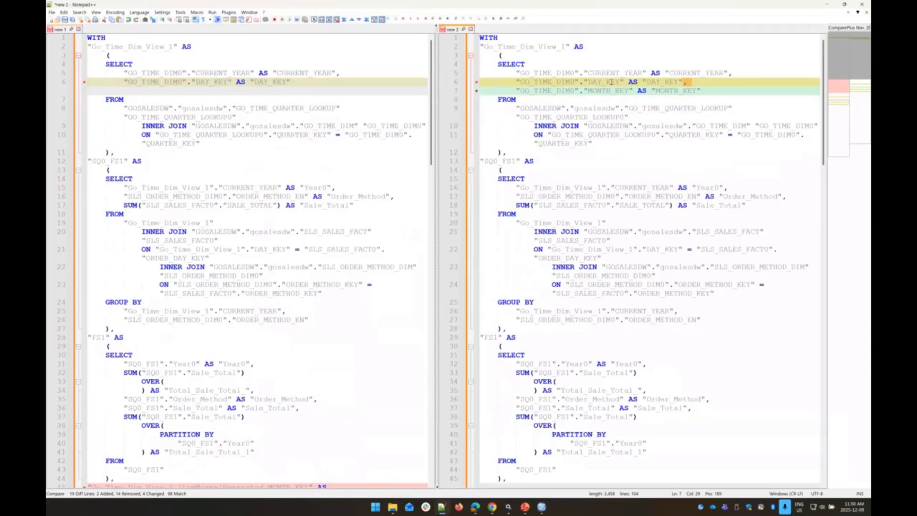
Step: Highlight new 1's Go_Time_Dim_View_1_itemNormalGenerated_MONTH_KEY block and check the matching place in new 2
{"action": "scroll", "coordinate": [300, 152], "scroll_direction": "down", "scroll_amount": 2}
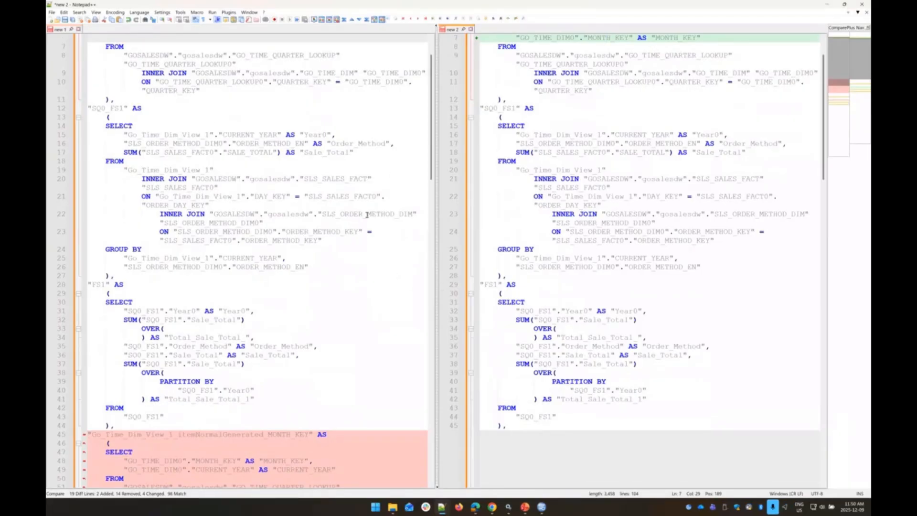
{"action": "scroll", "coordinate": [329, 263], "scroll_direction": "down", "scroll_amount": 4}
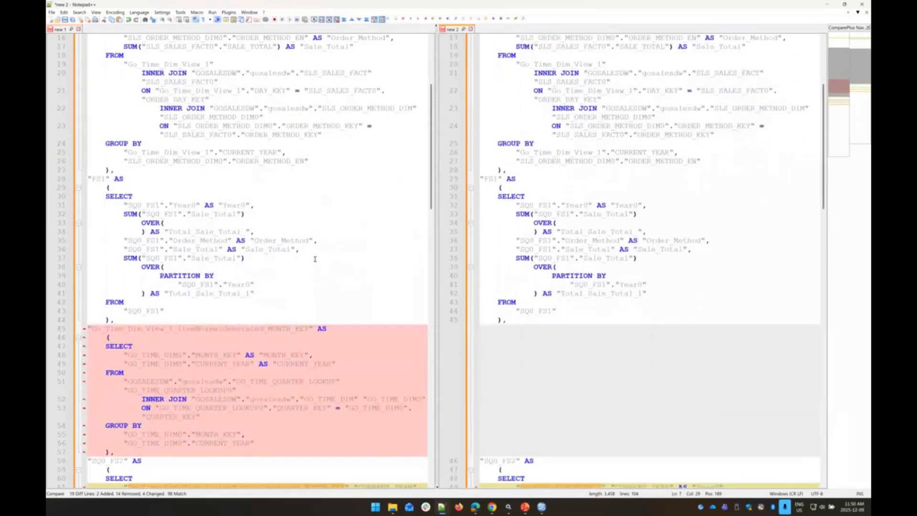
{"action": "scroll", "coordinate": [310, 257], "scroll_direction": "down", "scroll_amount": 6}
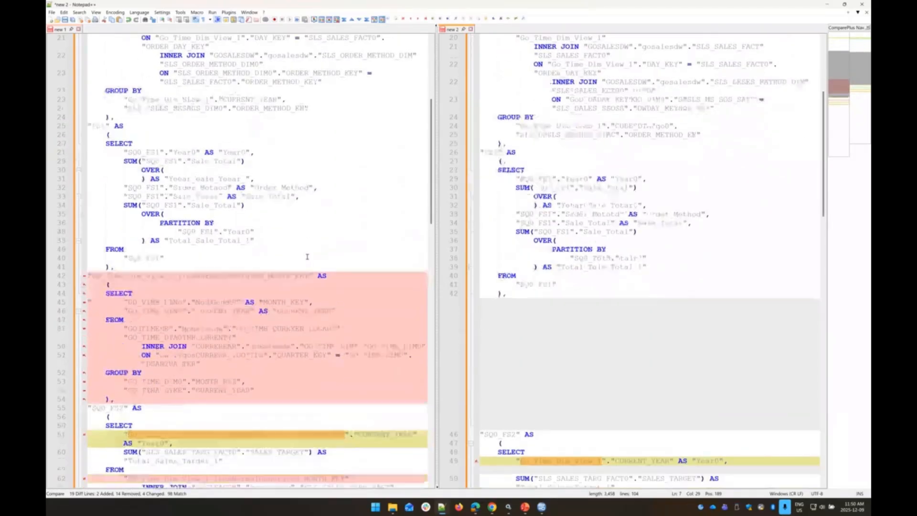
{"action": "scroll", "coordinate": [306, 258], "scroll_direction": "down", "scroll_amount": 2}
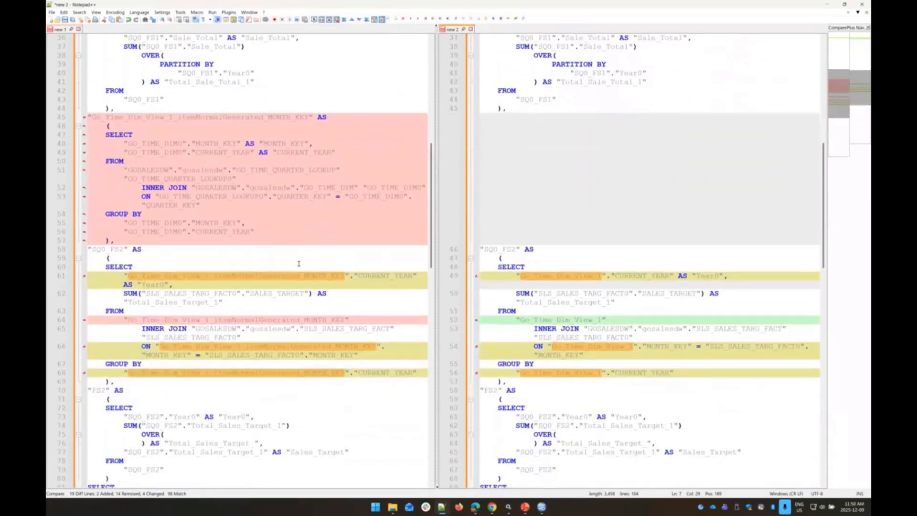
{"action": "scroll", "coordinate": [328, 168], "scroll_direction": "down", "scroll_amount": 1}
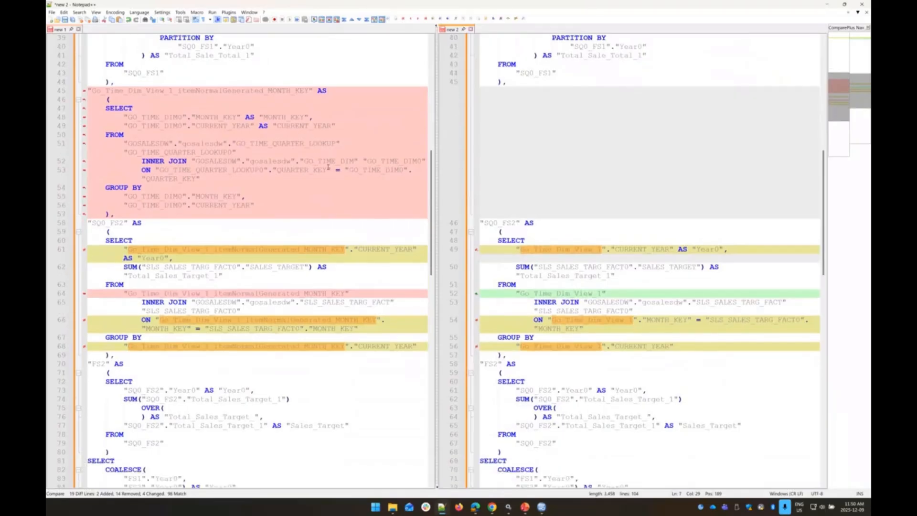
{"action": "left_click_drag", "start_coordinate": [88, 91], "coordinate": [146, 223]}
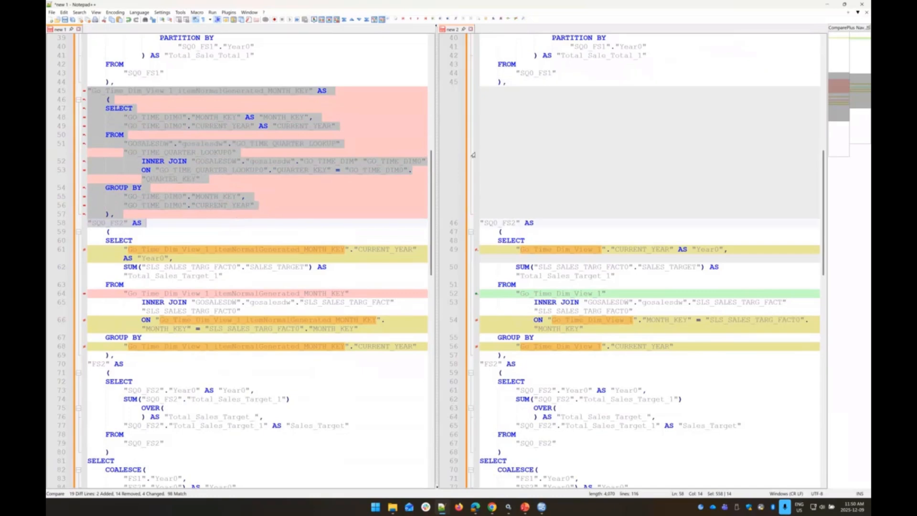
{"action": "left_click", "coordinate": [568, 111]}
Step: Compare the SQ0_FS2 blocks of both documents, tracing new 1's CURRENT_YEAR reference to the view it reads from
{"action": "scroll", "coordinate": [567, 115], "scroll_direction": "down", "scroll_amount": 5}
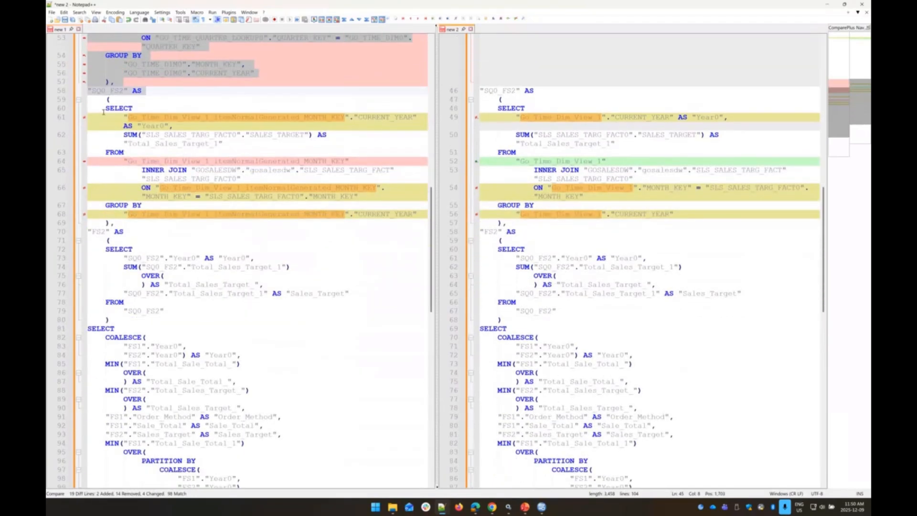
{"action": "scroll", "coordinate": [102, 113], "scroll_direction": "down", "scroll_amount": 2}
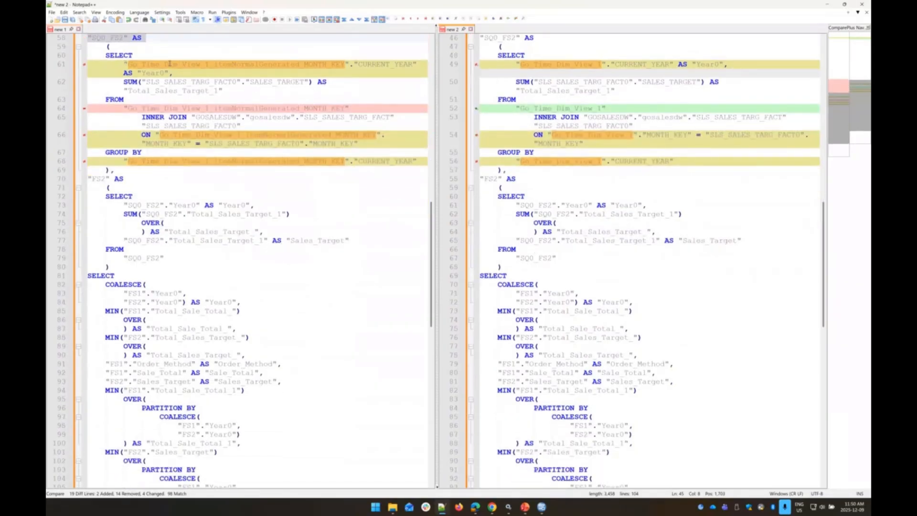
{"action": "left_click", "coordinate": [197, 64]}
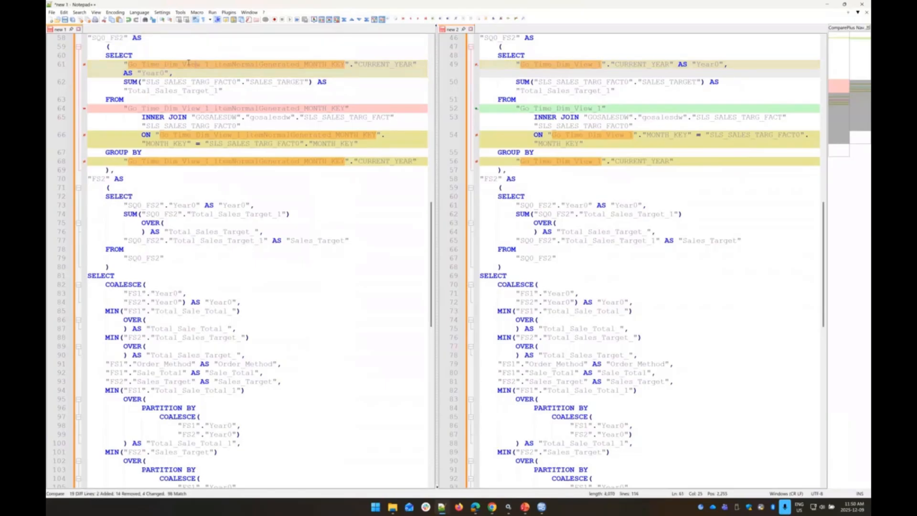
{"action": "scroll", "coordinate": [176, 69], "scroll_direction": "up", "scroll_amount": 3}
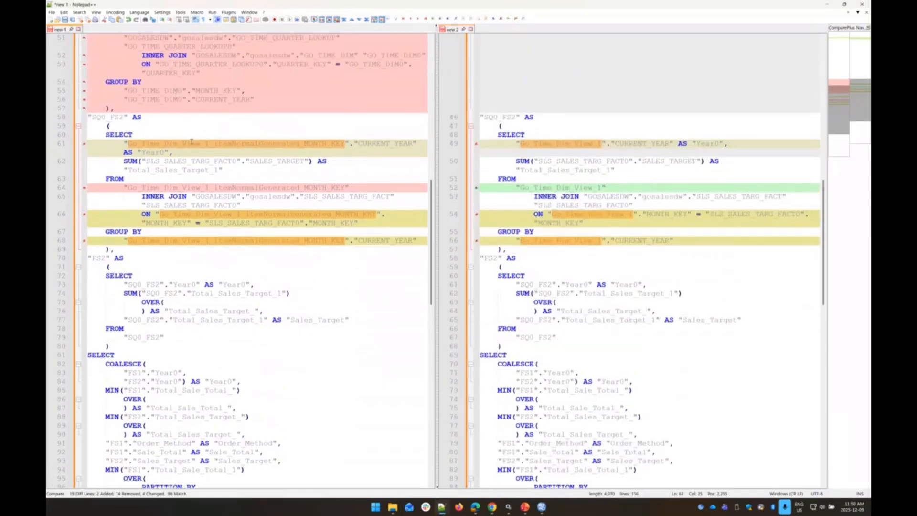
{"action": "scroll", "coordinate": [192, 142], "scroll_direction": "up", "scroll_amount": 2}
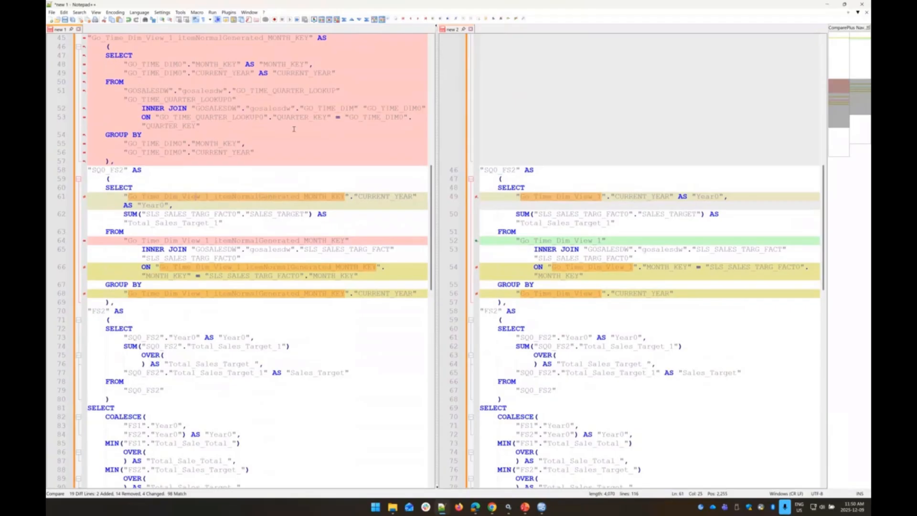
Step: Trace new 2's SQ0_FS2 reference back to the Go_Time_Dim_View_1 definition, and compare the final SELECT statements of both documents
{"action": "left_click", "coordinate": [567, 197]}
{"action": "scroll", "coordinate": [576, 215], "scroll_direction": "up", "scroll_amount": 6}
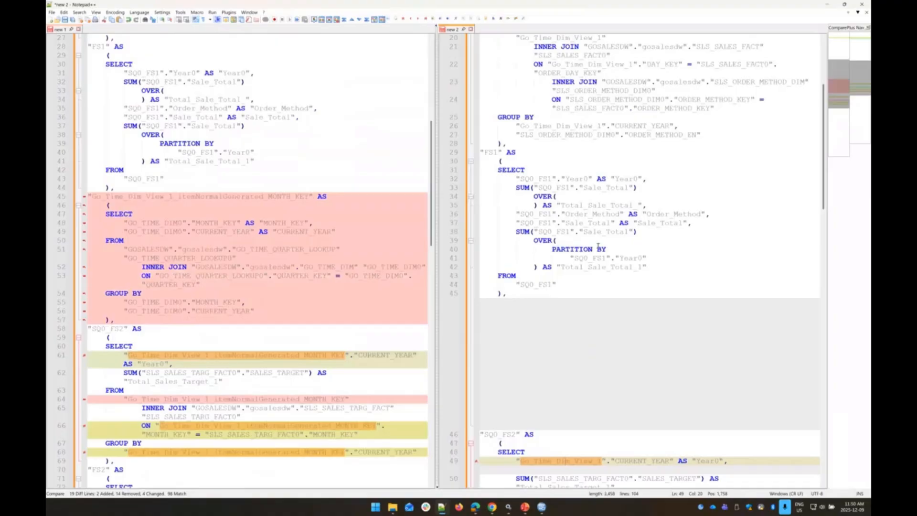
{"action": "scroll", "coordinate": [600, 246], "scroll_direction": "up", "scroll_amount": 8}
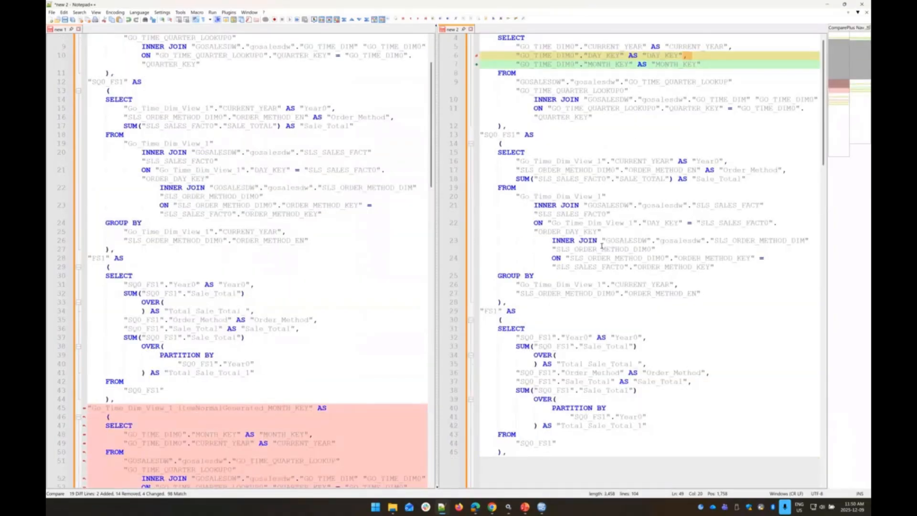
{"action": "scroll", "coordinate": [601, 246], "scroll_direction": "down", "scroll_amount": 9}
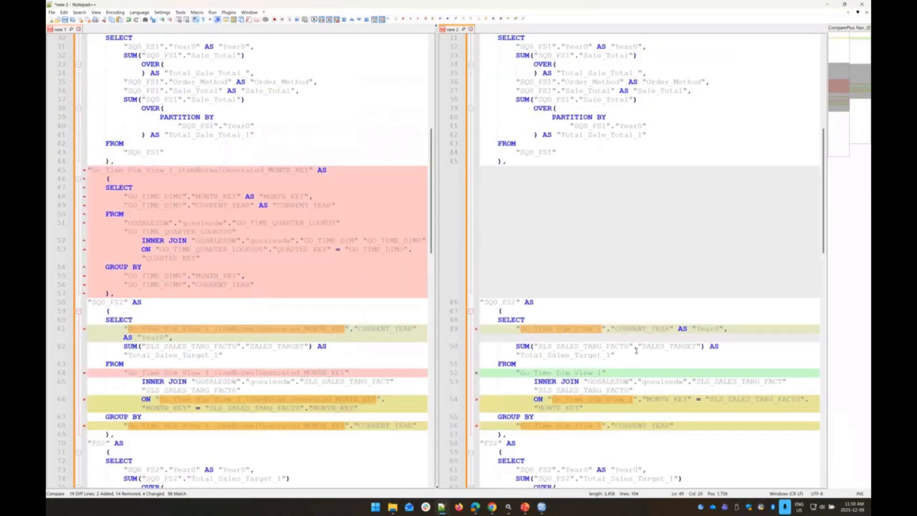
{"action": "scroll", "coordinate": [621, 345], "scroll_direction": "down", "scroll_amount": 5}
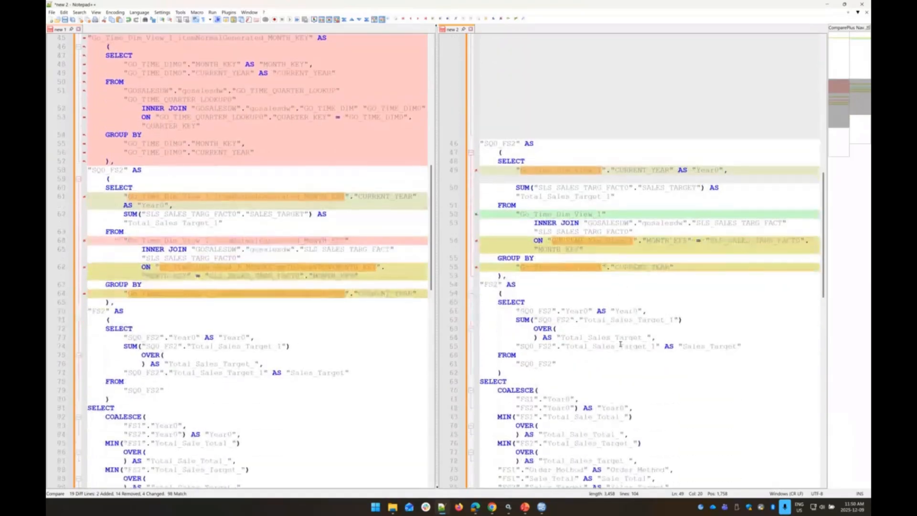
{"action": "scroll", "coordinate": [621, 345], "scroll_direction": "down", "scroll_amount": 3}
{"action": "scroll", "coordinate": [619, 343], "scroll_direction": "down", "scroll_amount": 6}
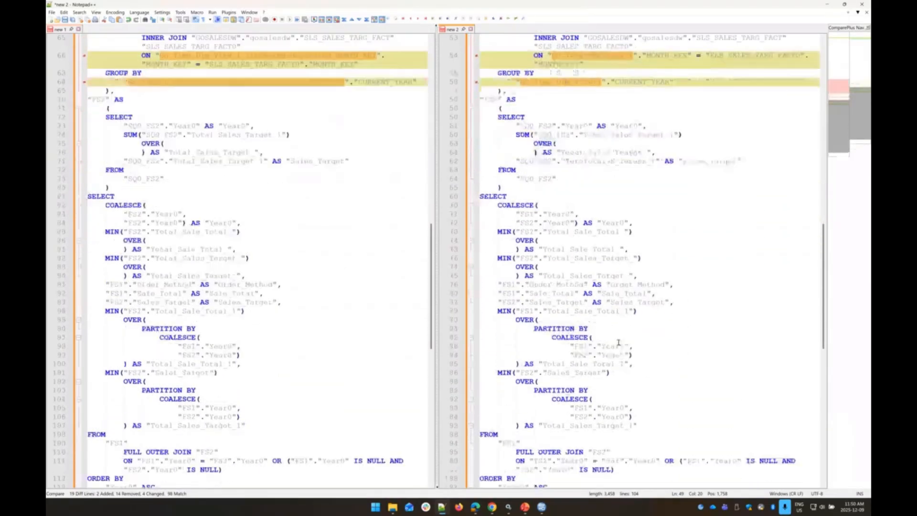
{"action": "scroll", "coordinate": [618, 343], "scroll_direction": "down", "scroll_amount": 1}
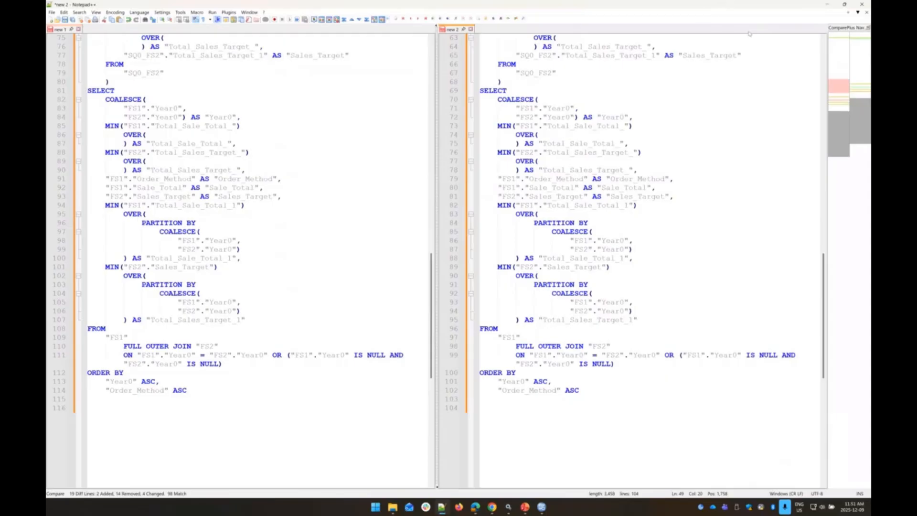
Step: Minimize Notepad++, preview the Starting Point report's Page1 with data in Cognos and return to page design
{"action": "left_click", "coordinate": [828, 6]}
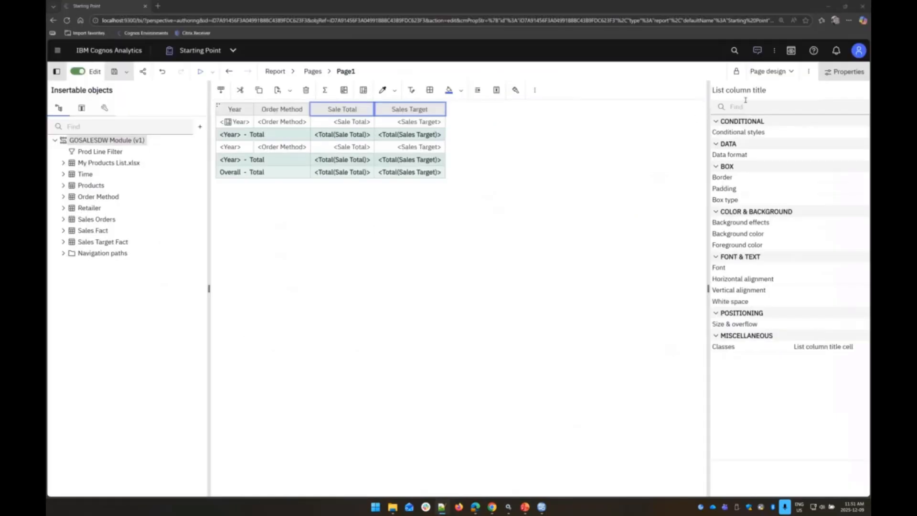
{"action": "left_click", "coordinate": [769, 71]}
{"action": "left_click", "coordinate": [786, 102]}
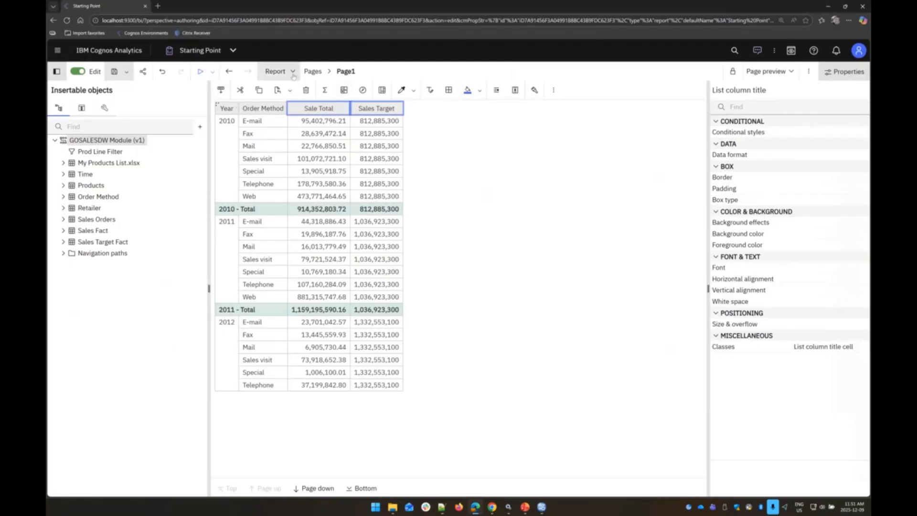
{"action": "left_click", "coordinate": [768, 72]}
{"action": "left_click", "coordinate": [779, 94]}
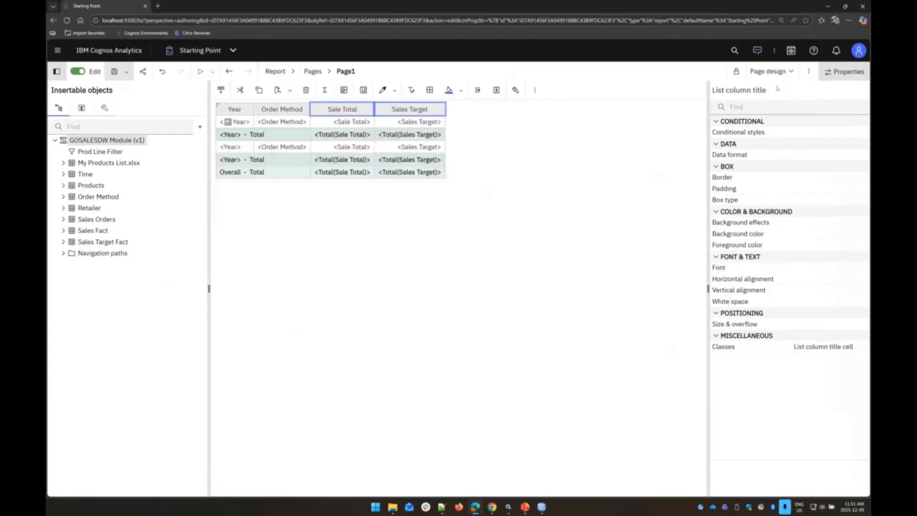
Step: Open Query1, run the report as HTML and go to the last page of its output
{"action": "left_click", "coordinate": [276, 71]}
{"action": "left_click", "coordinate": [296, 163]}
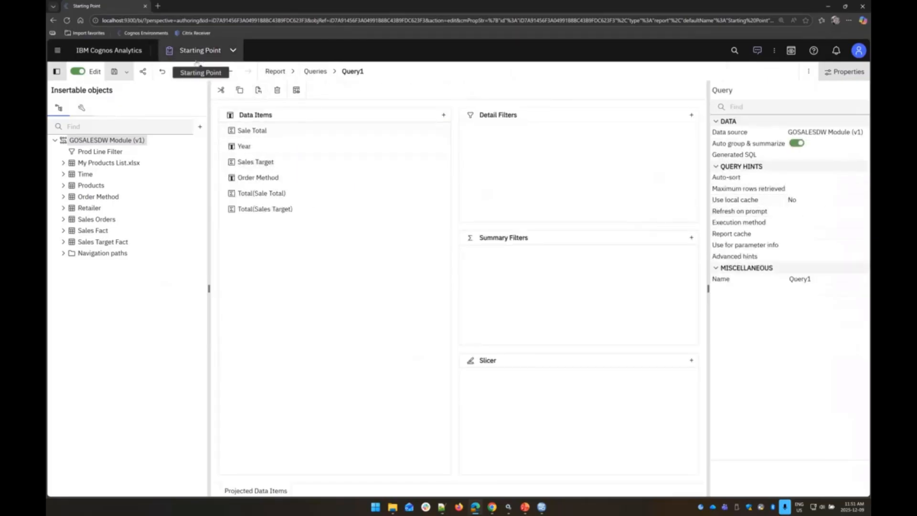
{"action": "left_click", "coordinate": [233, 50]}
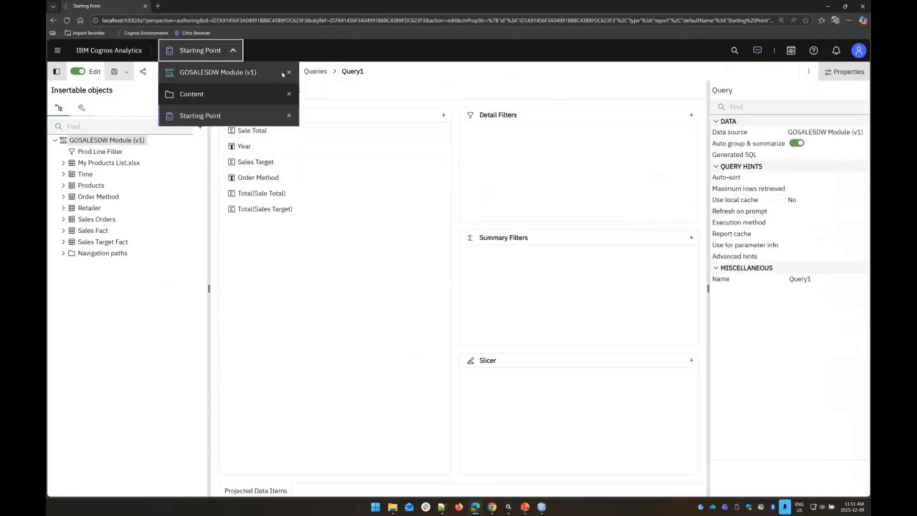
{"action": "left_click", "coordinate": [313, 56]}
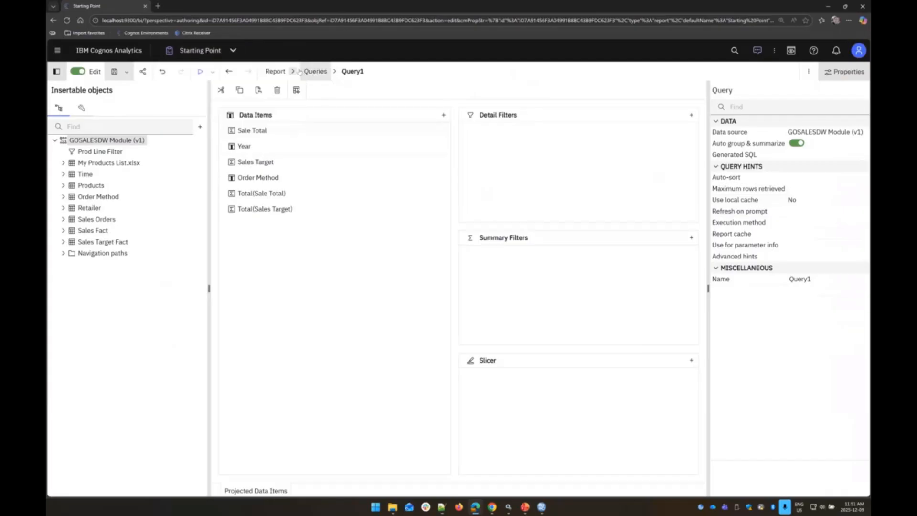
{"action": "left_click", "coordinate": [199, 73]}
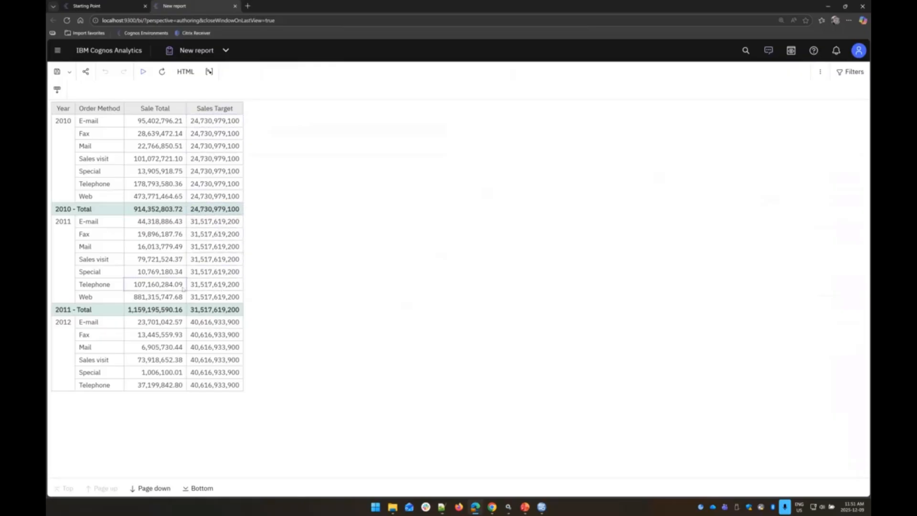
{"action": "left_click", "coordinate": [200, 489]}
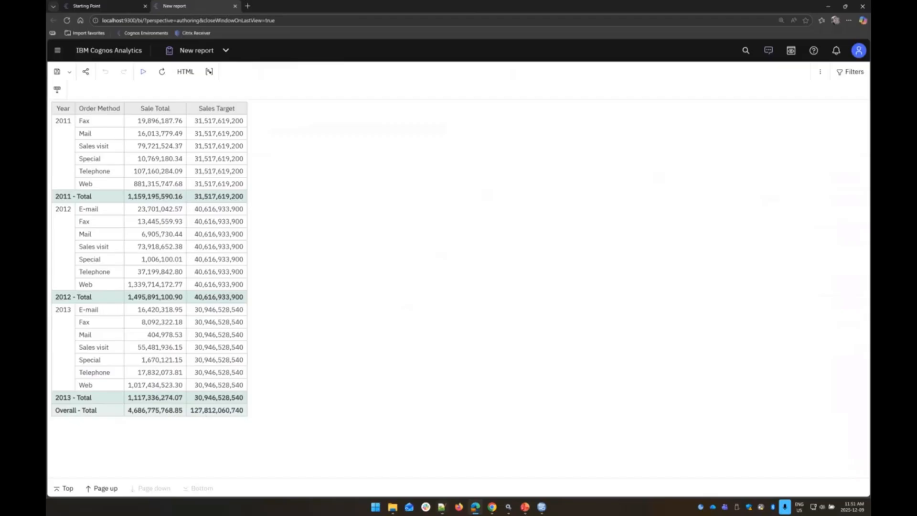
Step: Return to the Starting Point report and switch to the open GOSALESDW Module (v1) data module
{"action": "mouse_move", "coordinate": [442, 508]}
{"action": "mouse_move", "coordinate": [122, 8]}
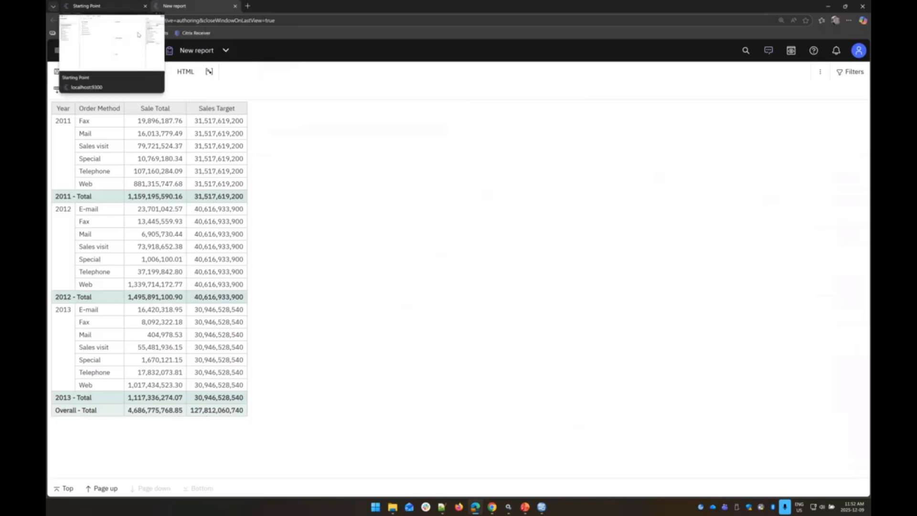
{"action": "left_click", "coordinate": [117, 8]}
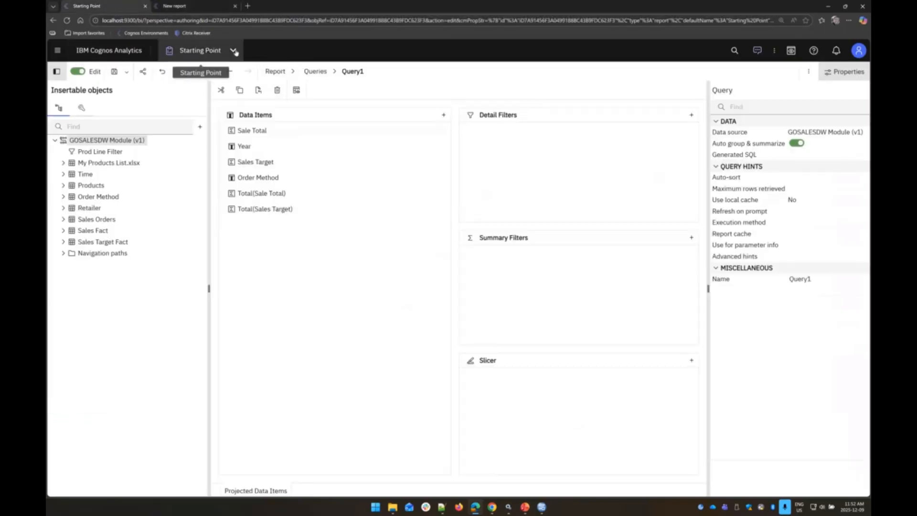
{"action": "left_click", "coordinate": [200, 50]}
{"action": "left_click", "coordinate": [218, 72]}
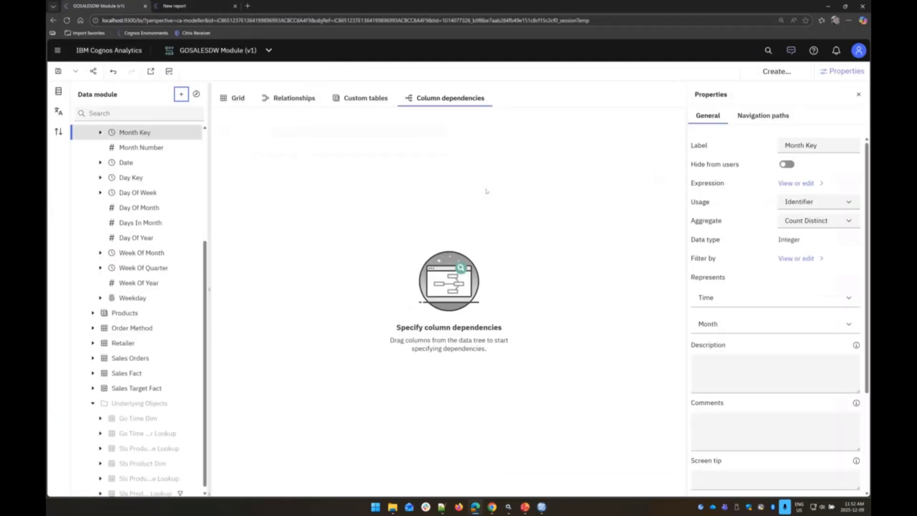